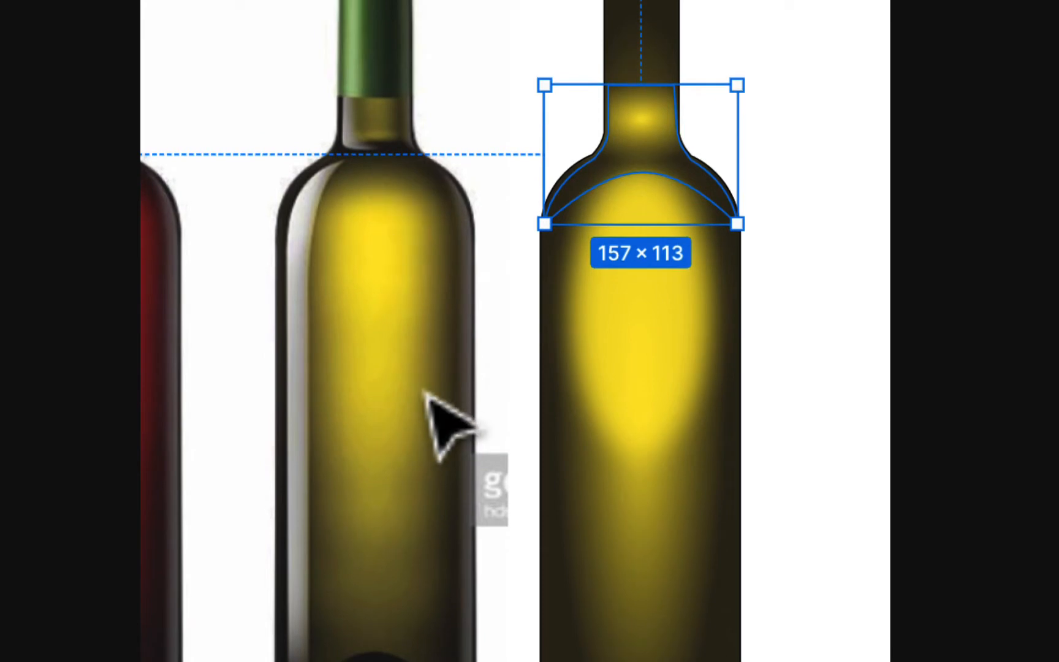
Step: Trace the domed upper edge of the dark base indentation on the green-capped reference bottle with the Pen tool, starting at its lower-left corner
scroll(423, 565, "down", 3)
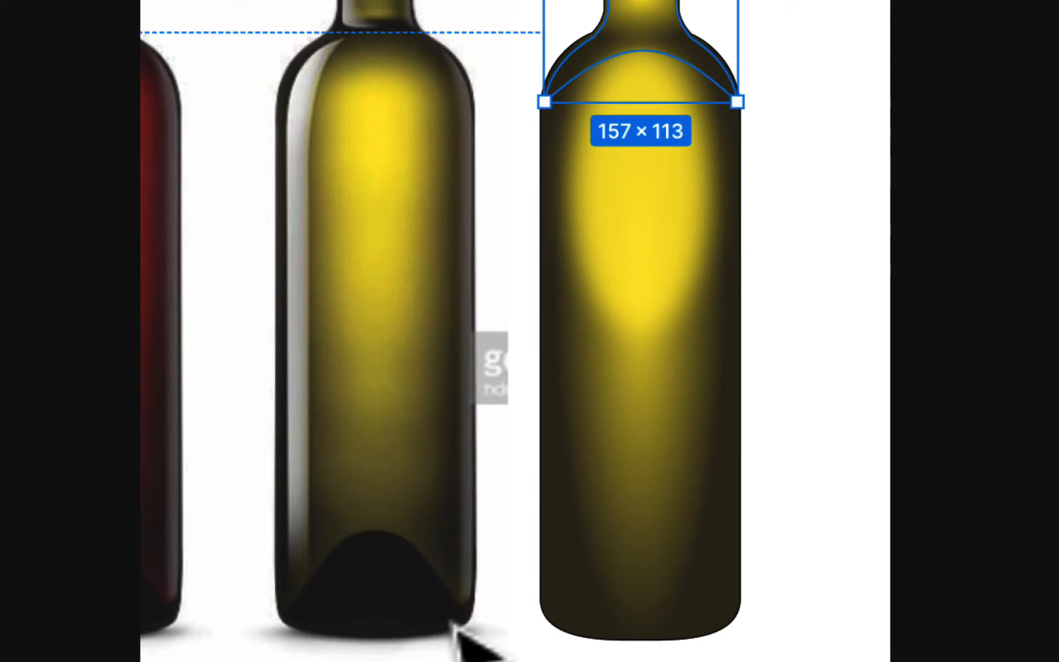
scroll(452, 623, "up", 5)
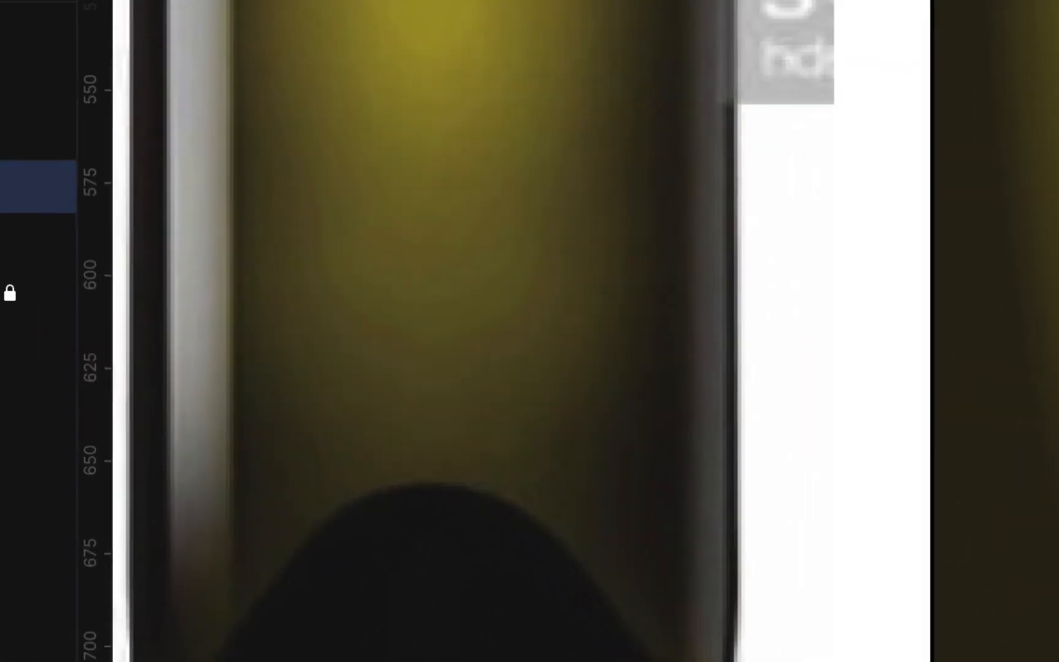
left_click(315, 76)
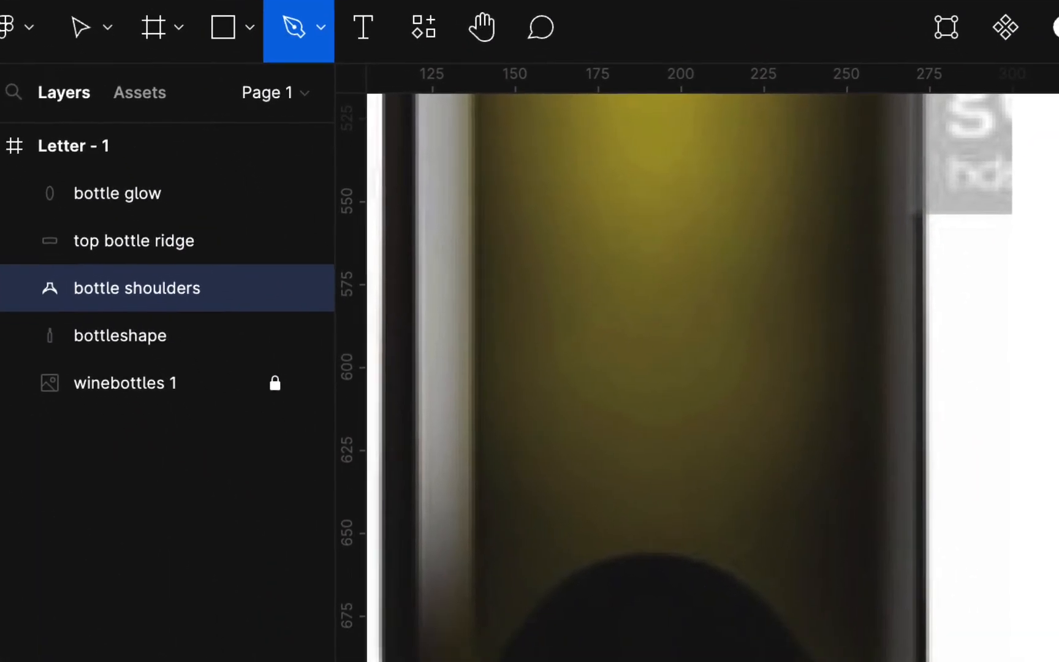
left_click(438, 661)
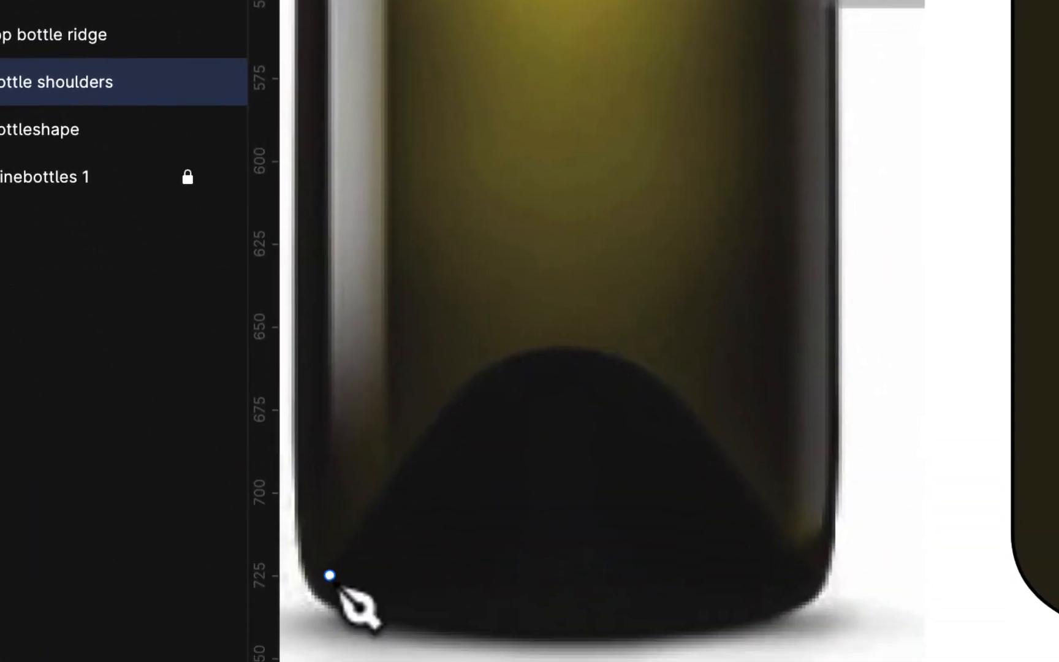
left_click(671, 605)
left_click_drag(553, 328, 426, 400)
left_click(554, 322)
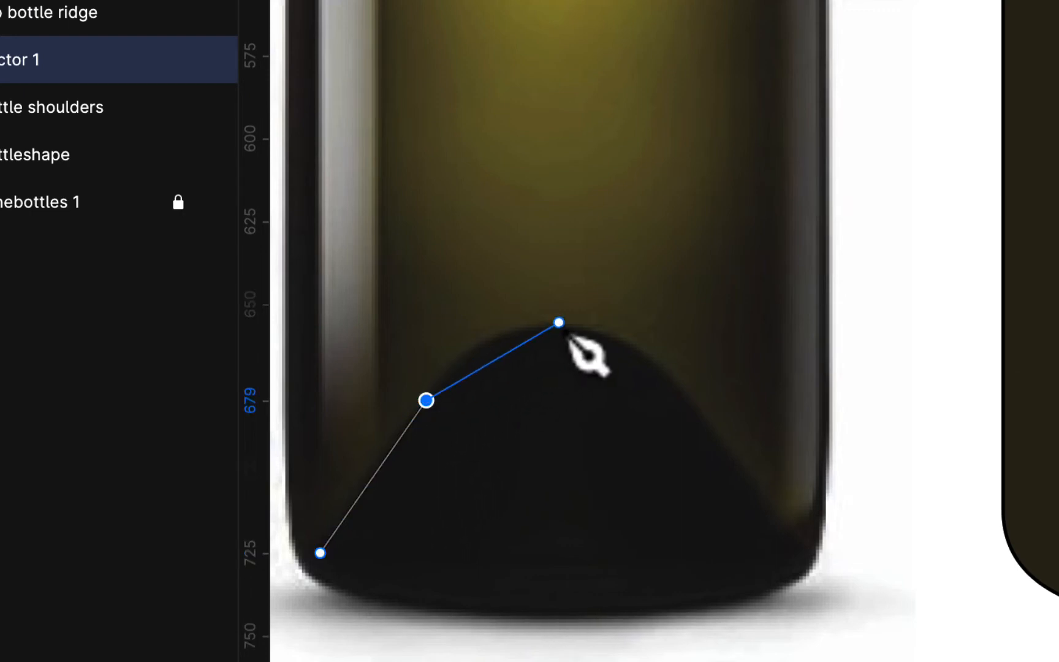
left_click_drag(564, 337, 654, 329)
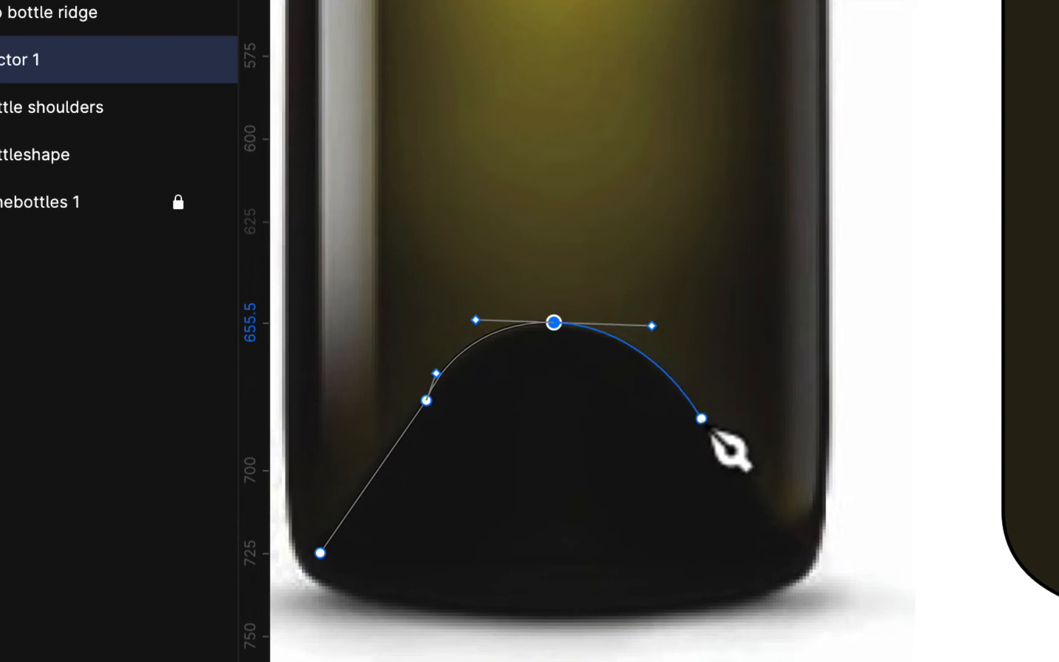
left_click(689, 409)
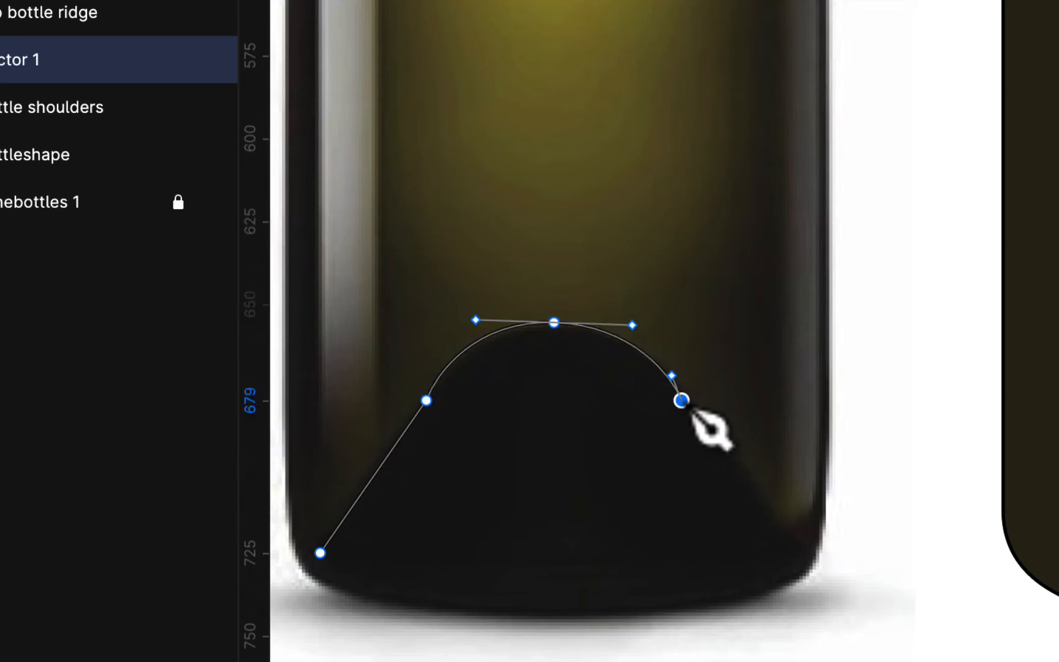
Step: Continue the path down the right slope and along the bottle's curved bottom, close it at the starting point, and finish vector editing
left_click_drag(809, 568, 541, 609)
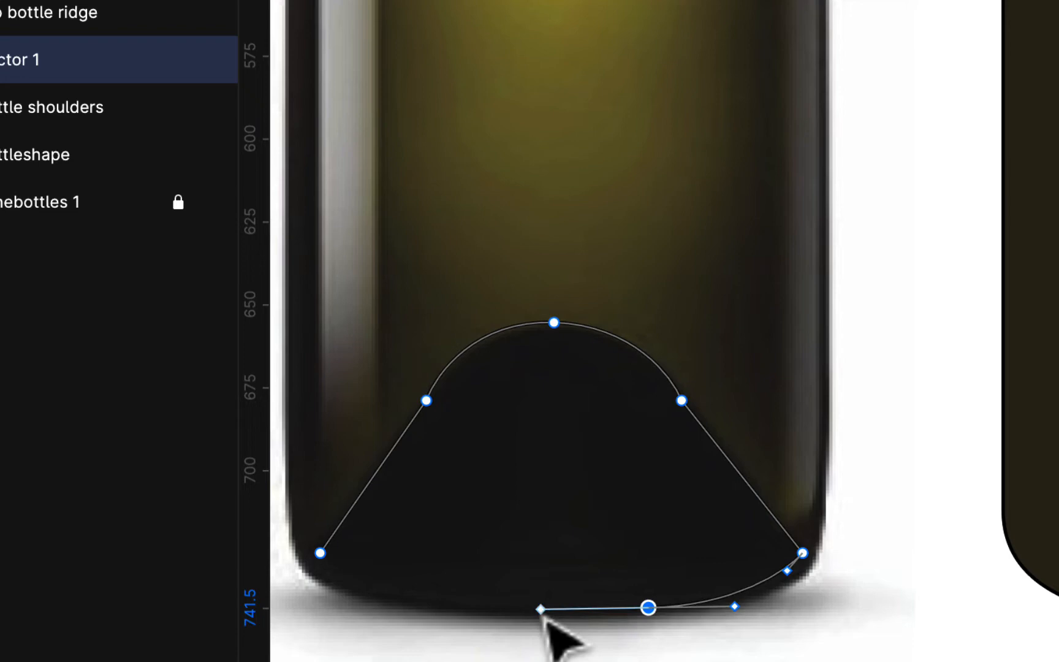
left_click(649, 608)
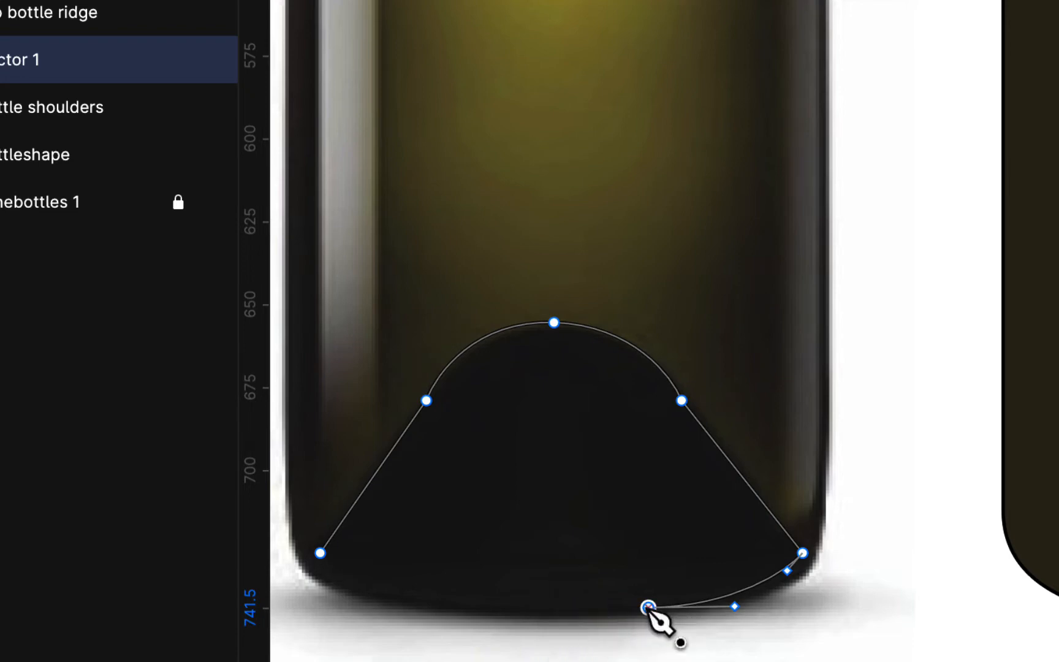
left_click(430, 601)
left_click_drag(429, 601, 380, 593)
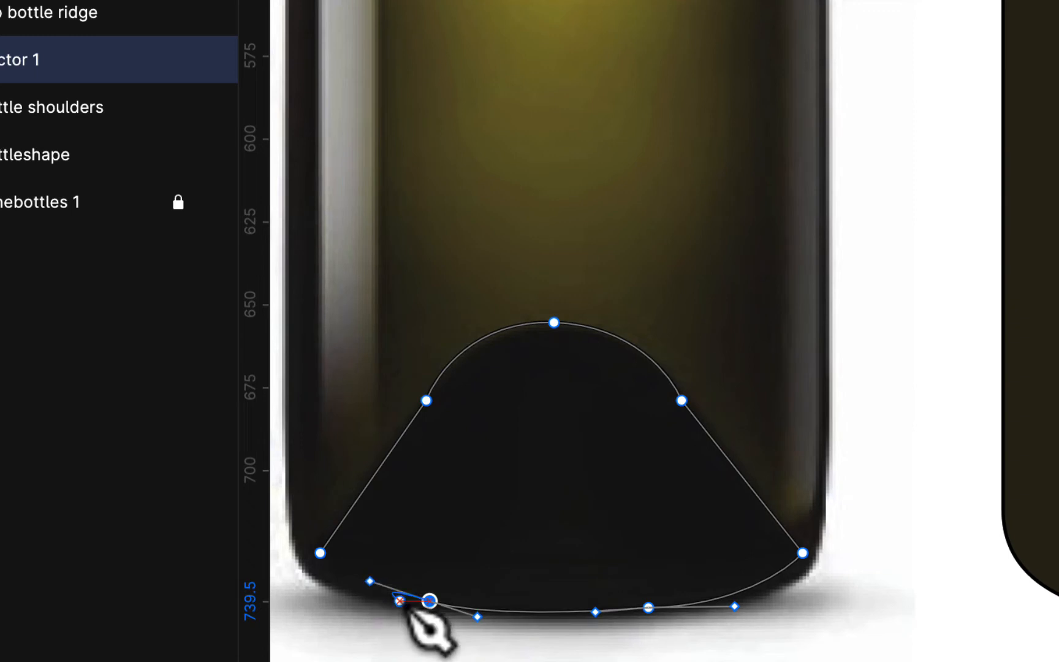
left_click(429, 600)
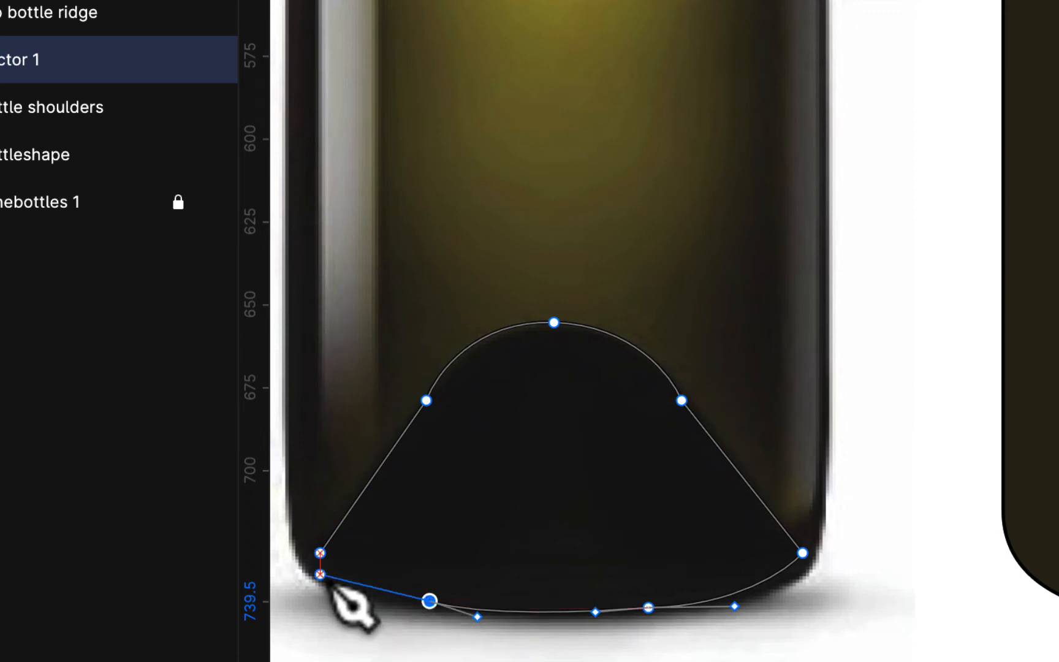
left_click_drag(320, 553, 279, 515)
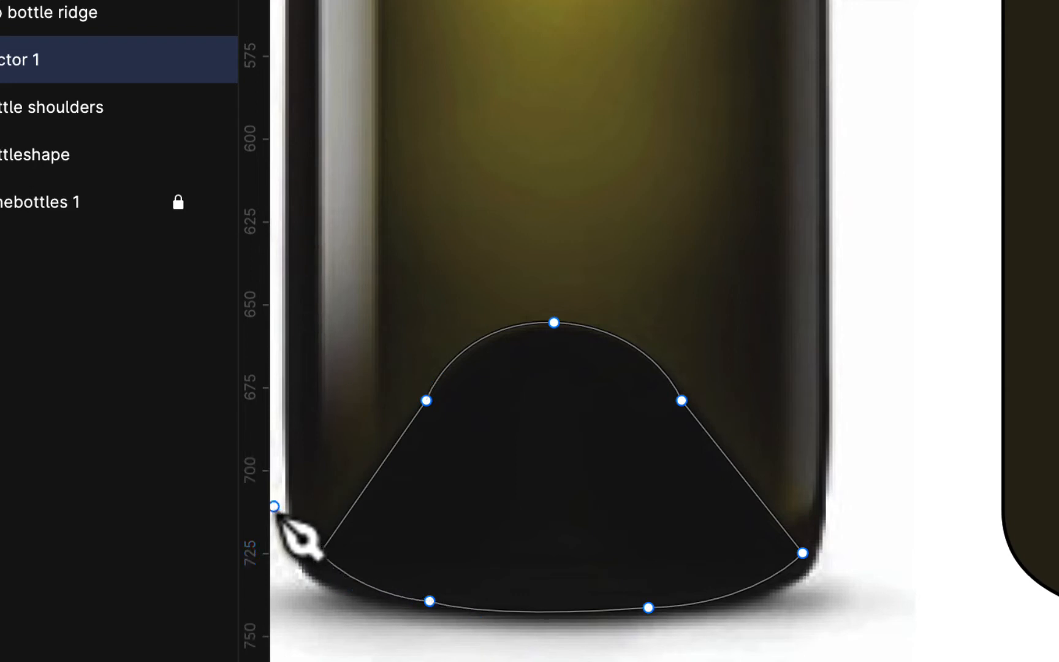
left_click(320, 554)
left_click_drag(322, 555, 561, 508)
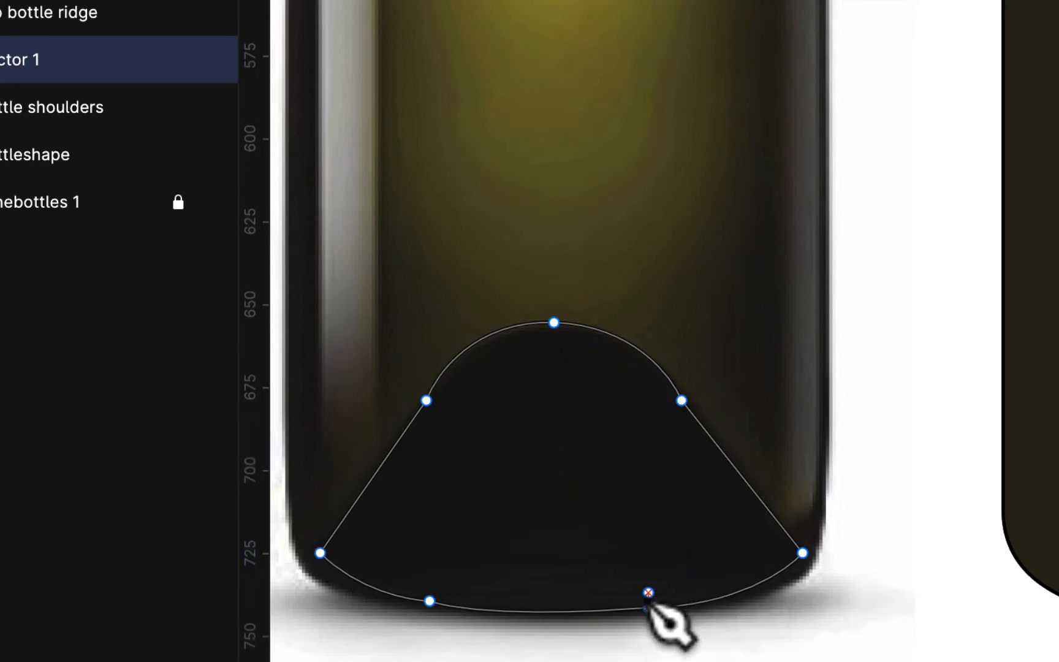
left_click(722, 588)
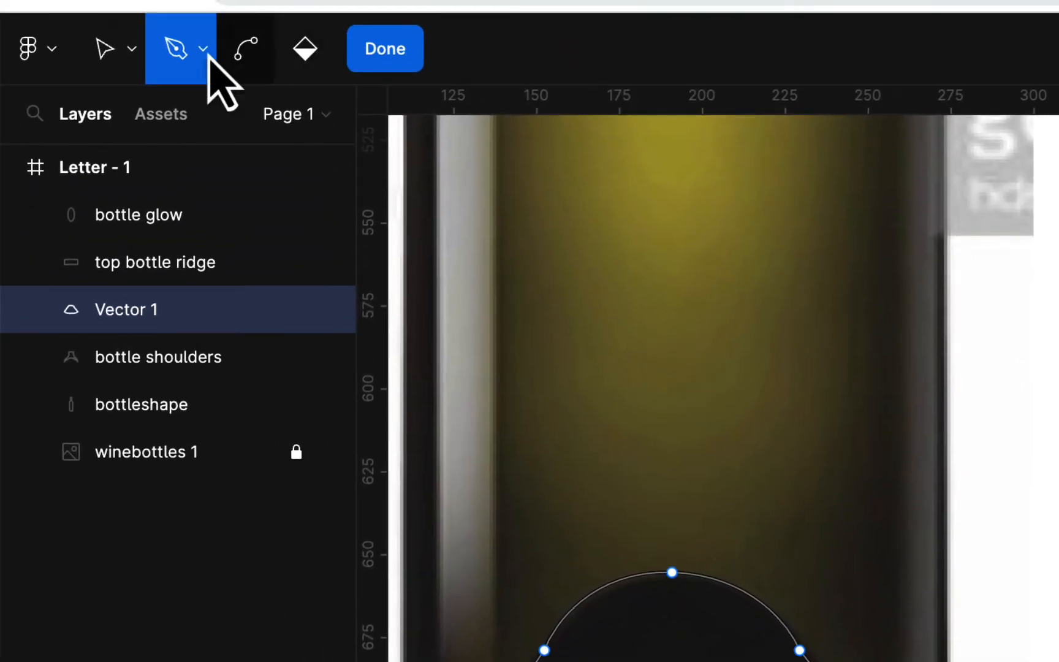
left_click(110, 59)
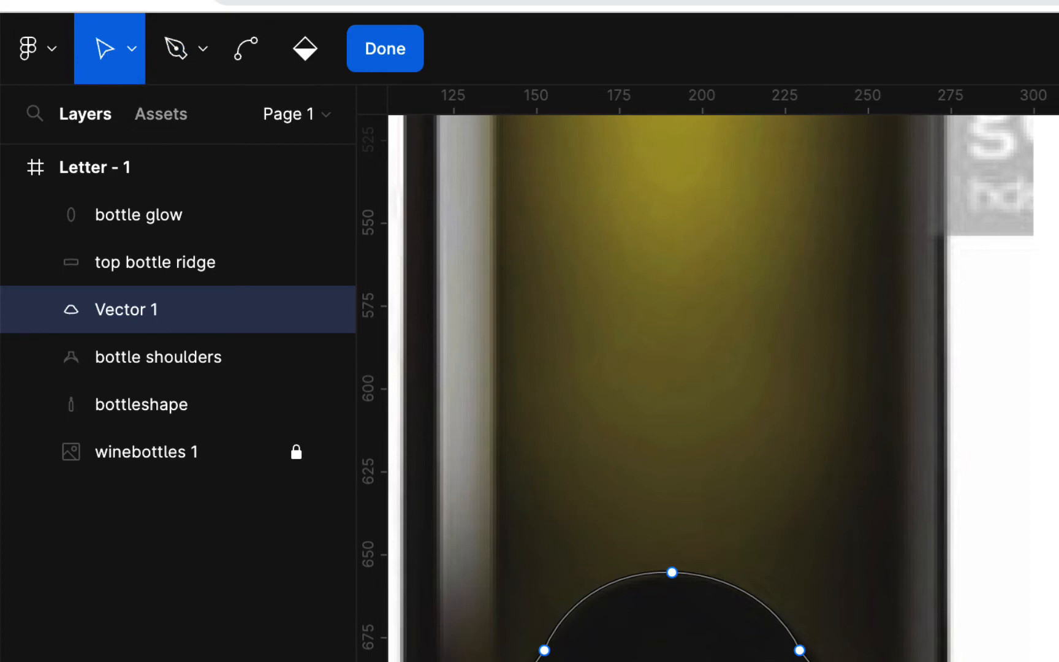
left_click(392, 53)
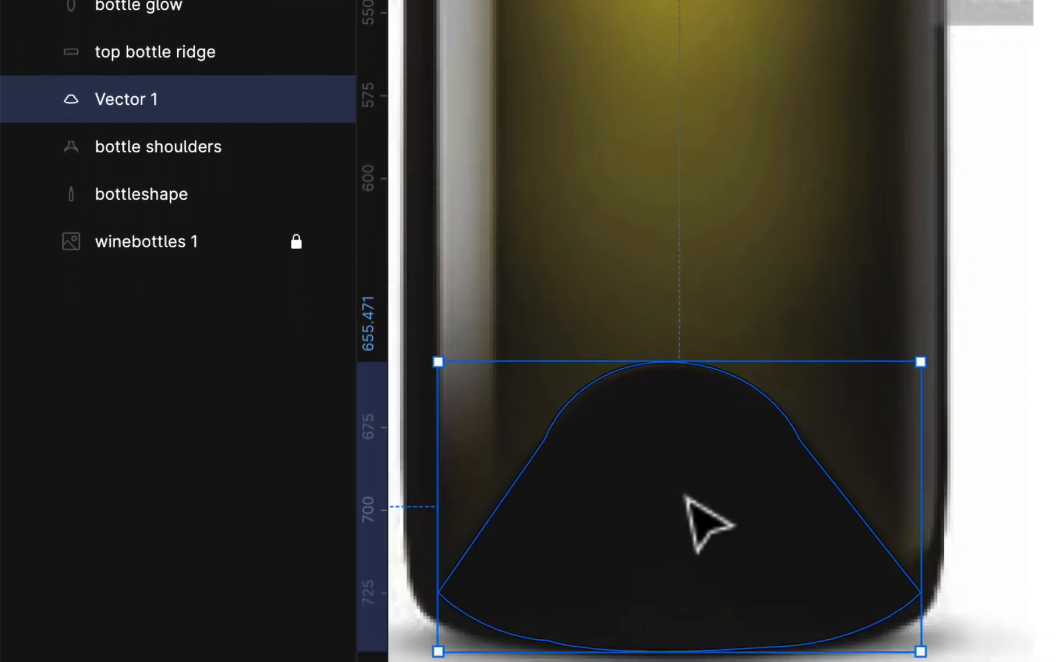
Step: Move the traced base shape from the reference photo onto the bottom of the drawn bottle, at about X 338, Y 656
left_click_drag(687, 498, 1058, 427)
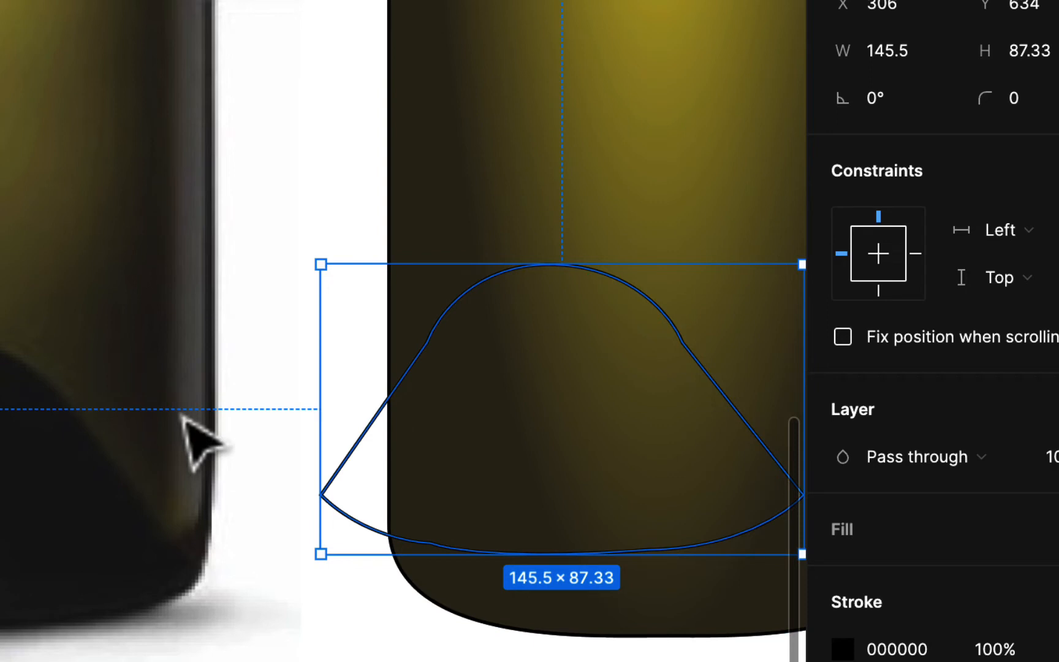
scroll(343, 414, "right", 5)
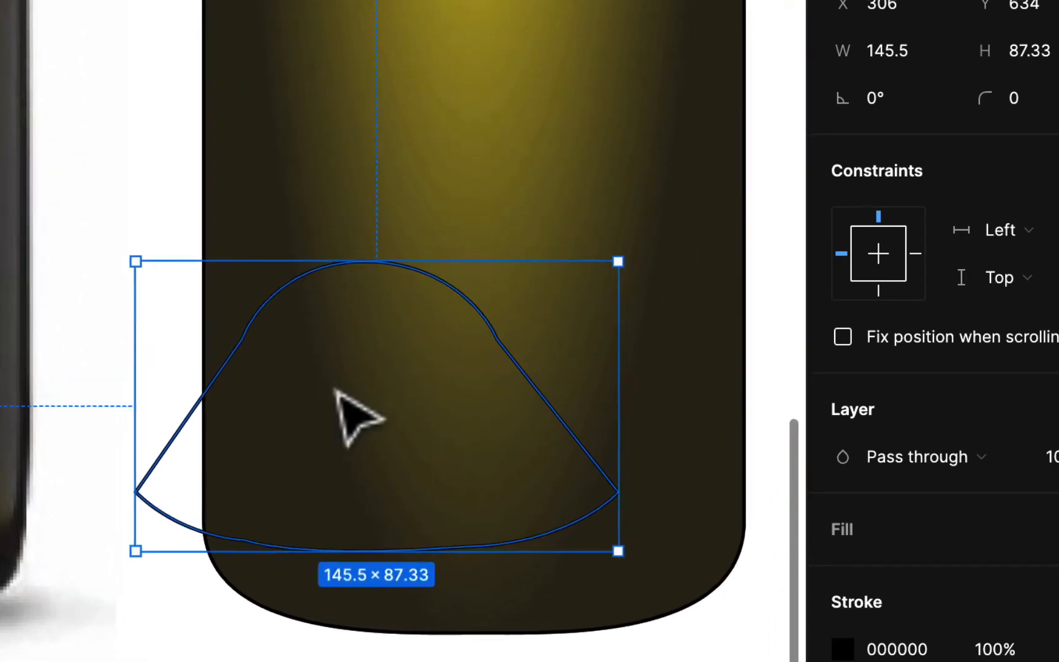
scroll(336, 391, "up", 6)
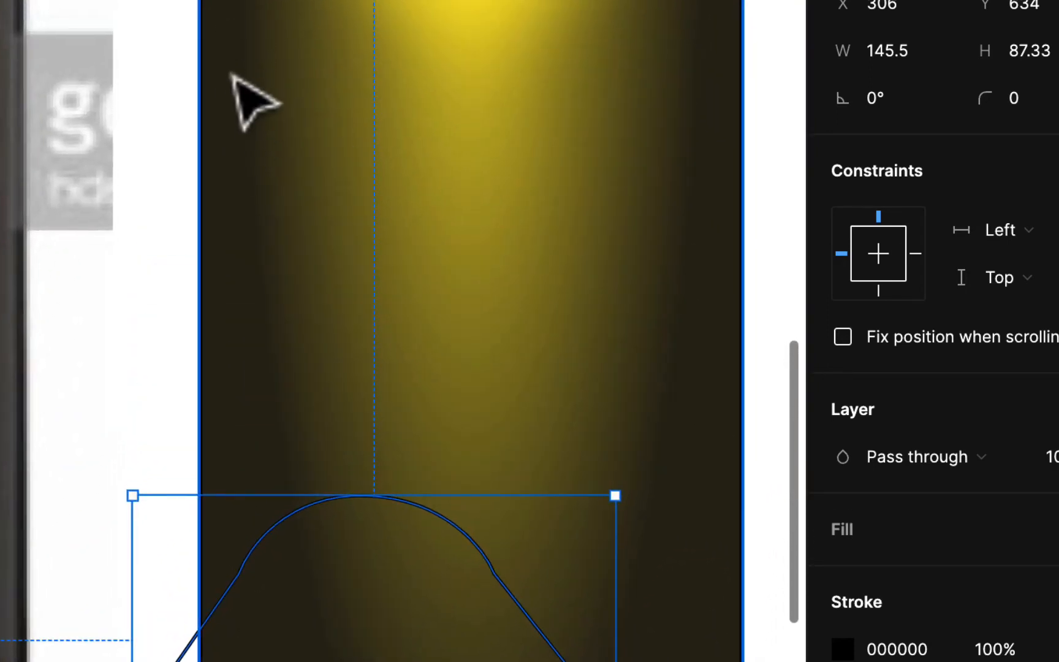
scroll(260, 182, "up", 4)
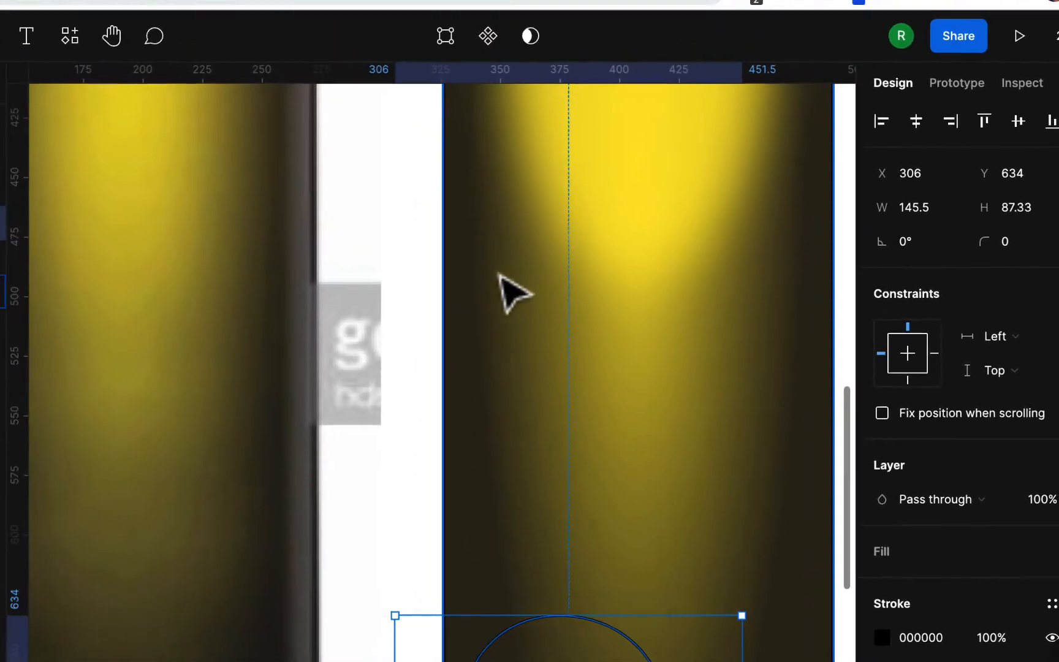
scroll(720, 402, "down", 1)
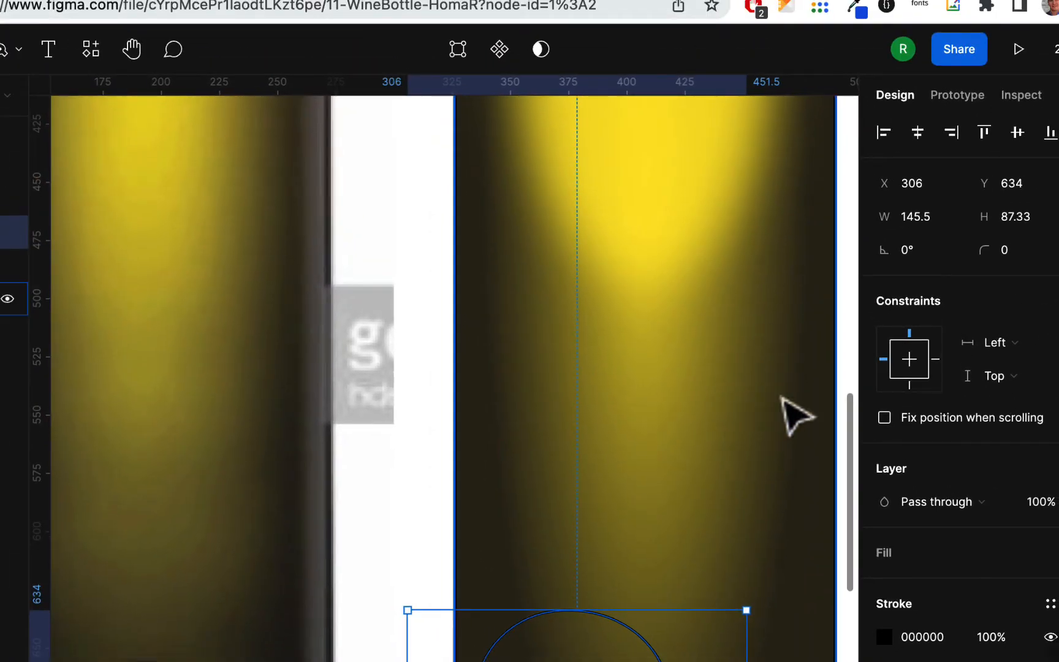
scroll(610, 445, "down", 5)
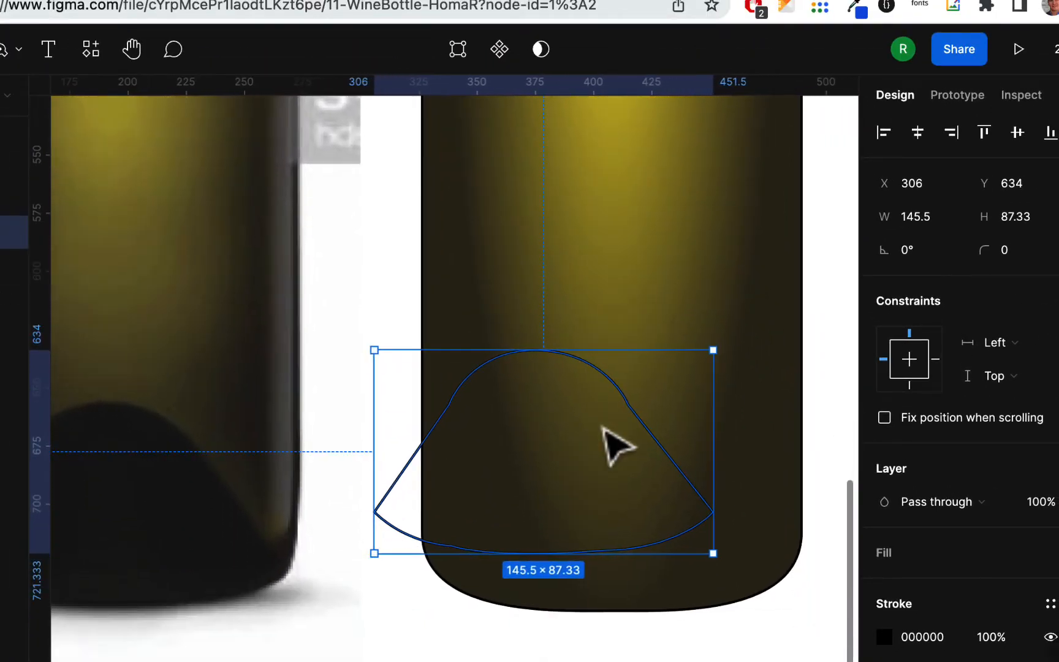
left_click_drag(407, 479, 478, 524)
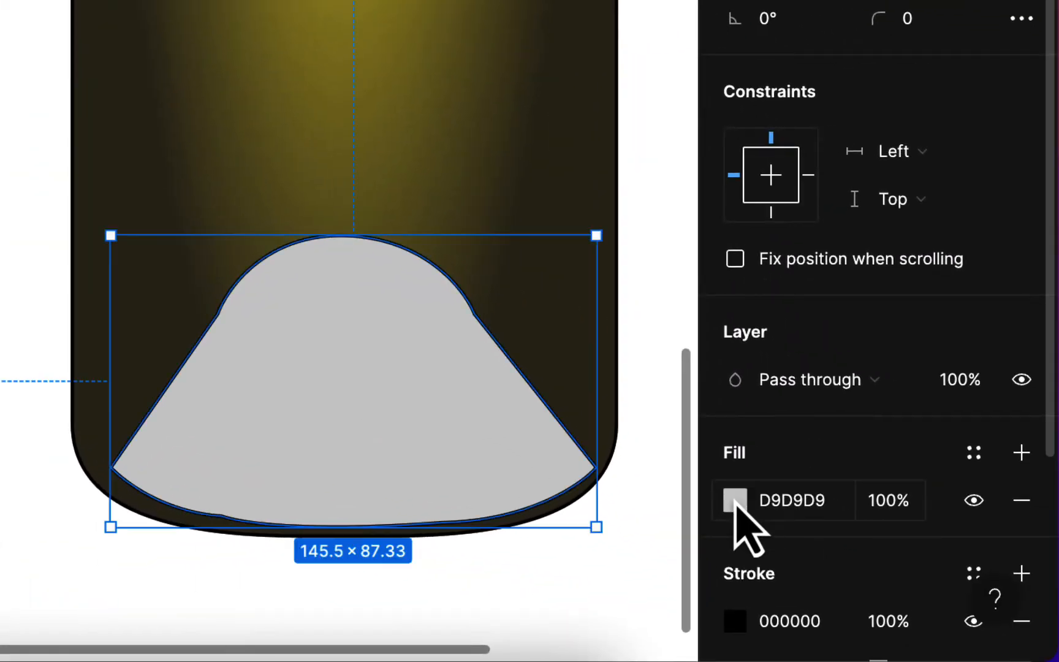
Step: Give the base shape a solid dark brown fill, 2D2811, derived from the bottle's document color
left_click(736, 502)
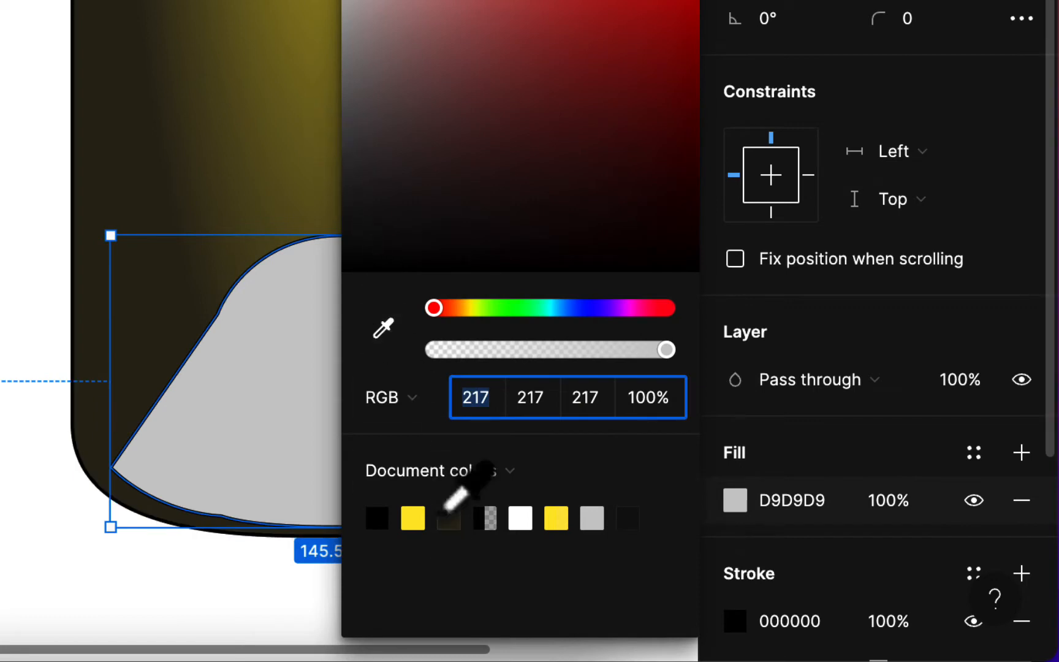
left_click(359, 268)
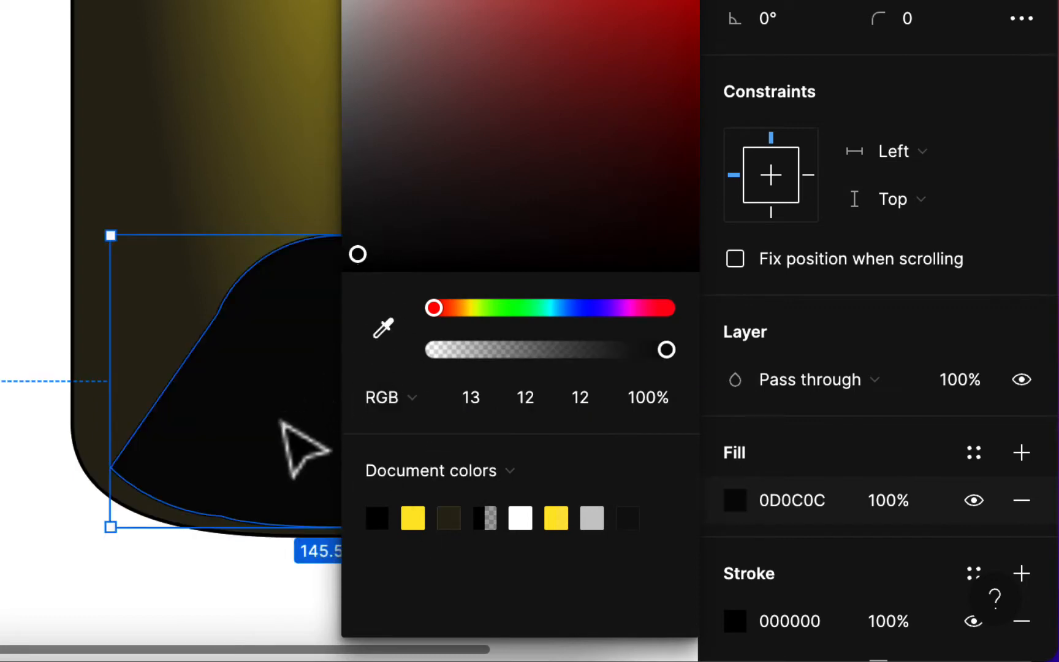
scroll(144, 585, "right", 10)
scroll(160, 604, "right", 5)
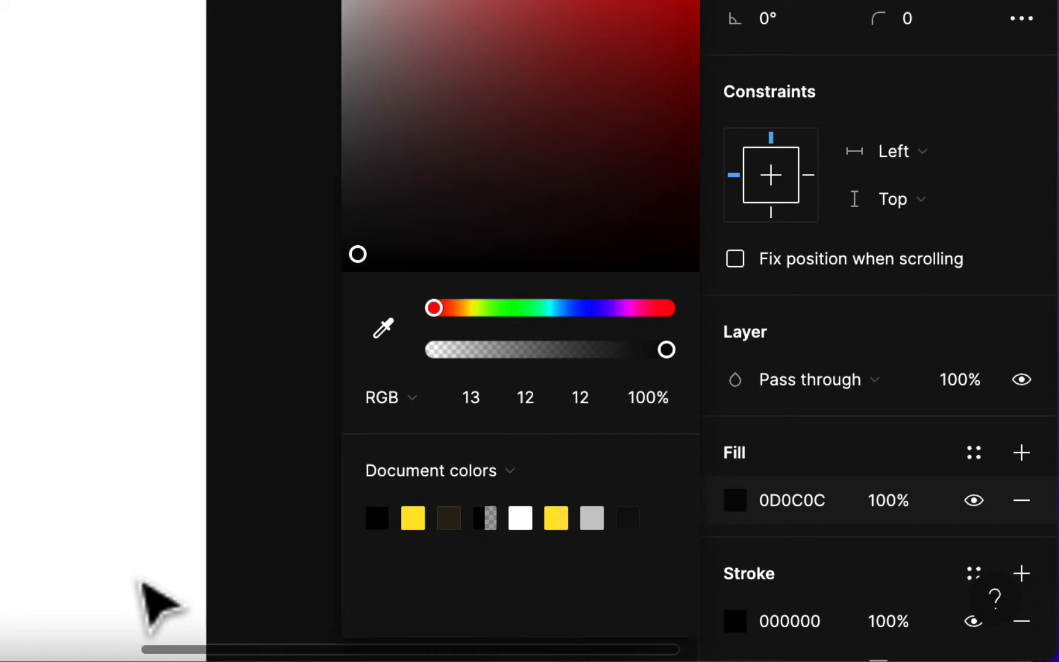
scroll(145, 586, "left", 5)
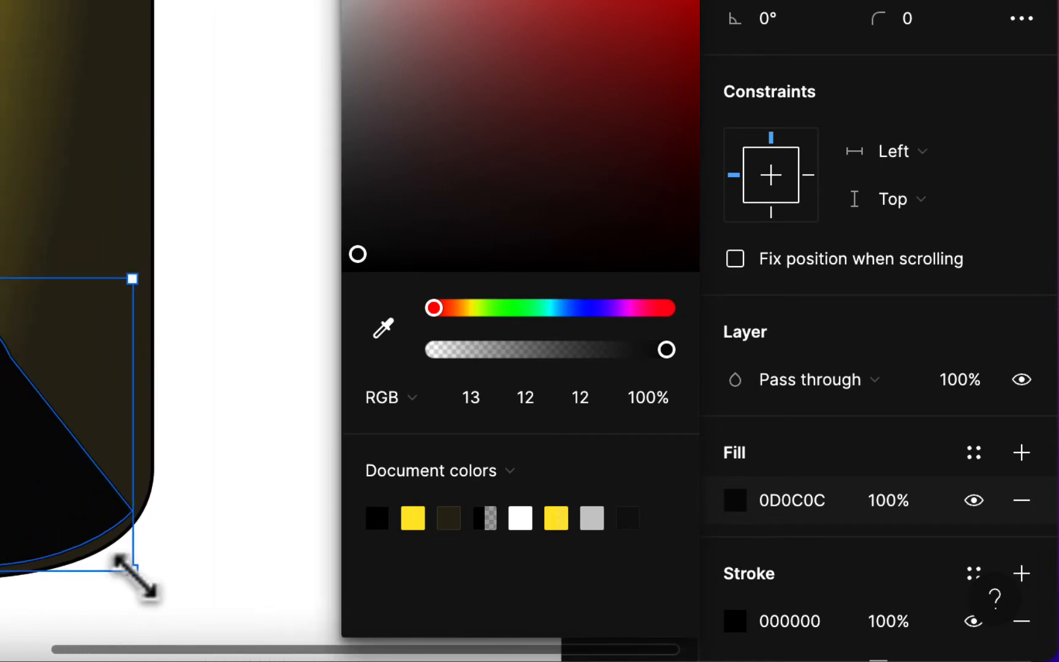
left_click(455, 518)
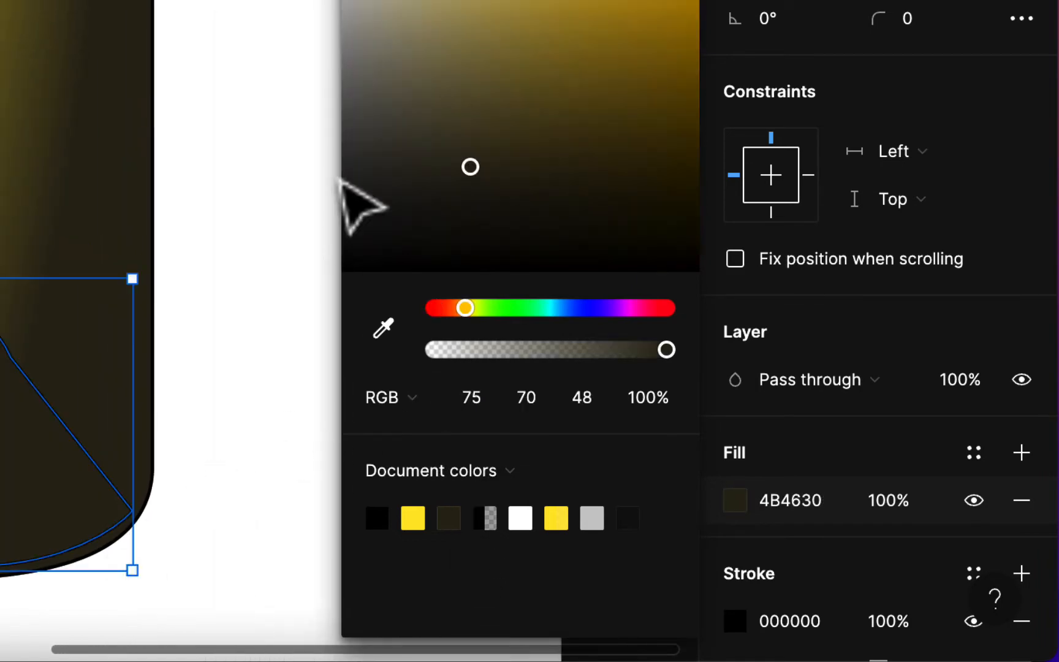
left_click_drag(473, 173, 573, 233)
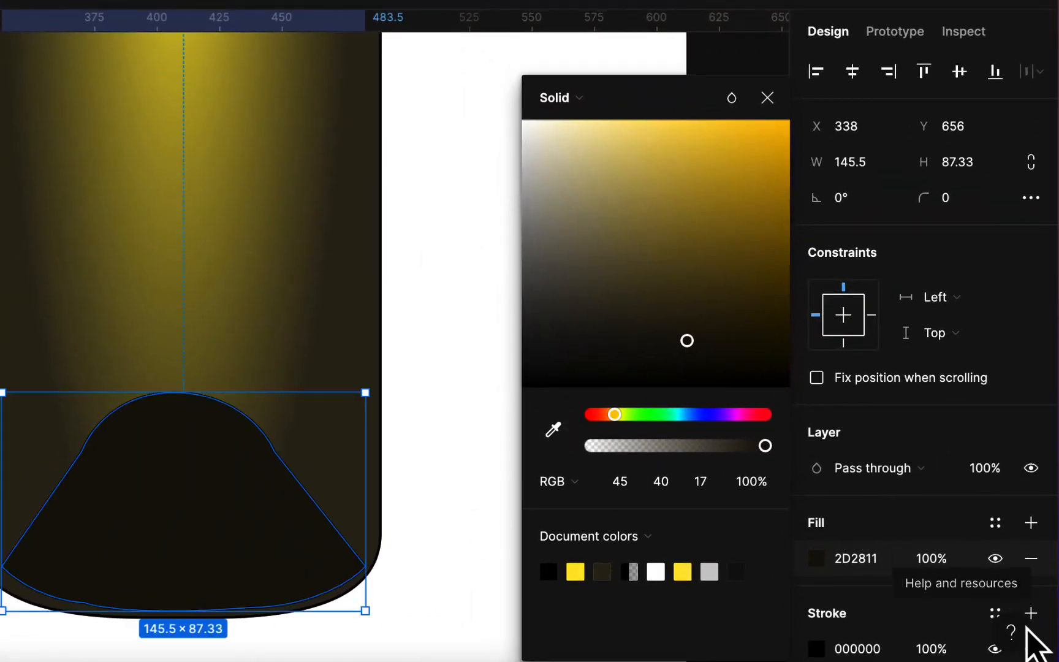
Step: Remove the base shape's stroke and add a Layer blur effect to soften its edges
left_click(1032, 649)
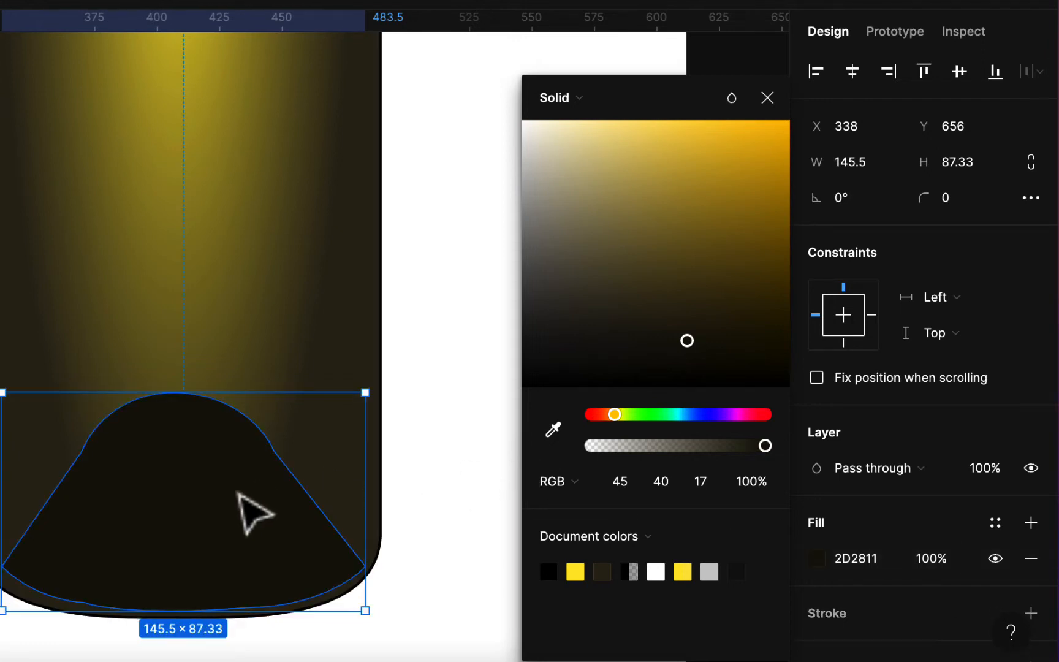
scroll(902, 500, "down", 2)
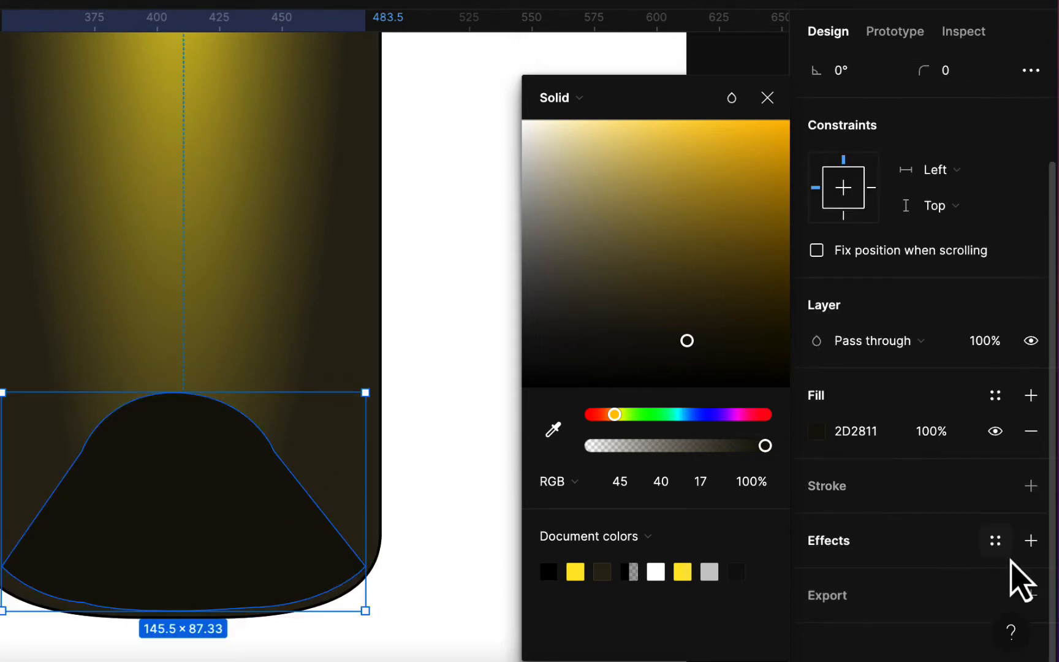
left_click(1032, 540)
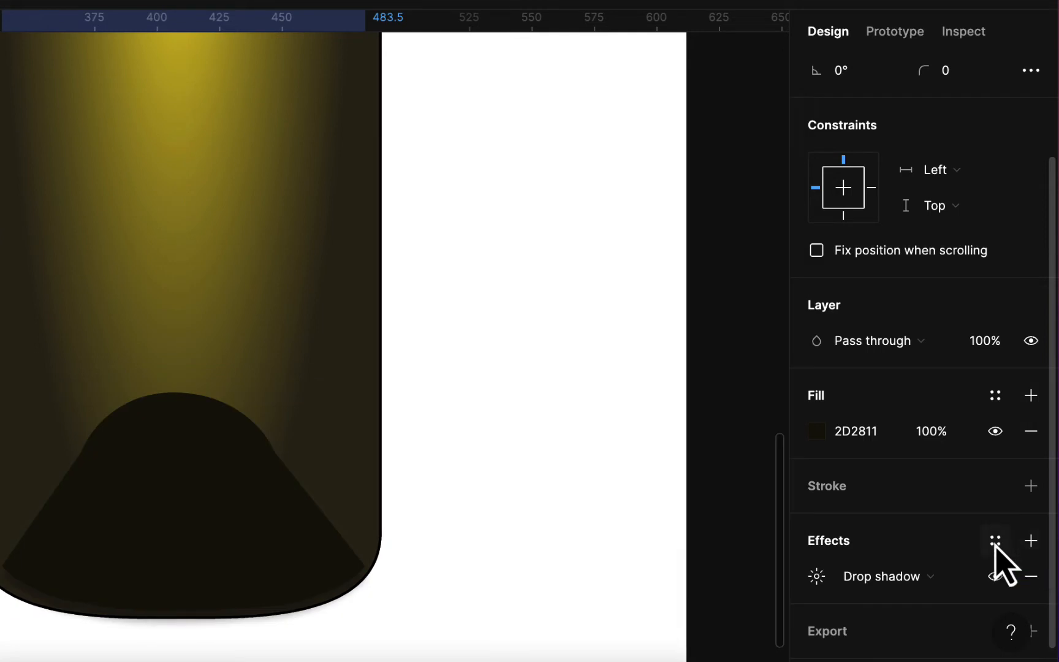
left_click(817, 576)
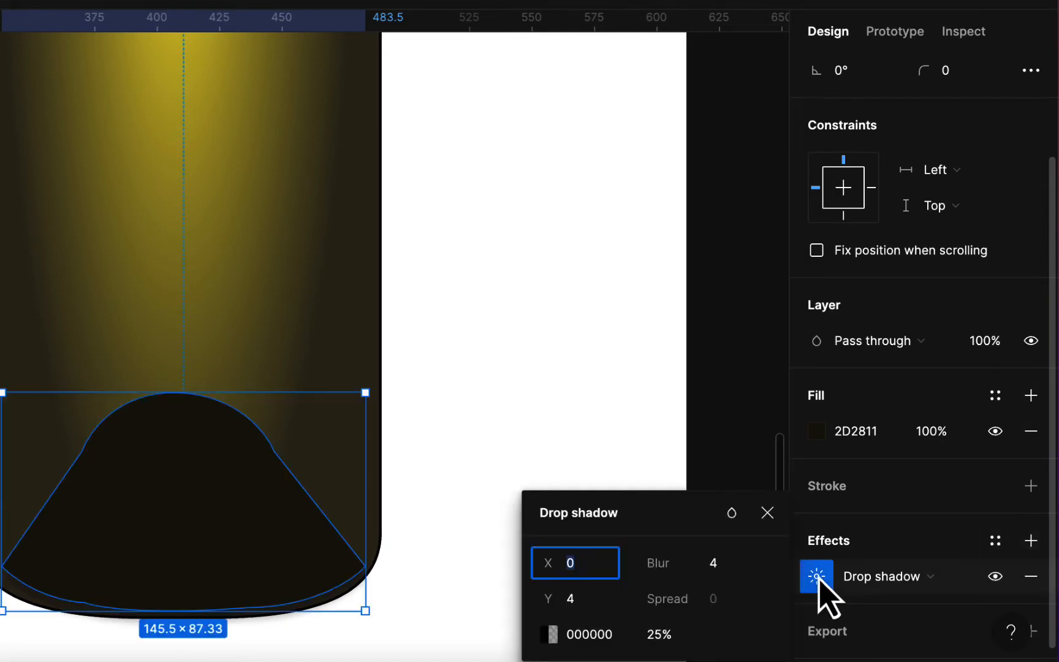
left_click(818, 579)
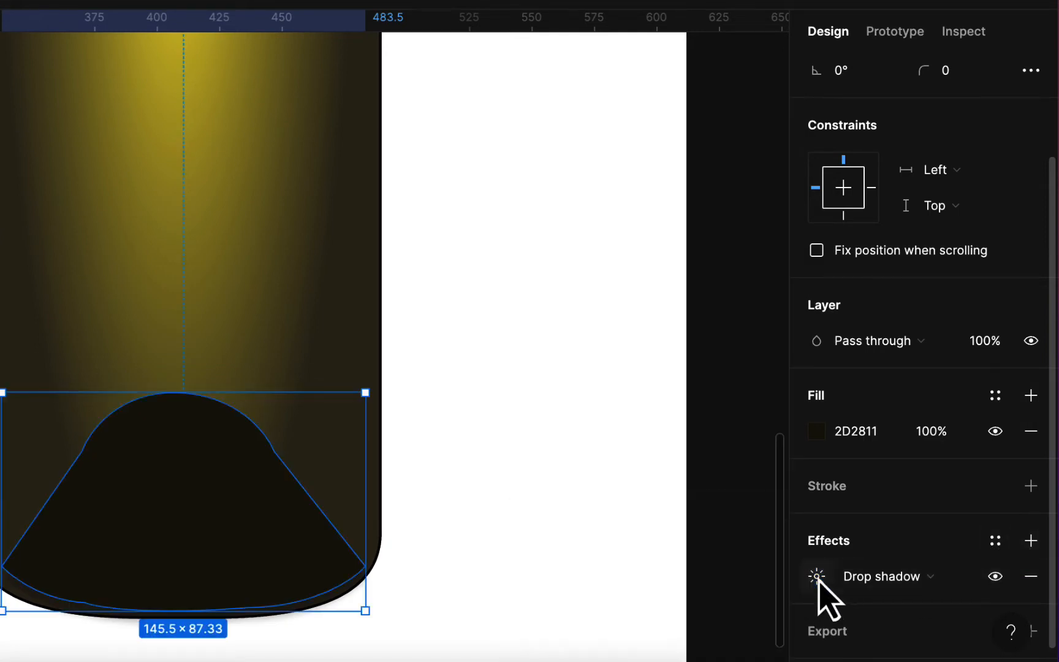
left_click(958, 579)
left_click(949, 604)
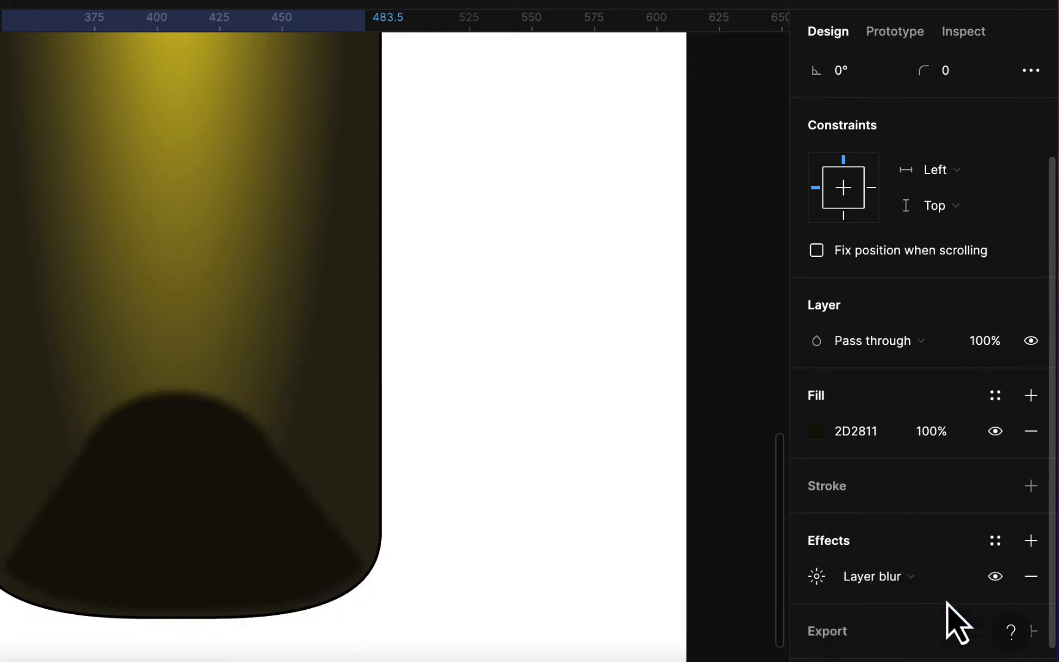
Step: Set the base shape's layer blur to 4 and deselect the shape
left_click(822, 578)
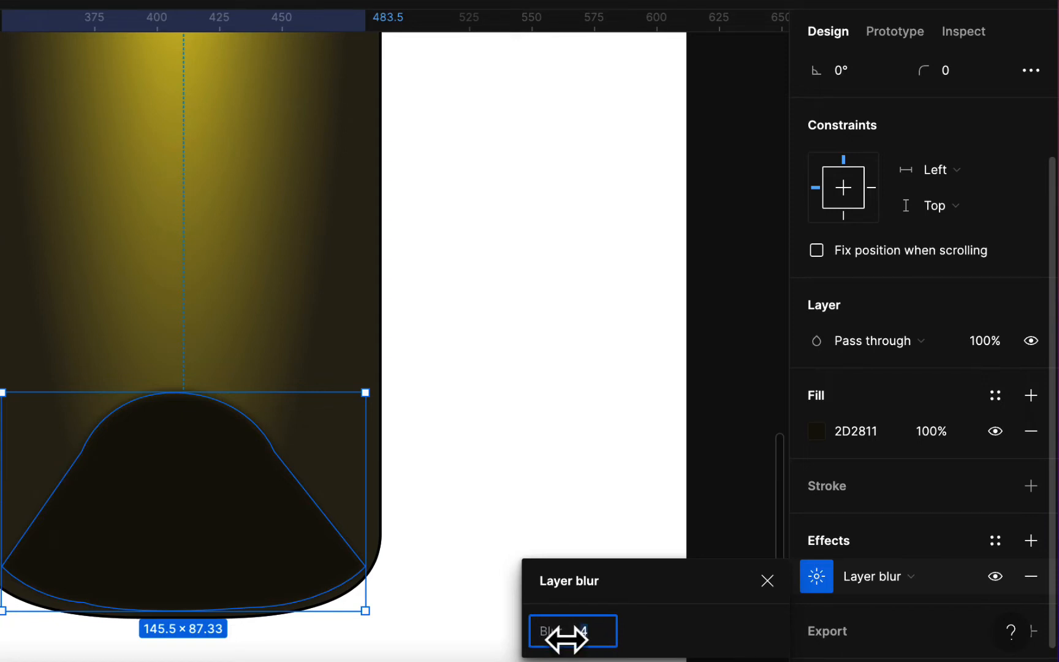
left_click_drag(552, 637, 565, 633)
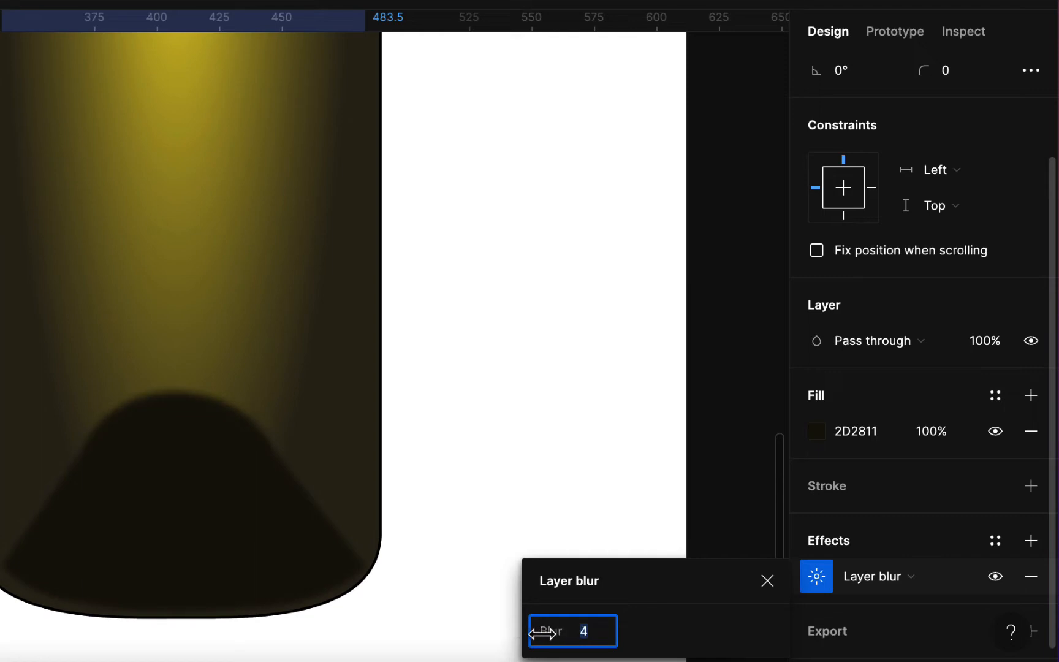
left_click(489, 466)
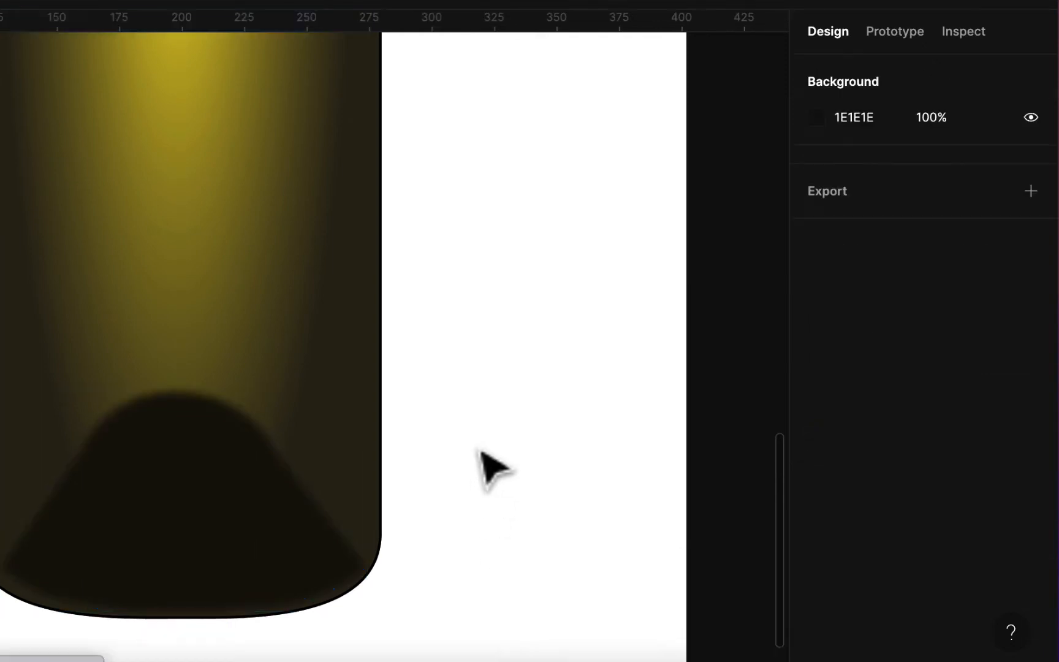
Step: Open the main bottle shape's radial gradient fill for editing and select its dark outer color stop
left_click(181, 487)
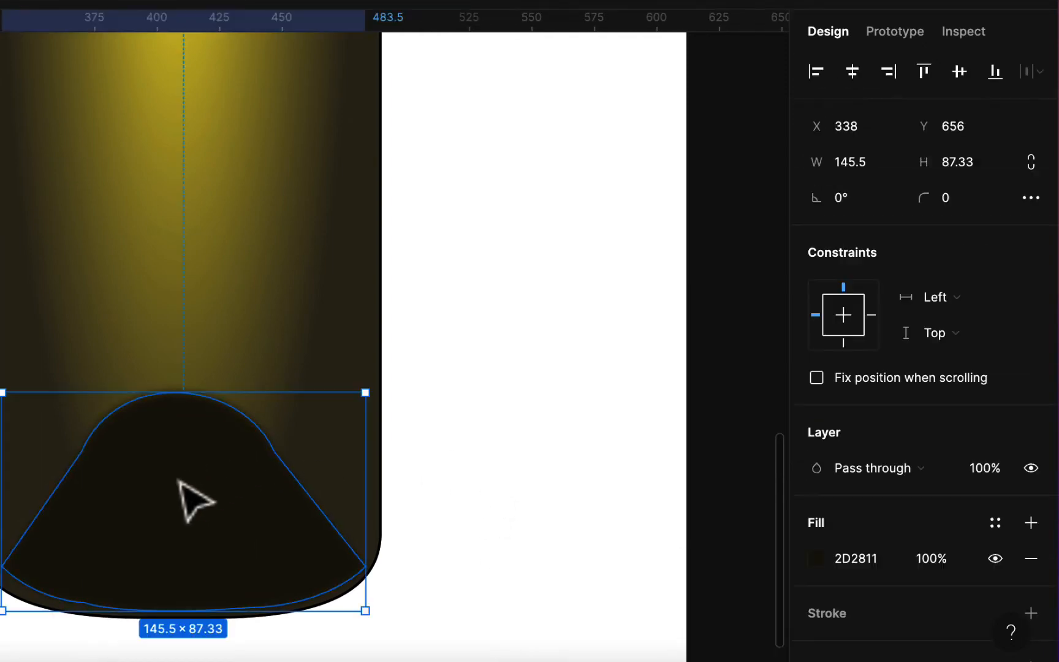
left_click(420, 289)
left_click(378, 251)
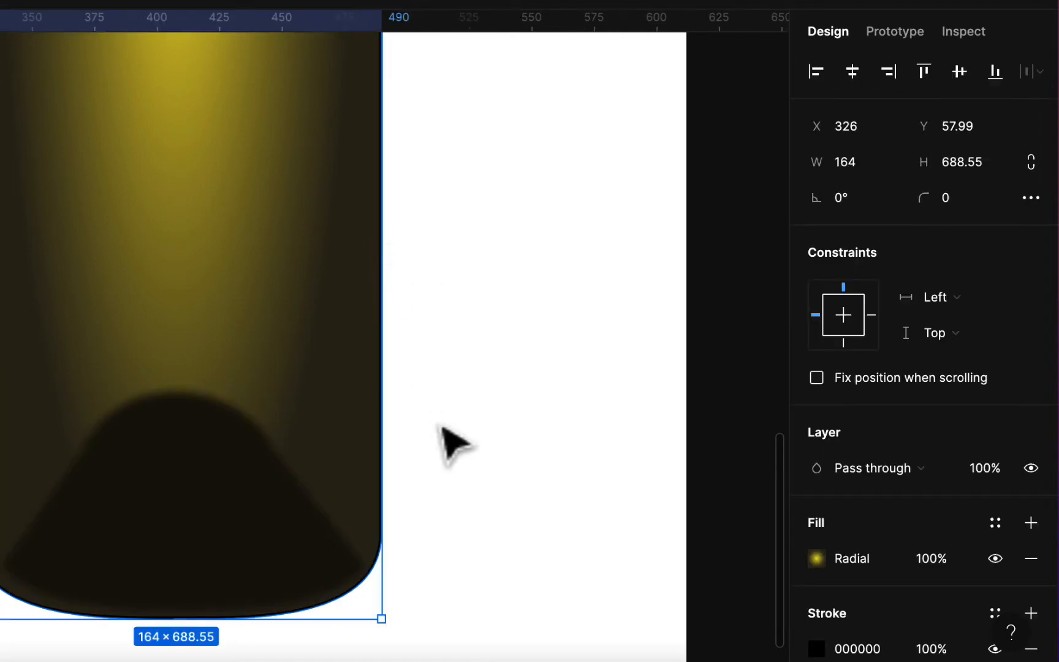
left_click(819, 559)
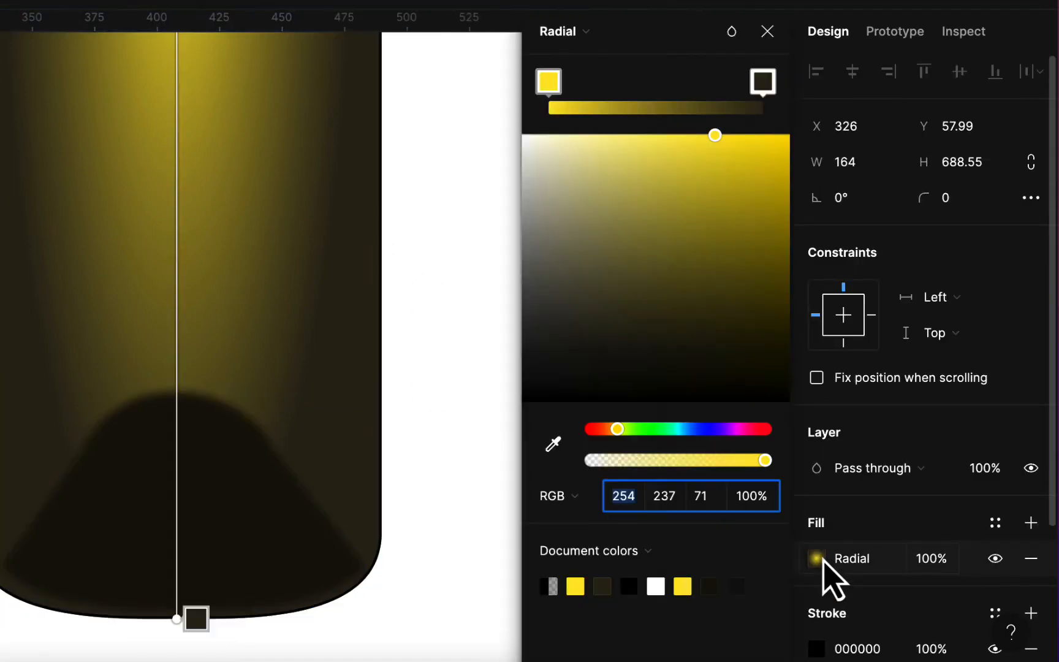
left_click(764, 83)
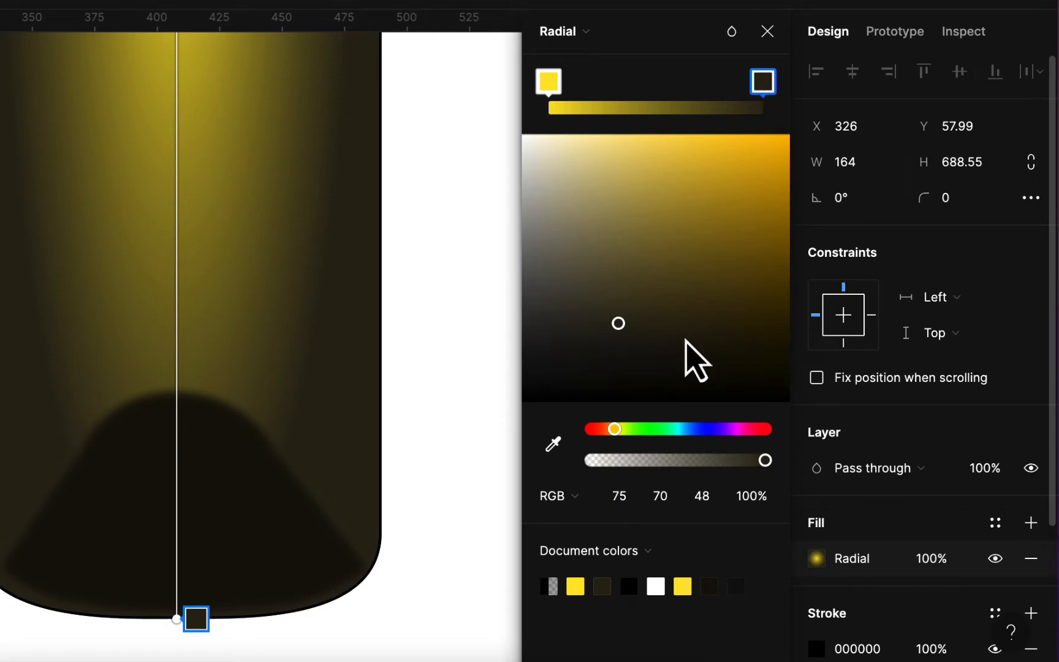
Step: Try darkening the outer gradient stop to RGB 56, 53, 36, and undo that color change
left_click_drag(618, 330, 618, 359)
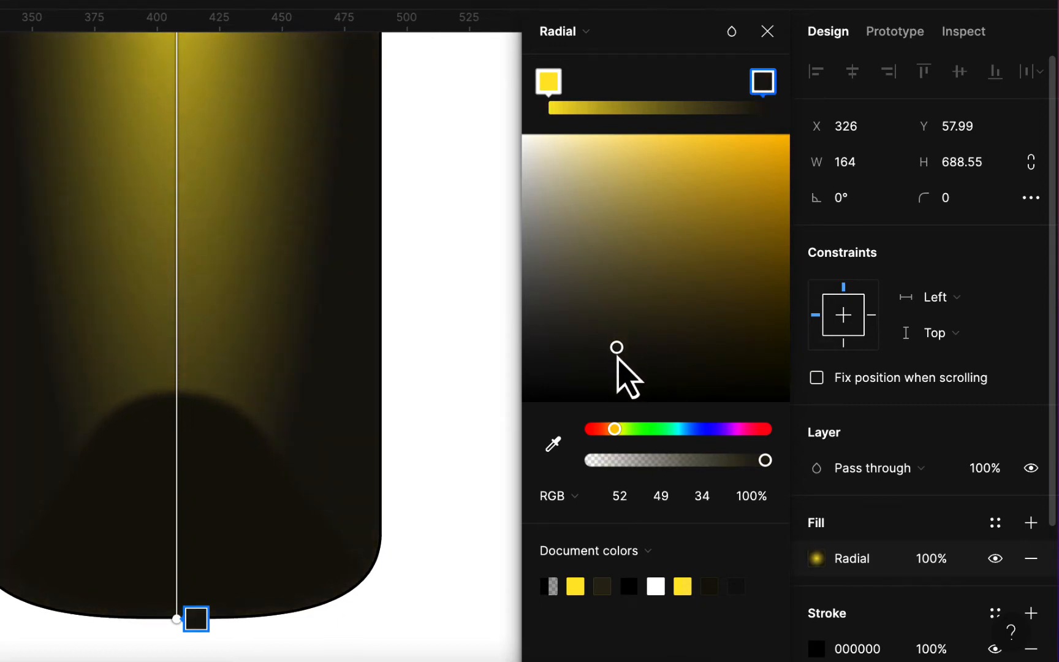
scroll(454, 383, "up", 10)
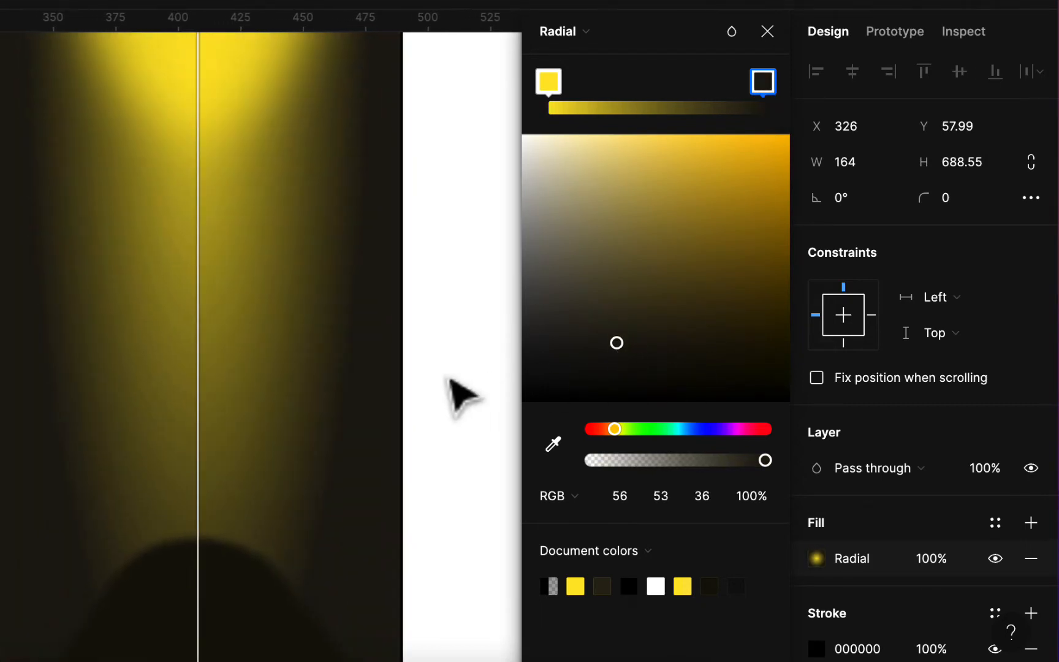
key("shift+0")
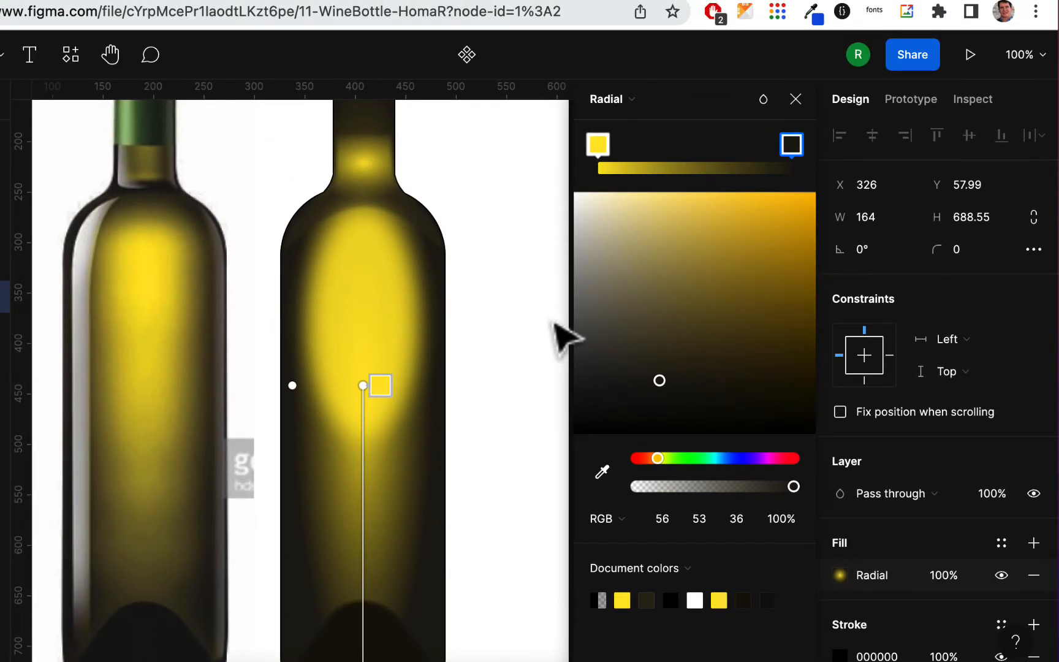
key("super+z")
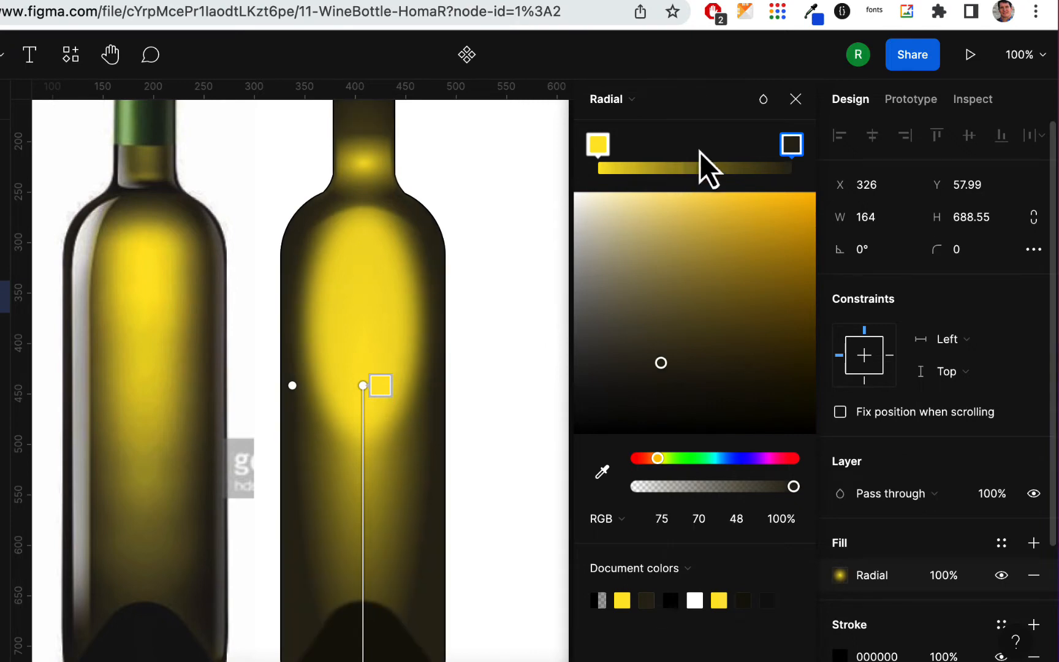
Step: Add a middle color stop near the gradient's dark end, darken the outer stop, and adjust the middle stop's position
left_click(765, 166)
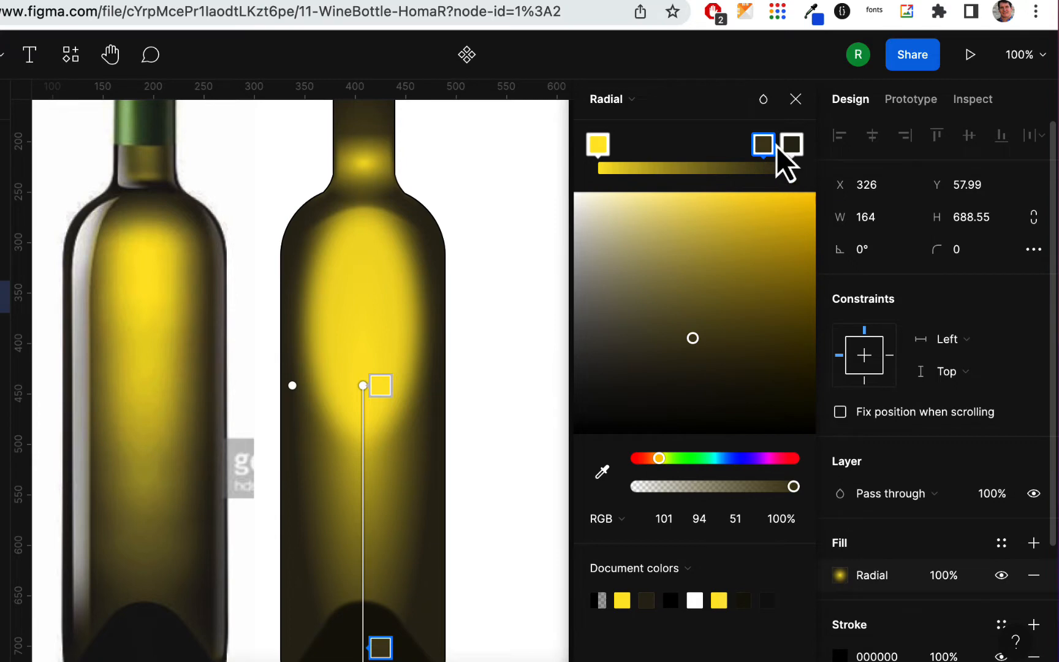
left_click(791, 145)
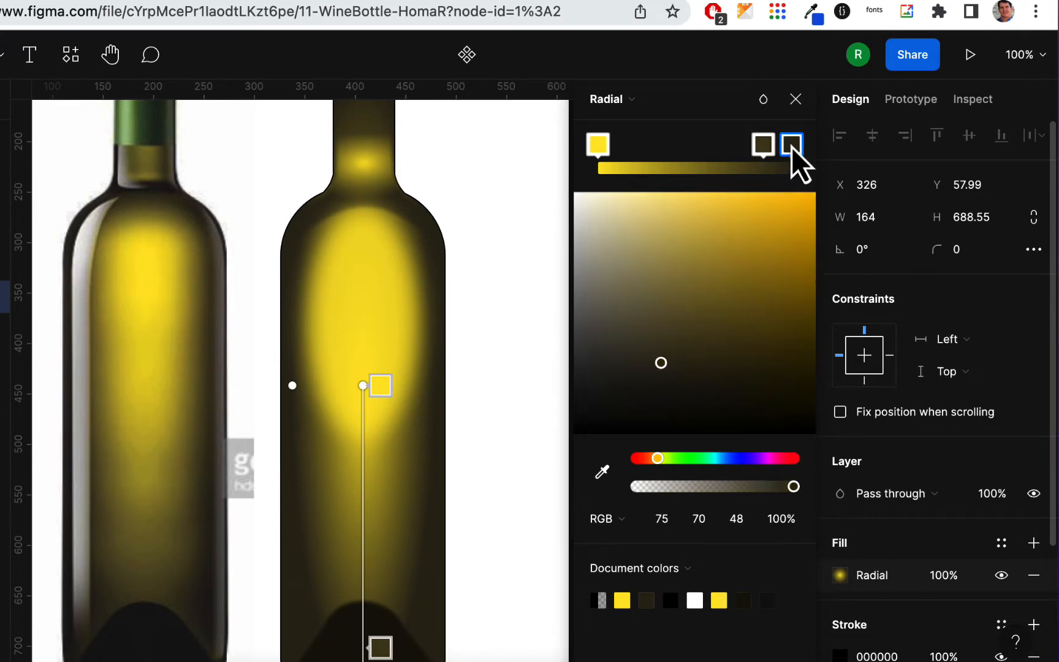
left_click_drag(663, 368, 663, 394)
mouse_move(763, 143)
left_mouse_down()
mouse_move(775, 143)
mouse_move(752, 149)
mouse_move(775, 146)
left_mouse_up()
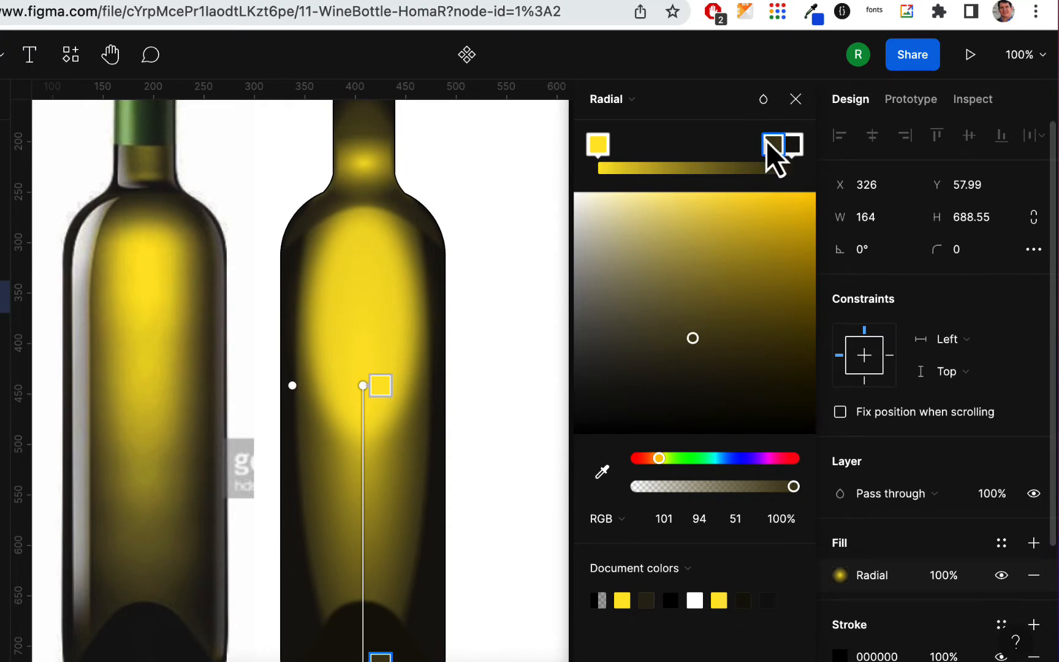
left_click_drag(774, 146, 762, 146)
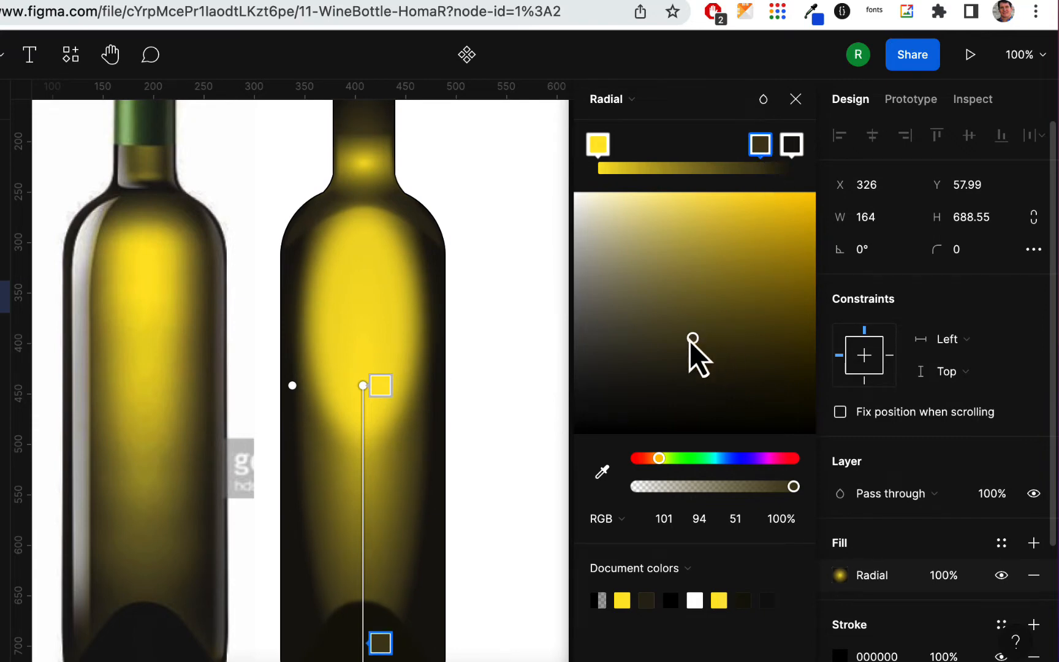
Step: Set the middle gradient stop to RGB 119, 112, 64 and the outer stop to RGB 66, 62, 43, and finish editing the fill
mouse_move(690, 341)
left_mouse_down()
mouse_move(688, 324)
mouse_move(695, 356)
mouse_move(683, 311)
mouse_move(686, 330)
left_mouse_up()
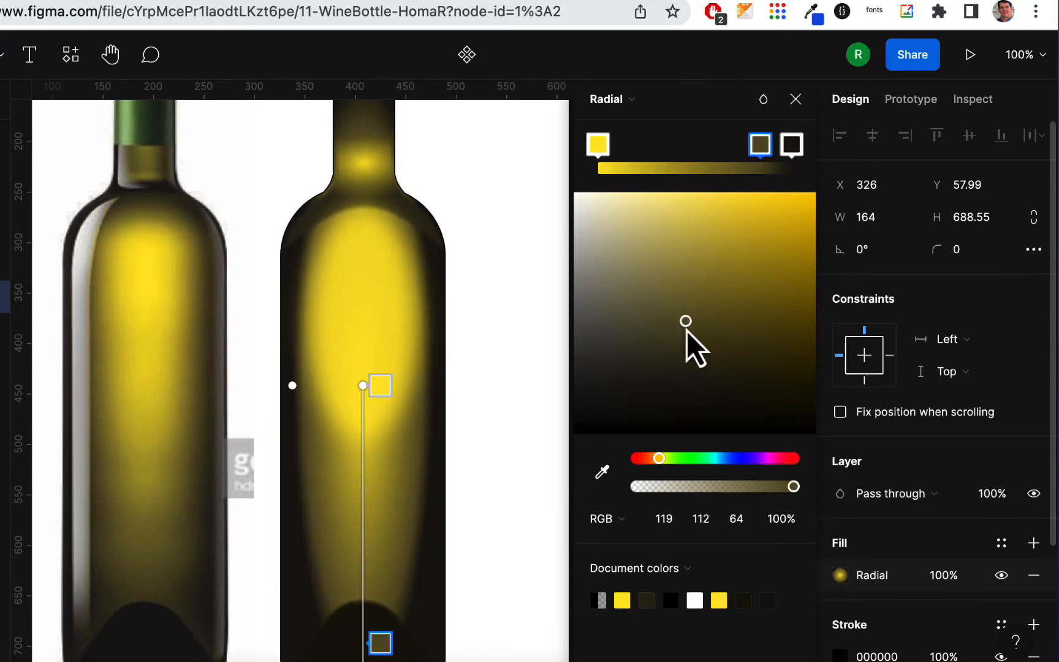
left_click(797, 145)
mouse_move(662, 397)
left_mouse_down()
mouse_move(658, 369)
mouse_move(660, 382)
left_mouse_up()
scroll(494, 513, "down", 3)
scroll(499, 509, "left", 3)
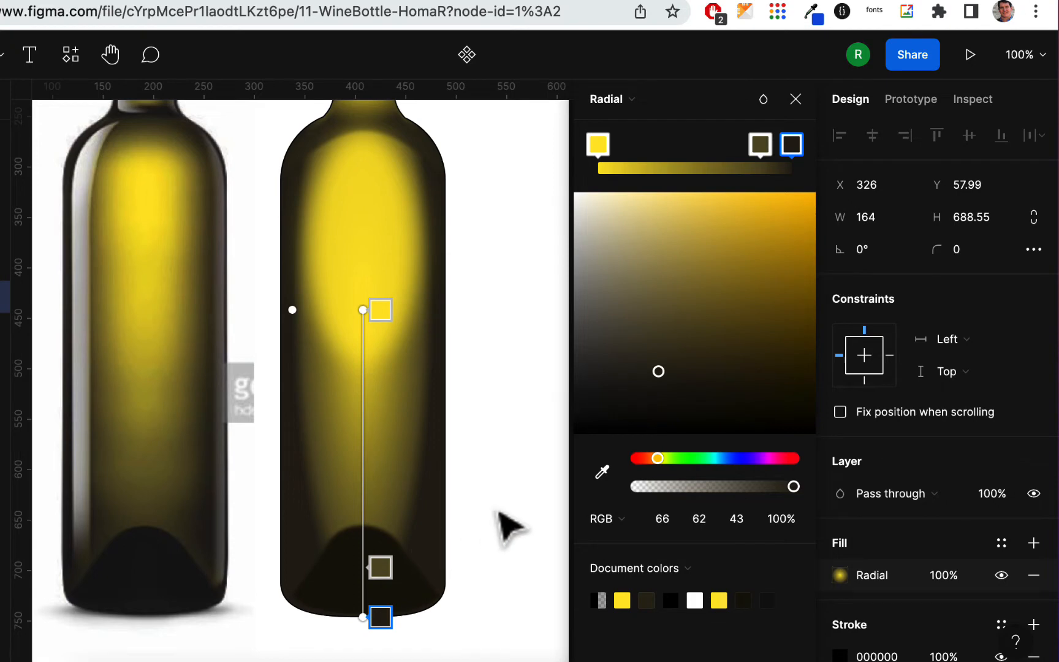
left_click(795, 99)
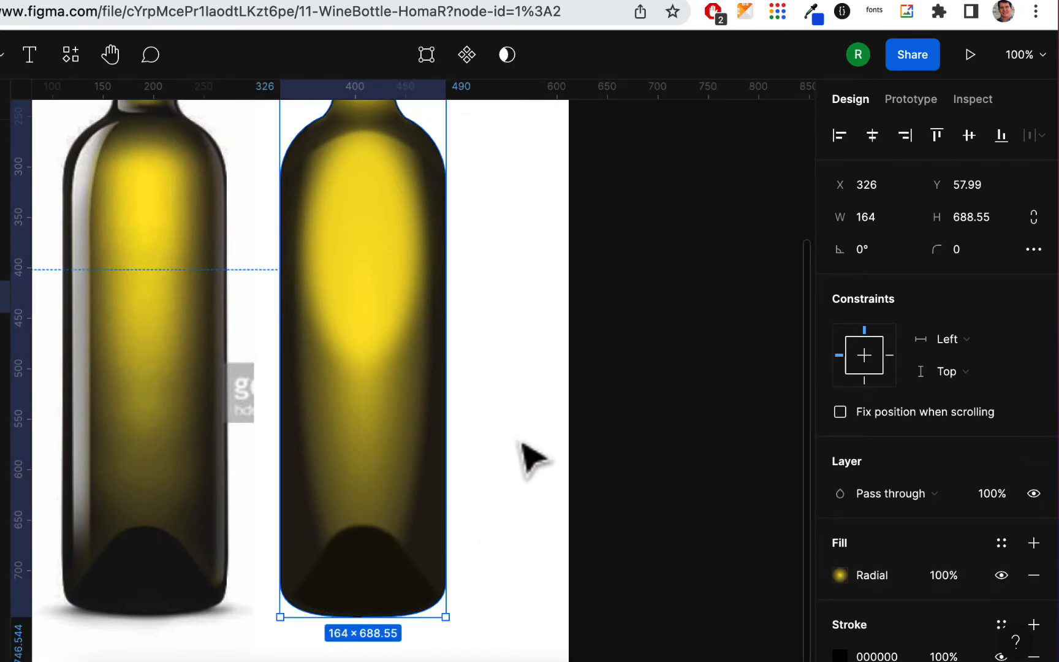
Step: Compare the drawn bottle's shading with the reference photo and examine the reflection on the reference bottle's neck closely
scroll(522, 443, "up", 3)
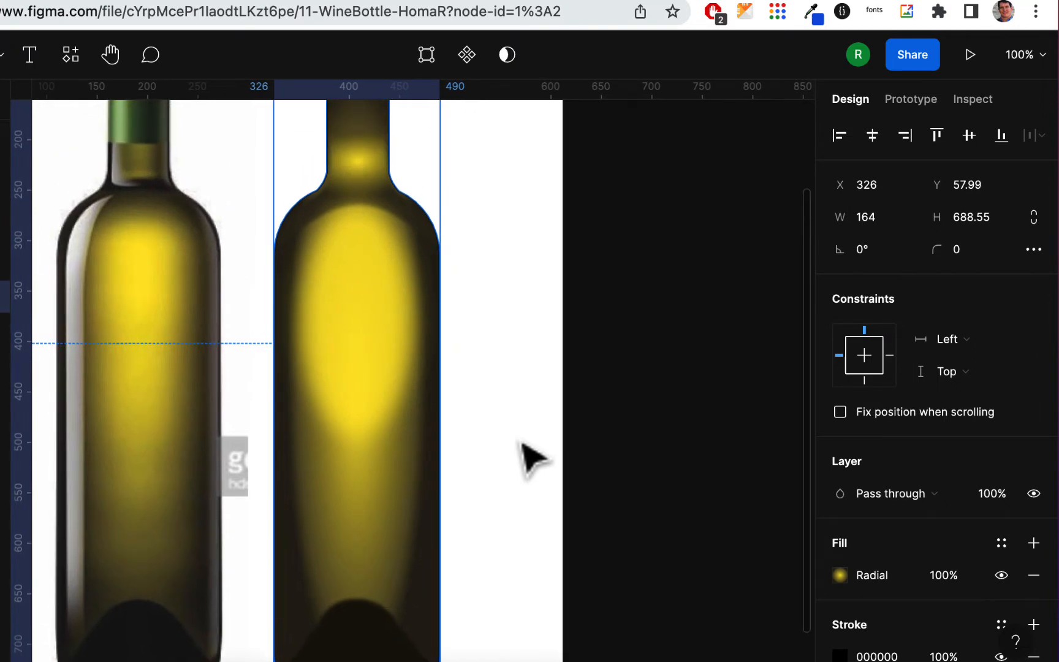
scroll(533, 460, "down", 3)
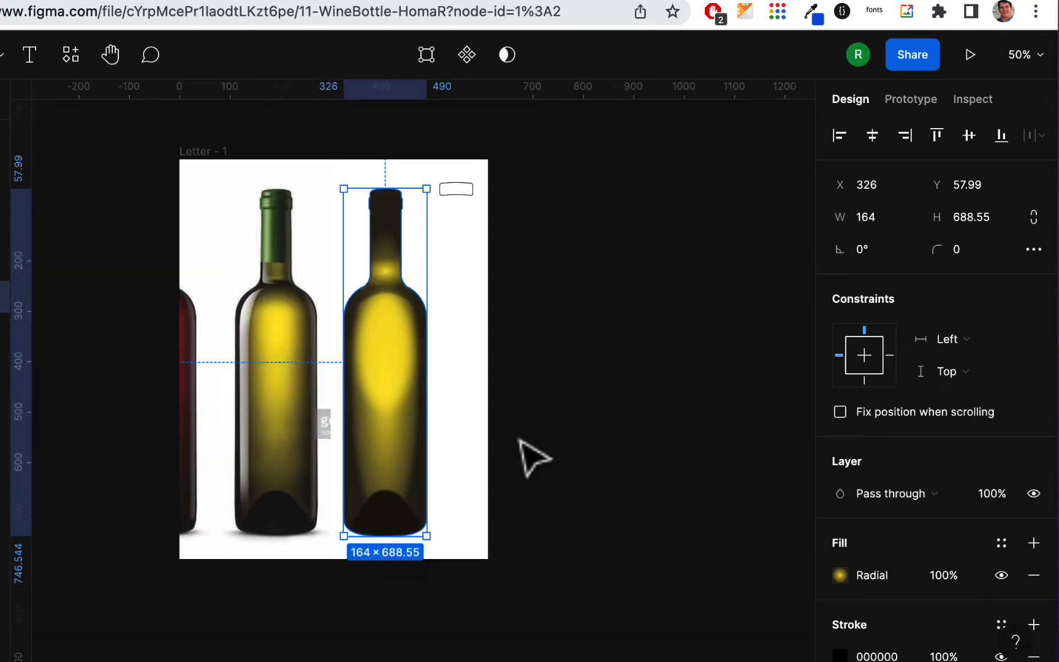
scroll(431, 399, "up", 1)
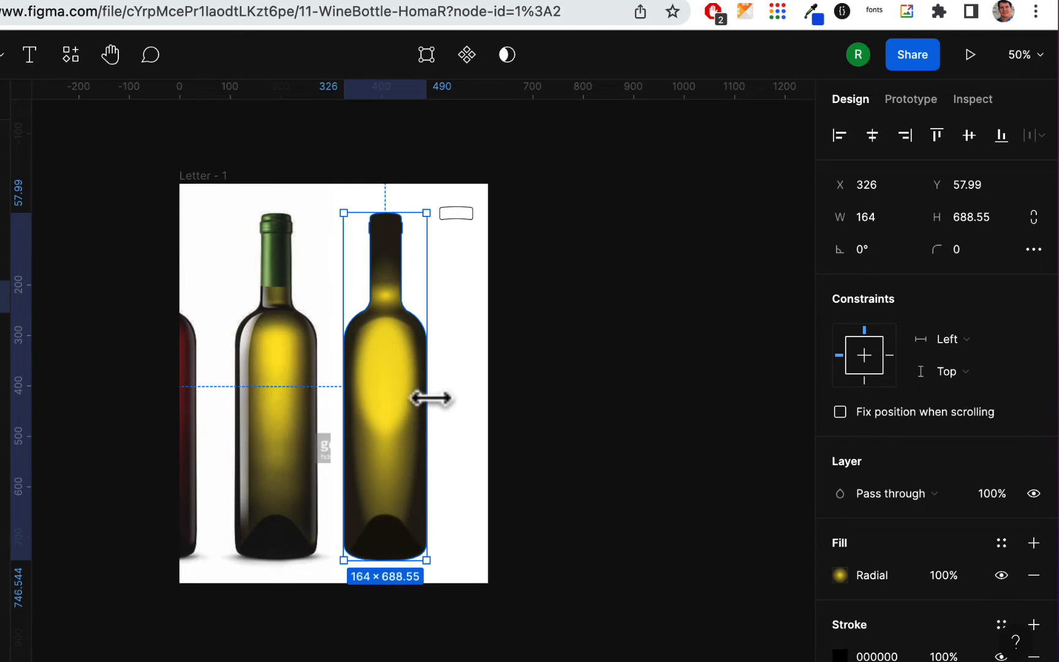
key("shift+0")
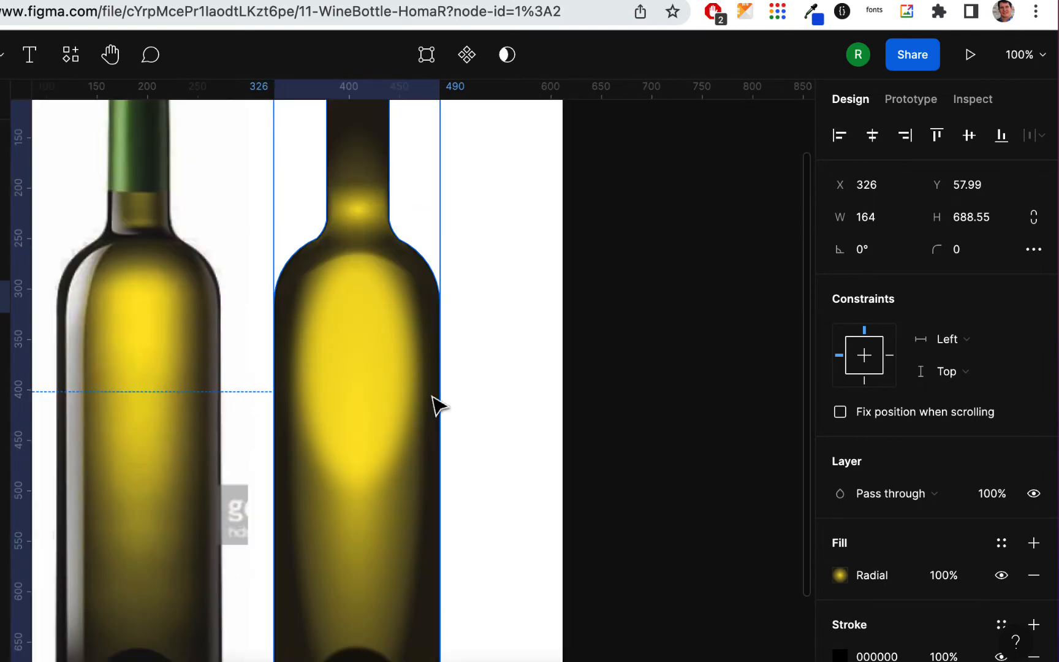
scroll(115, 217, "left", 2)
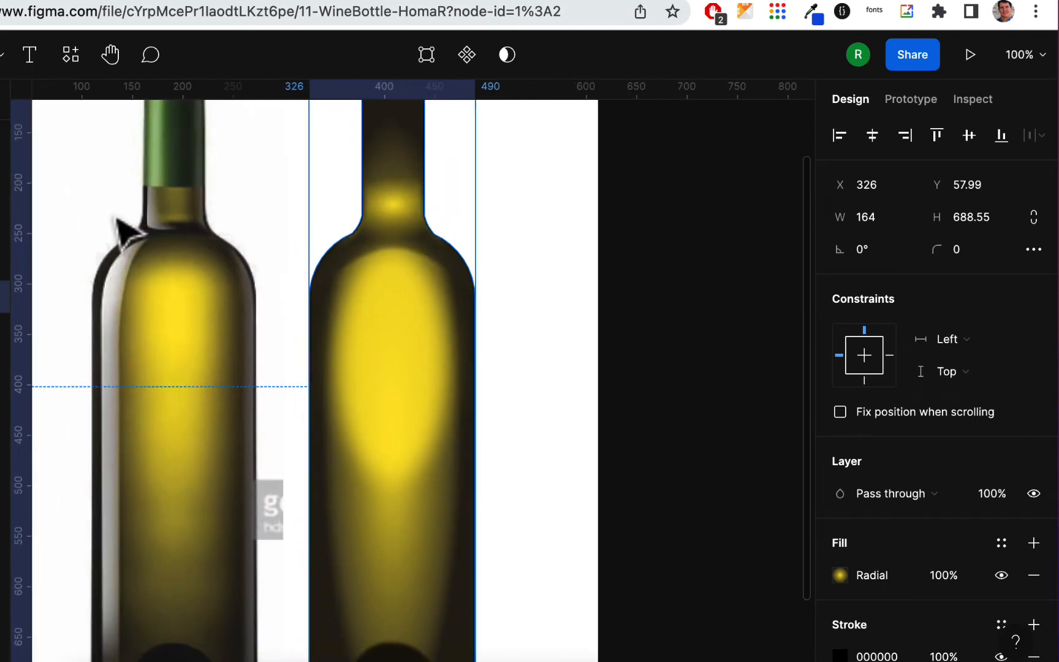
scroll(143, 230, "up", 2)
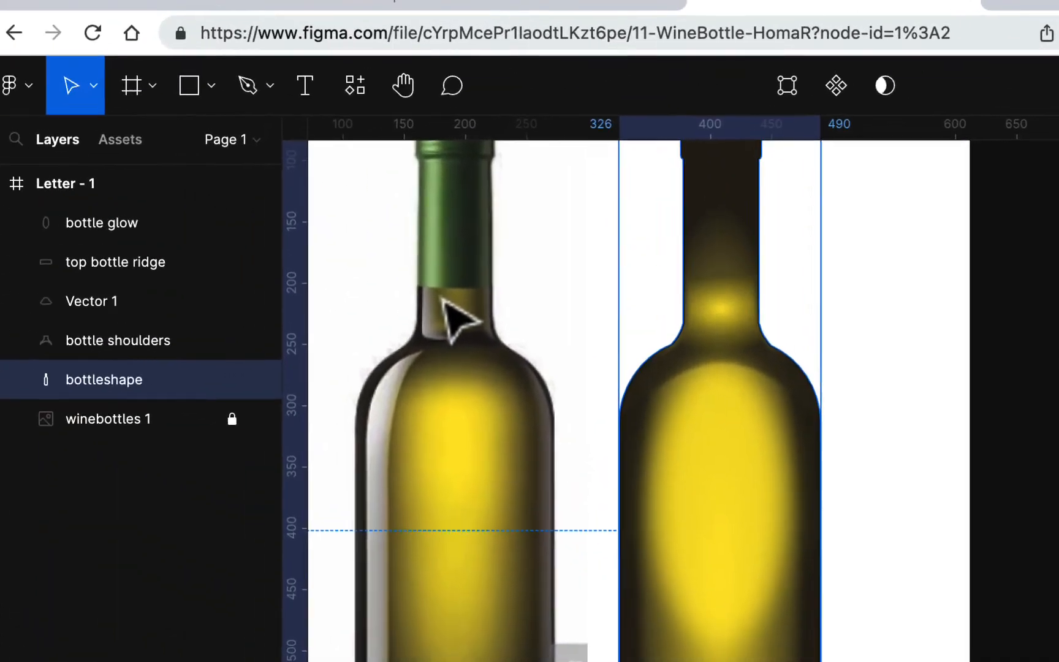
key("super+plus")
scroll(475, 322, "left", 7)
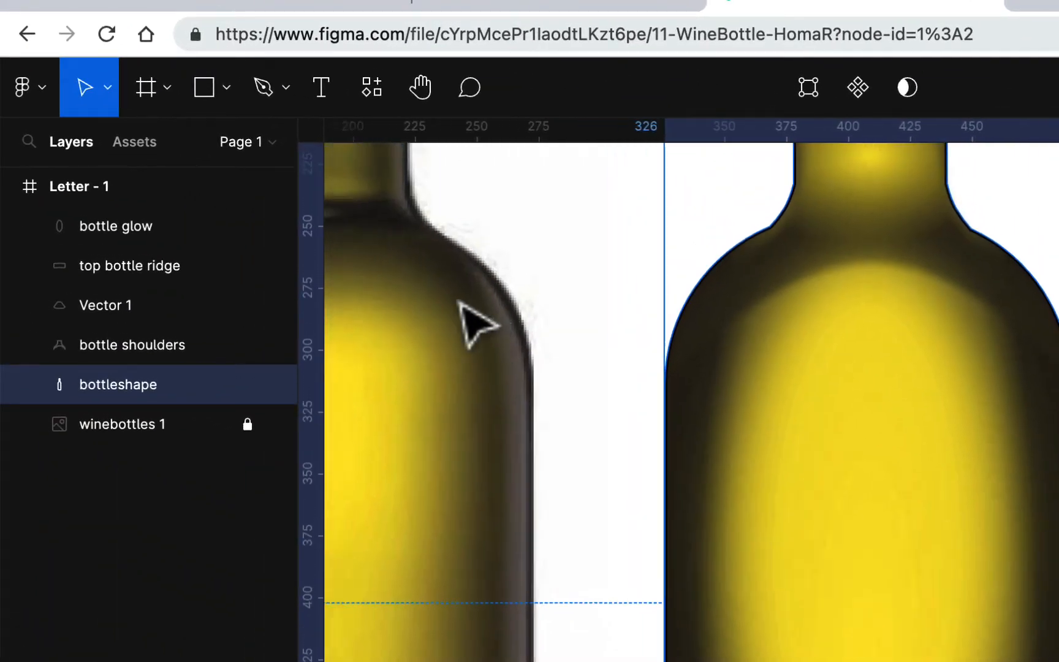
scroll(475, 321, "up", 3)
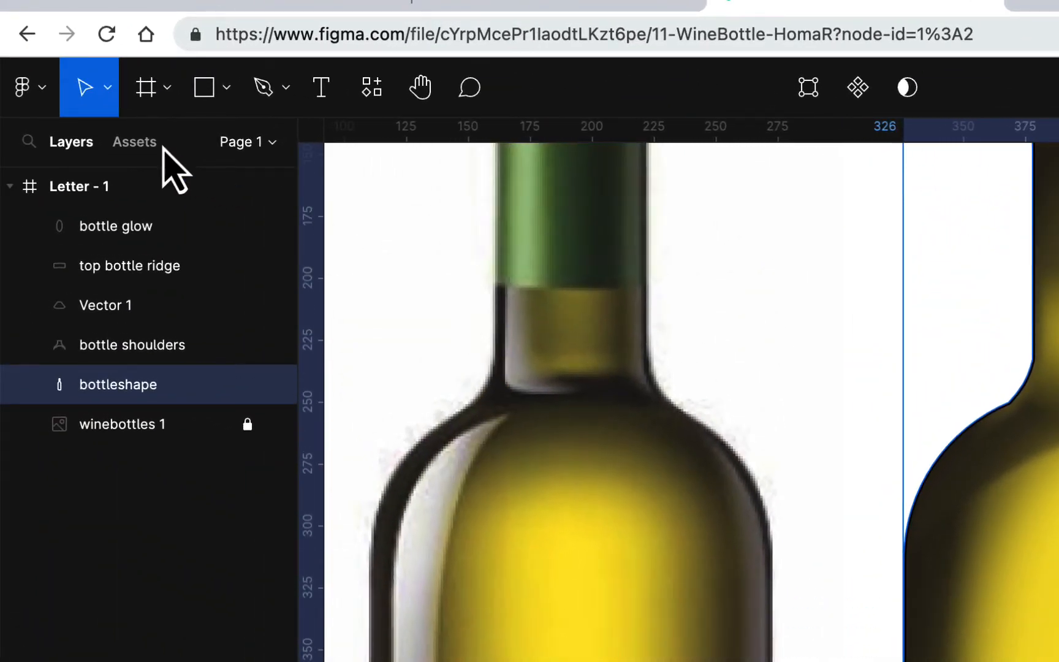
Step: Trace the light reflection on the left of the reference bottle's neck as a closed Pen shape, about 28.5 × 62.83
left_click(265, 87)
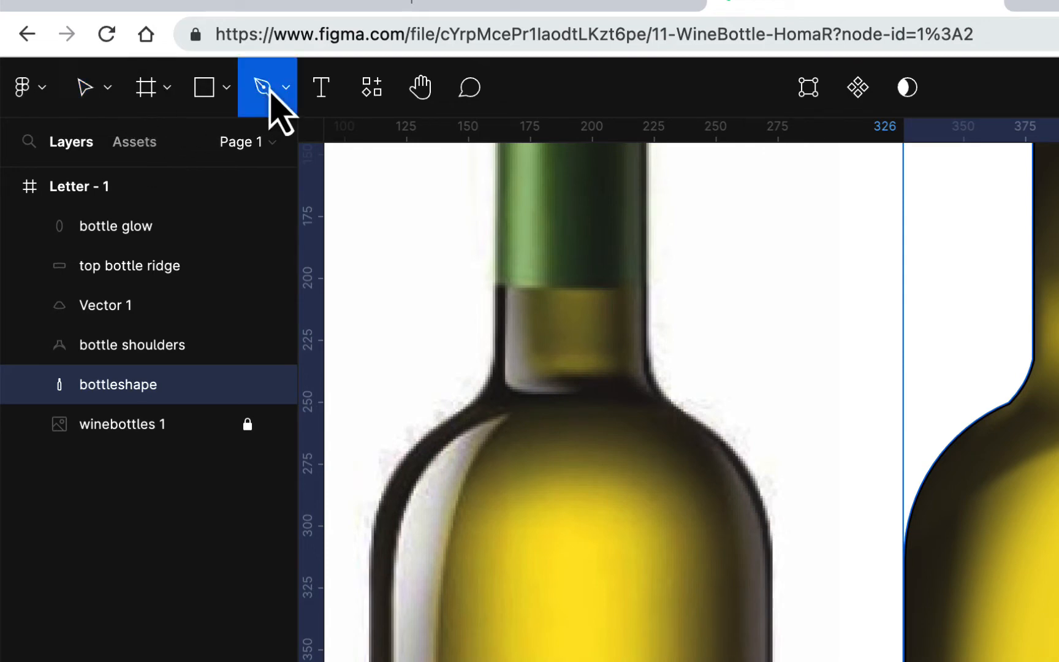
left_click(508, 237)
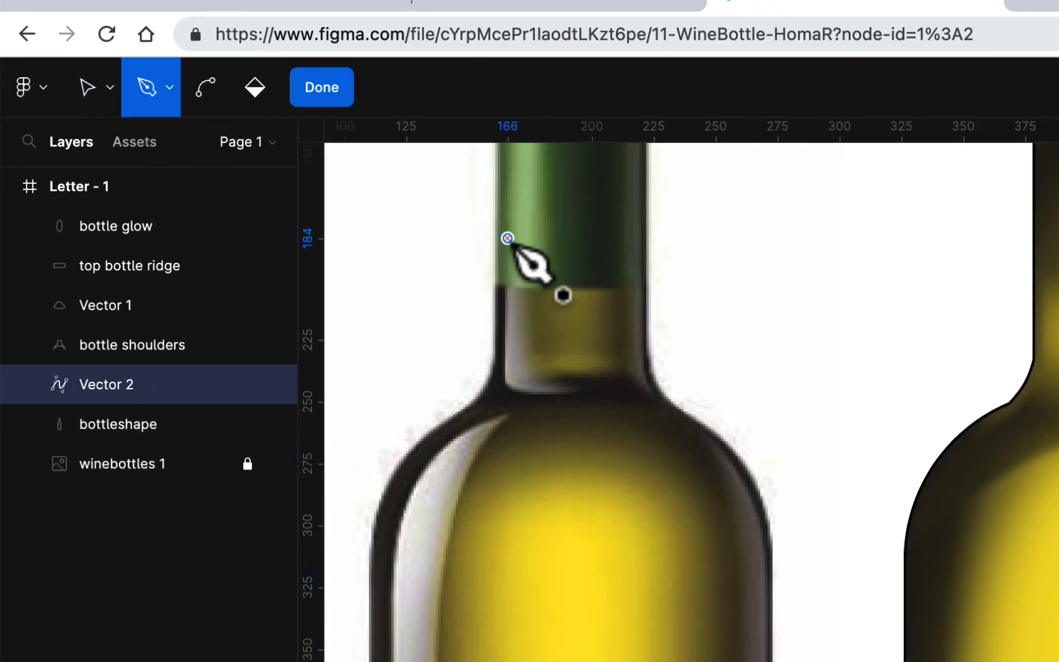
left_click(500, 389)
left_click_drag(511, 393, 625, 392)
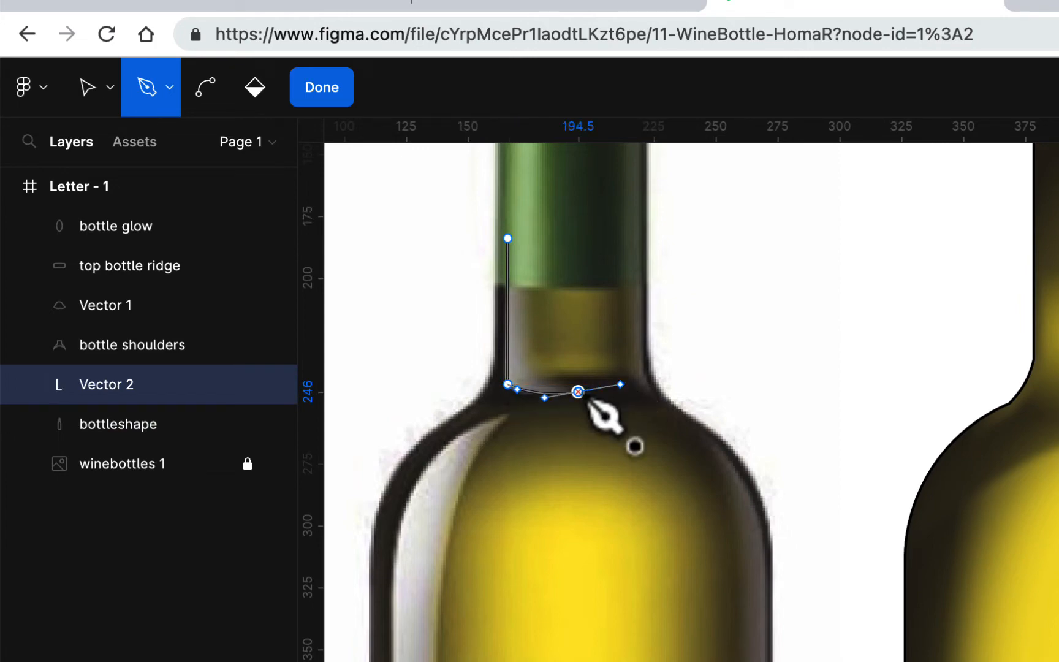
left_click_drag(579, 393, 551, 393)
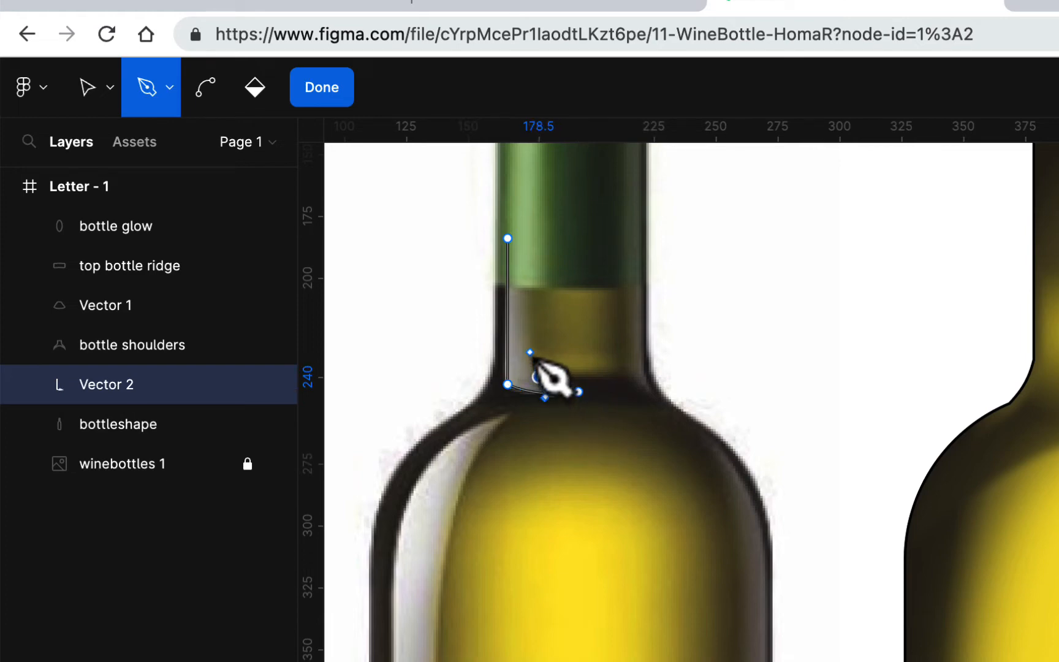
left_click_drag(537, 372, 540, 381)
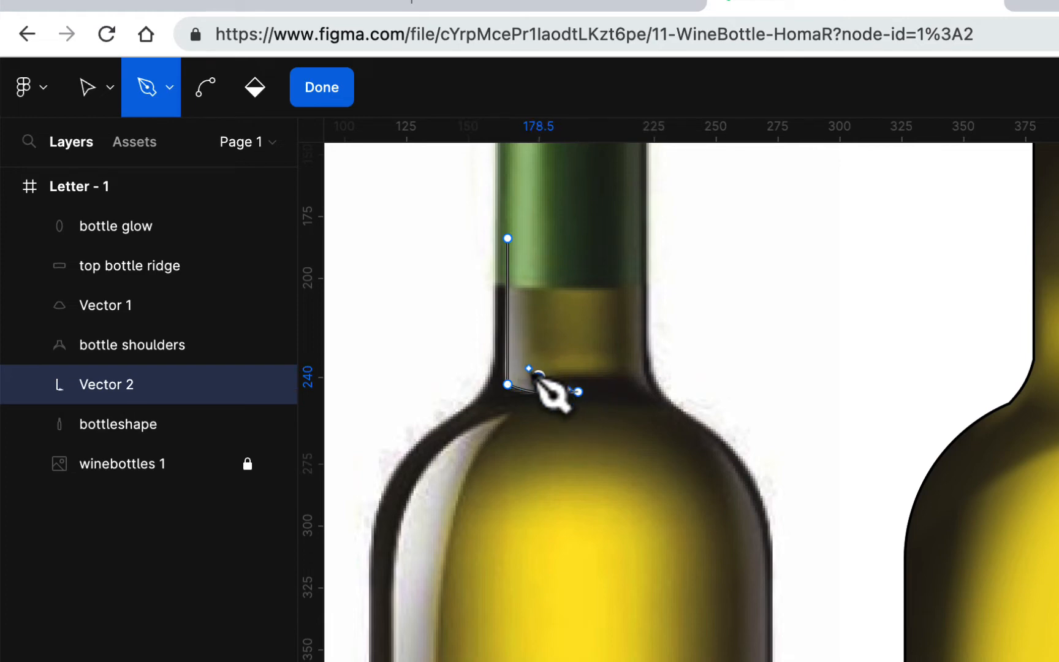
left_click(508, 239)
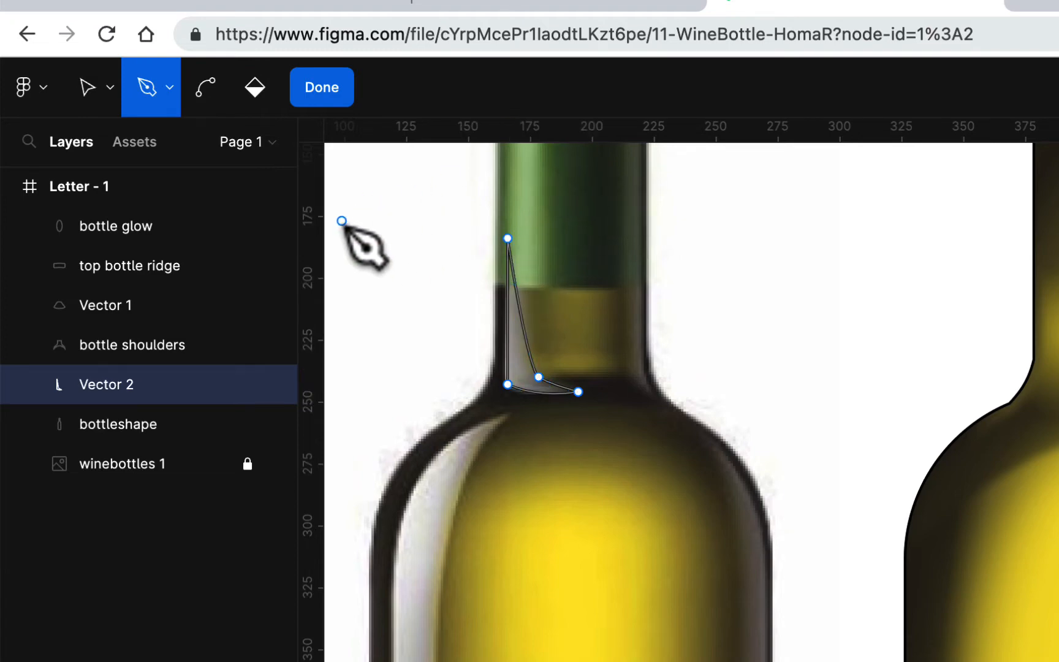
left_click(322, 89)
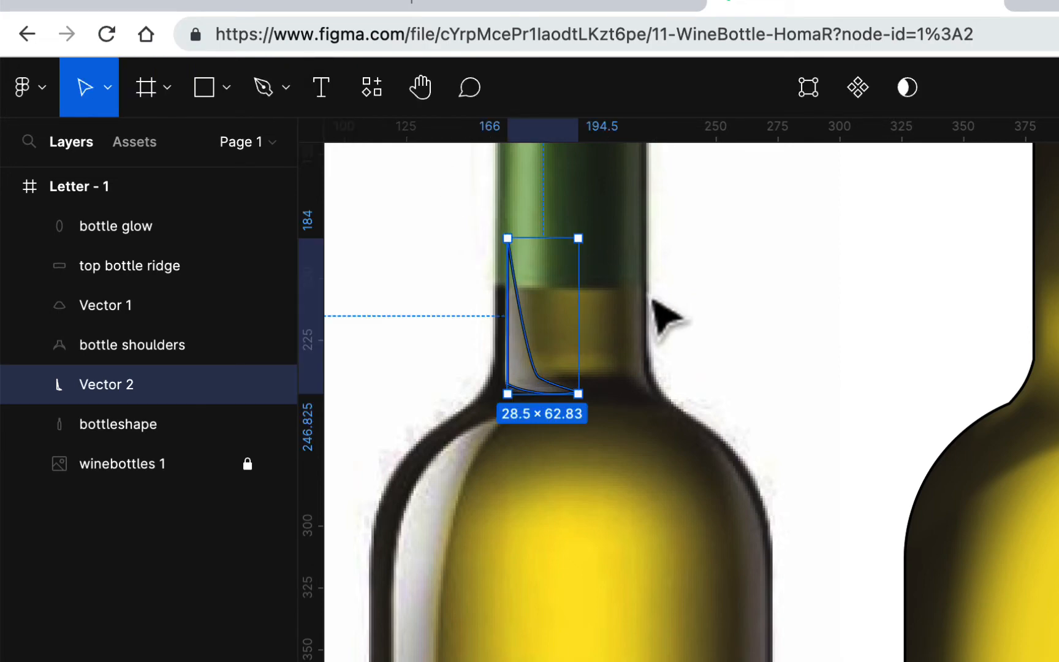
Step: Move the traced neck reflection from the reference photo onto the left side of the drawn bottle's neck, at X 388
left_click_drag(530, 357, 1058, 358)
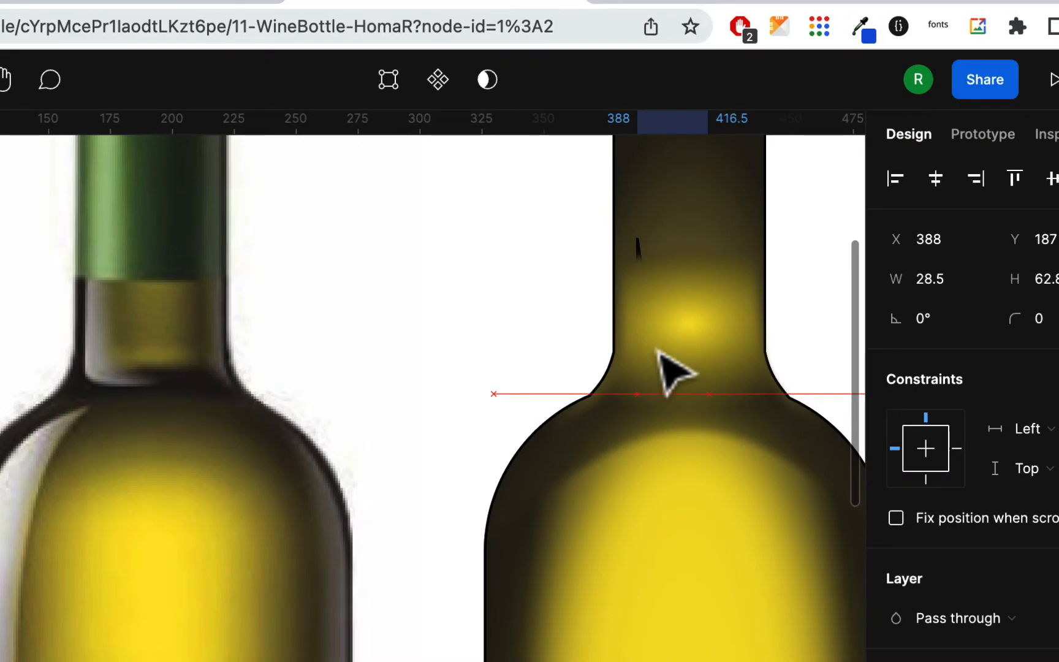
left_click_drag(657, 351, 657, 351)
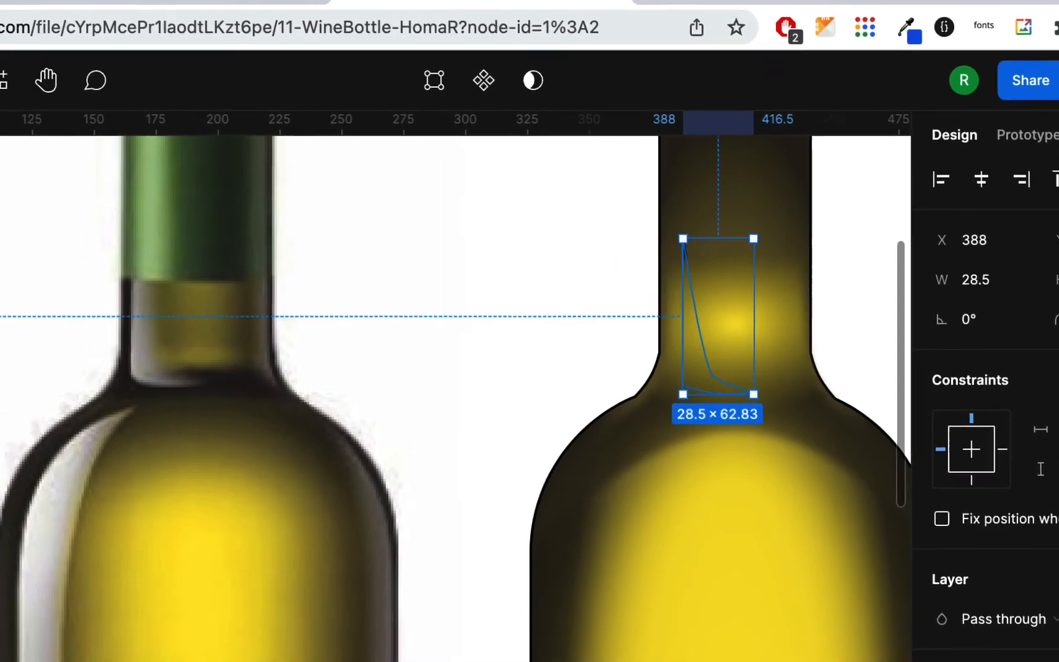
Step: Rename the Vector 1 layer as "bottom cone" and place it beneath the bottle shoulders in the layer order
left_click_drag(71, 382, 136, 328)
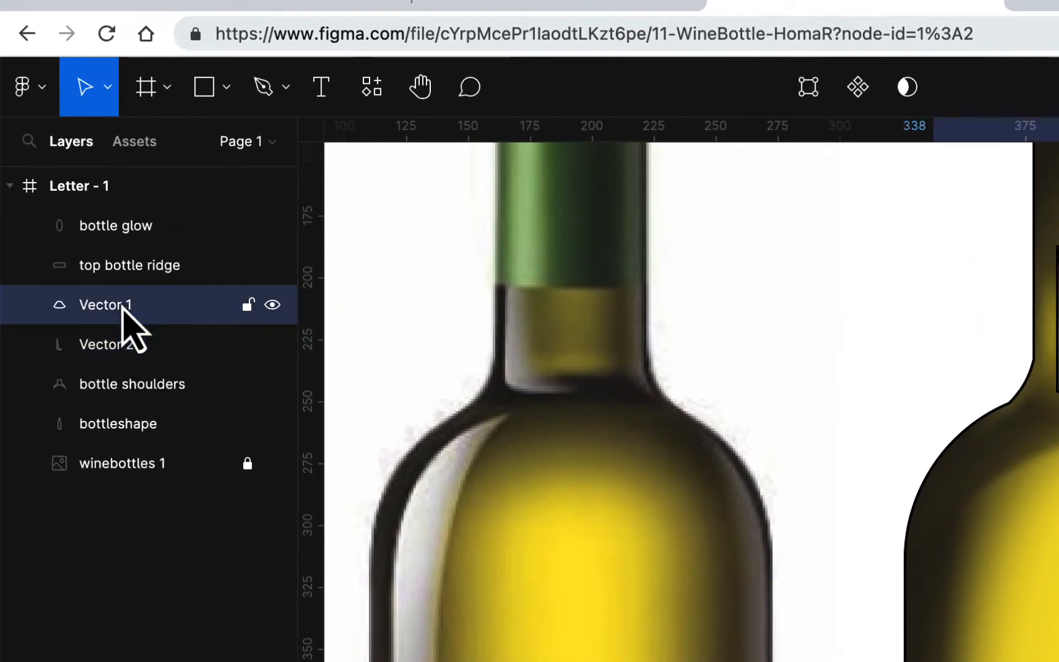
double_click(124, 308)
type("b")
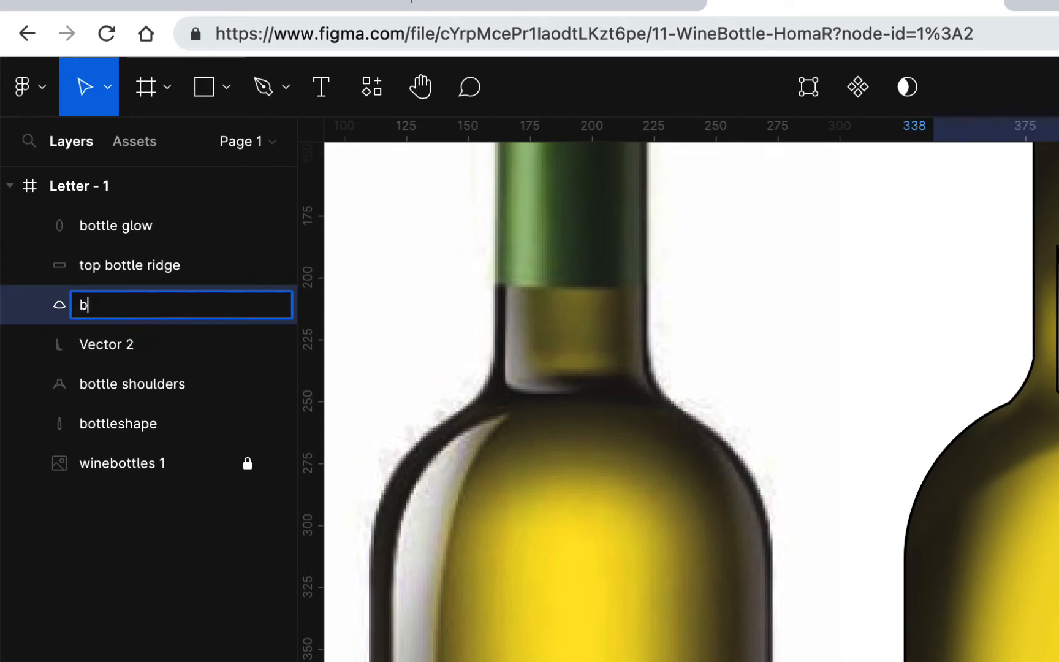
type("ottom cone")
key("Return")
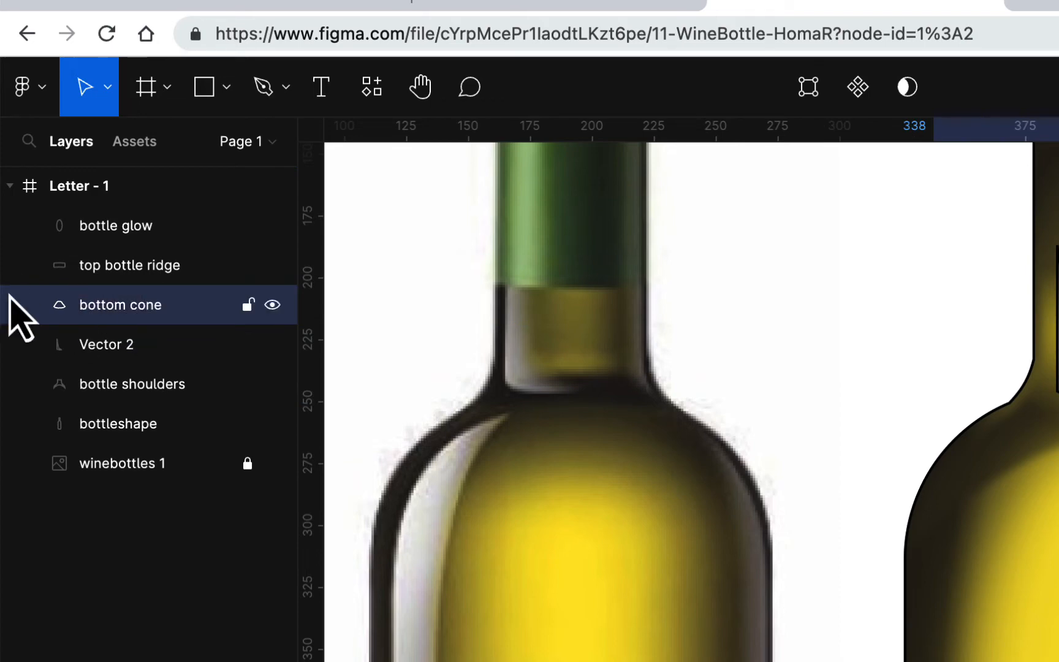
left_click_drag(128, 322, 113, 410)
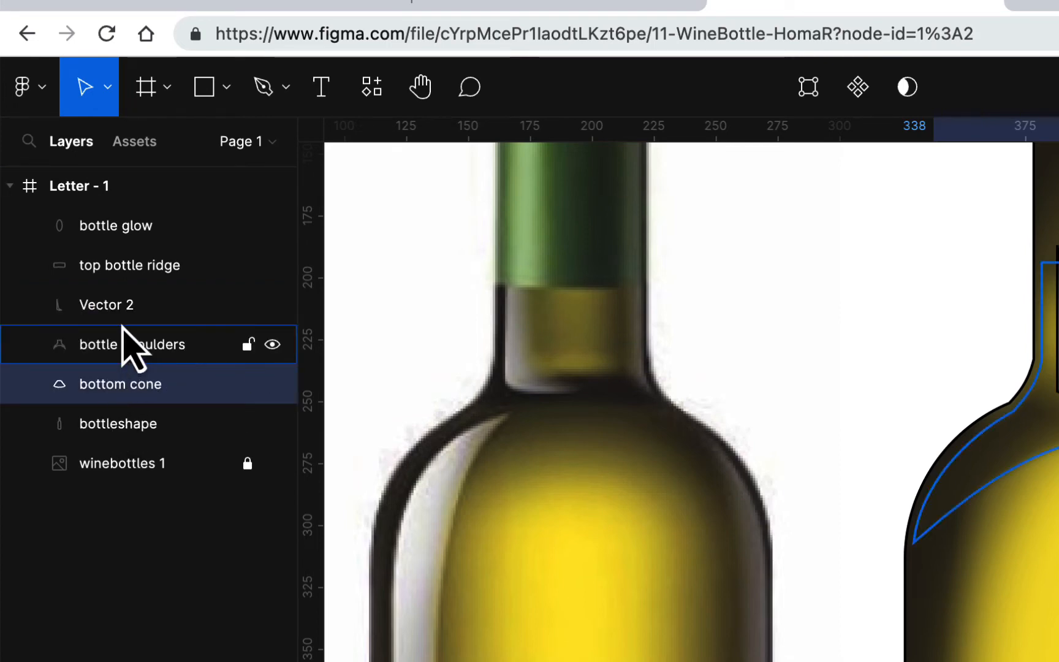
Step: Rename the Vector 2 layer as "neck highlight"
double_click(116, 306)
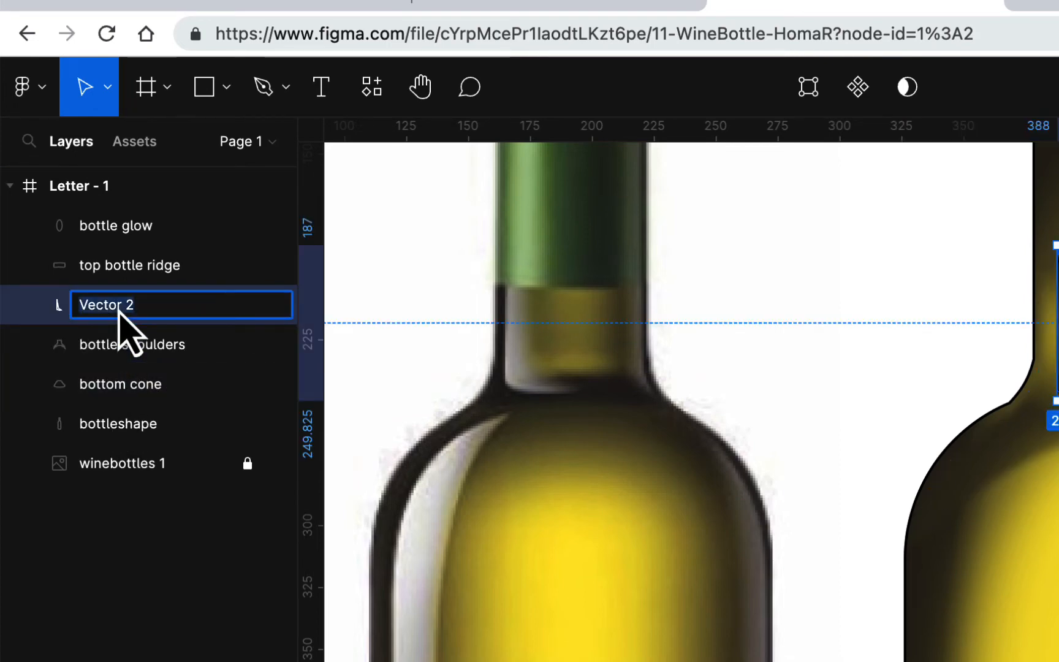
type("neck highlight")
key("Return")
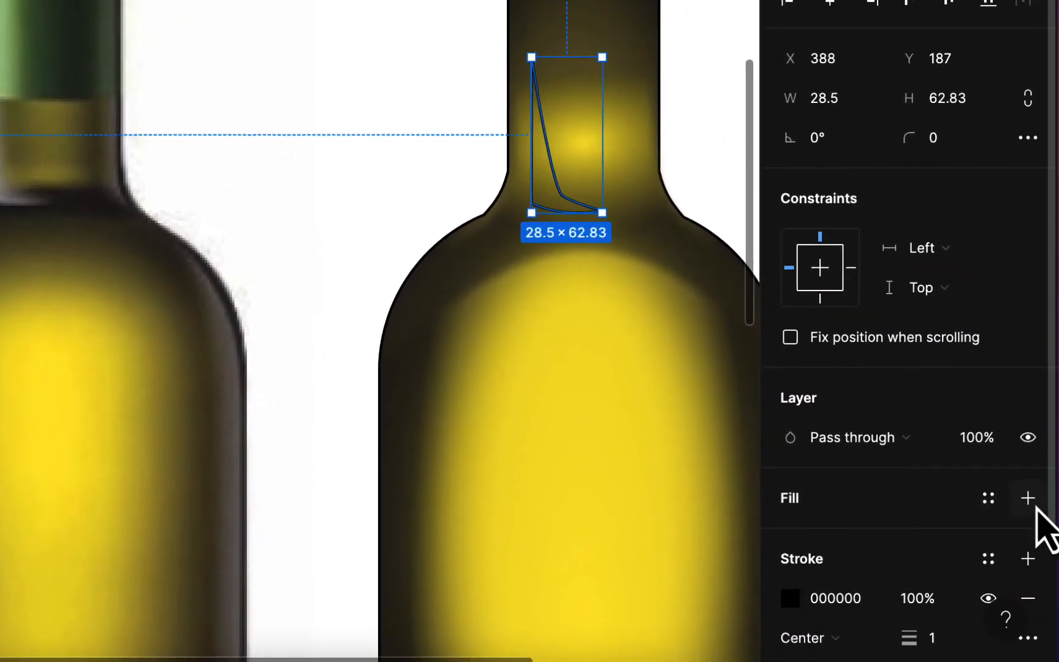
Step: Fill the neck highlight with RGB 197, 193, 190 sampled from the reference bottle's neck reflection, and remove its stroke
left_click(1028, 498)
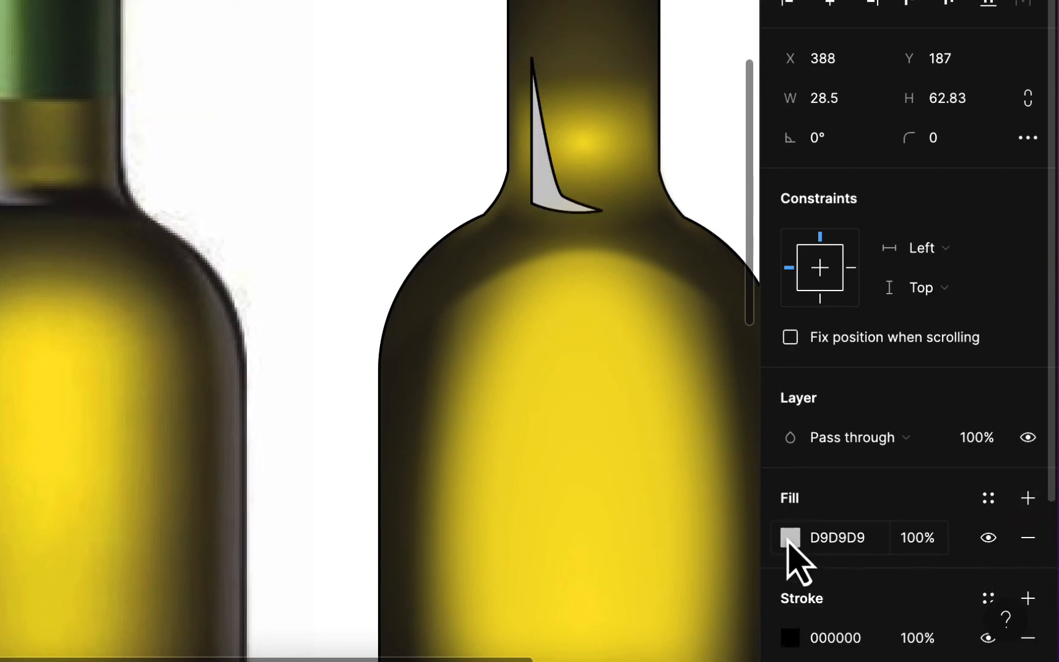
left_click(790, 538)
left_click(500, 397)
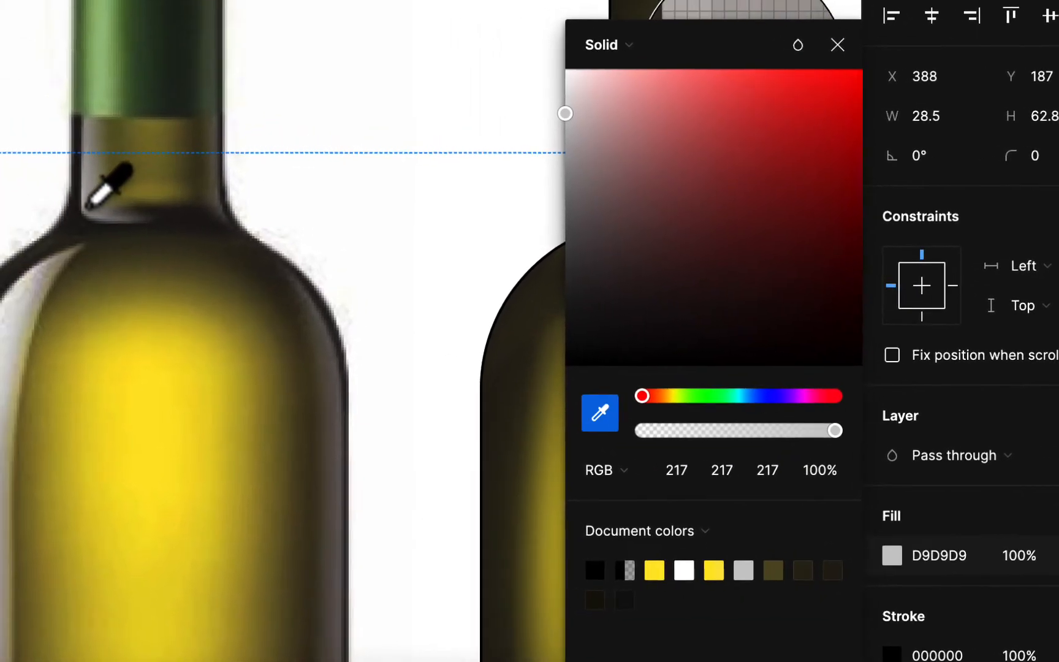
left_click(87, 206)
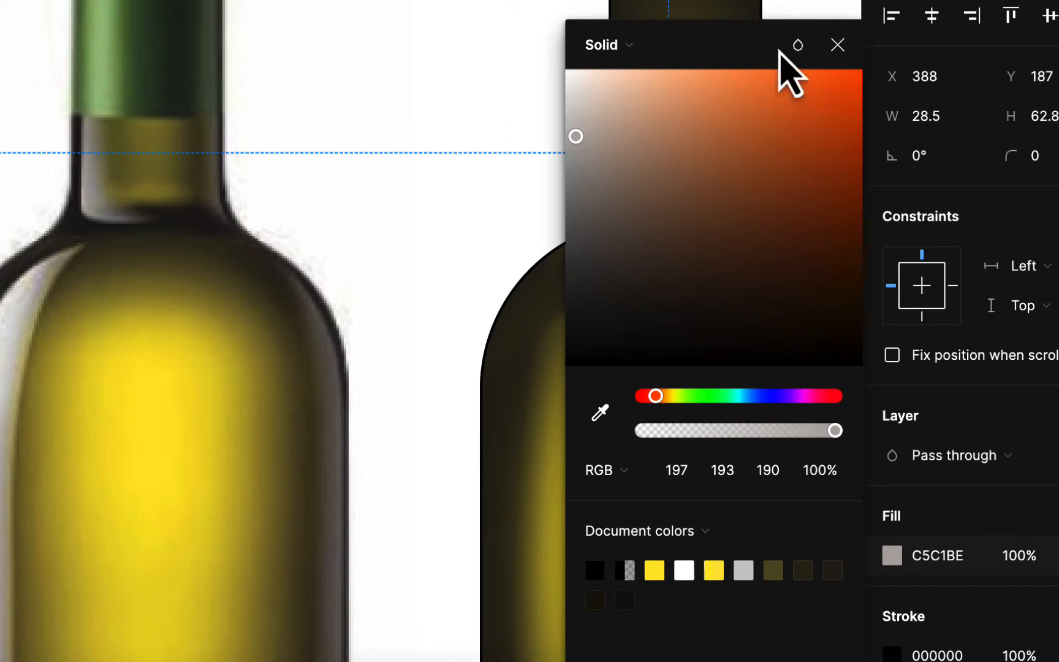
scroll(365, 280, "right", 7)
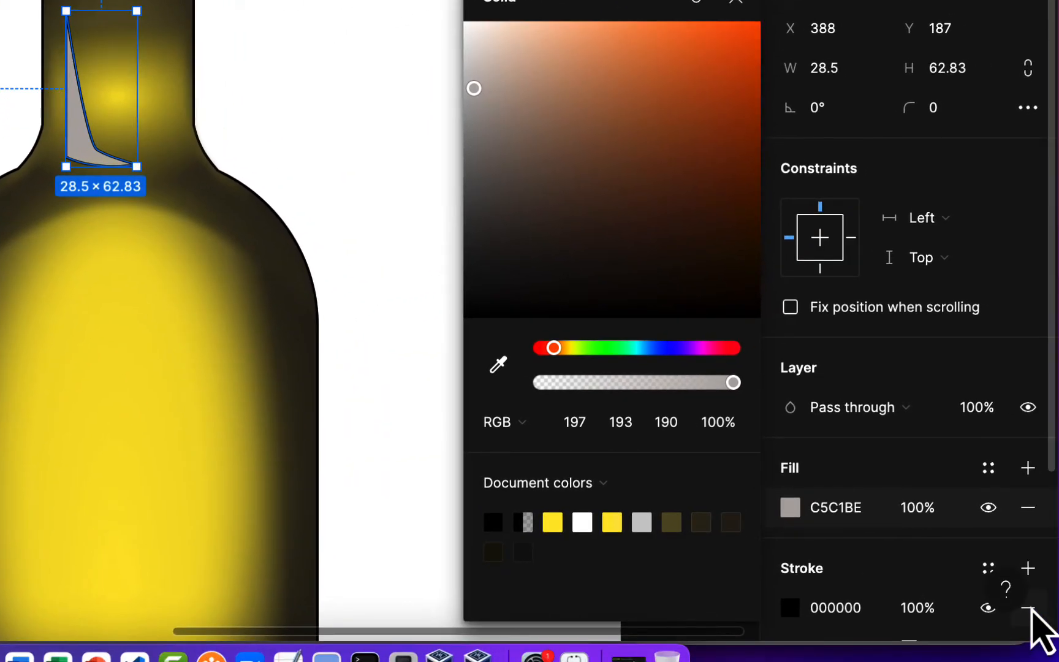
left_click(1030, 608)
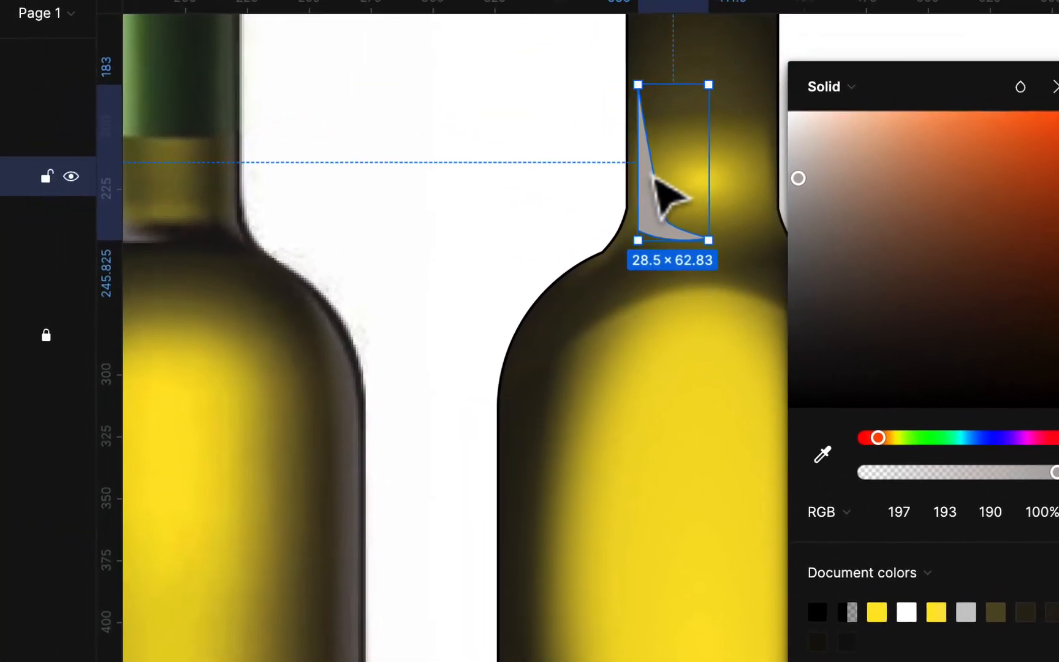
Step: Bend the neck highlight's inner edge into a curve and move its inner corner point to about X 399.5, Y 235.5
double_click(663, 190)
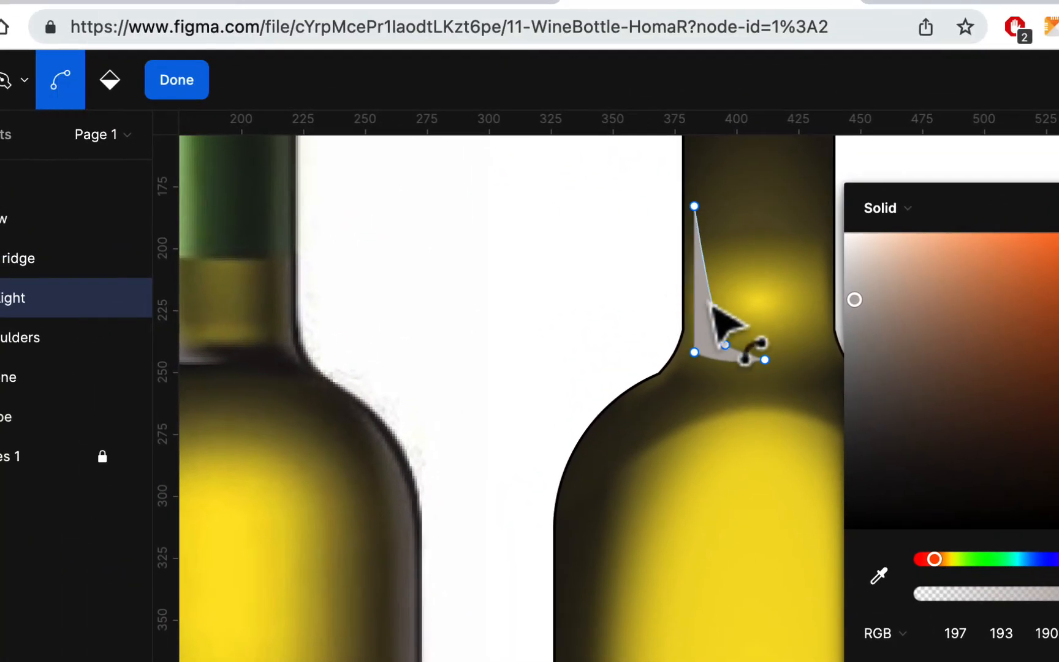
left_click_drag(708, 305, 717, 346)
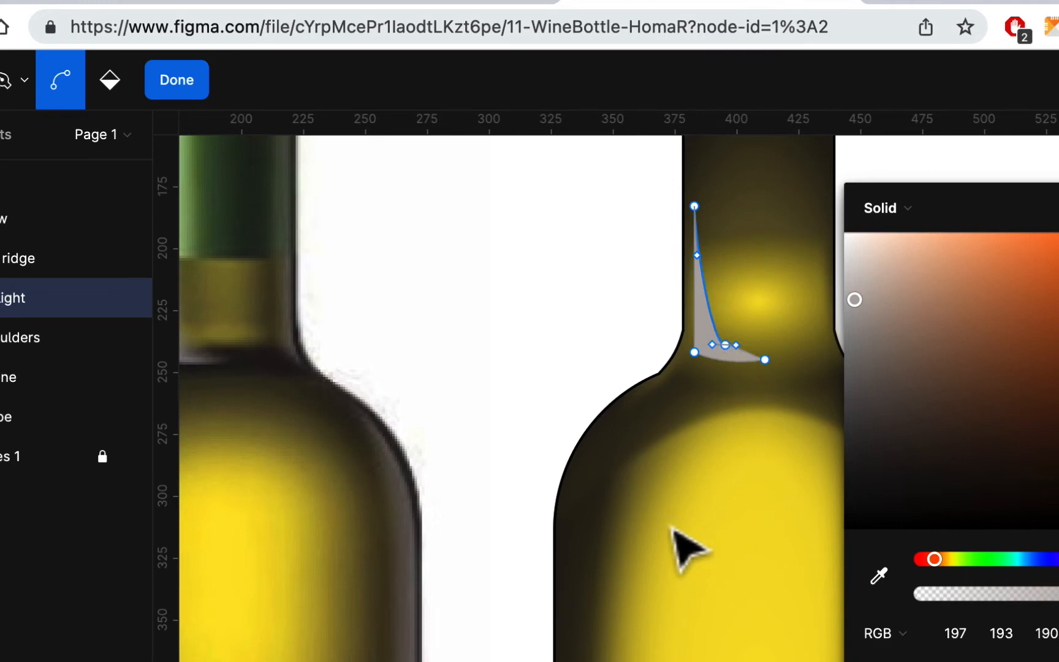
scroll(404, 392, "left", 3)
scroll(405, 392, "up", 1)
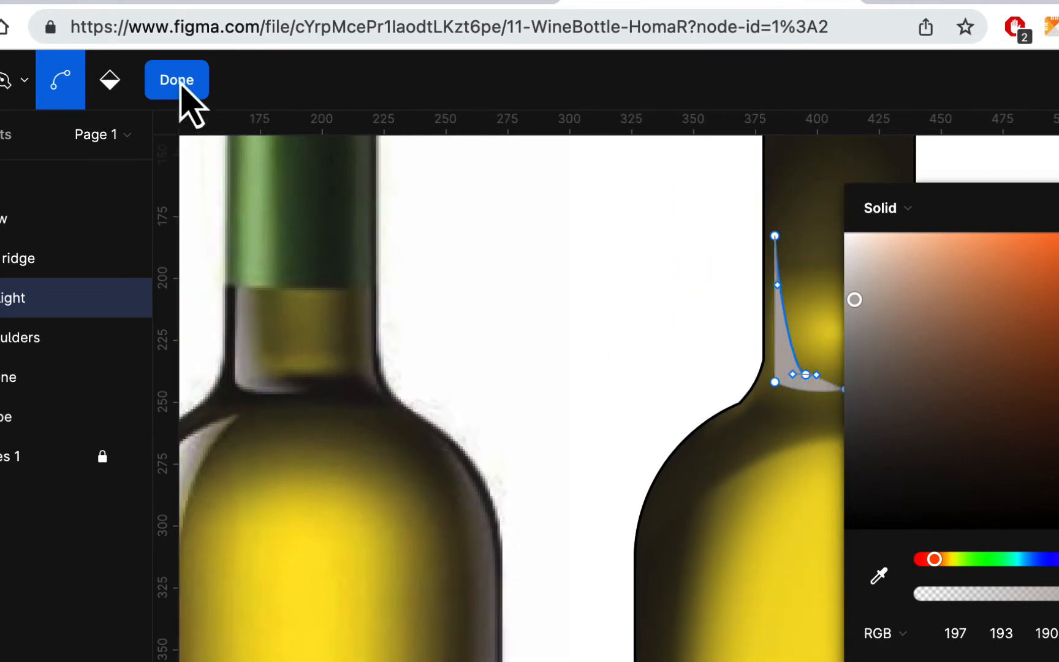
key("v")
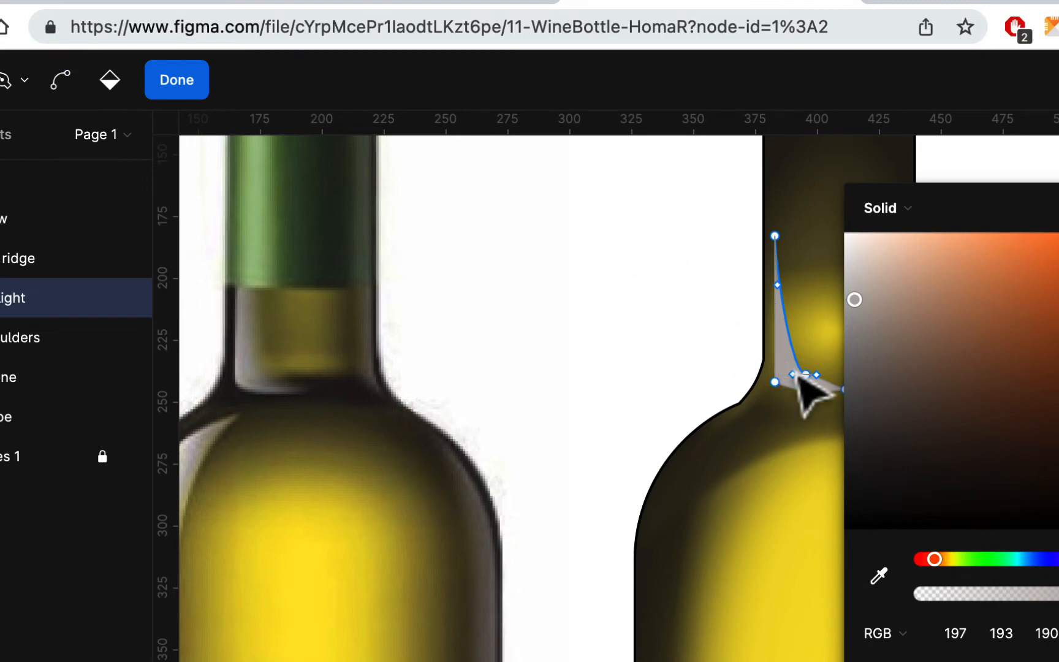
left_click_drag(809, 378, 822, 375)
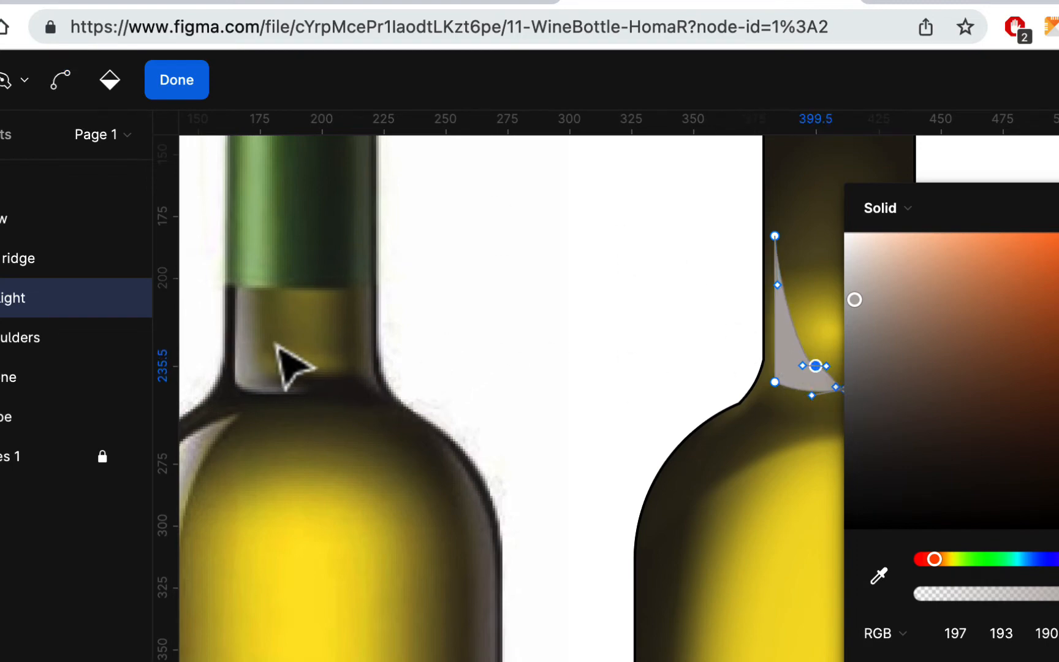
Step: Change the neck highlight's fill to a linear gradient running horizontally from its outer edge and fading to transparent toward the glow
scroll(527, 380, "right", 5)
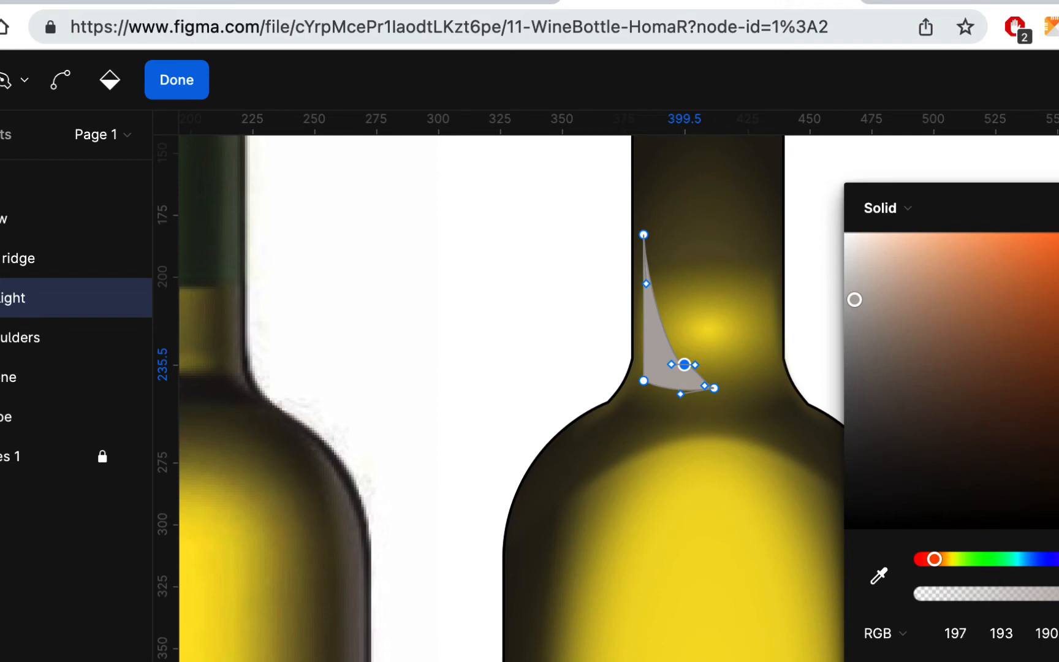
left_click(915, 209)
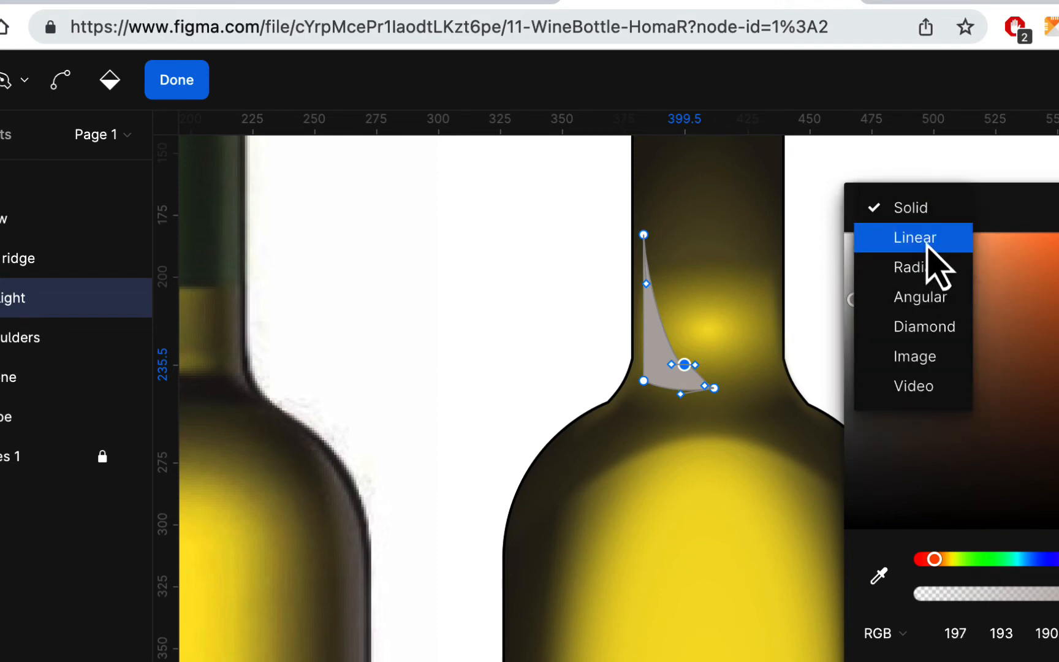
left_click(927, 239)
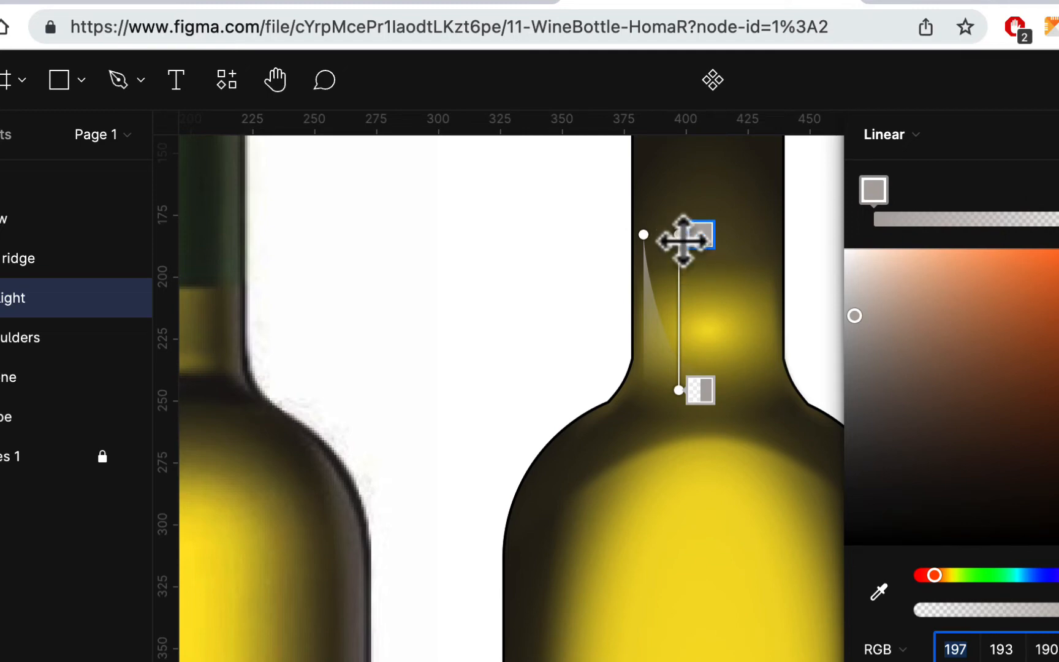
left_click_drag(682, 241, 652, 358)
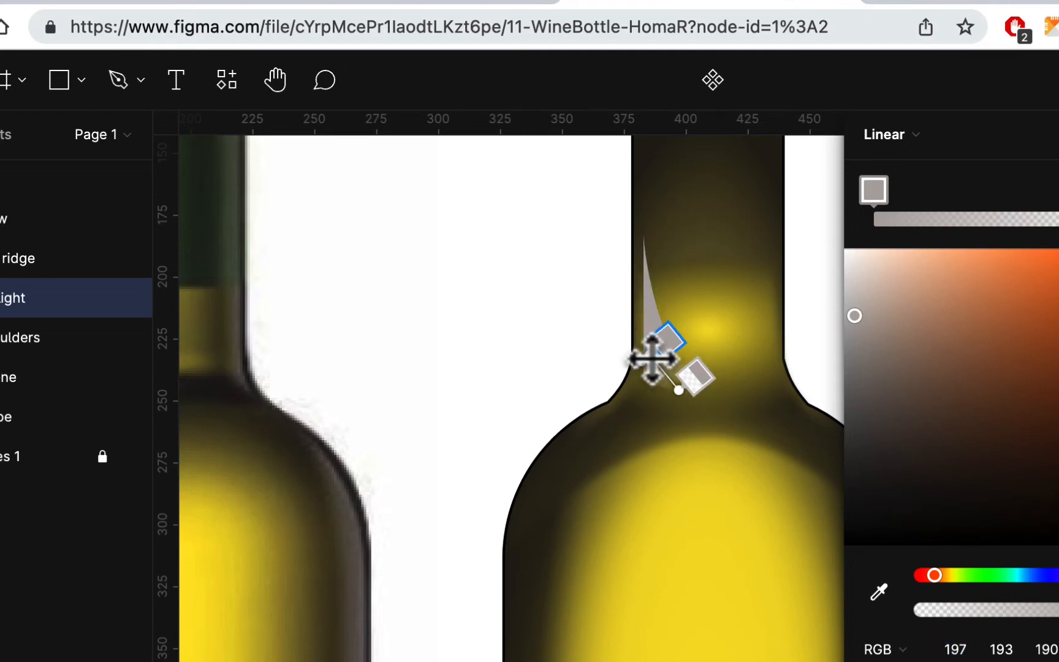
left_click_drag(677, 399, 766, 363)
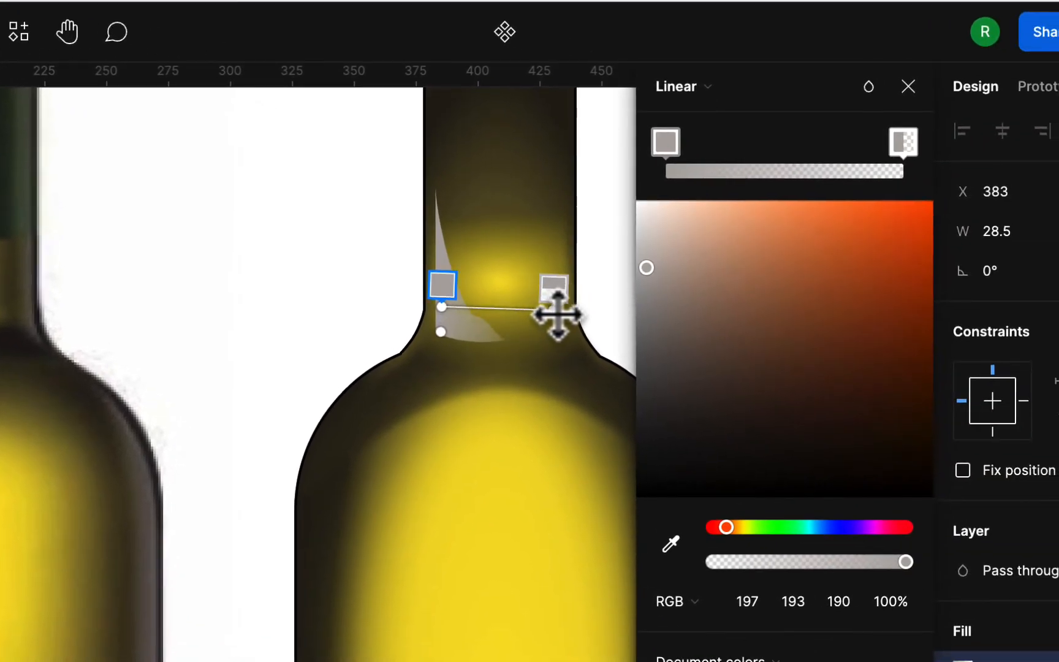
left_click_drag(558, 315, 497, 303)
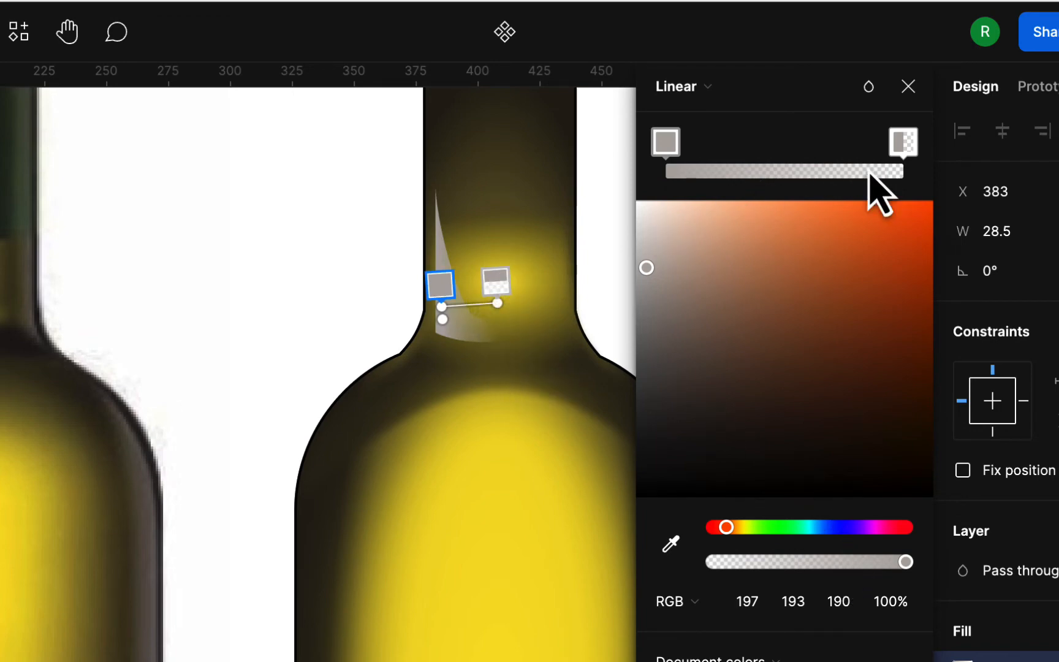
left_click(907, 142)
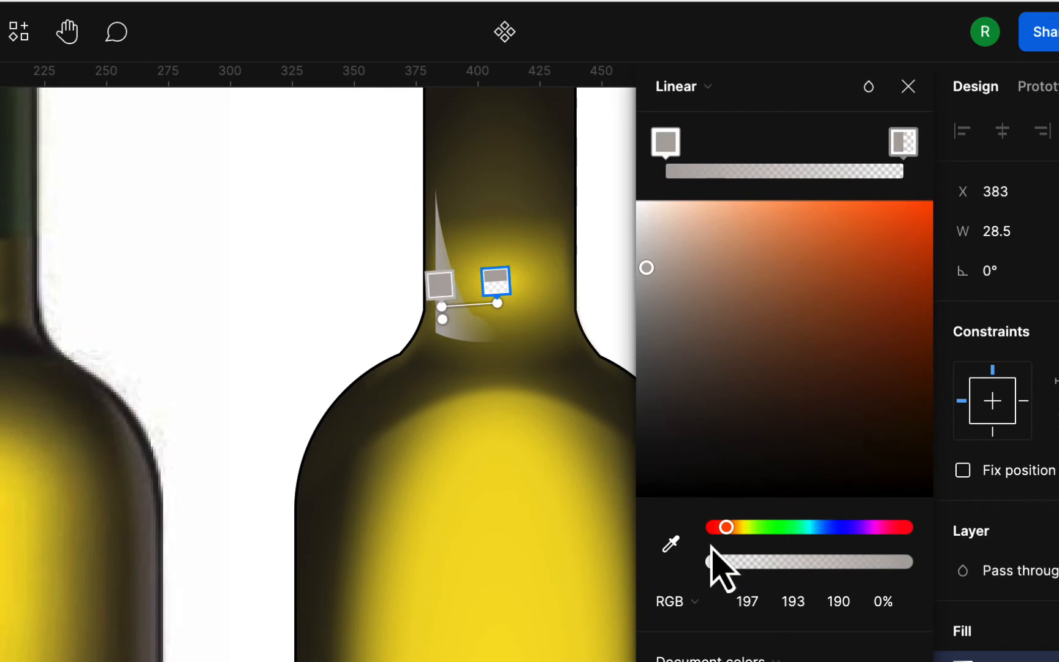
left_click_drag(497, 303, 499, 306)
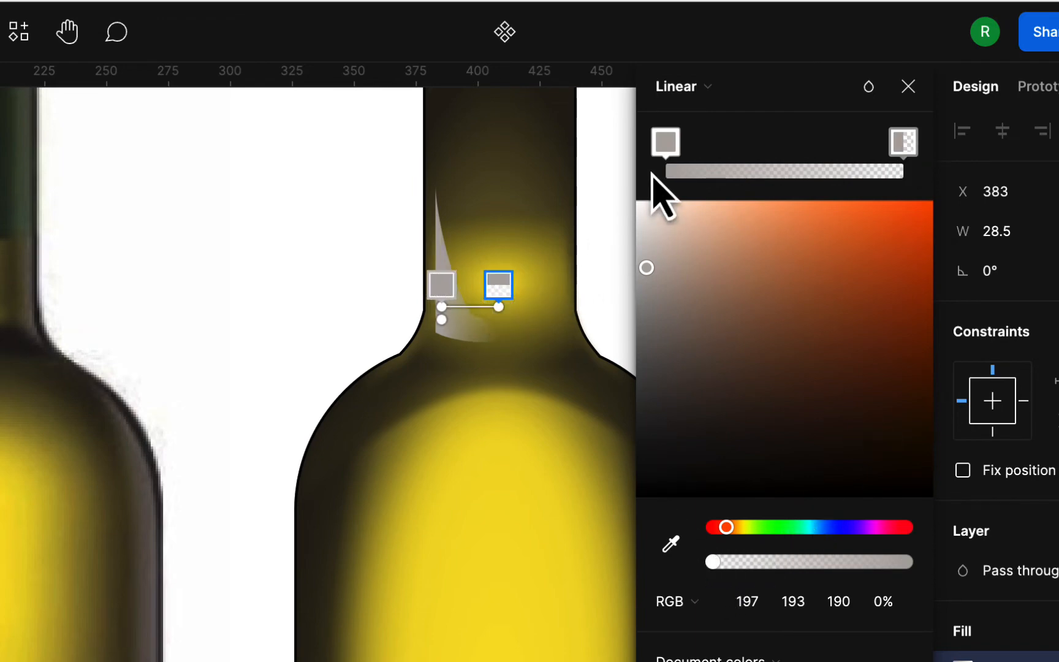
Step: Set the opaque stop of the neck highlight's gradient to light grey RGB 225, 223, 221 and finish editing the shape
left_click(666, 142)
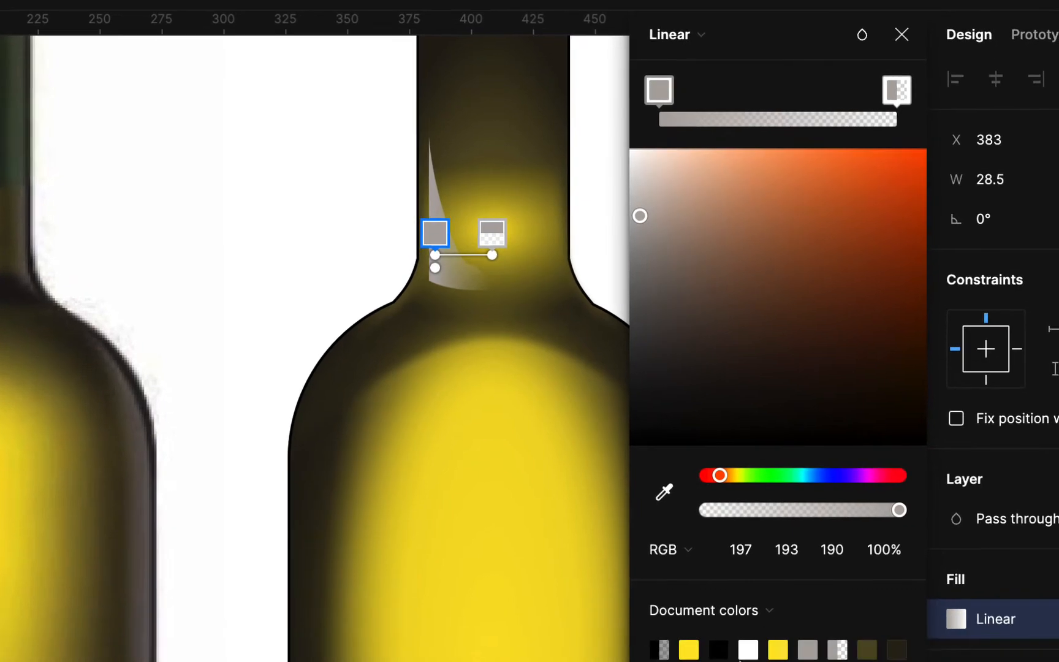
left_click(742, 611)
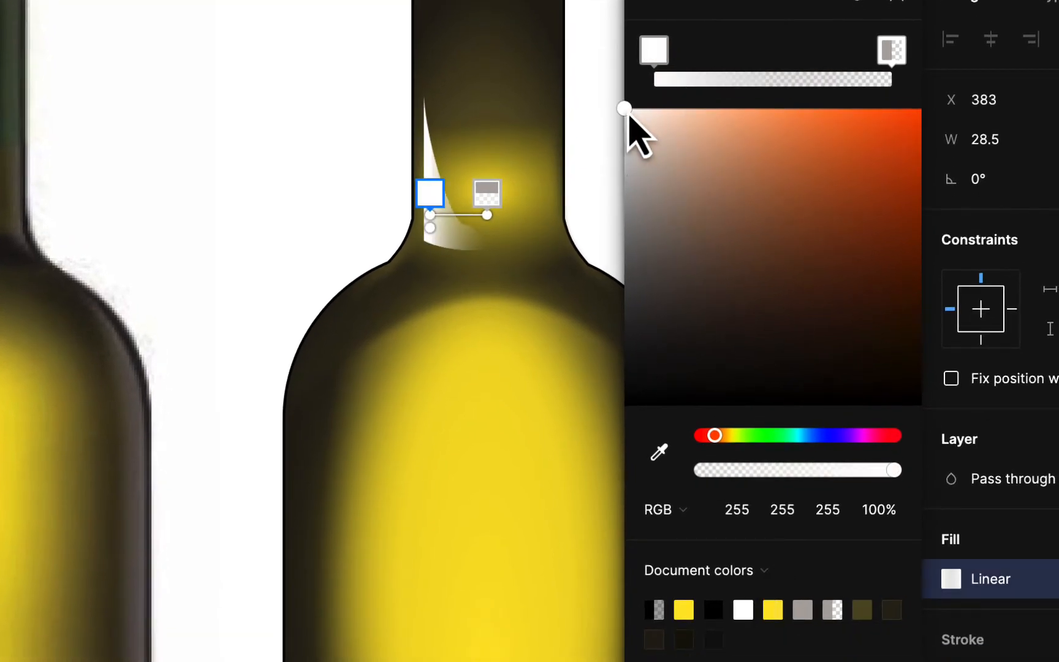
left_click_drag(625, 111, 632, 154)
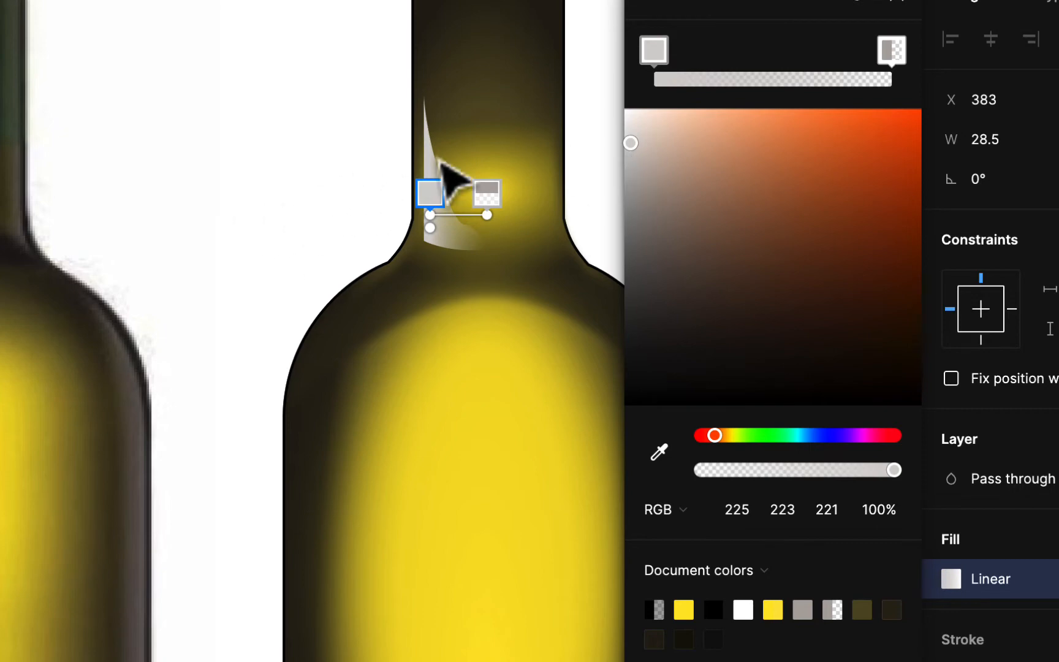
left_click(898, 1)
left_click(271, 195)
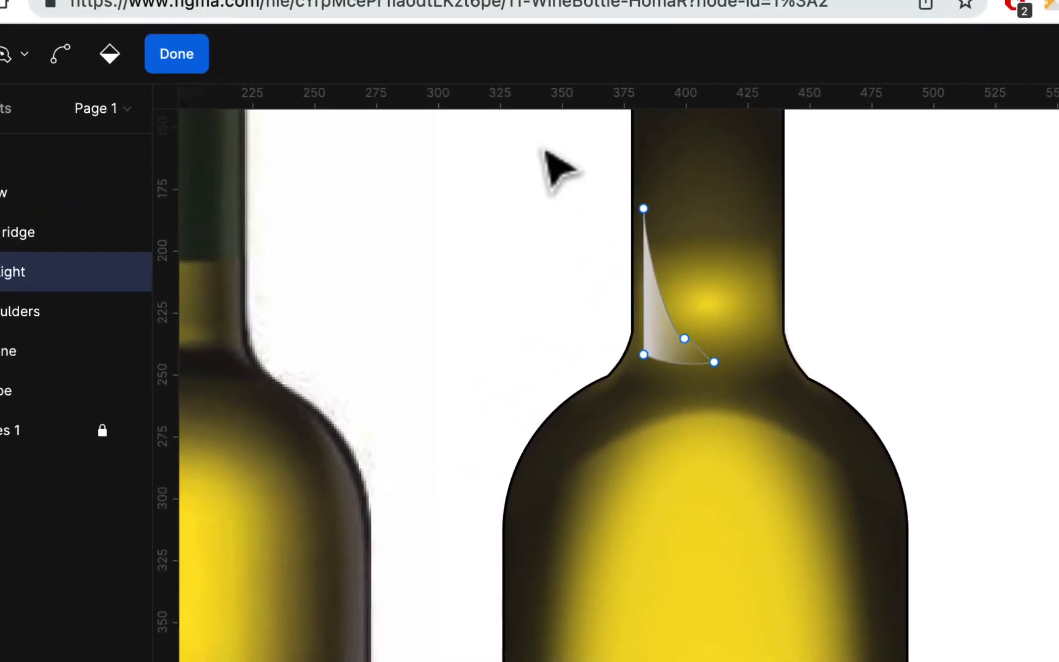
left_click(177, 53)
left_click(873, 210)
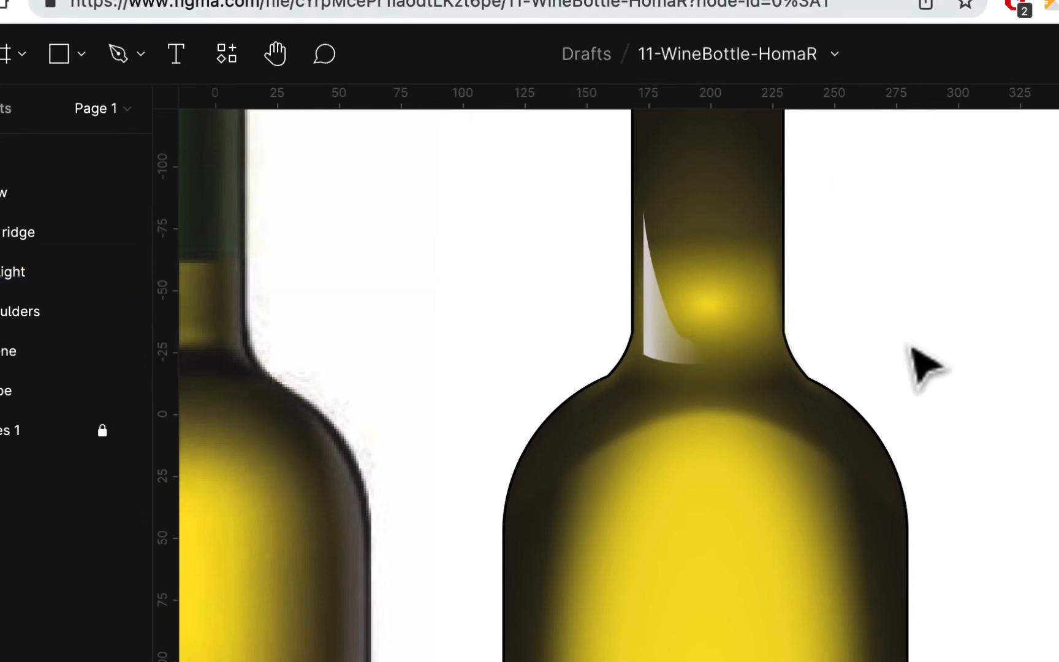
Step: Shorten the neck highlight's gradient and tilt it slightly upward toward the glow, matching the reflection on the reference bottle
scroll(918, 362, "left", 4)
scroll(918, 362, "down", 2)
scroll(910, 346, "left", 1)
scroll(911, 347, "up", 1)
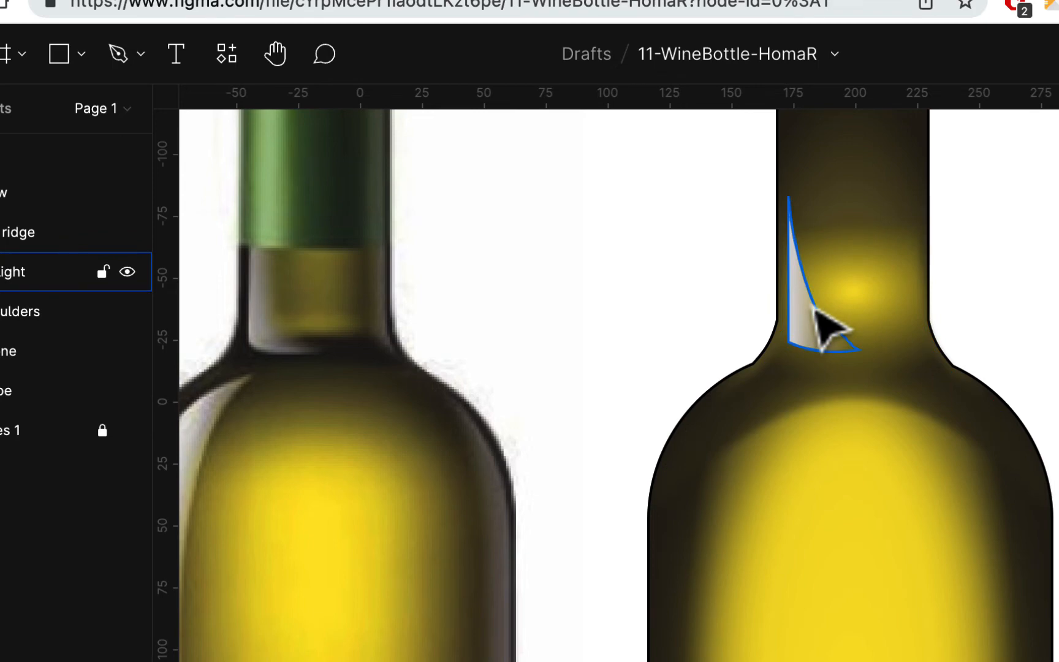
left_click(828, 325)
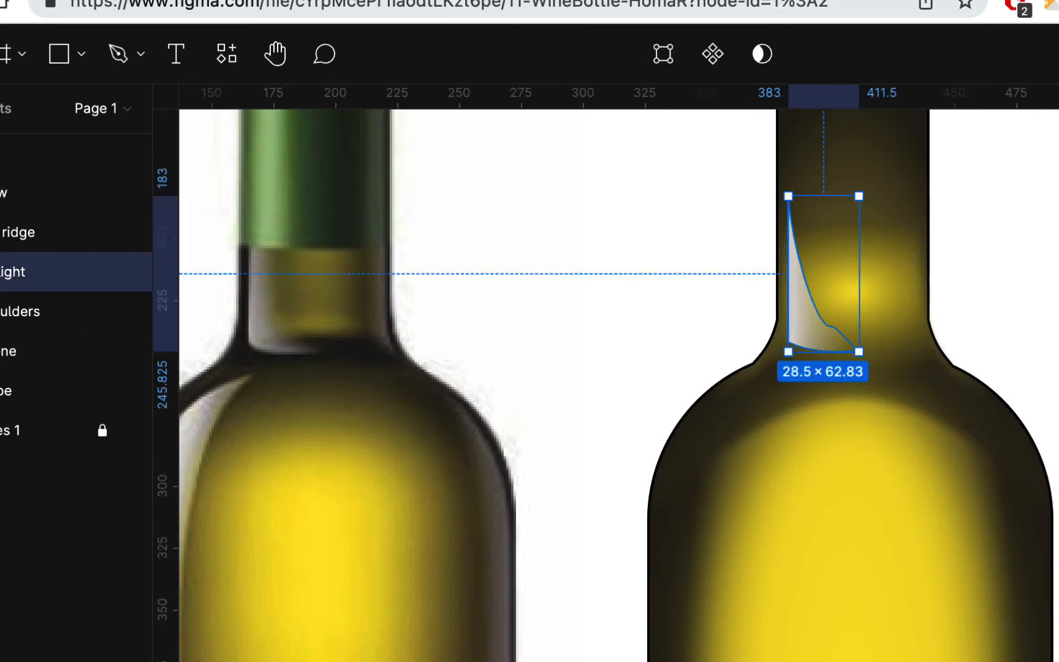
left_click(1058, 552)
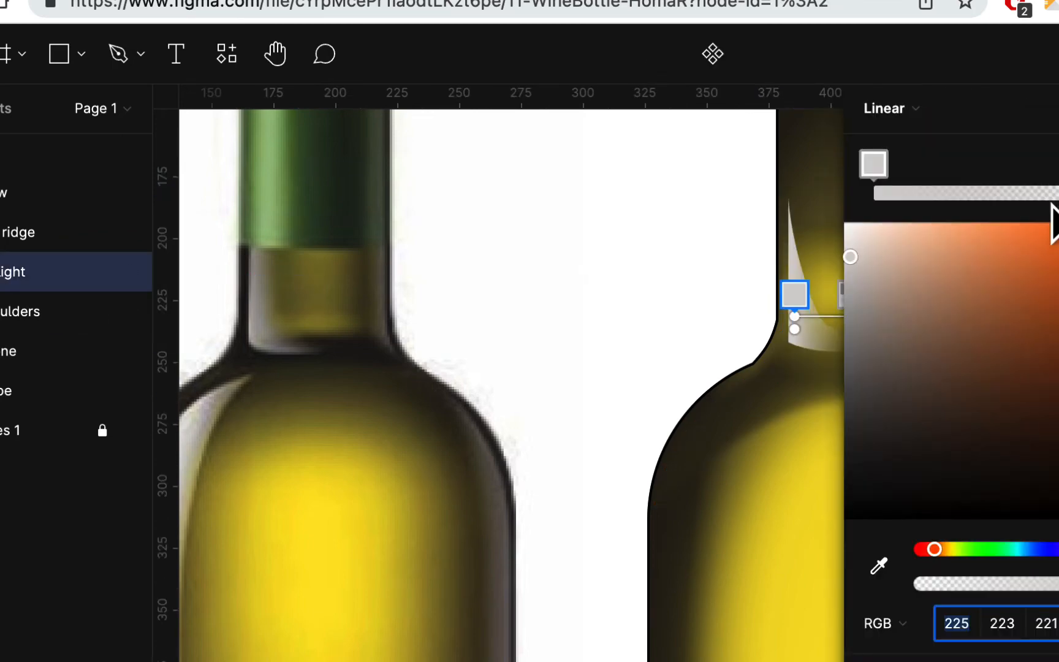
mouse_move(780, 345)
left_mouse_down()
mouse_move(769, 351)
mouse_move(774, 326)
mouse_move(763, 337)
left_mouse_up()
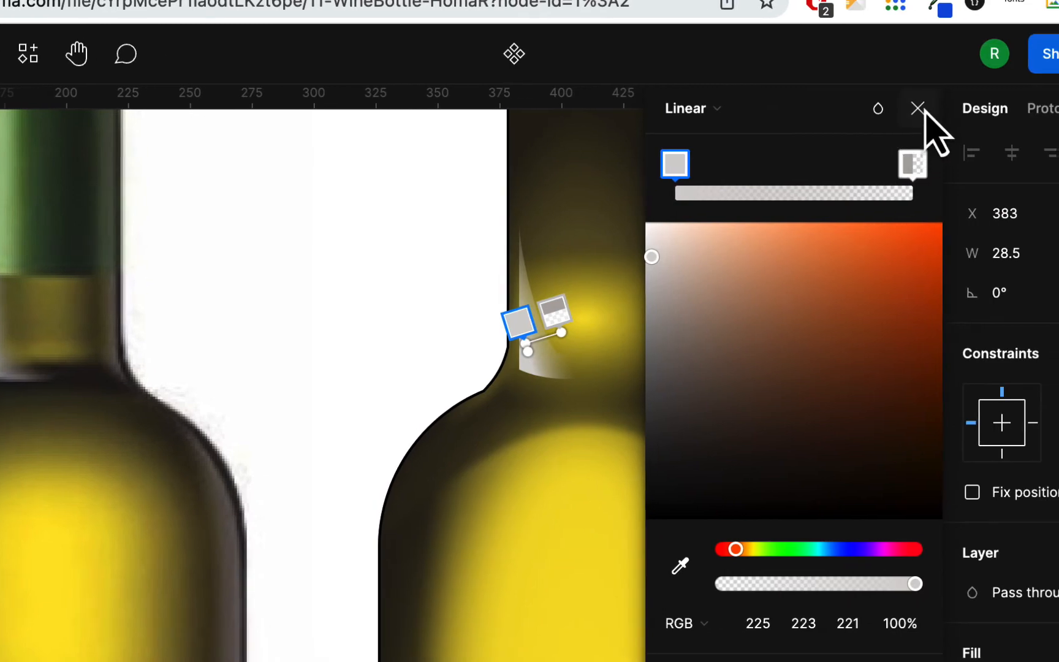
left_click(922, 110)
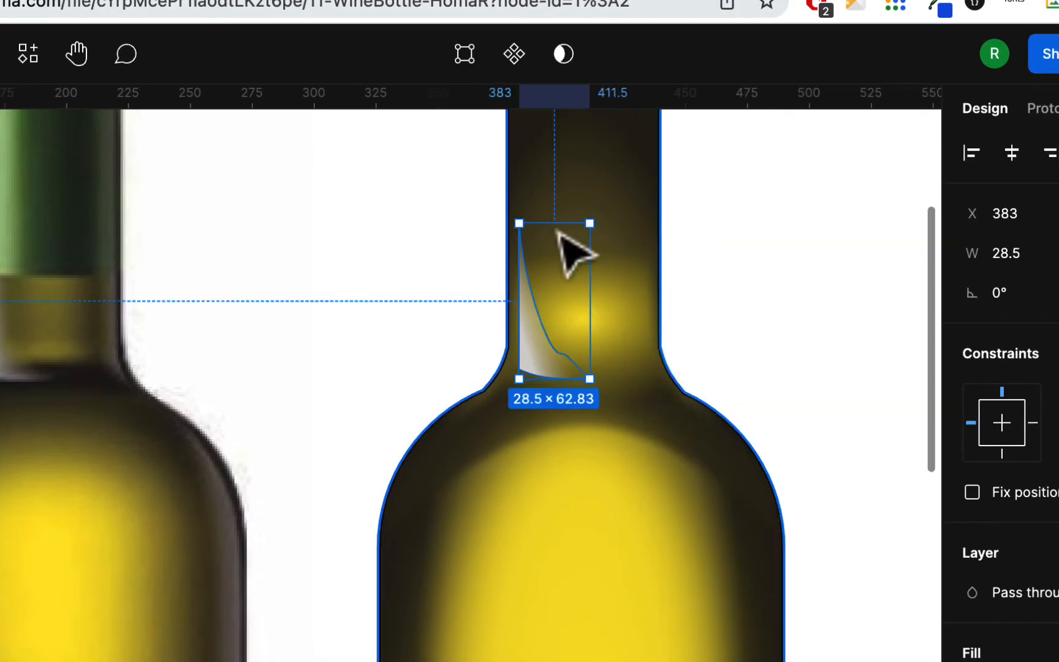
left_click(392, 291)
scroll(377, 455, "left", 1)
scroll(377, 456, "left", 5)
scroll(377, 456, "up", 2)
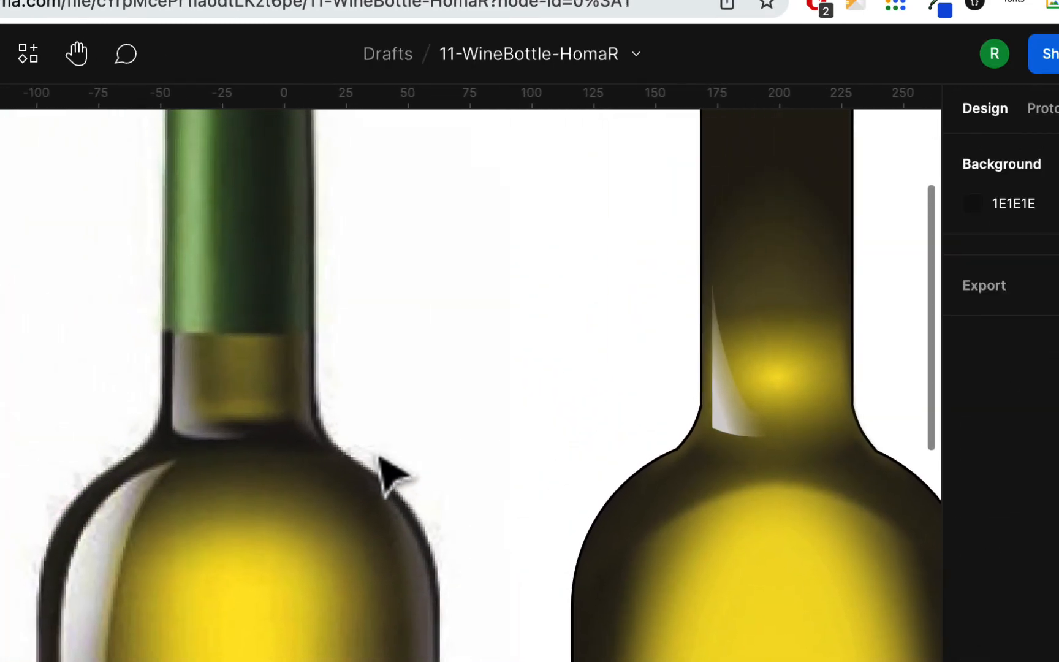
Step: Widen the neck highlight to 45 toward the glow and stretch its upper end further up the neck
left_click(730, 408)
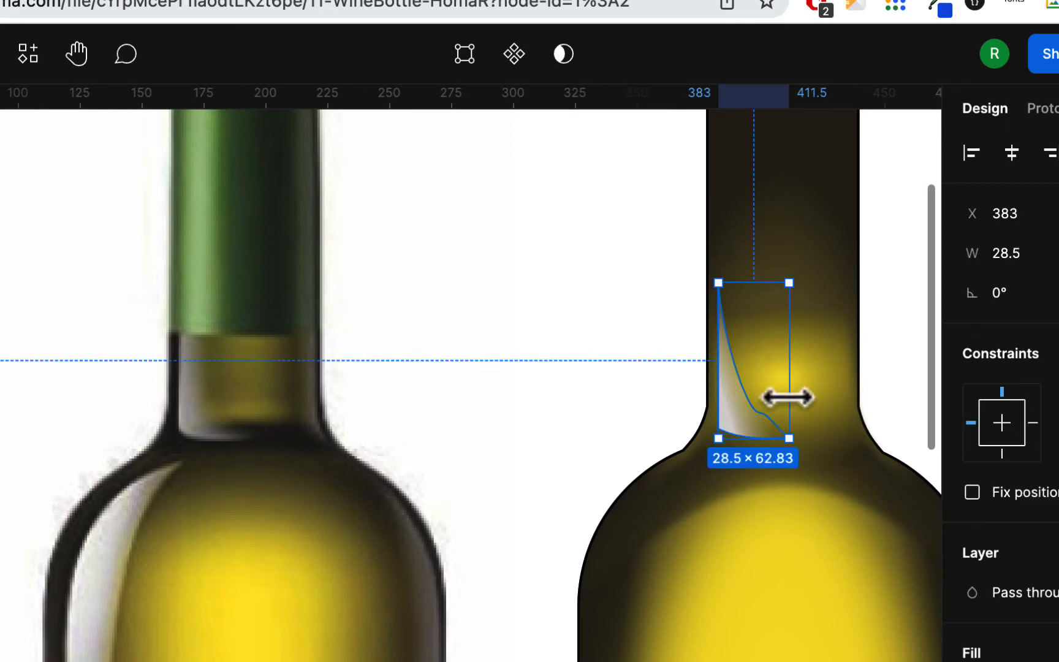
left_click_drag(794, 382, 829, 381)
left_click(560, 366)
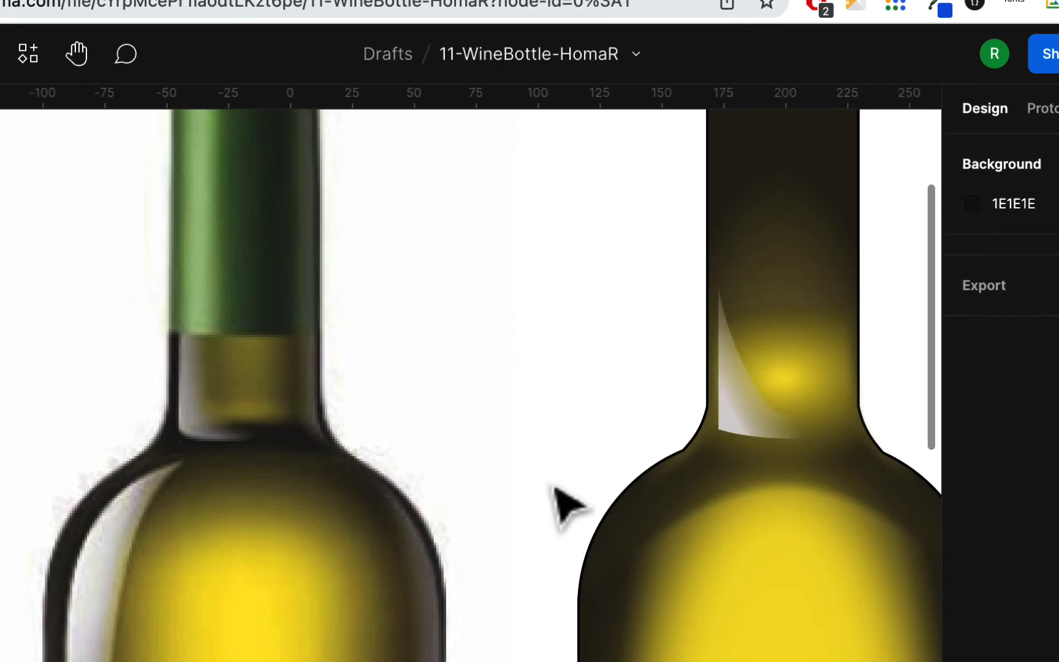
left_click(753, 422)
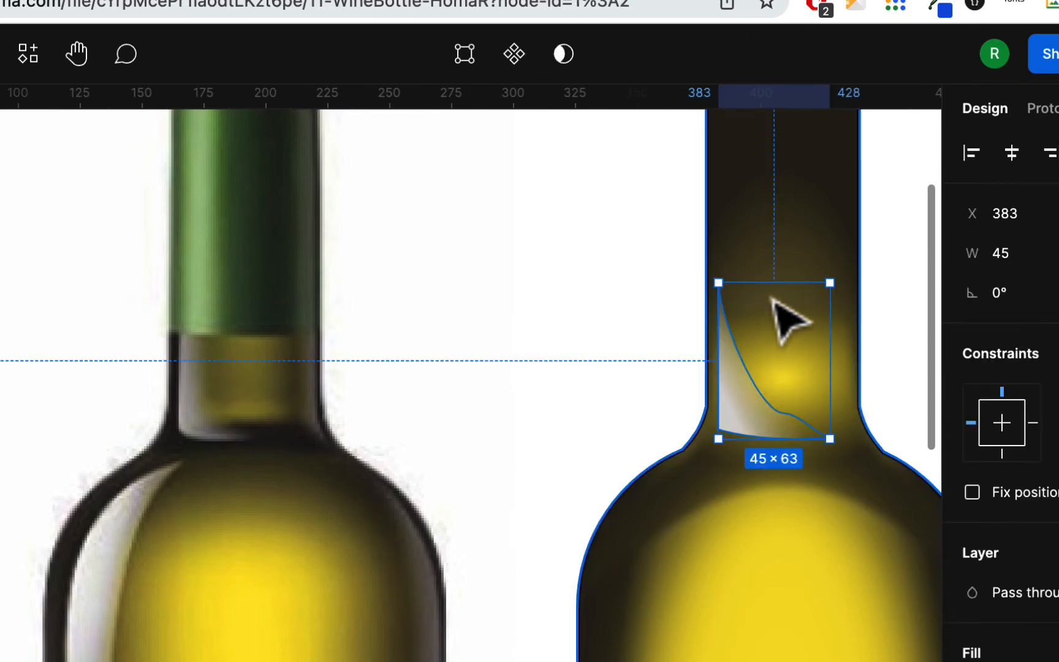
left_click_drag(769, 277, 764, 241)
left_click(491, 300)
Step: Trace the curved outer shoulder of the reference bottle's body highlight with the Pen, from X 165.5, Y 255.5 to about X 119, Y 327
scroll(492, 300, "down", 1)
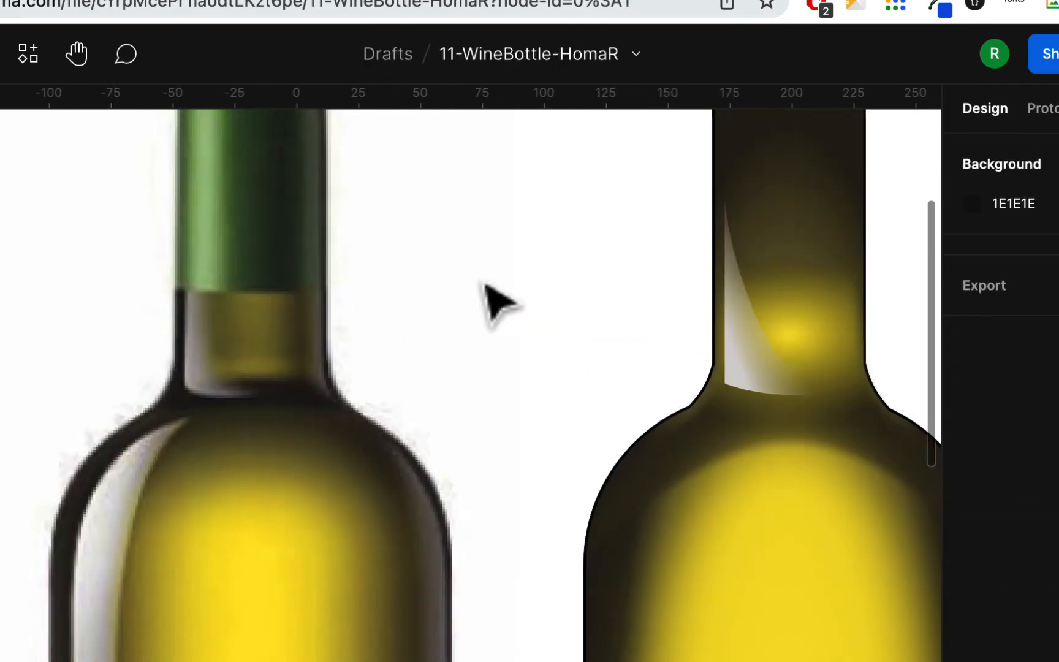
scroll(610, 306, "down", 2)
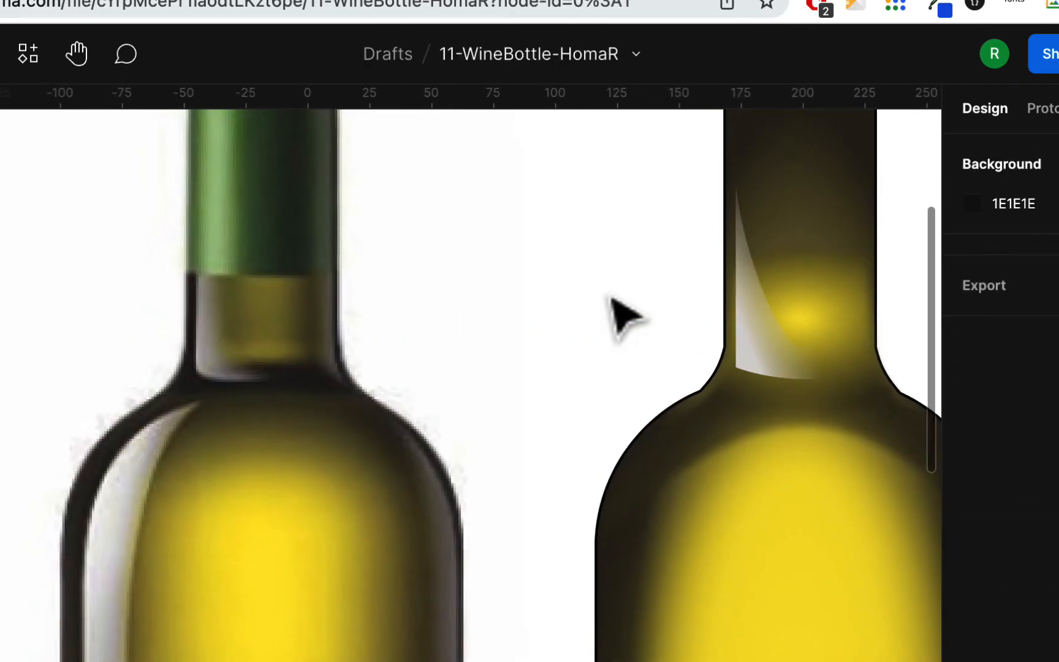
scroll(619, 309, "down", 5)
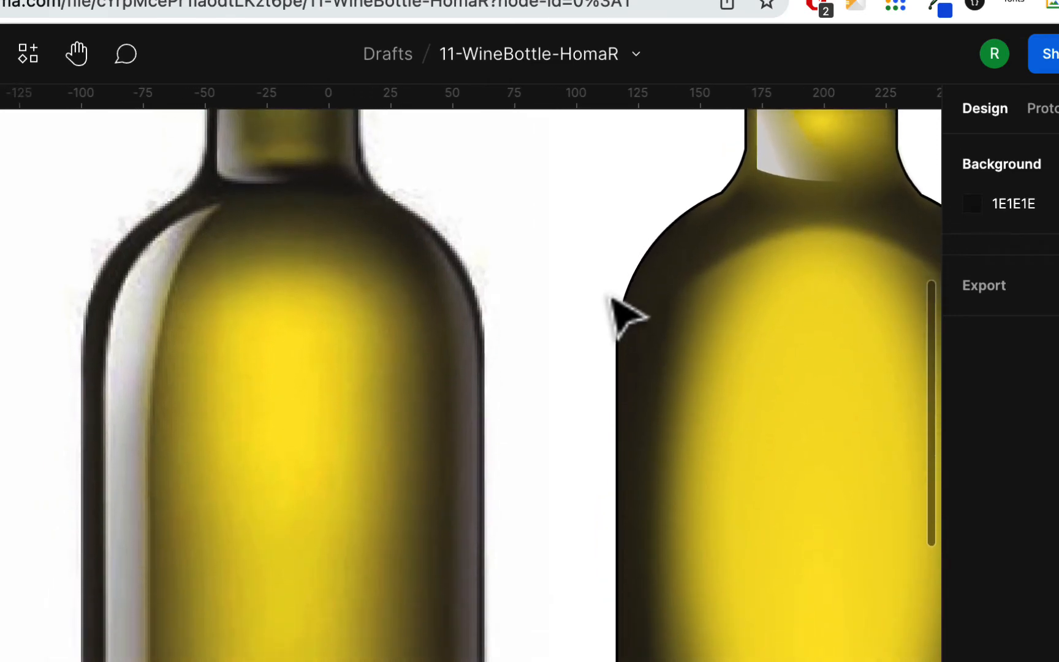
scroll(620, 307, "down", 5)
scroll(639, 520, "down", 2)
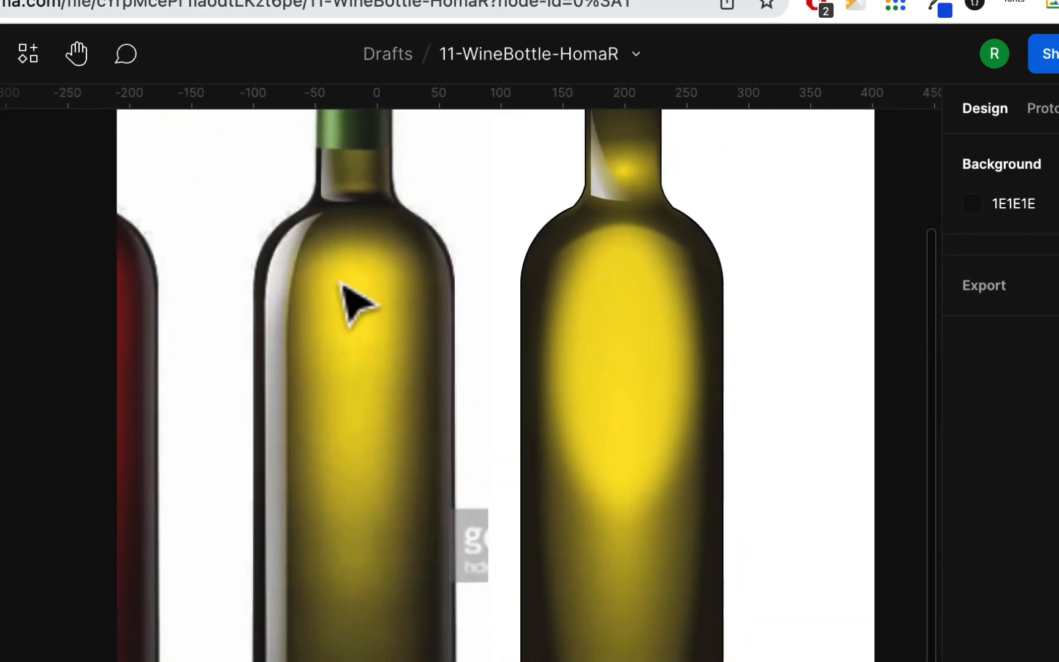
scroll(301, 288, "up", 3)
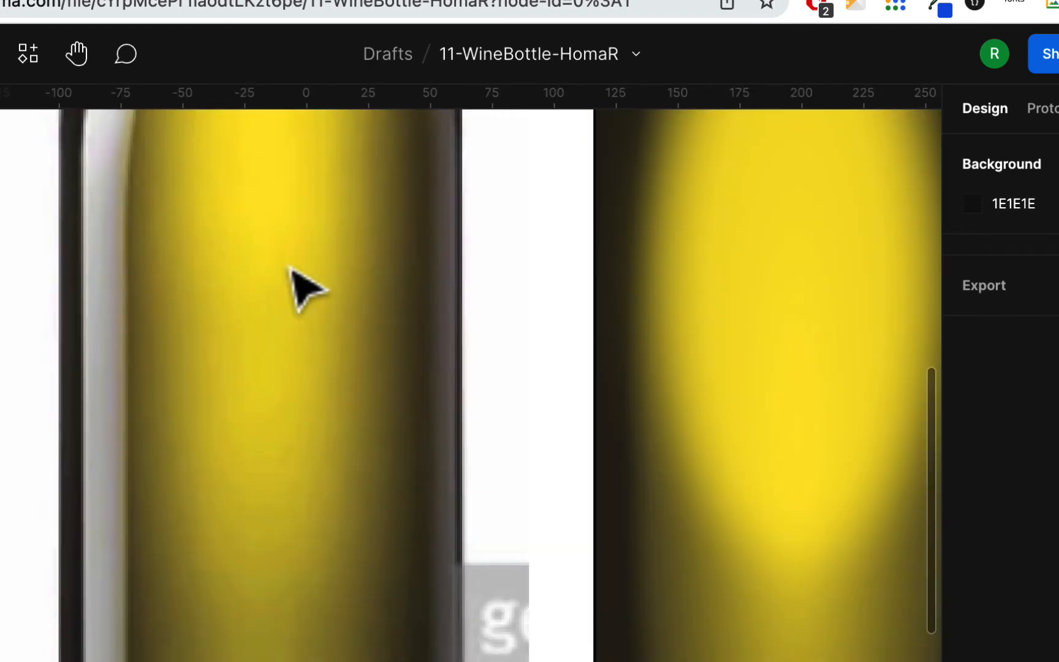
scroll(289, 266, "up", 4)
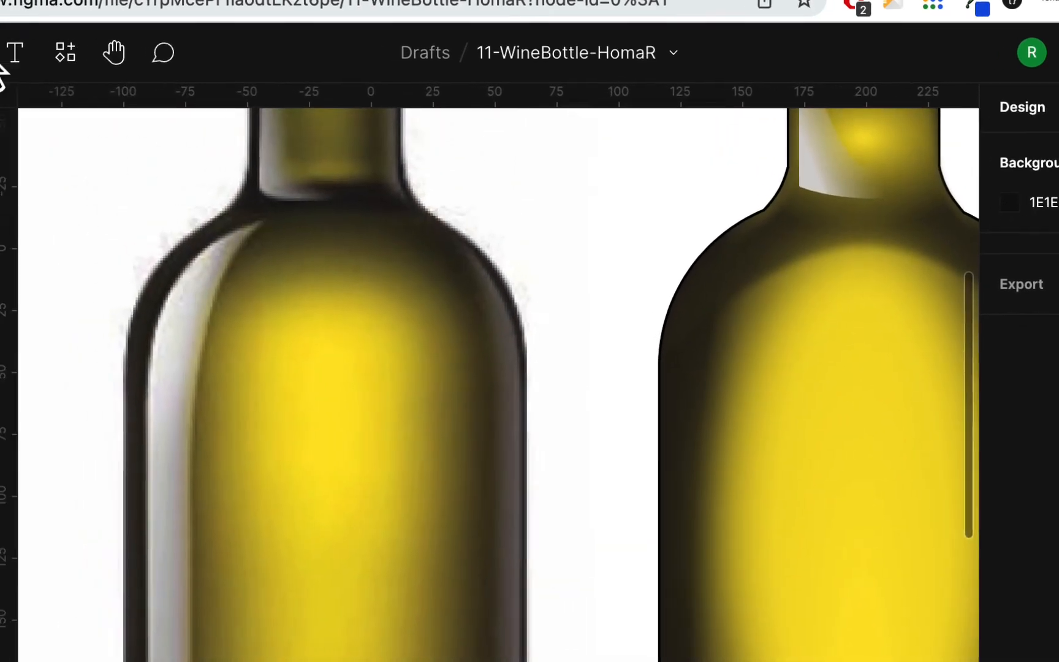
left_click(222, 44)
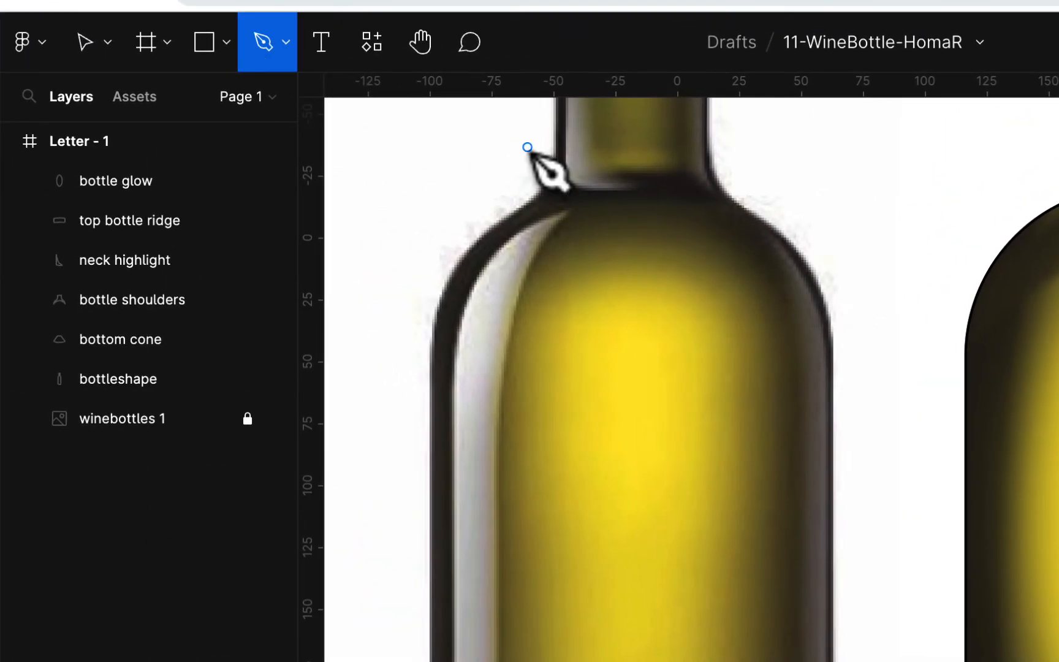
left_click(567, 211)
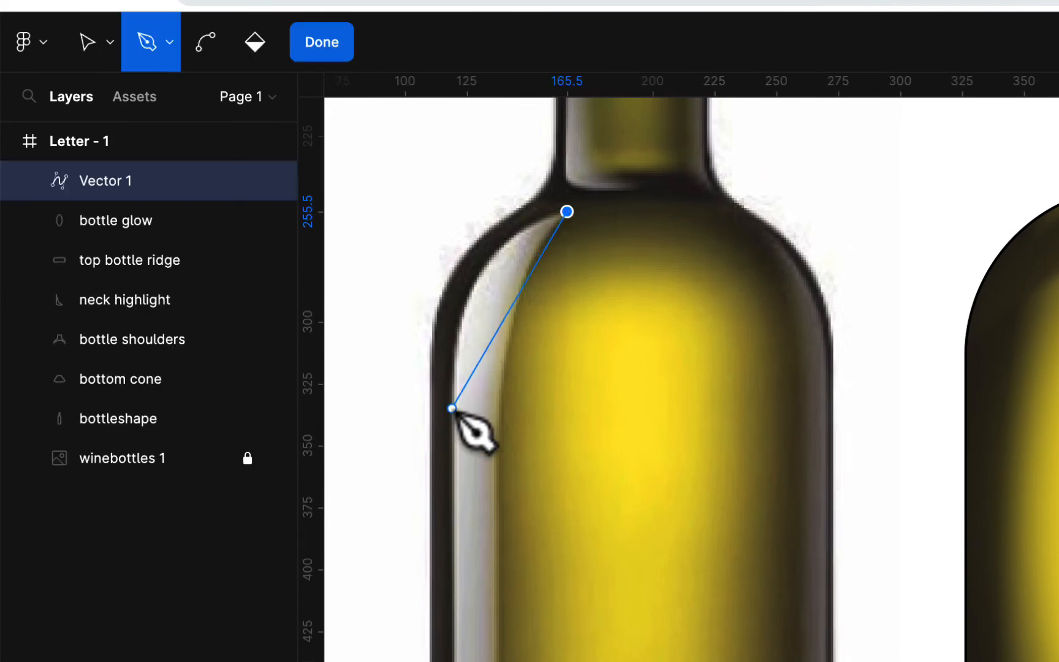
left_click_drag(451, 388, 463, 529)
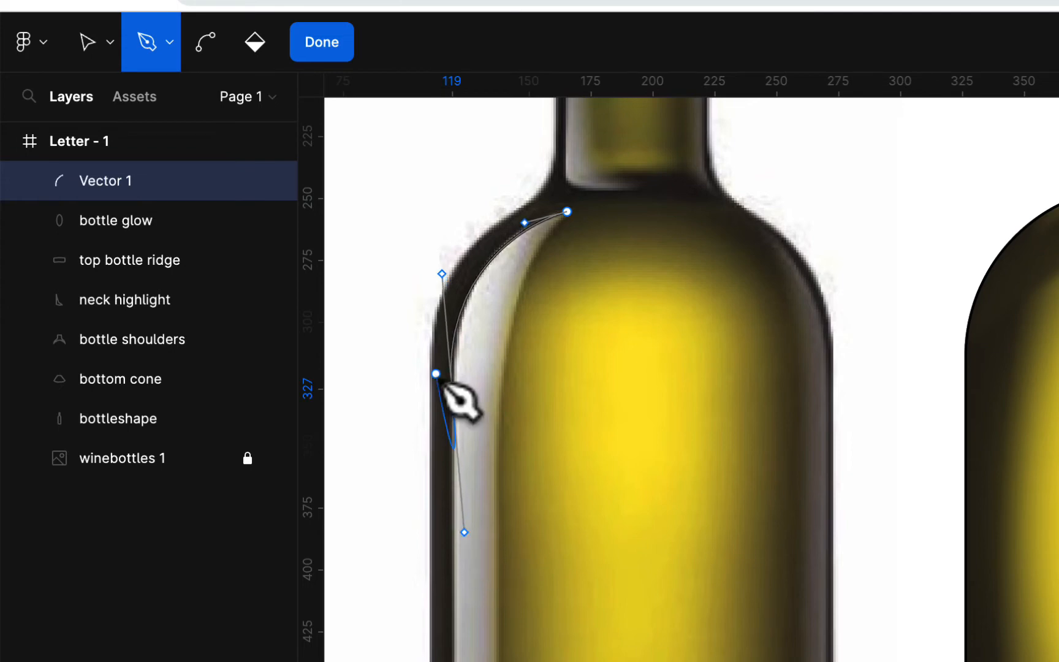
left_click(452, 389)
Step: Trace the body highlight's straight outer edge, angled lower end and inner edge, curve it closed at the shoulder tip and finish the path
scroll(461, 407, "down", 10)
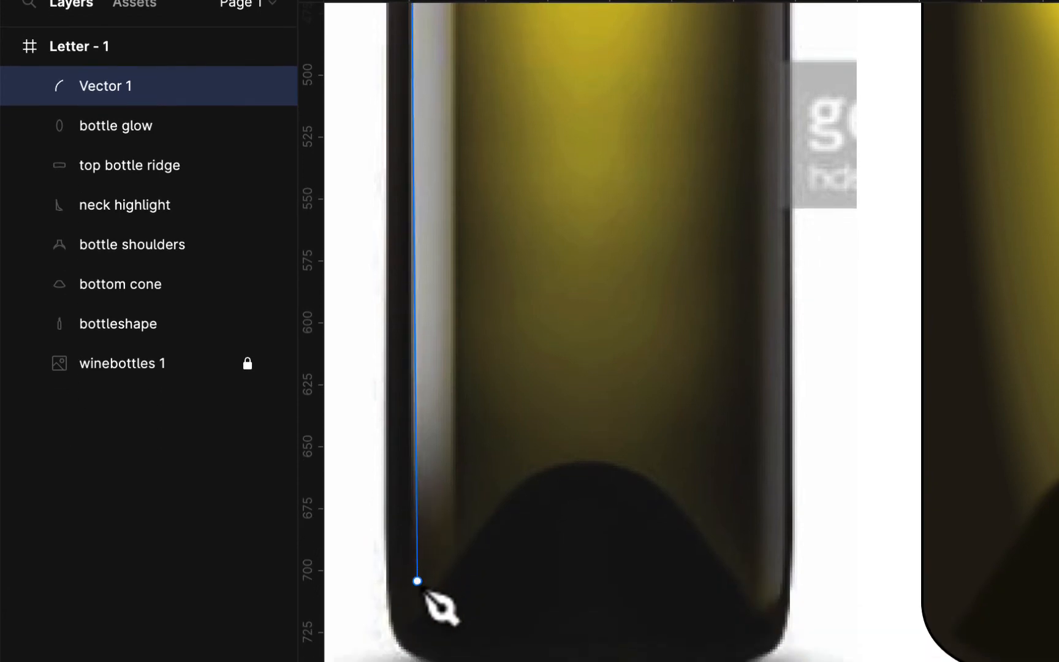
left_click_drag(427, 591, 454, 560)
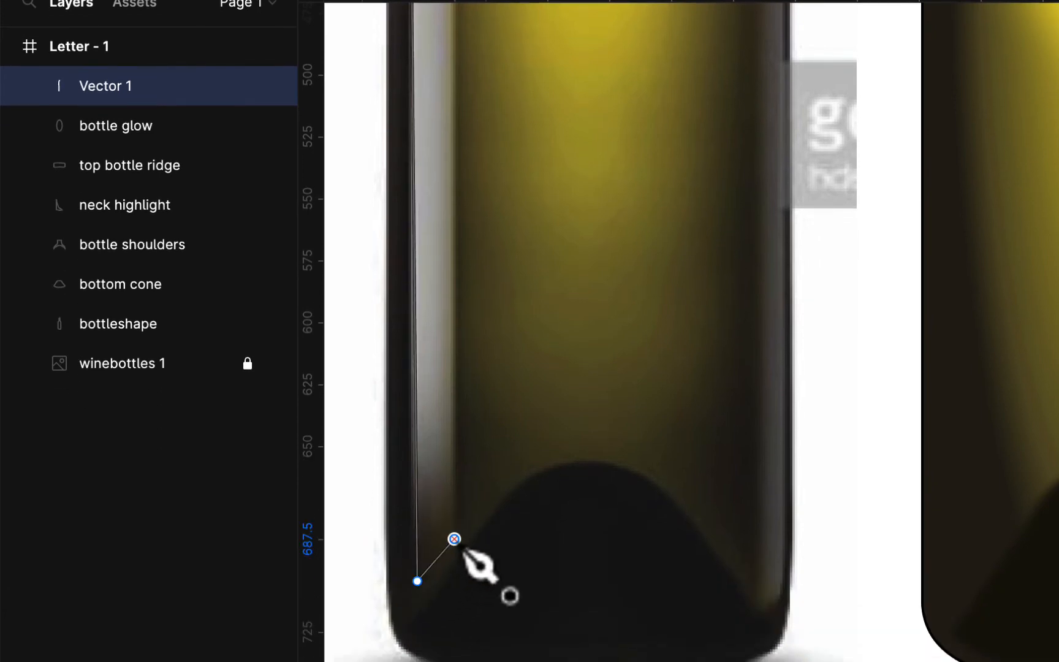
scroll(465, 551, "up", 10)
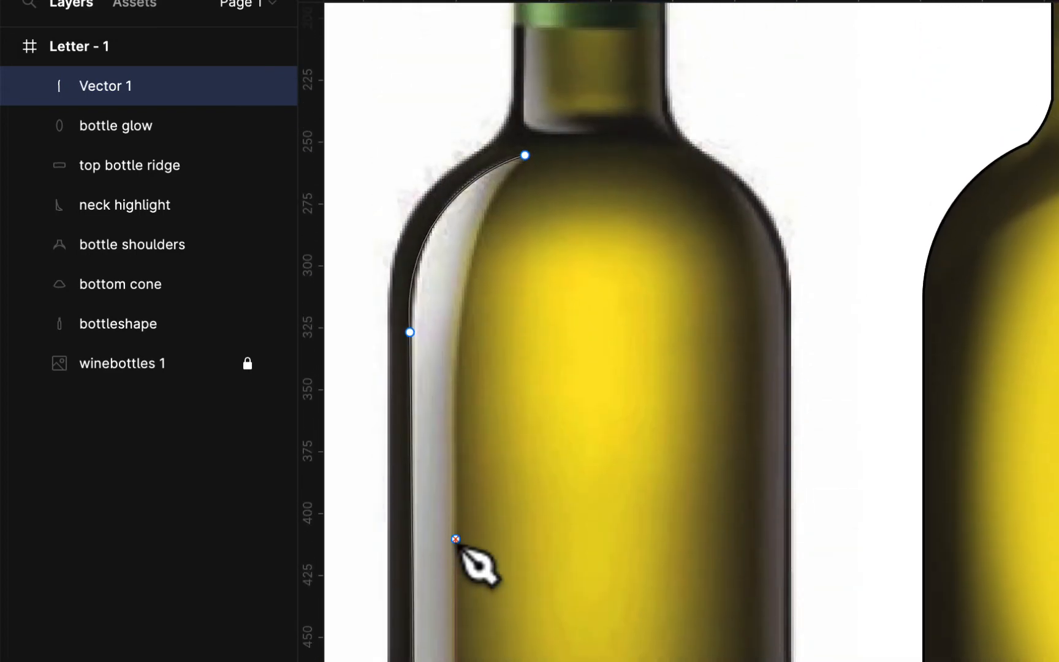
left_click_drag(457, 541, 456, 334)
left_click(457, 349)
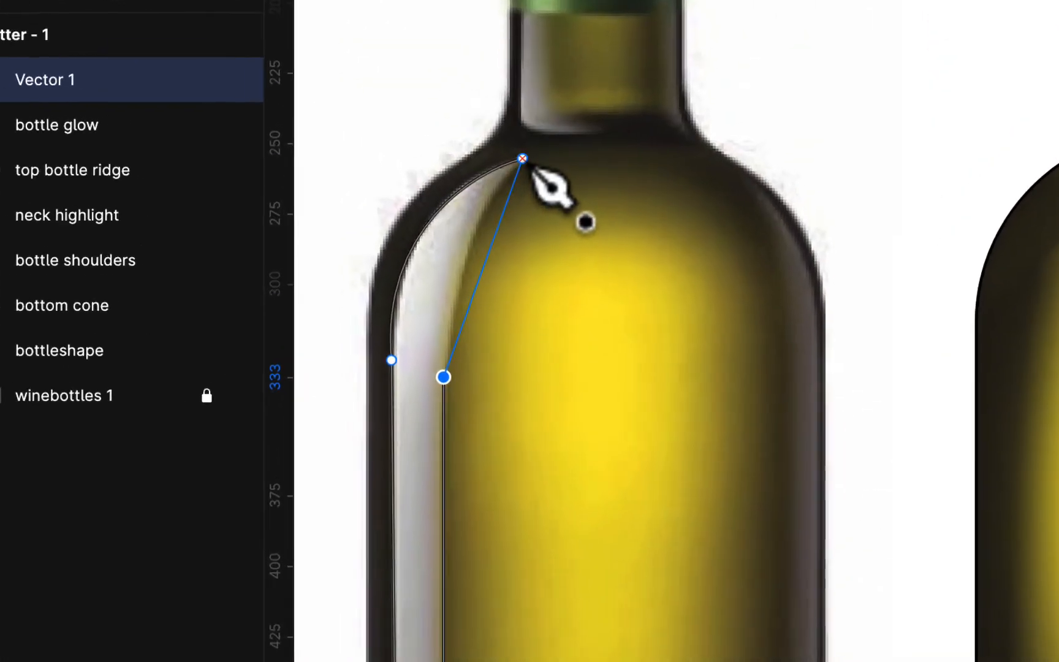
left_click_drag(524, 157, 610, 126)
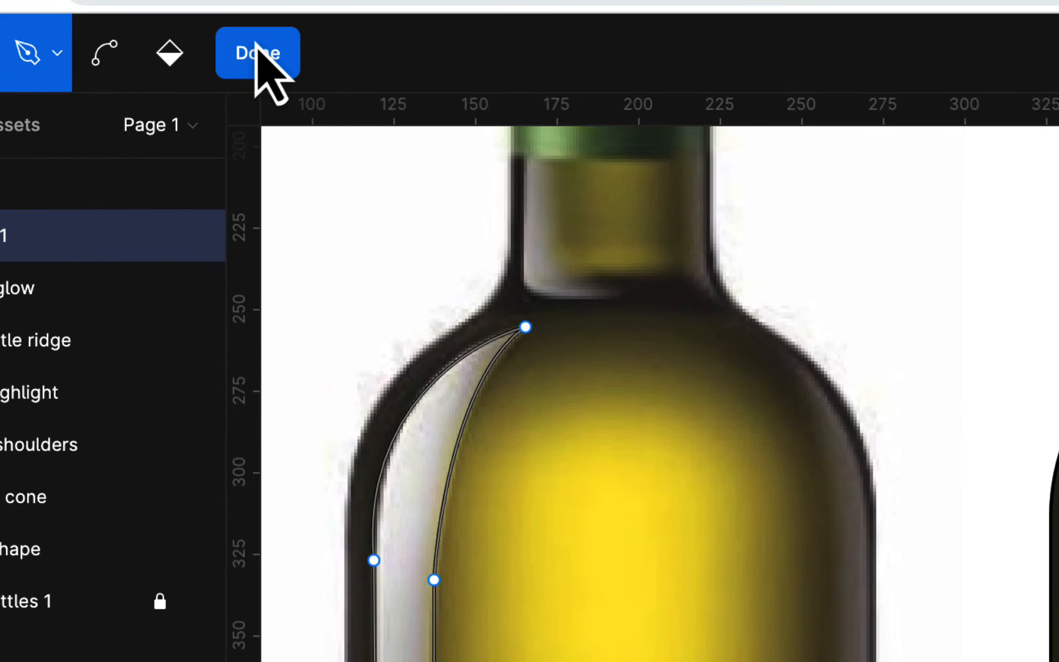
left_click(256, 44)
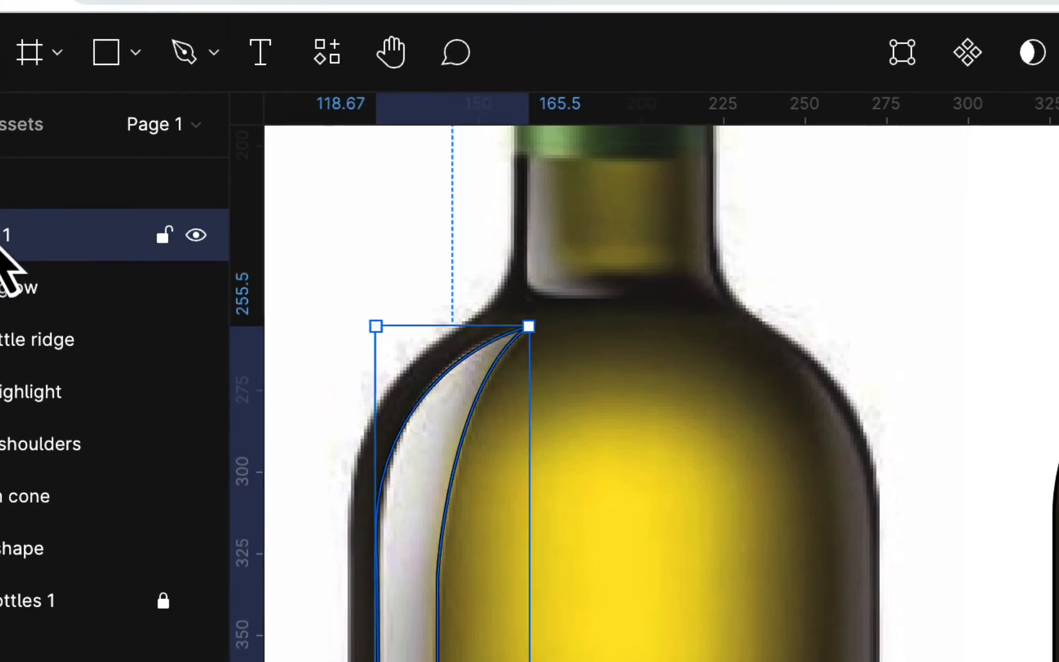
Step: Rename the traced shape "bottle highlight" and move it onto the drawn bottle at X 333, Y 253
double_click(1, 236)
type("bottle high")
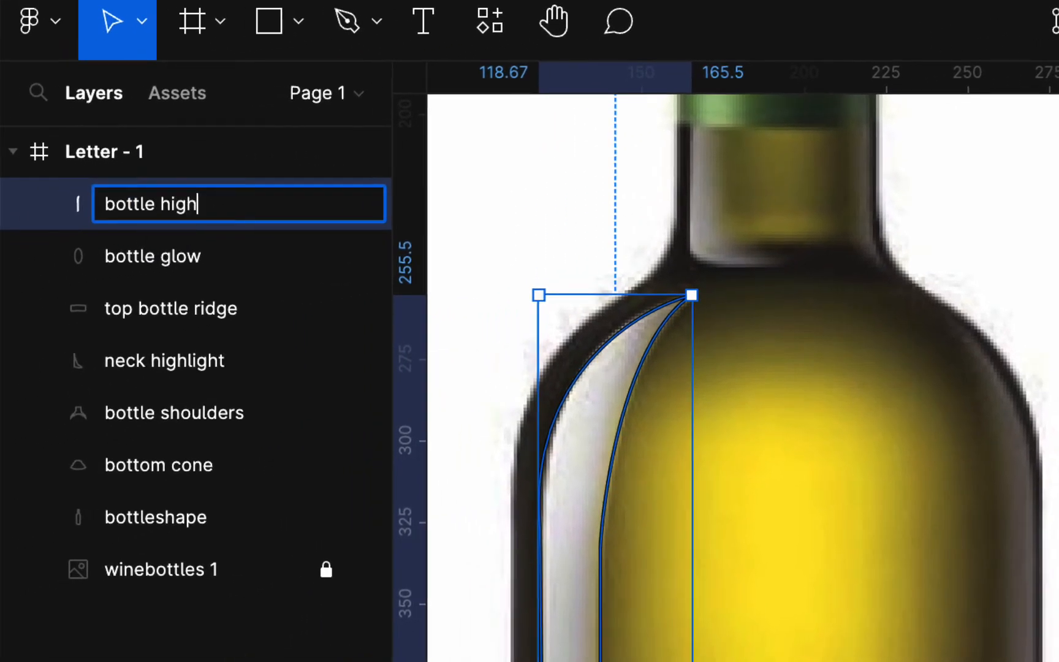
type("light")
key("Return")
left_click_drag(622, 428, 1058, 444)
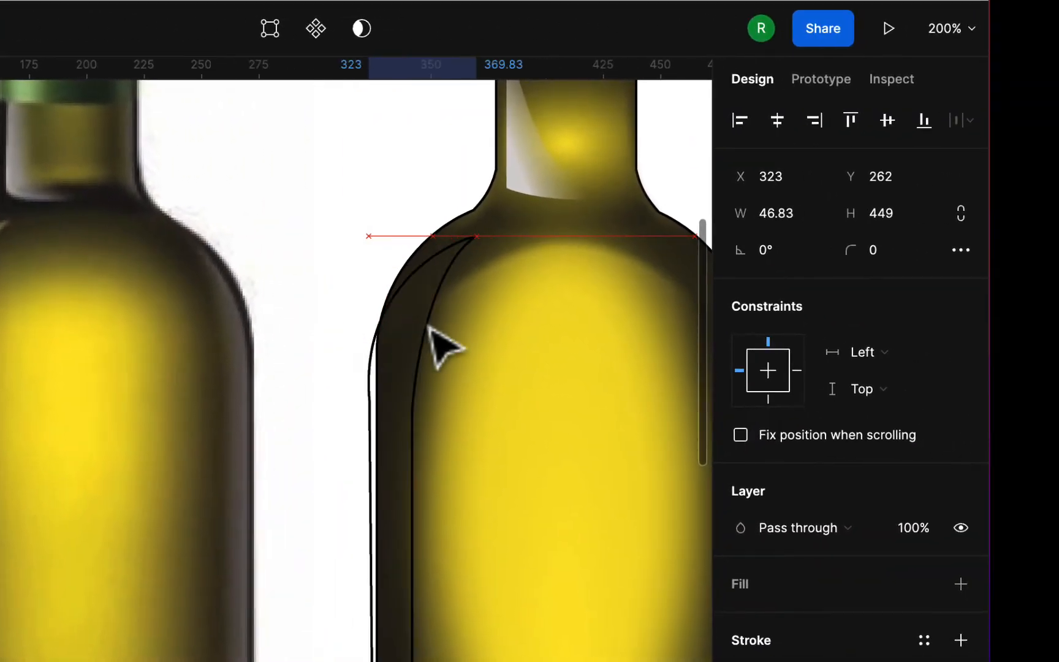
left_click_drag(428, 327, 449, 315)
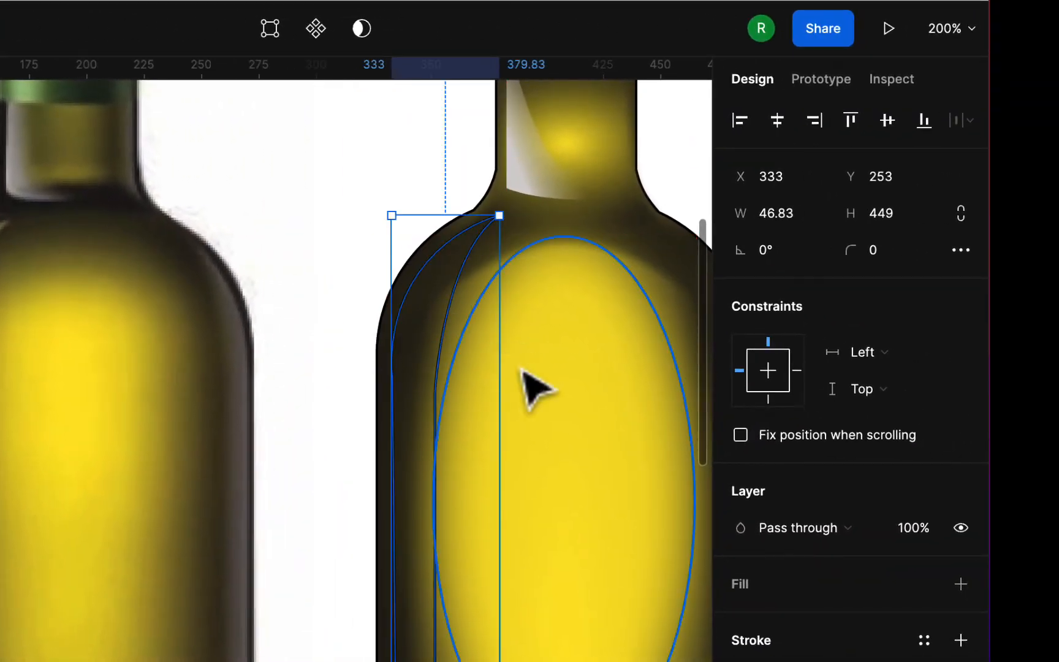
Step: Remove the bottle highlight's black stroke and give it a solid D9D9D9 fill
scroll(552, 374, "down", 3)
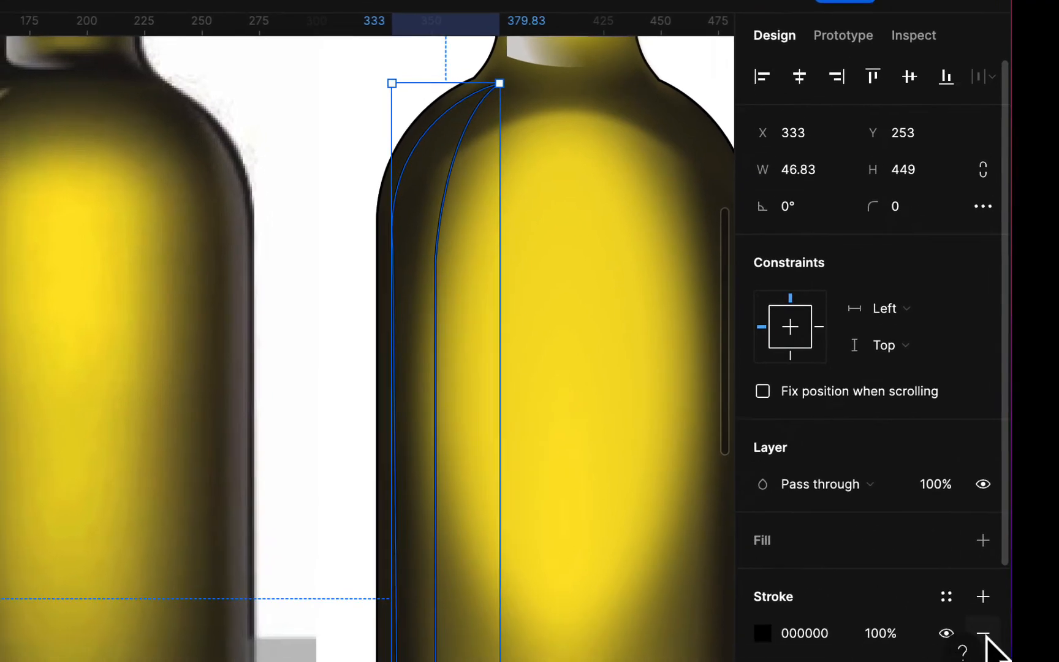
left_click(982, 635)
left_click(1031, 448)
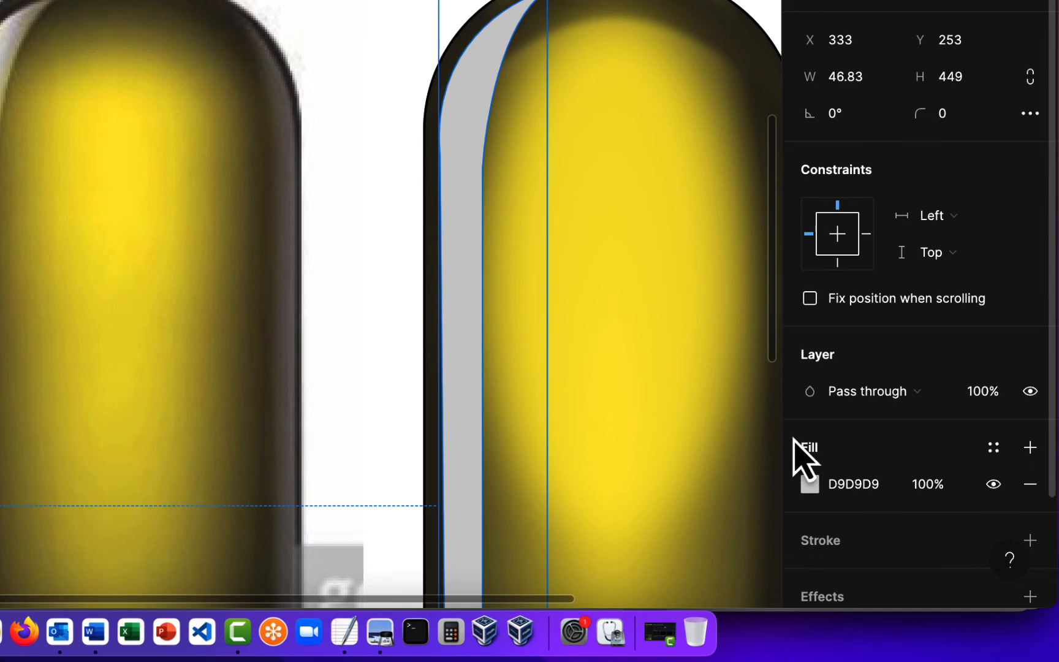
Step: Change the bottle highlight's fill from solid to a linear gradient
scroll(539, 425, "up", 6)
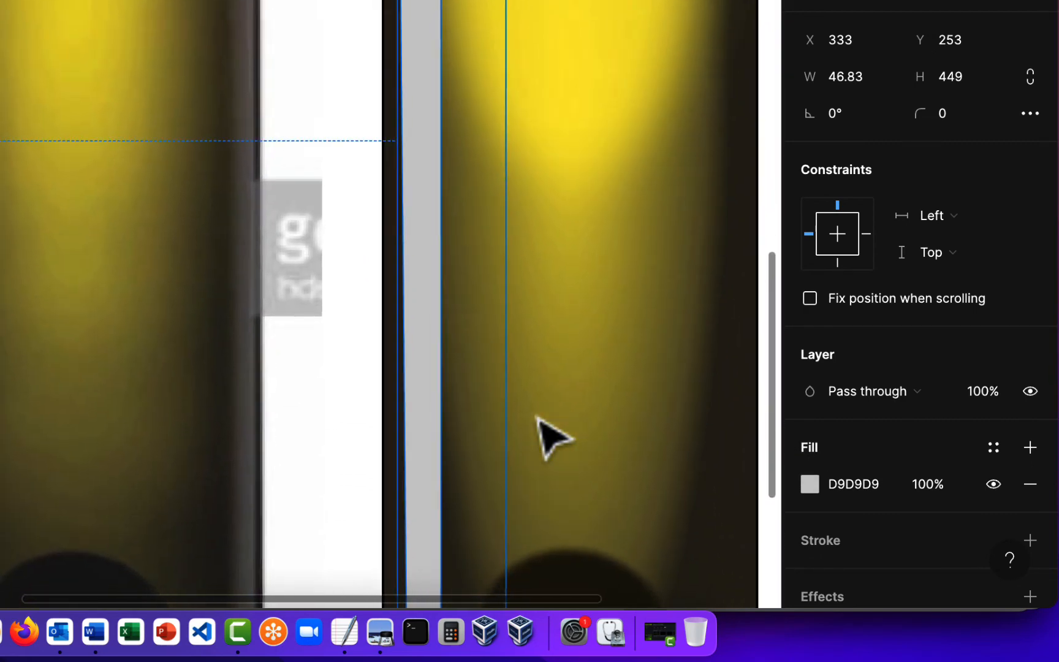
scroll(549, 436, "down", 3)
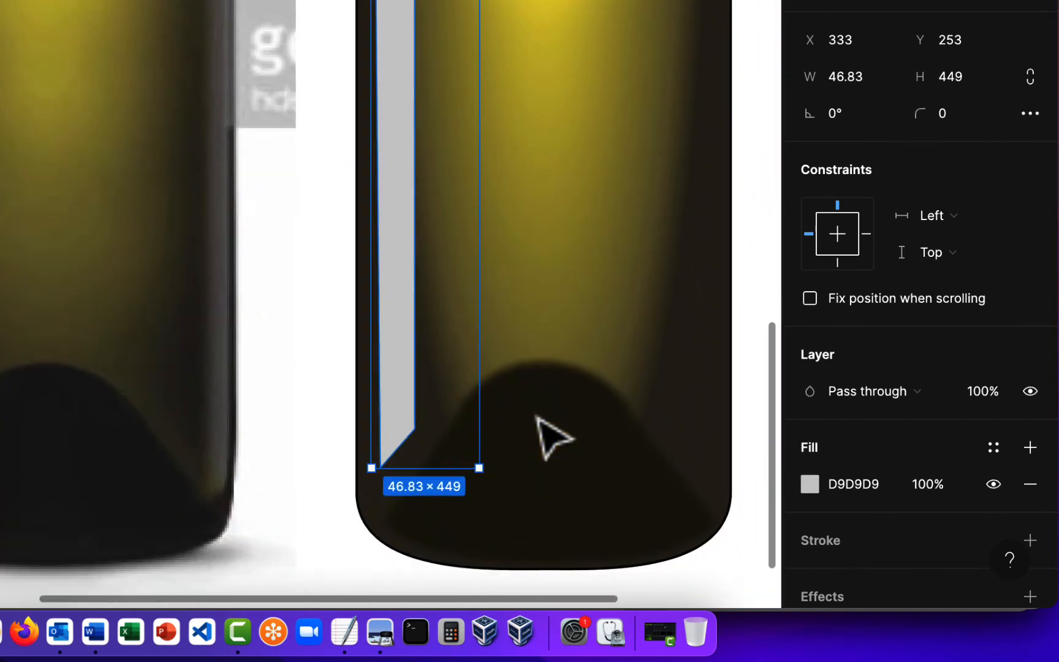
left_click(810, 484)
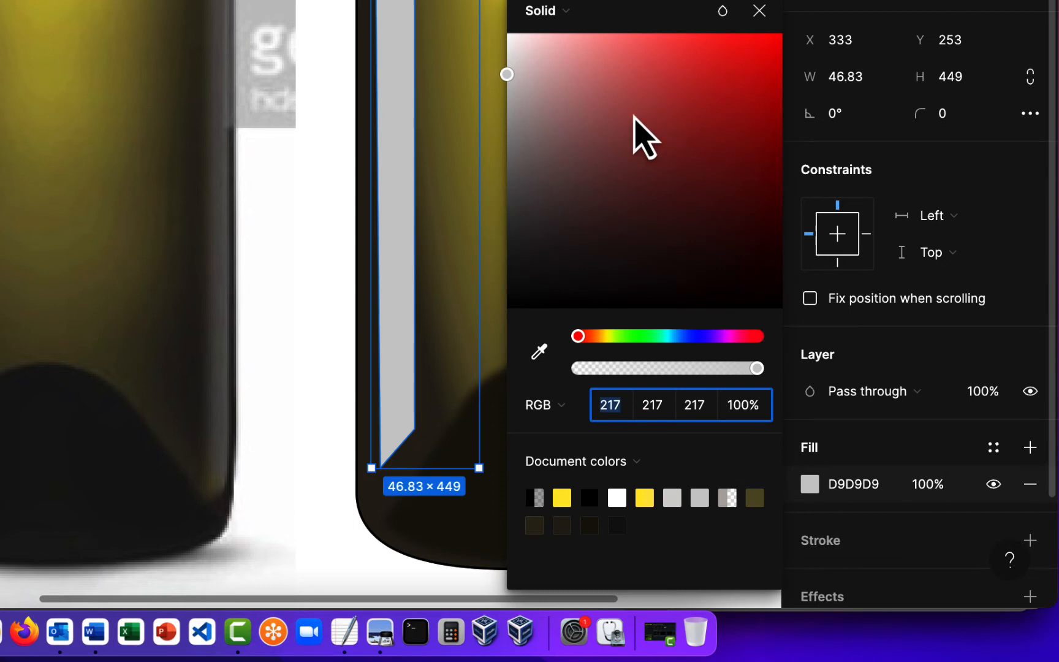
left_click(580, 14)
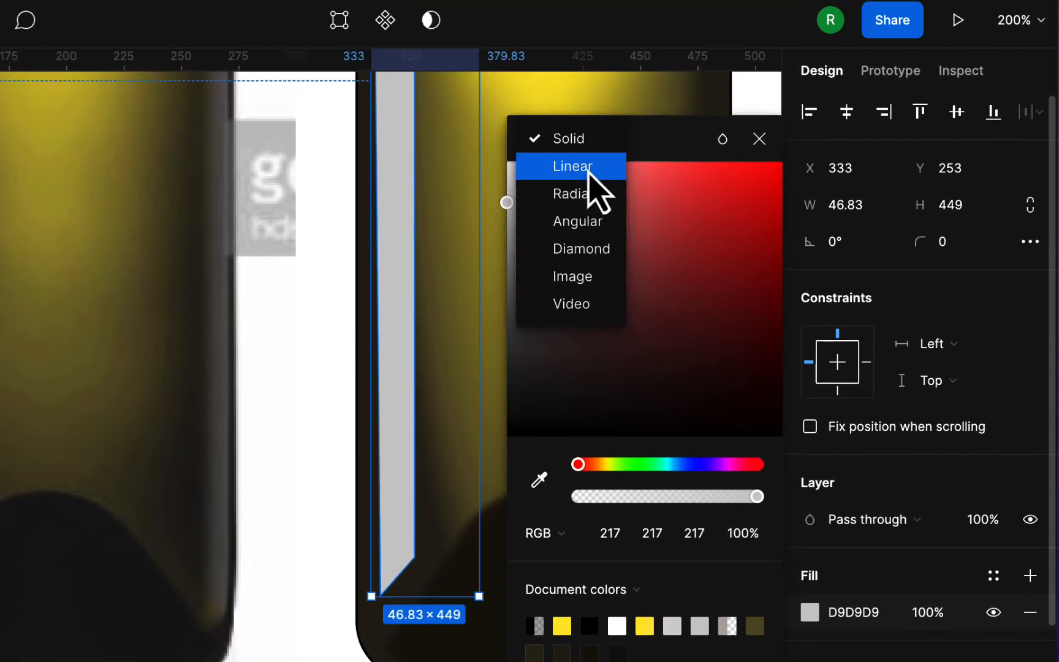
left_click(590, 174)
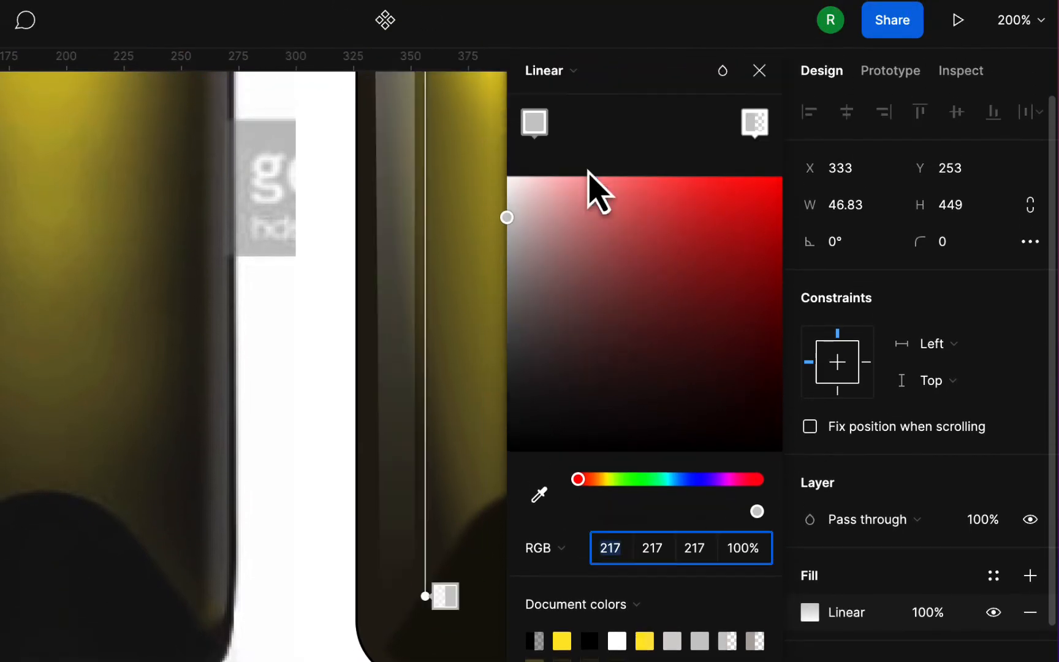
Step: Move the opaque start of the bottle highlight's gradient to its outer edge just below the shoulder curve
scroll(497, 348, "up", 5)
scroll(491, 328, "up", 5)
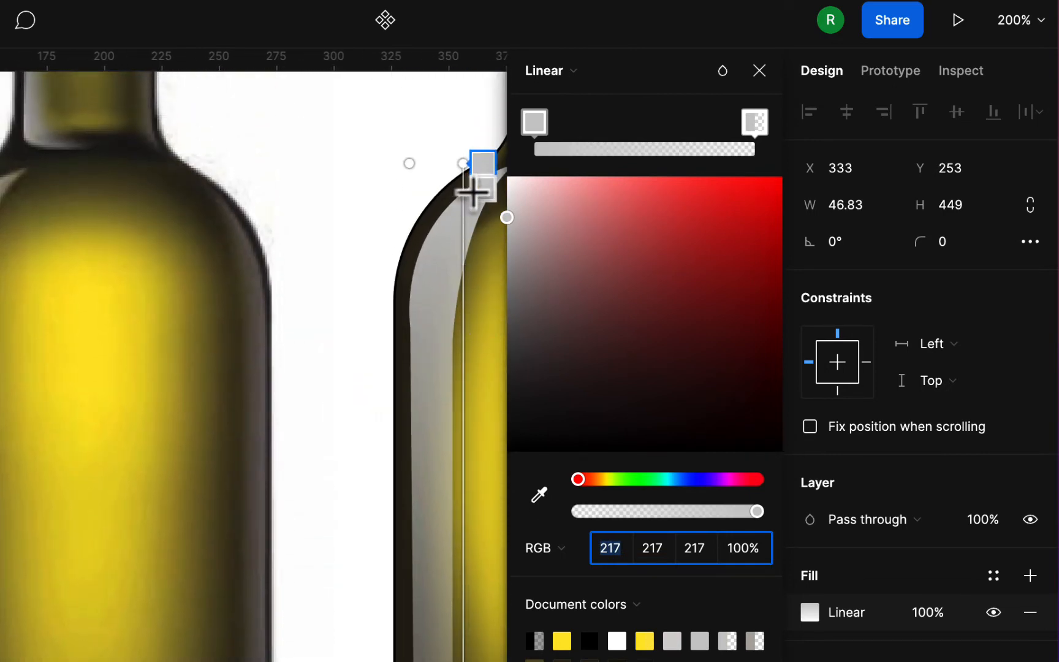
left_click_drag(468, 165, 416, 316)
Step: Try shortening the bottle highlight's gradient by moving its transparent end up beside the body glow
scroll(438, 357, "down", 5)
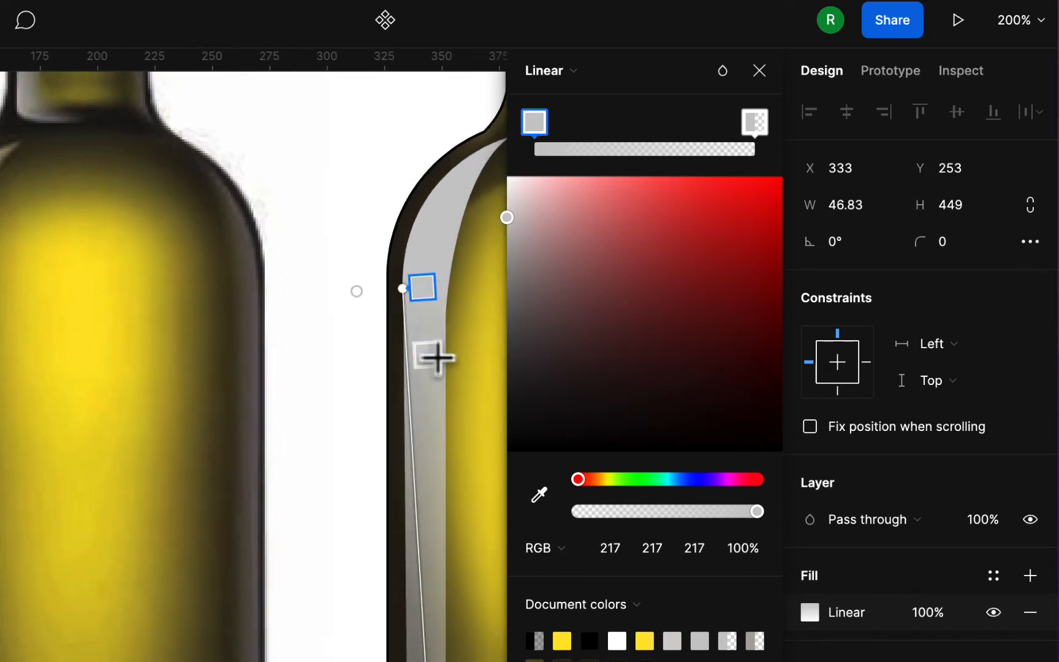
scroll(438, 357, "right", 8)
scroll(454, 377, "down", 10)
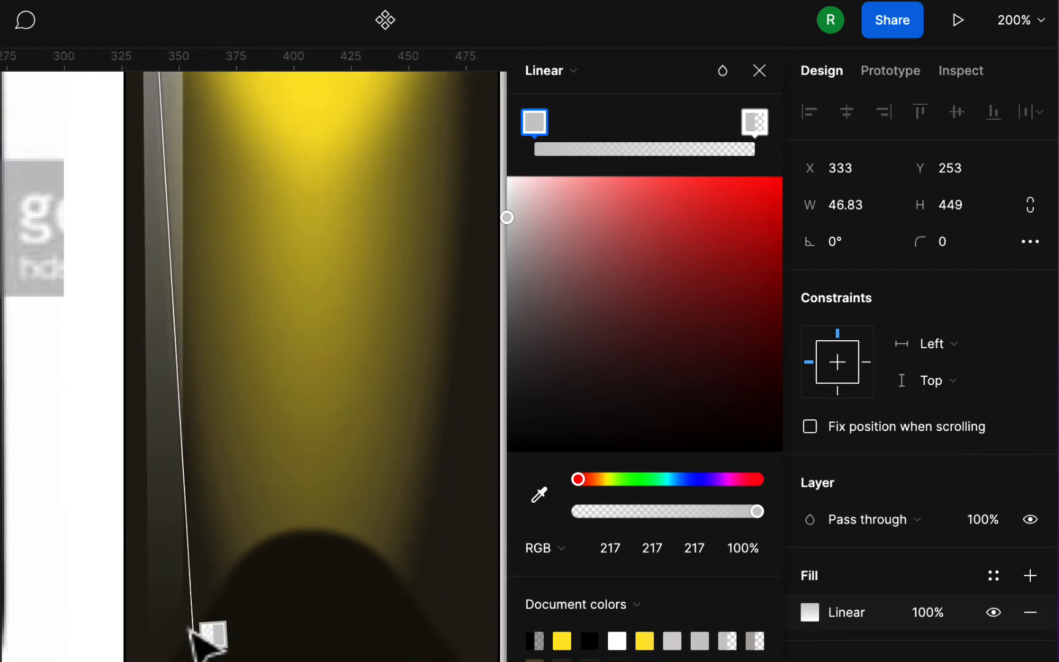
left_click_drag(194, 641, 222, 108)
scroll(222, 108, "up", 7)
scroll(222, 109, "right", 1)
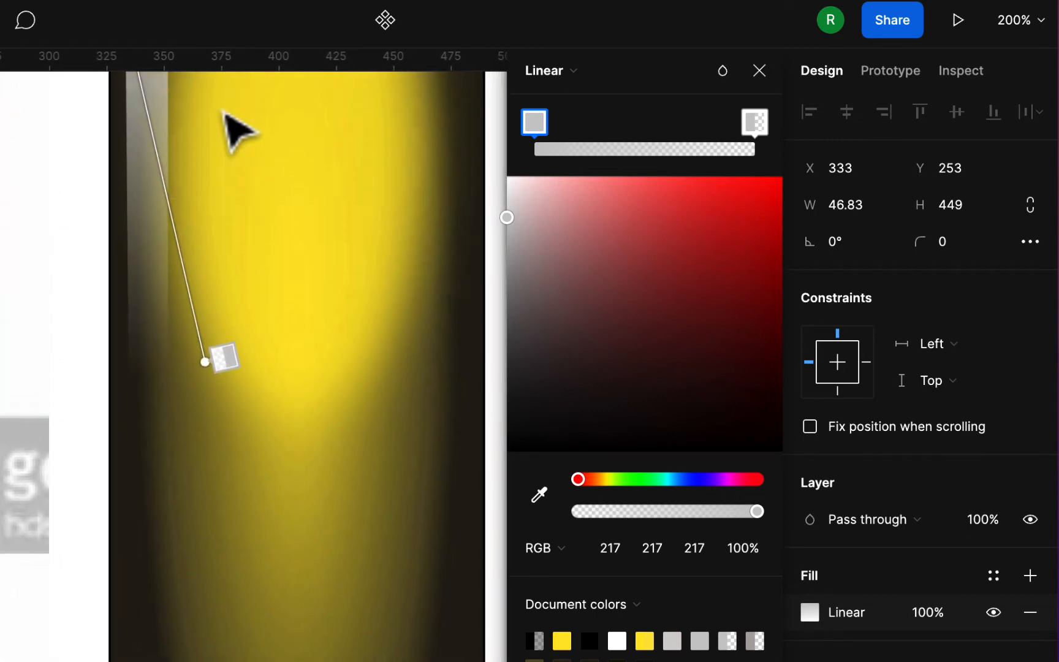
scroll(212, 368, "up", 5)
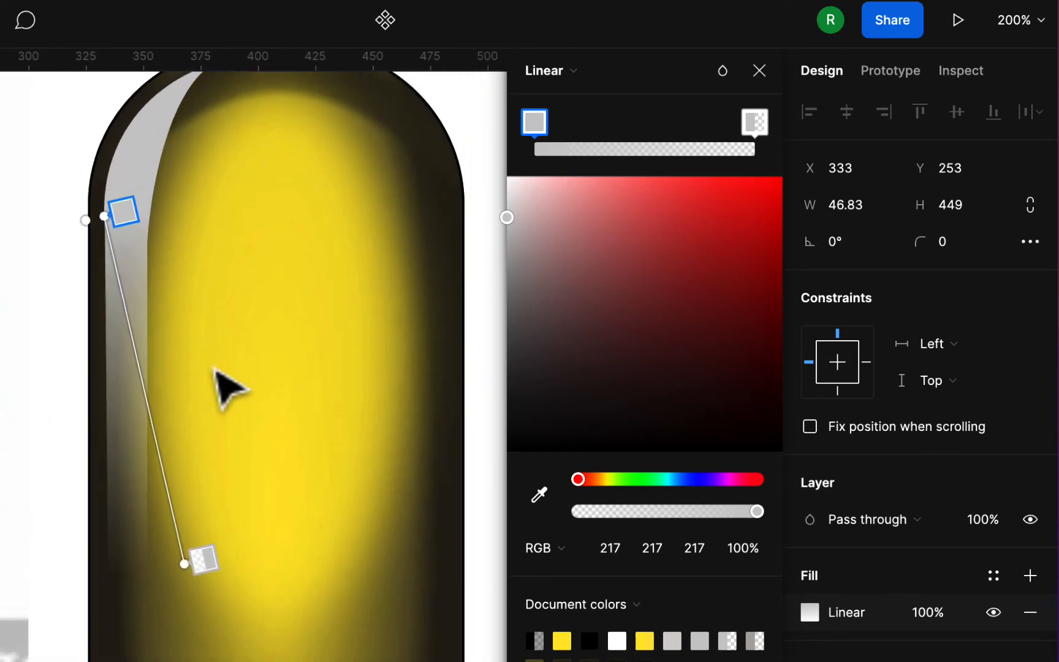
Step: Place the gradient's transparent end near the bottle's base so the fade runs straight down the highlight's outer edge
scroll(224, 386, "down", 5)
left_click_drag(213, 366, 134, 395)
scroll(135, 395, "up", 2)
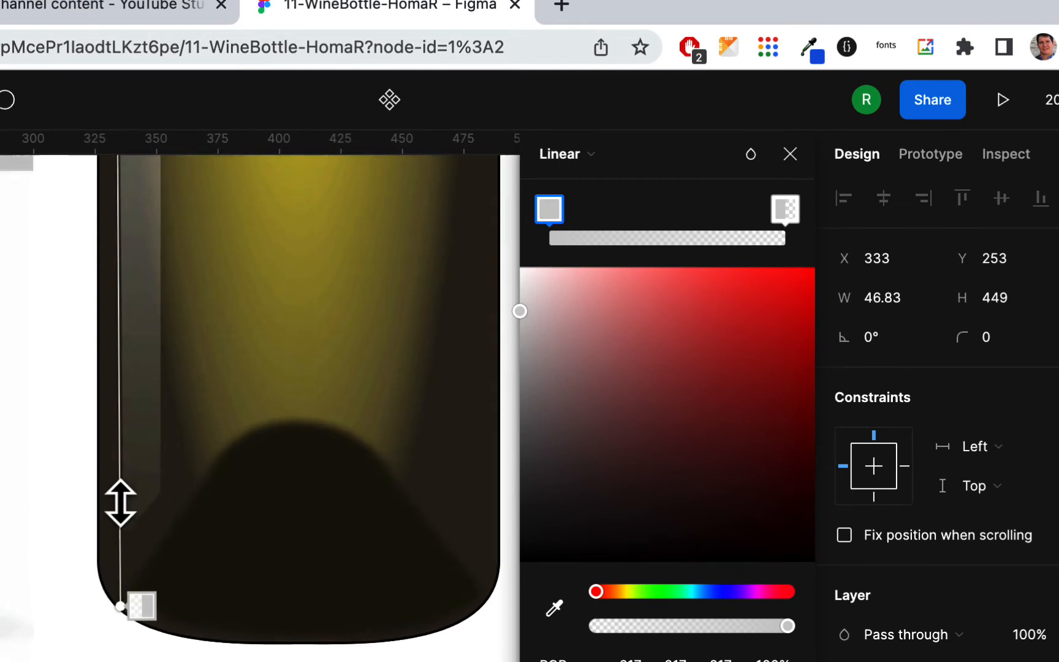
scroll(120, 503, "up", 10)
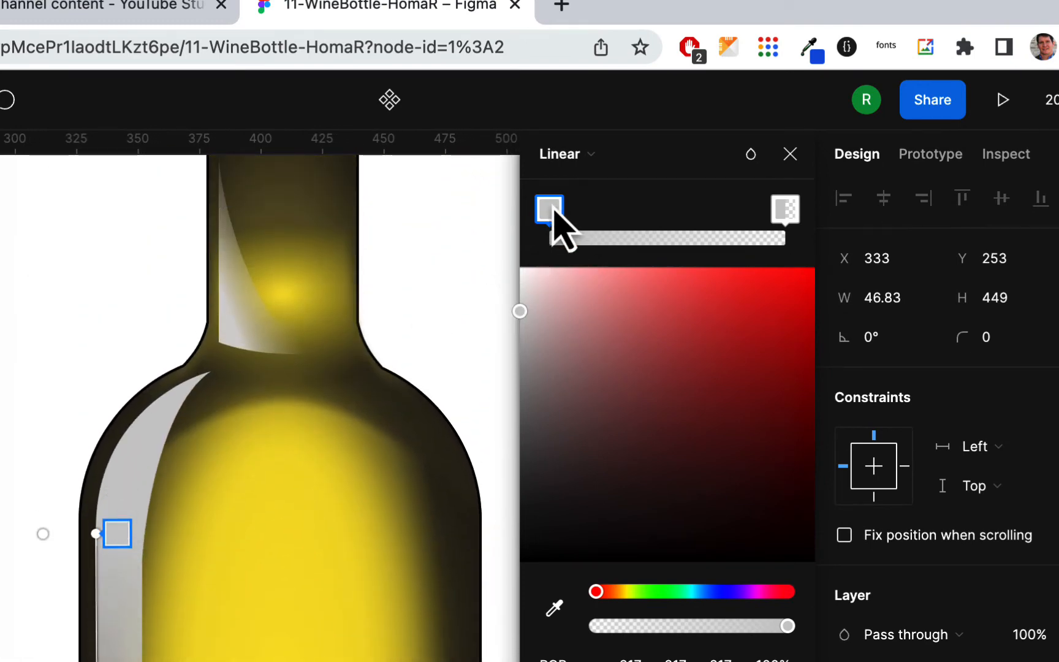
Step: Start the bottle highlight's gradient with a fully transparent stop and place its opaque stop about 11% along
left_click_drag(553, 211, 586, 212)
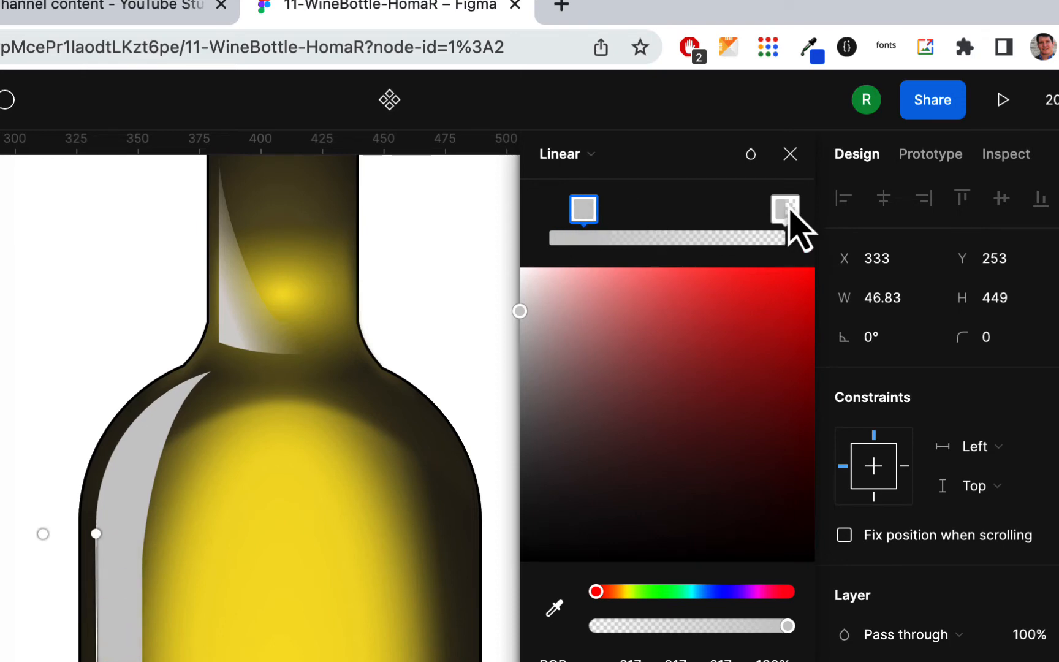
left_click(621, 237)
left_click_drag(621, 212, 550, 211)
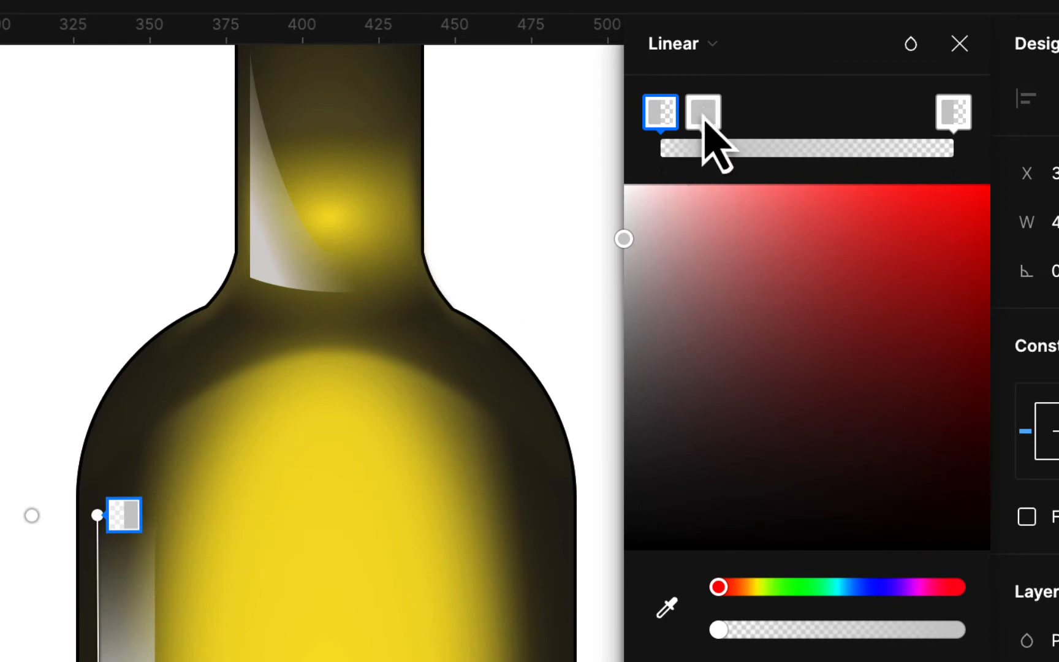
left_click_drag(702, 119, 695, 120)
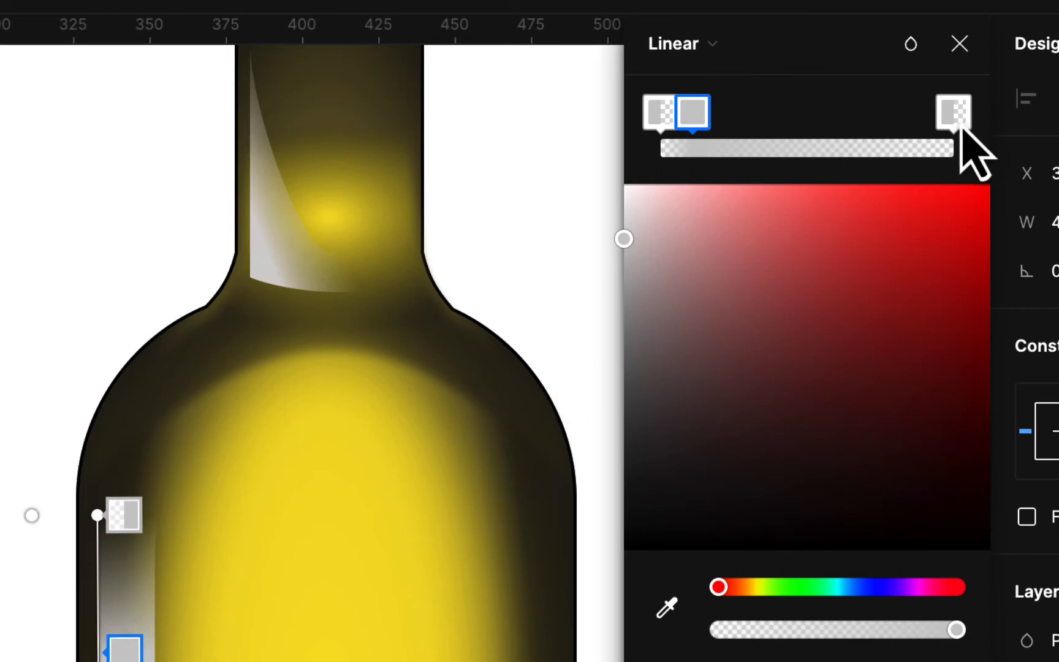
left_click(960, 43)
left_click(756, 371)
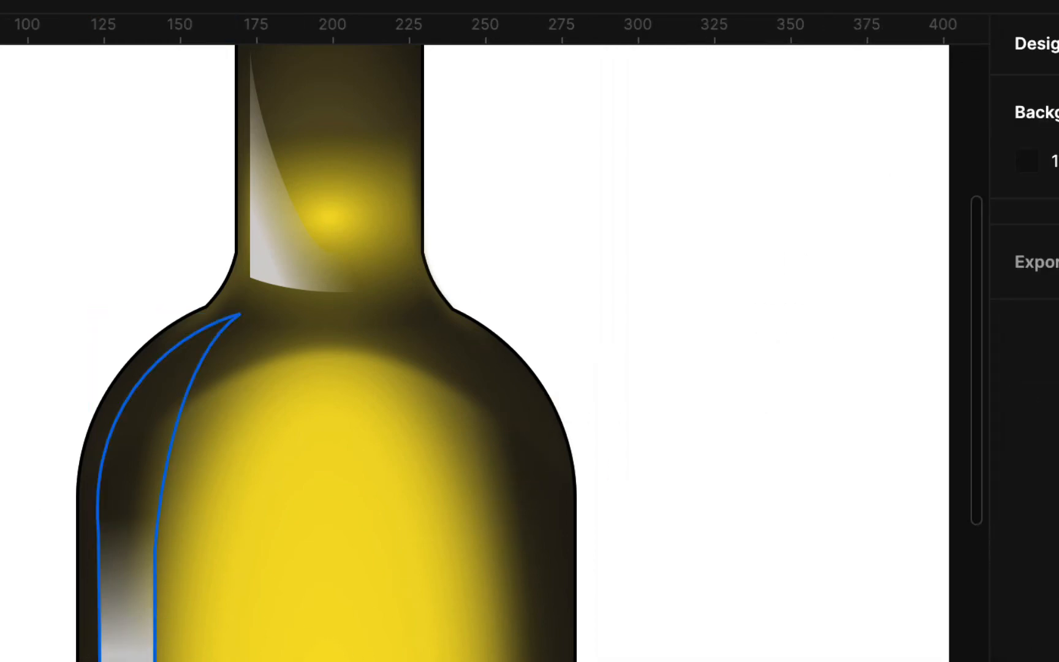
Step: Move the transparent start of the bottle highlight's gradient up to the outer edge of the shoulder curve
left_click(127, 659)
scroll(548, 497, "down", 3)
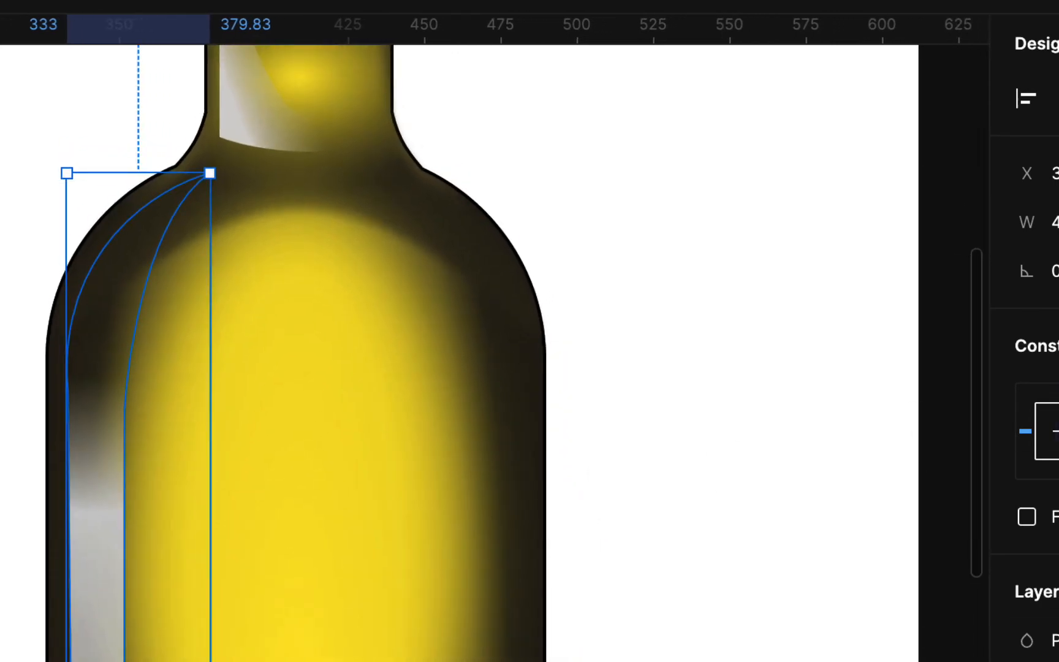
left_click(1027, 661)
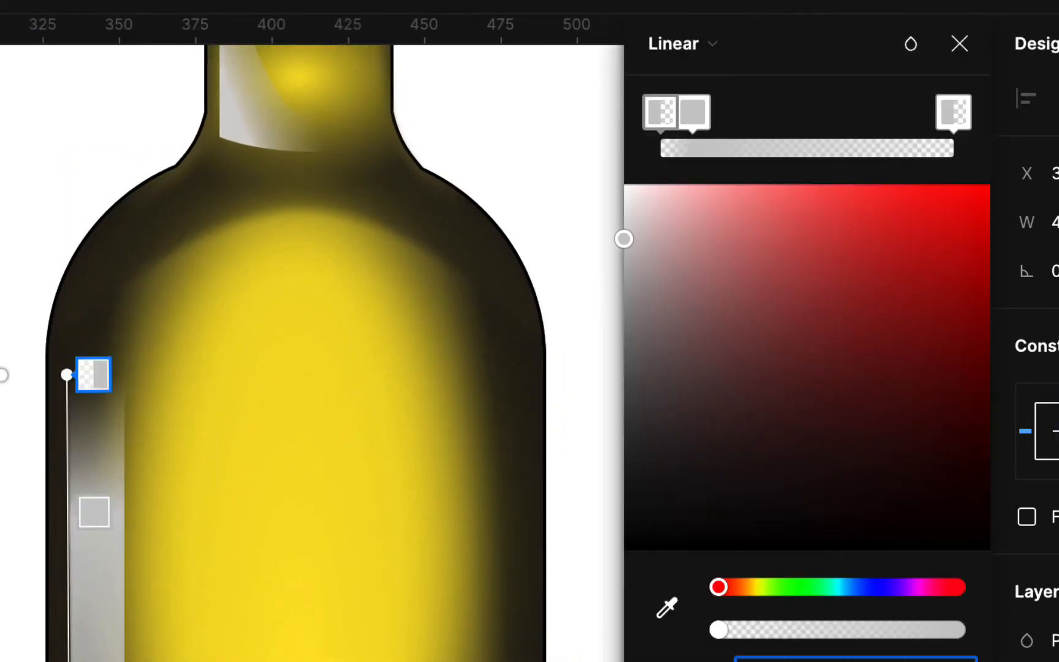
left_click_drag(67, 375, 62, 243)
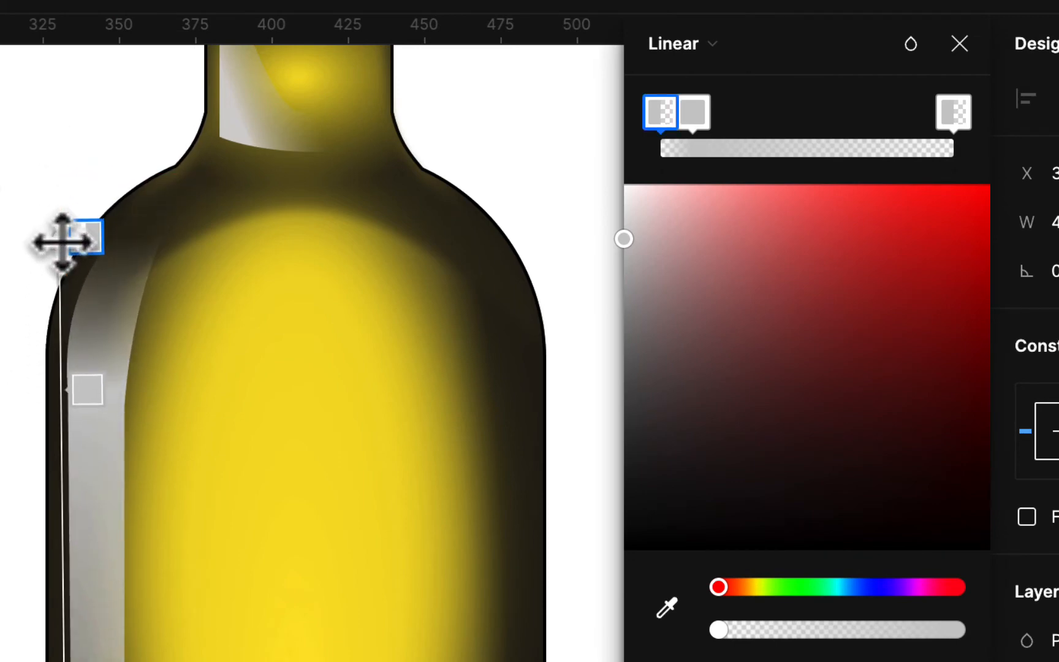
left_click_drag(57, 240, 58, 195)
Step: Add an intermediate stop to the bottle highlight's gradient about halfway down its length
scroll(305, 429, "down", 5)
scroll(305, 429, "right", 2)
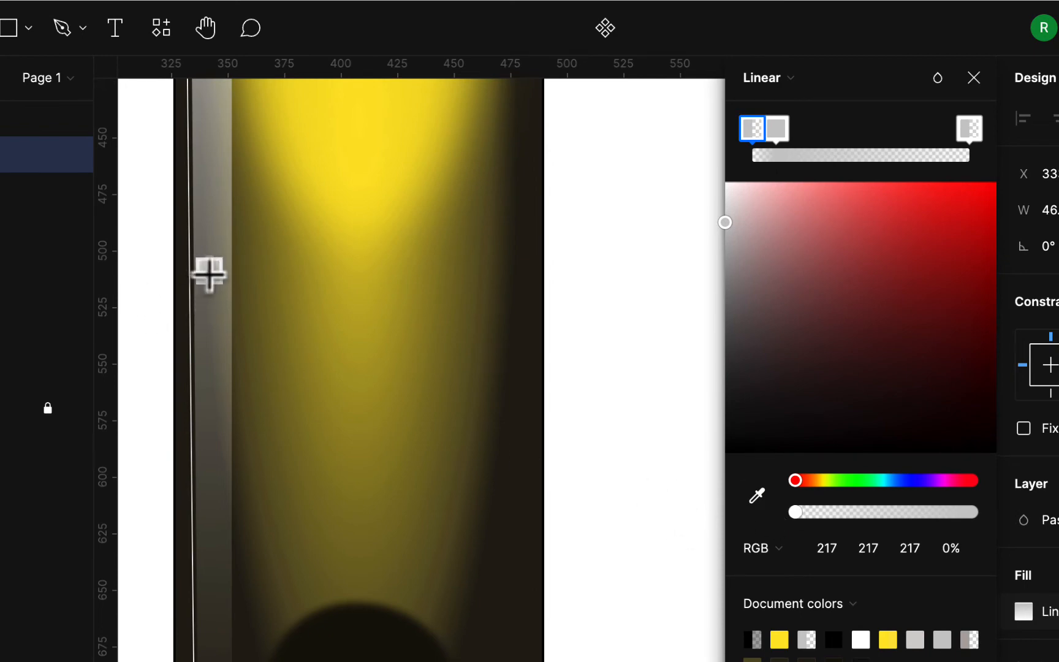
left_click(209, 274)
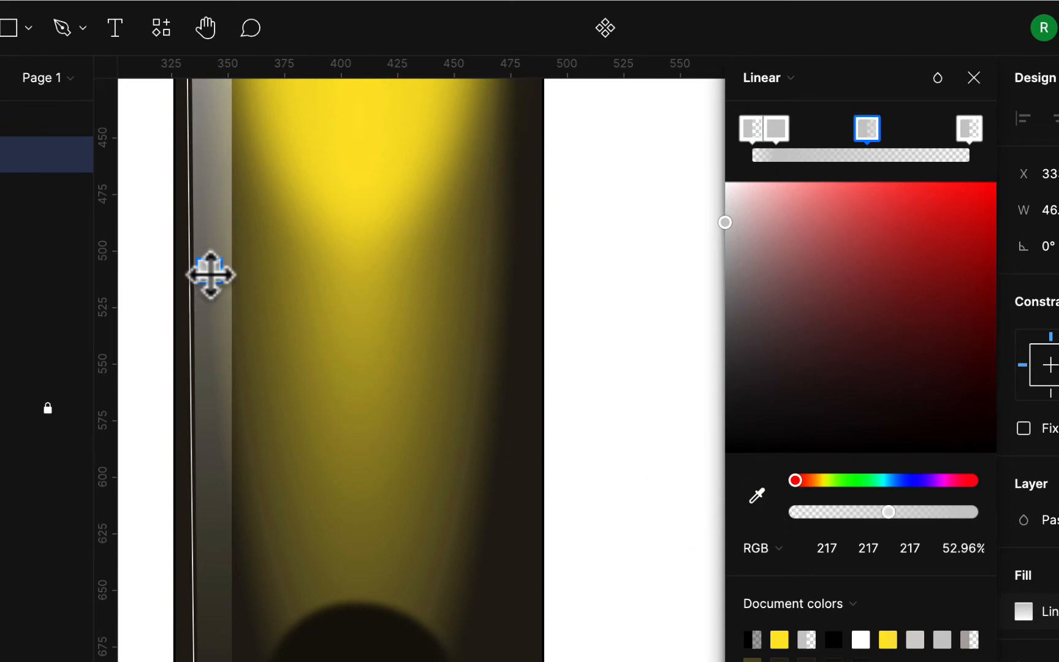
left_click(974, 77)
scroll(474, 356, "up", 5)
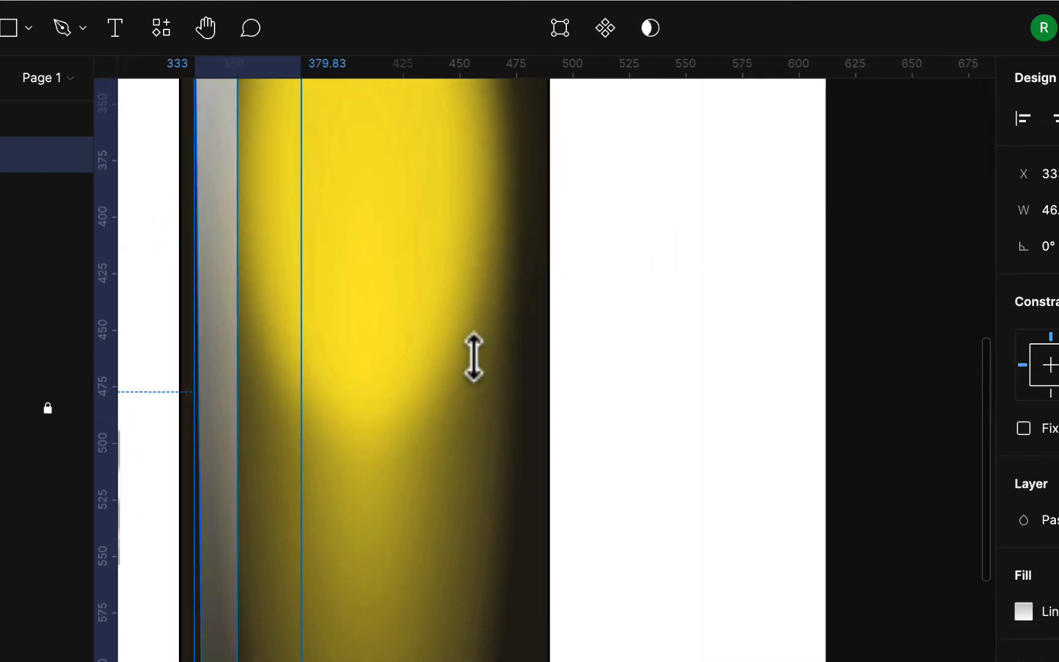
Step: Lower the bottle highlight's layer opacity to 91%
scroll(473, 357, "down", 5)
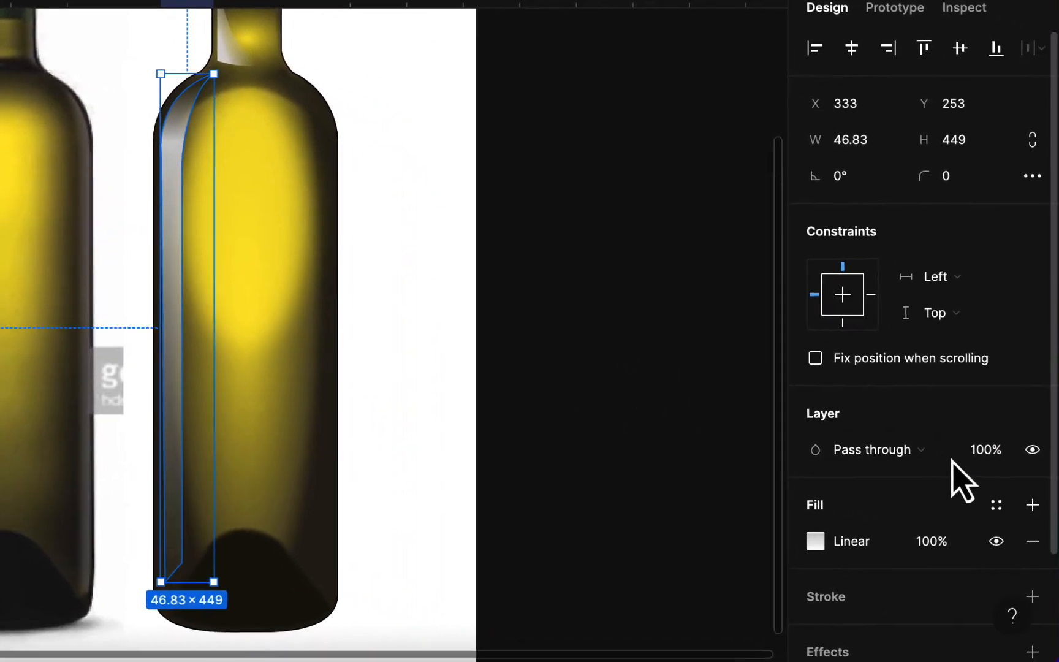
mouse_move(948, 446)
left_mouse_down()
mouse_move(895, 444)
mouse_move(942, 451)
left_mouse_up()
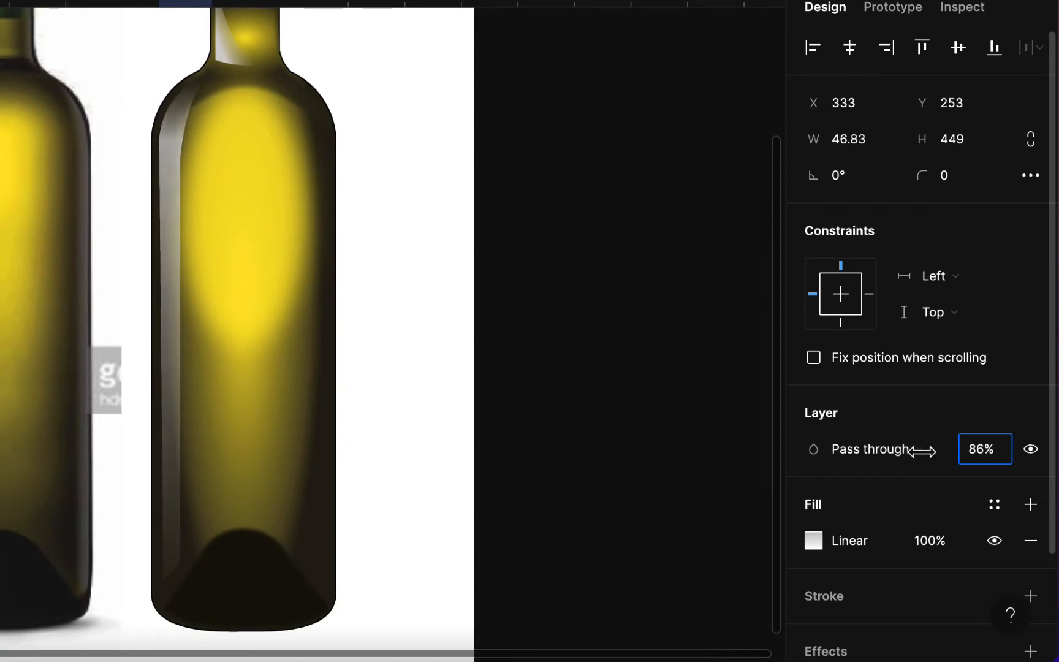
left_click_drag(920, 452, 955, 442)
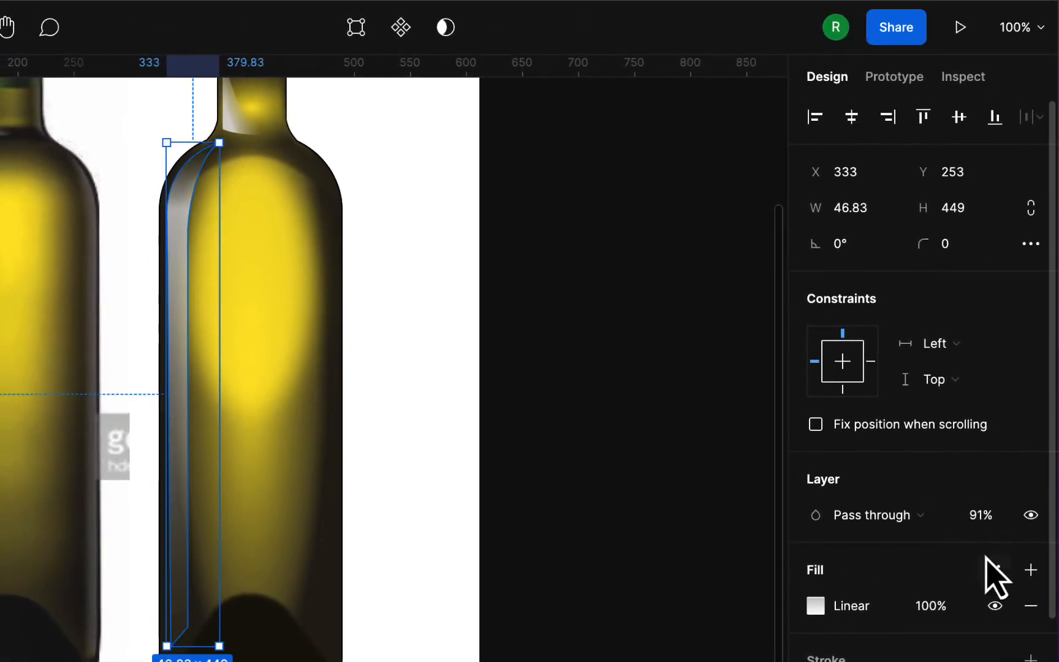
Step: Apply a layer blur of 3 to the bottle highlight
scroll(956, 558, "down", 3)
left_click(1031, 588)
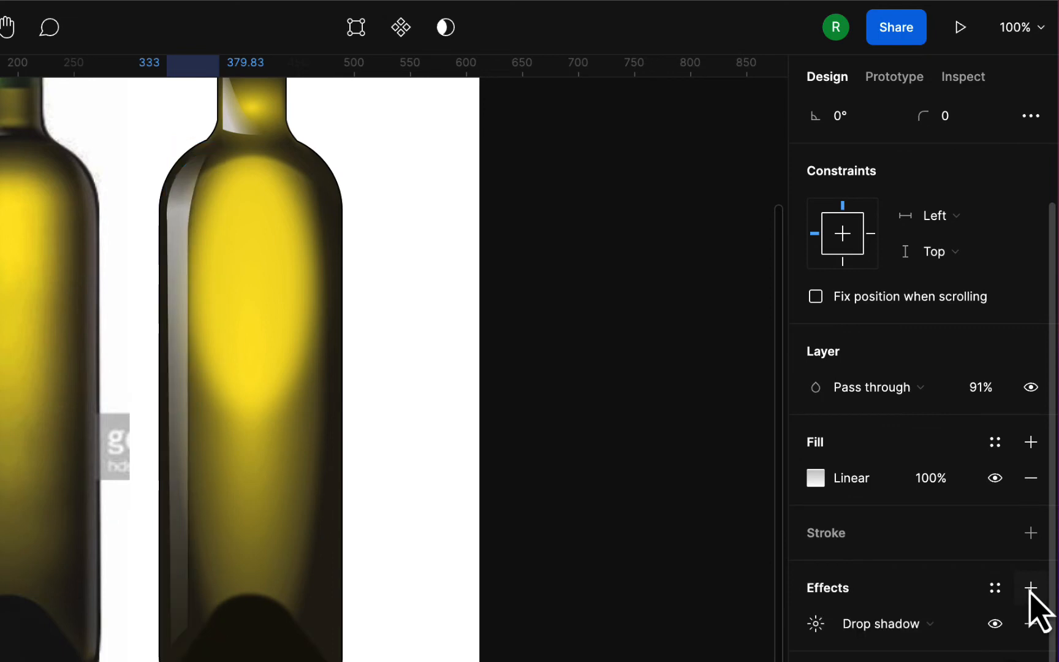
left_click(966, 624)
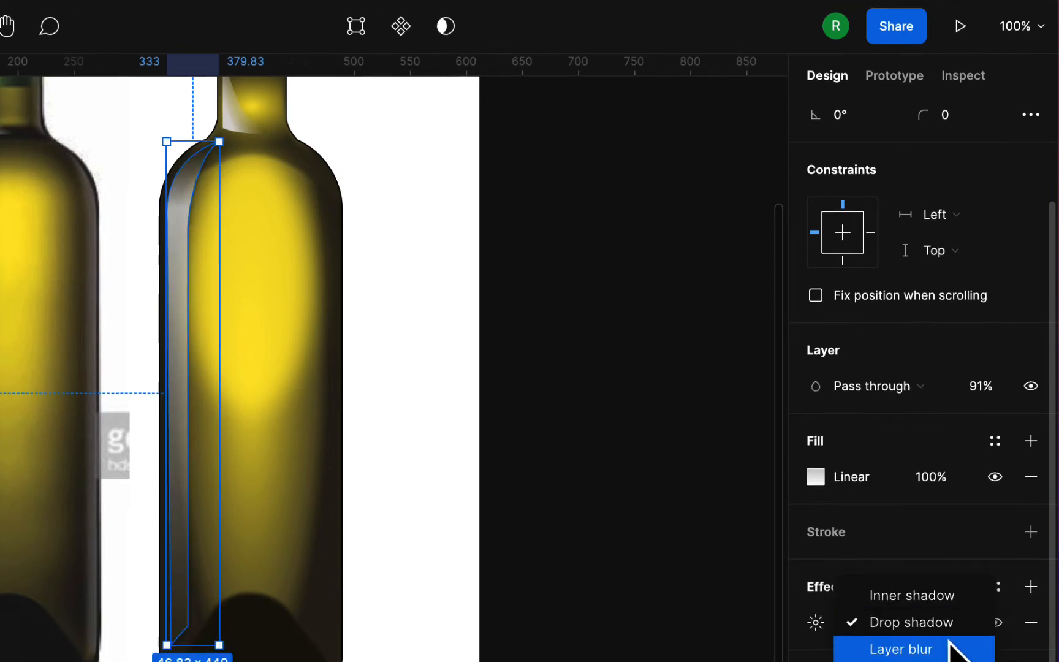
left_click(953, 649)
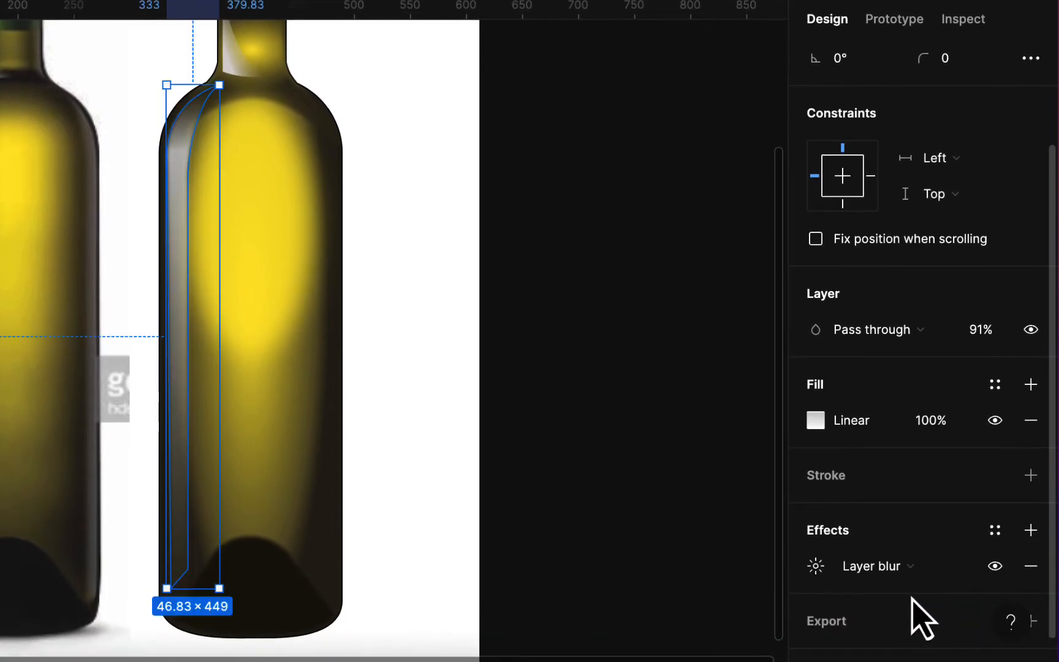
left_click(817, 567)
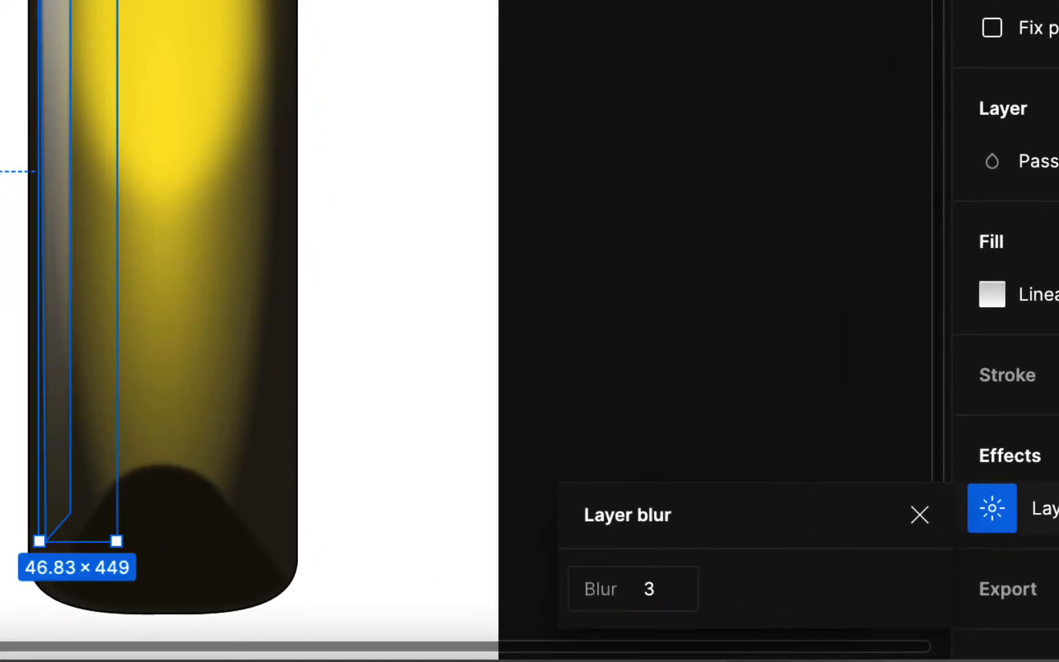
left_click(425, 84)
scroll(370, 394, "left", 1)
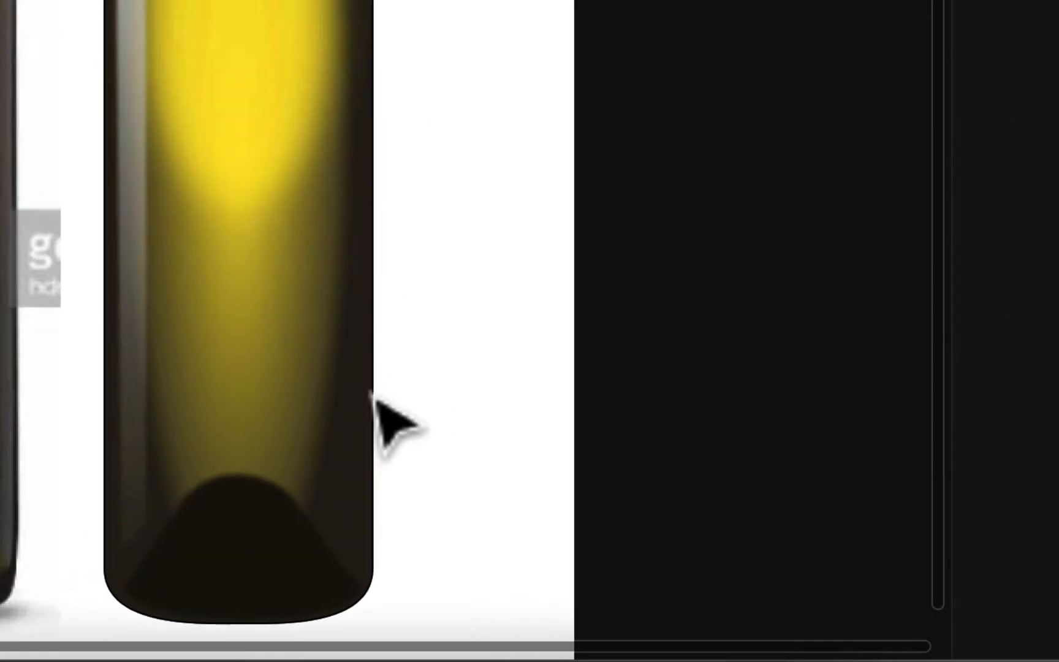
scroll(370, 392, "left", 1)
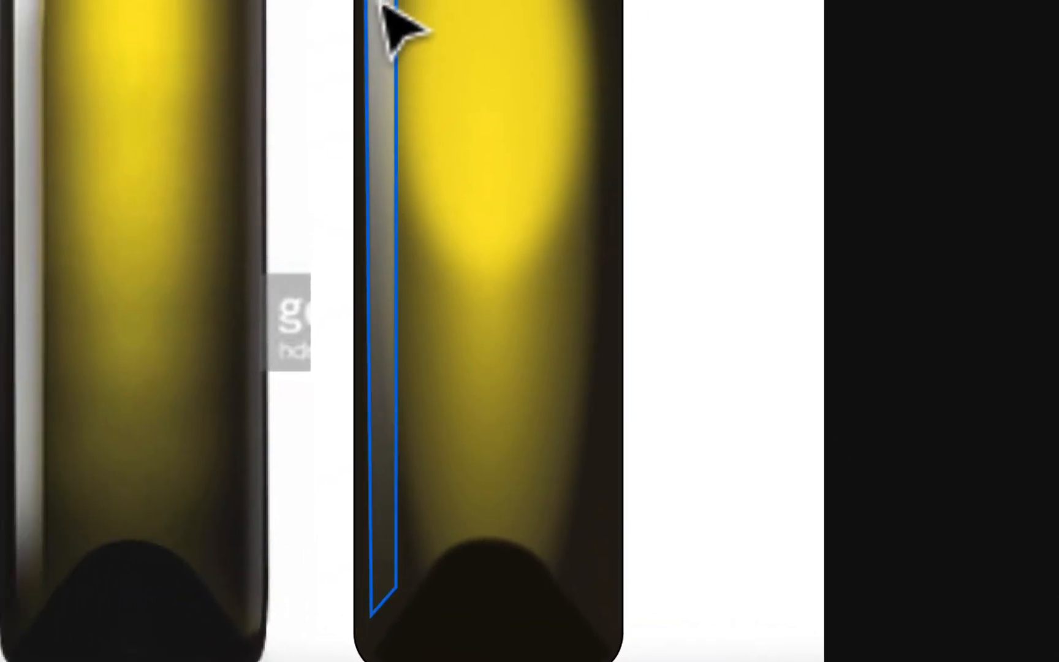
Step: Add another stop to the bottle highlight's gradient in its lower part, a little above the base indentation
left_click(380, 5)
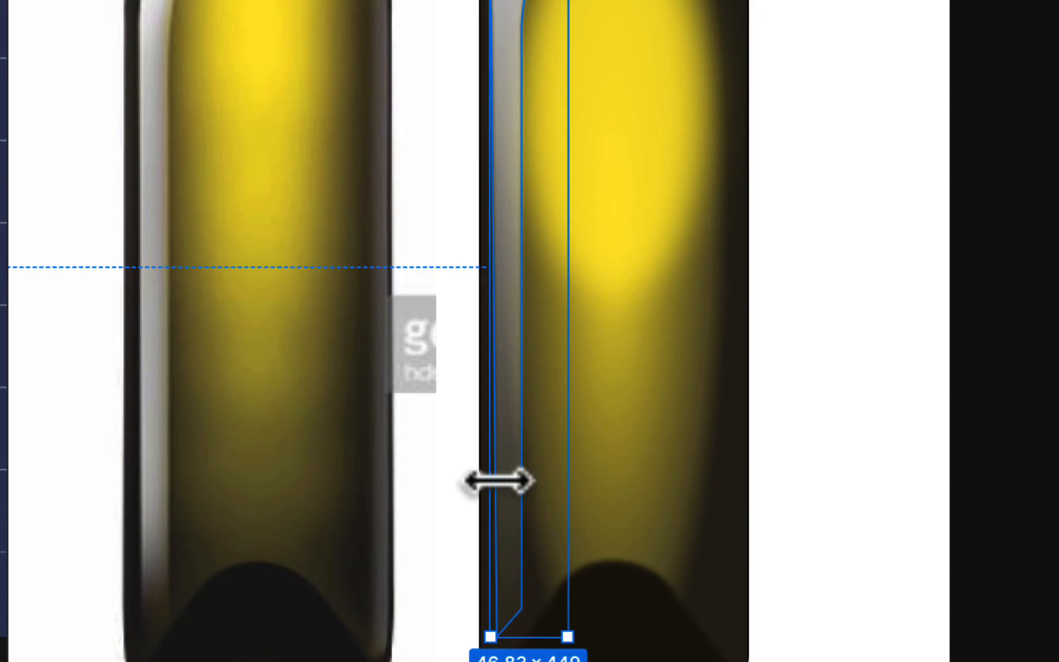
left_click(876, 283)
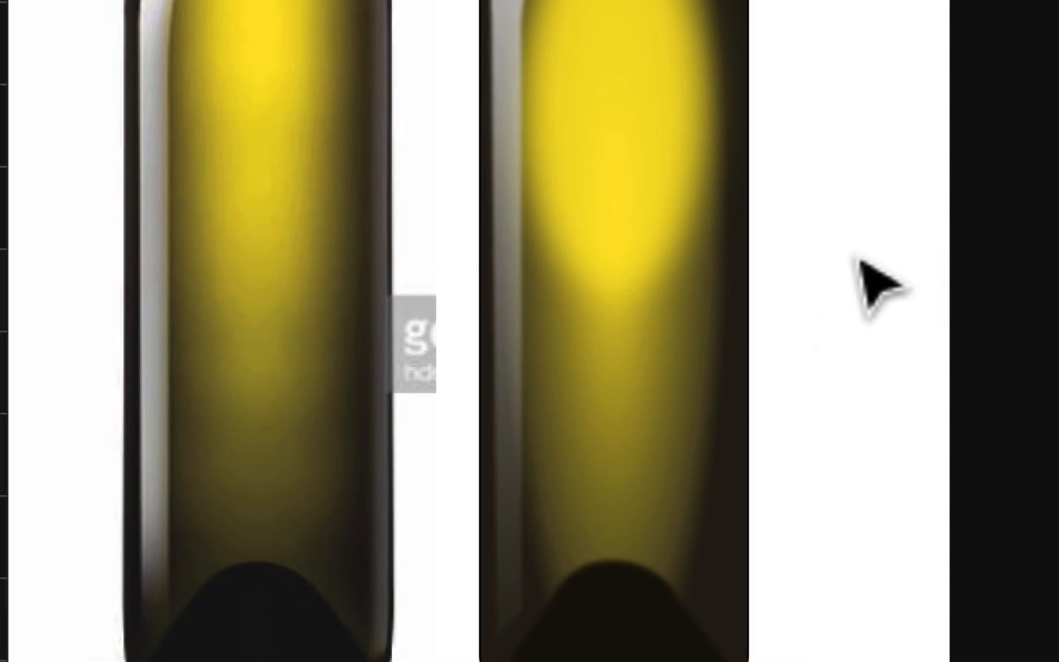
left_click(521, 90)
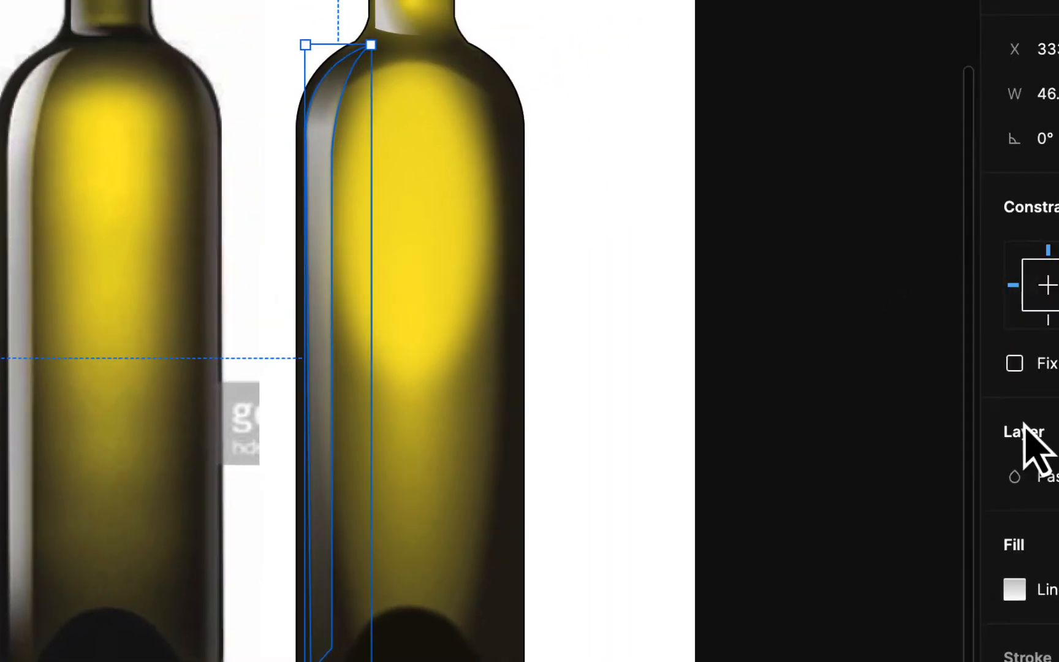
left_click(1014, 590)
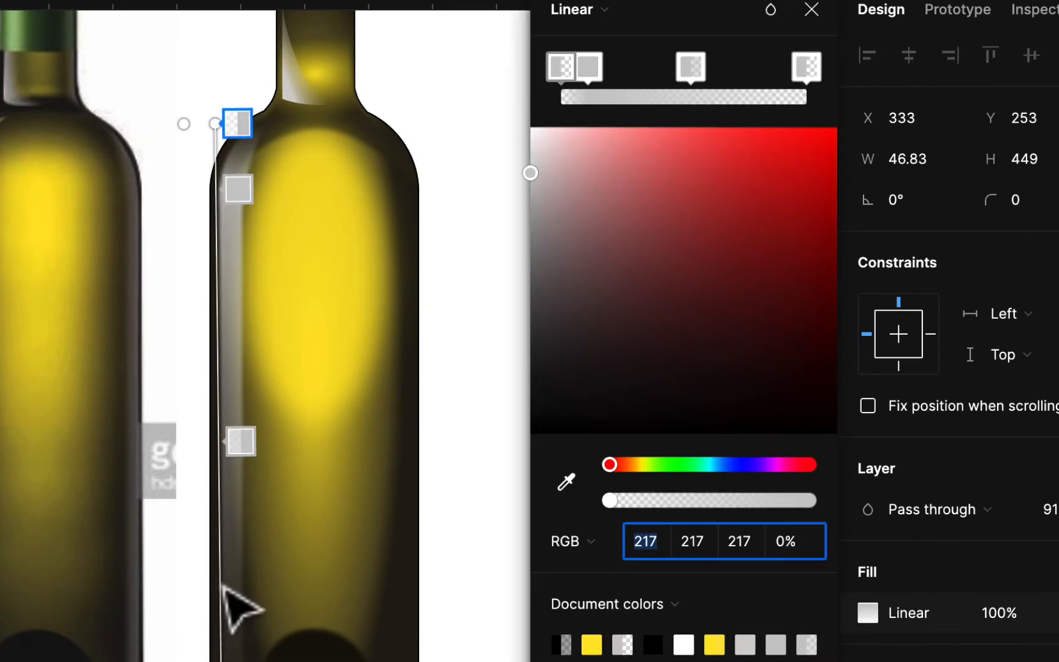
left_click(221, 578)
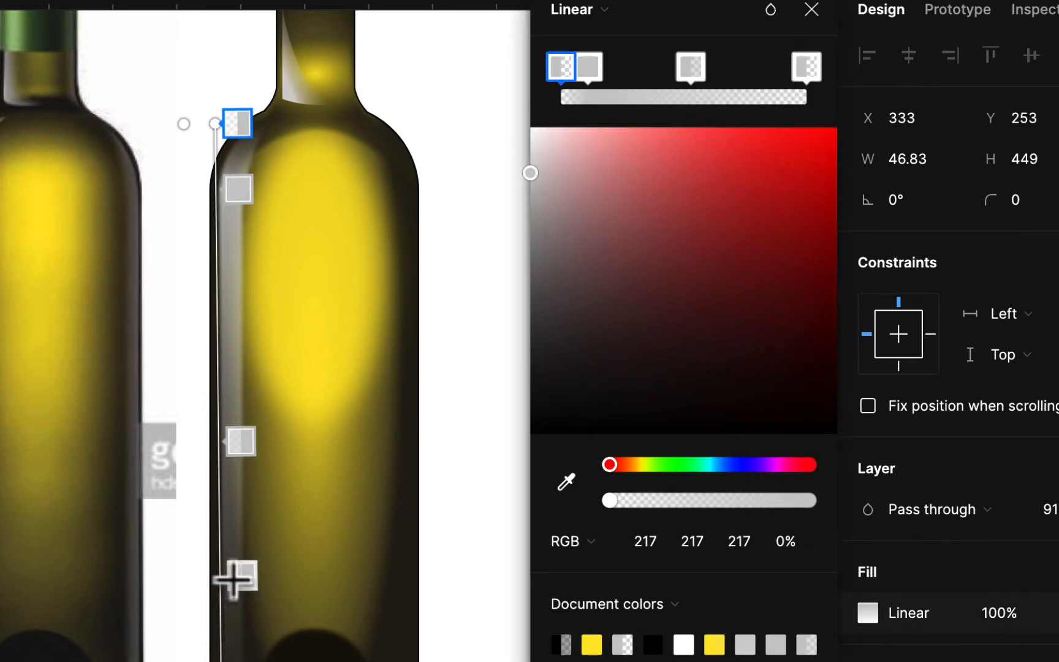
left_click(246, 574)
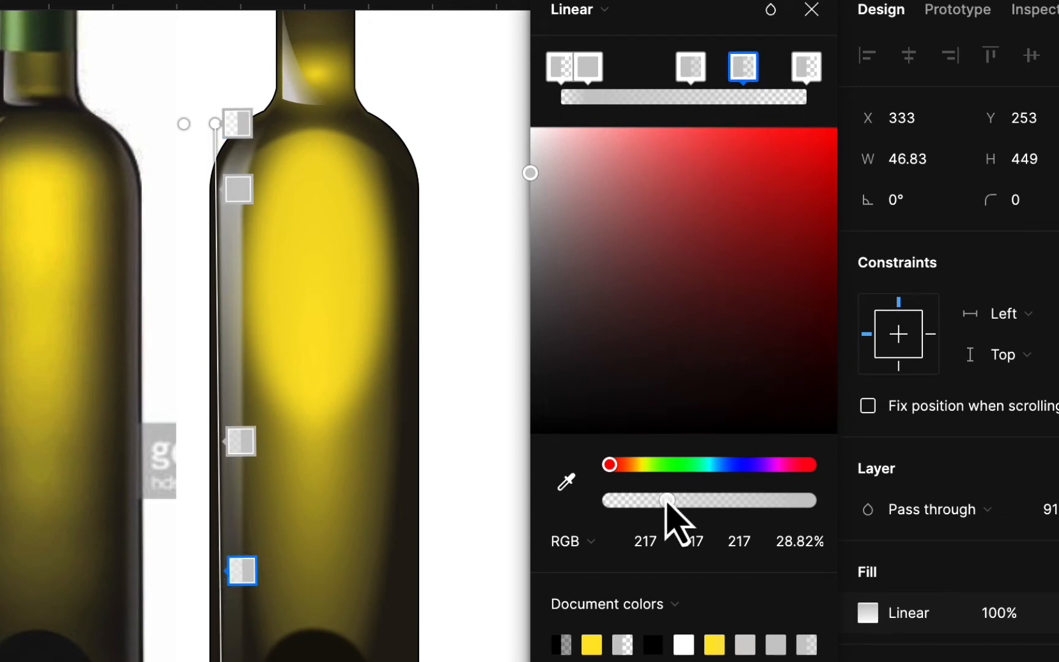
Step: Set the new gradient stop's opacity to 79% and raise the gradient's transparent end to just above the bottle's base
left_click_drag(667, 501, 727, 499)
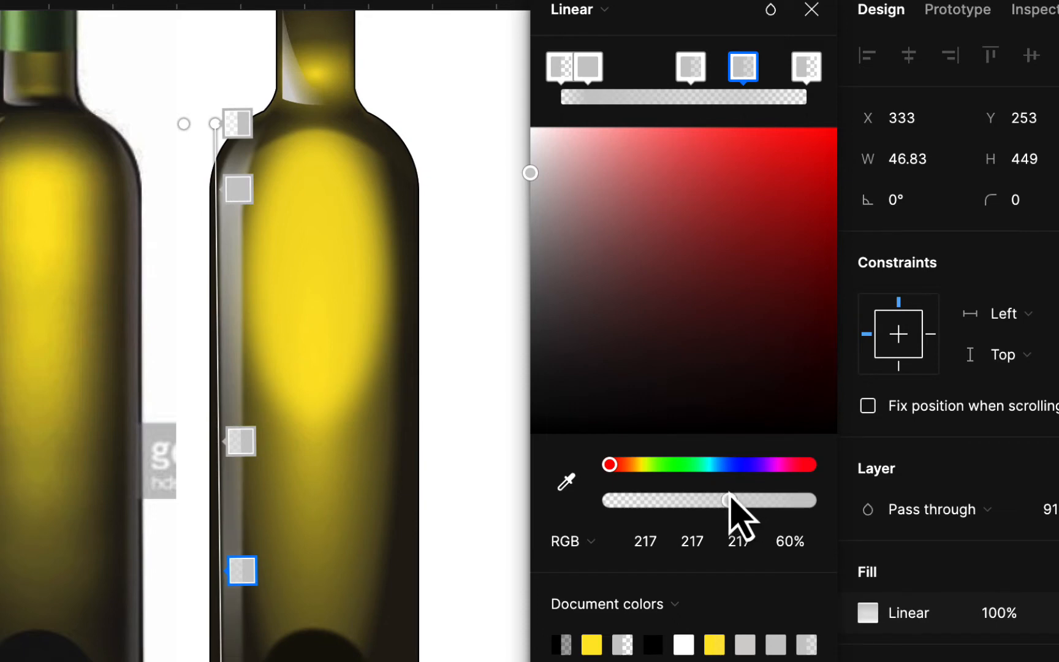
left_click_drag(730, 501, 768, 501)
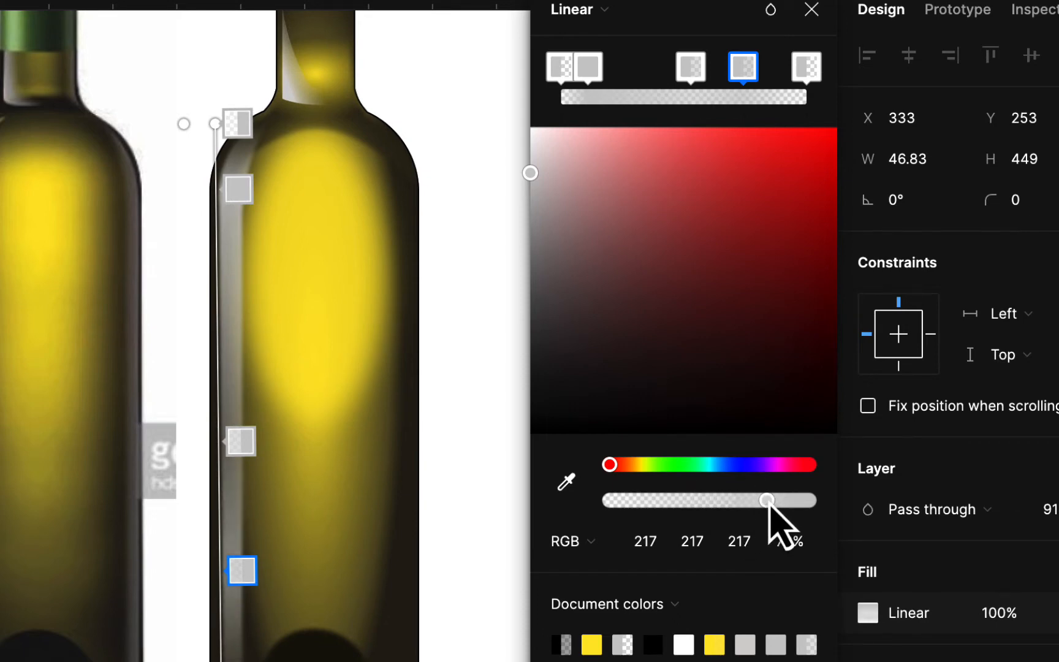
scroll(402, 444, "down", 4)
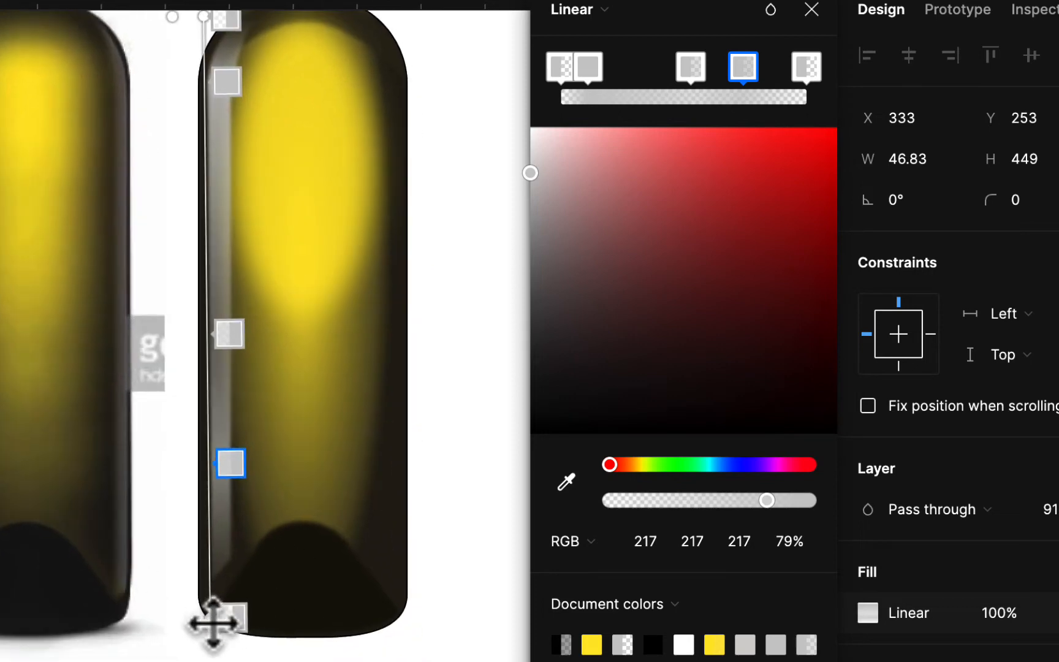
left_click_drag(211, 616, 218, 573)
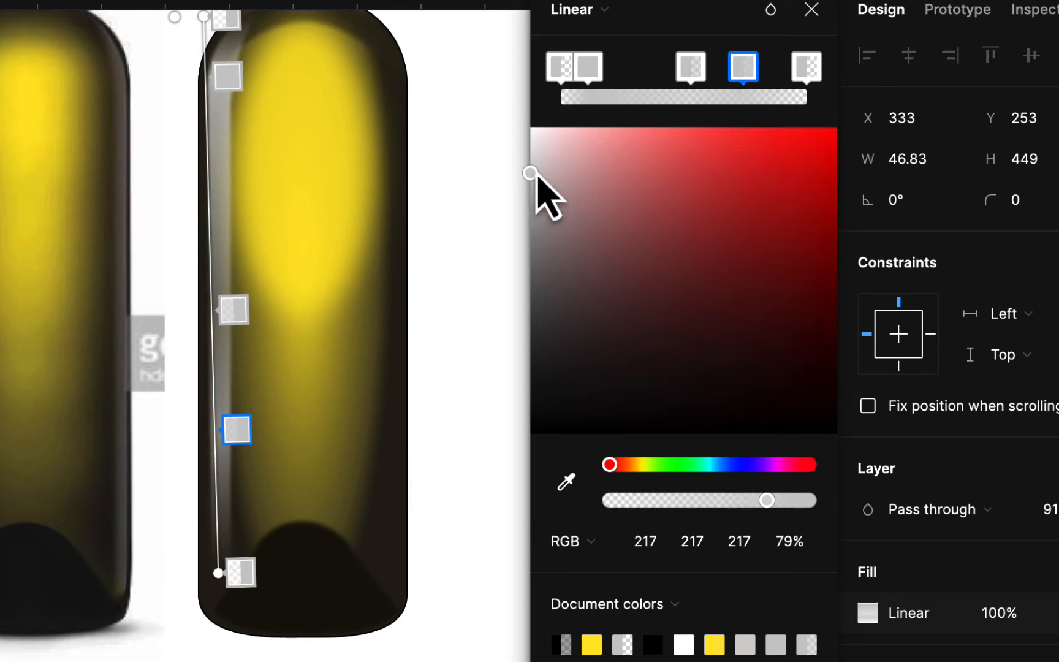
Step: Brighten the lower gradient stop to RGB 253, 250, 250 and the upper opaque stop to RGB 250, 244, 244
left_click_drag(531, 173, 534, 129)
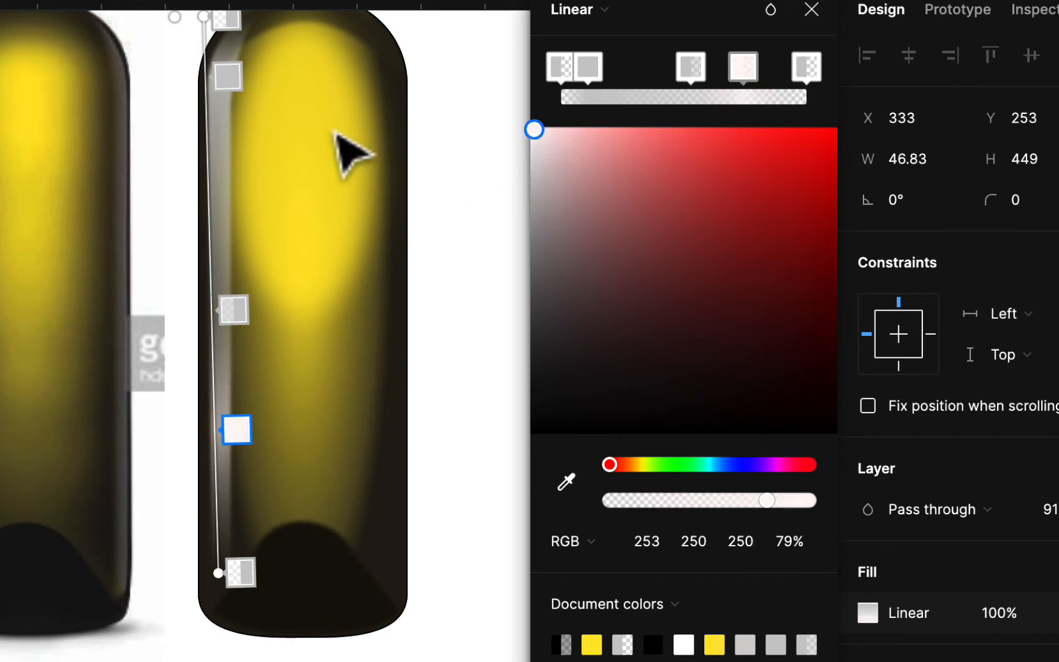
left_click(226, 75)
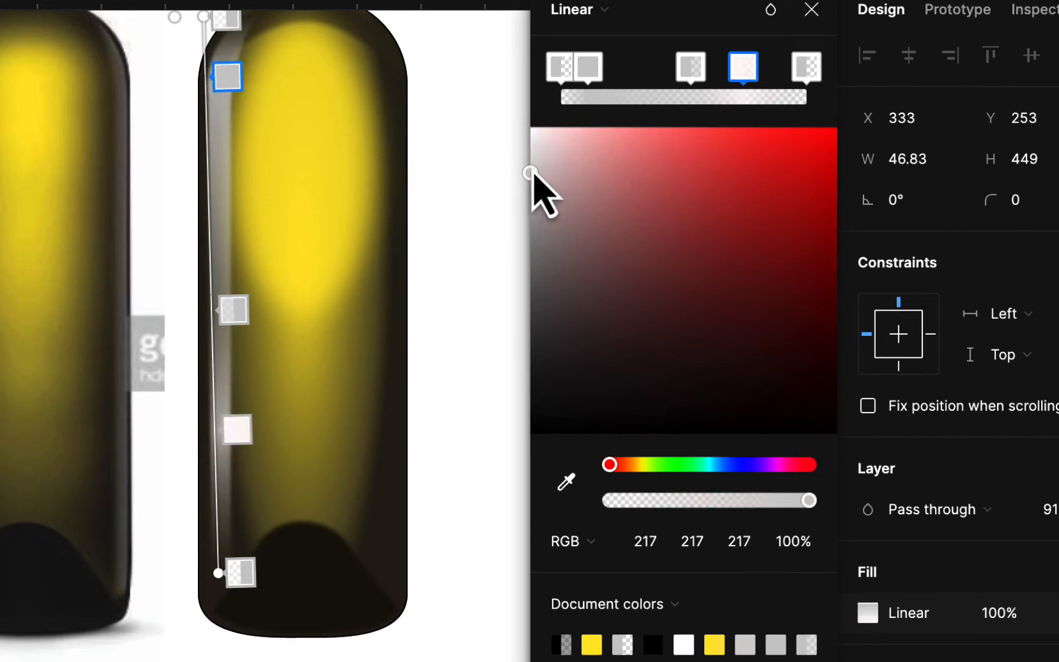
left_click_drag(531, 171, 540, 136)
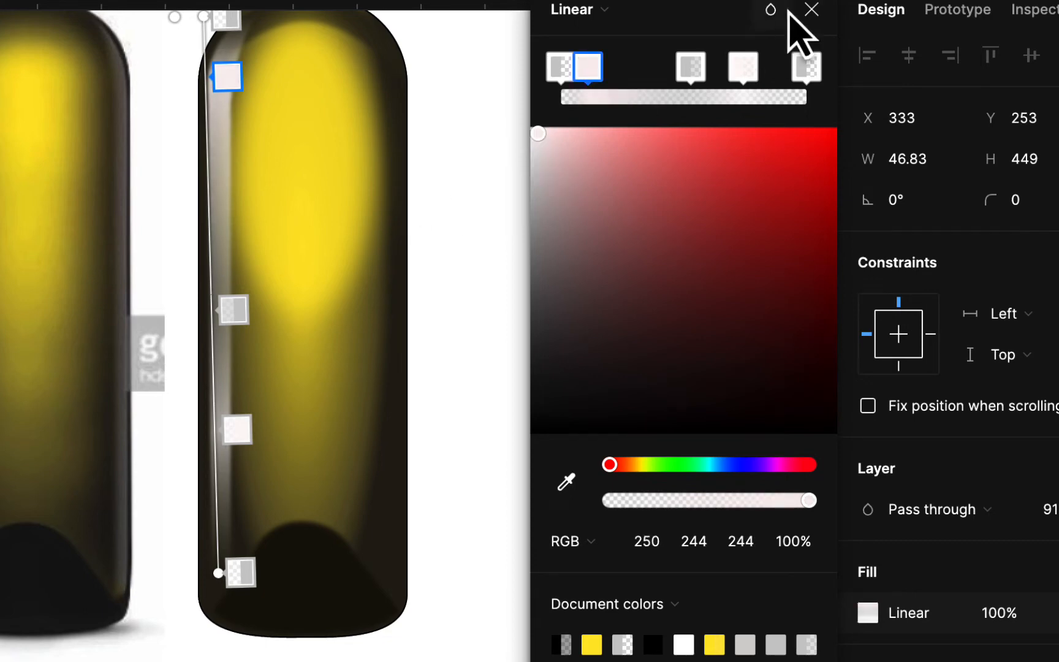
left_click(811, 9)
left_click(526, 216)
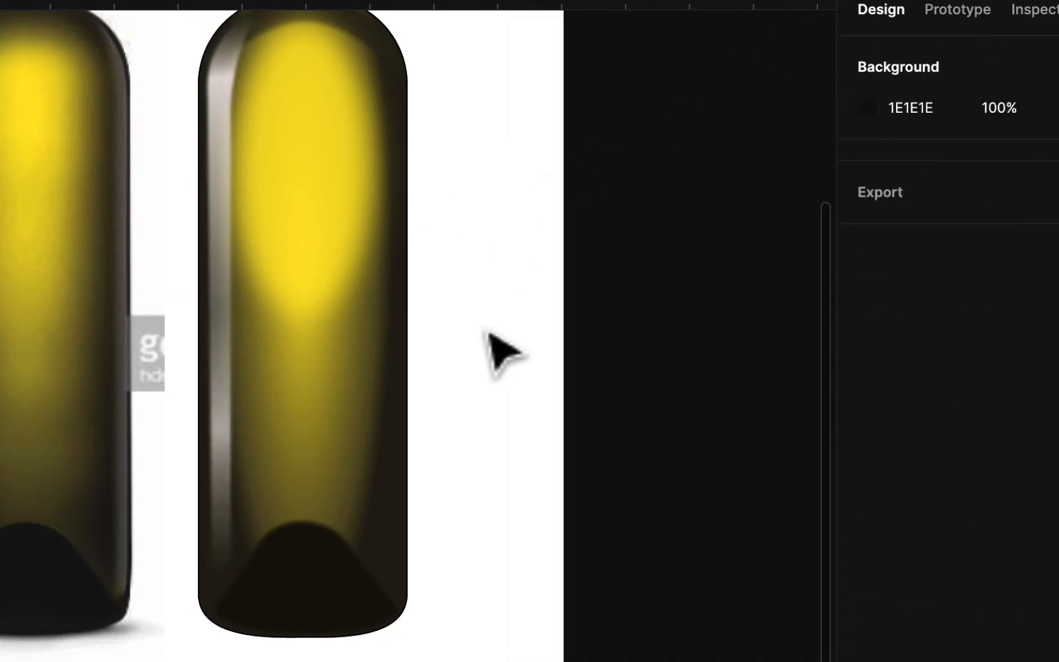
scroll(492, 350, "up", 4)
scroll(490, 333, "up", 1)
scroll(485, 335, "down", 3)
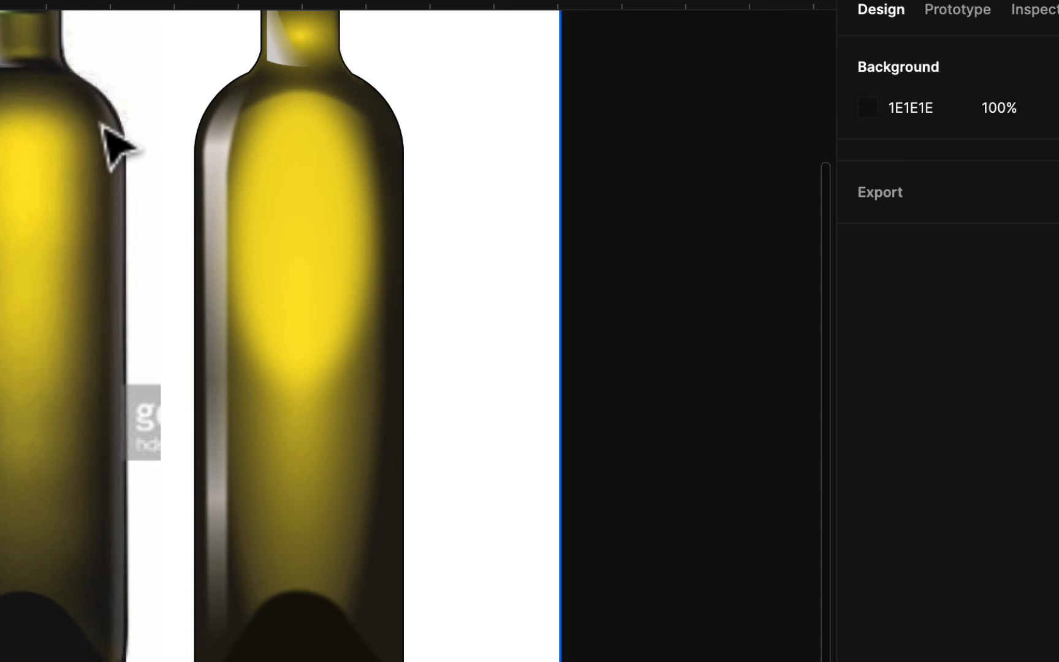
scroll(112, 144, "up", 5)
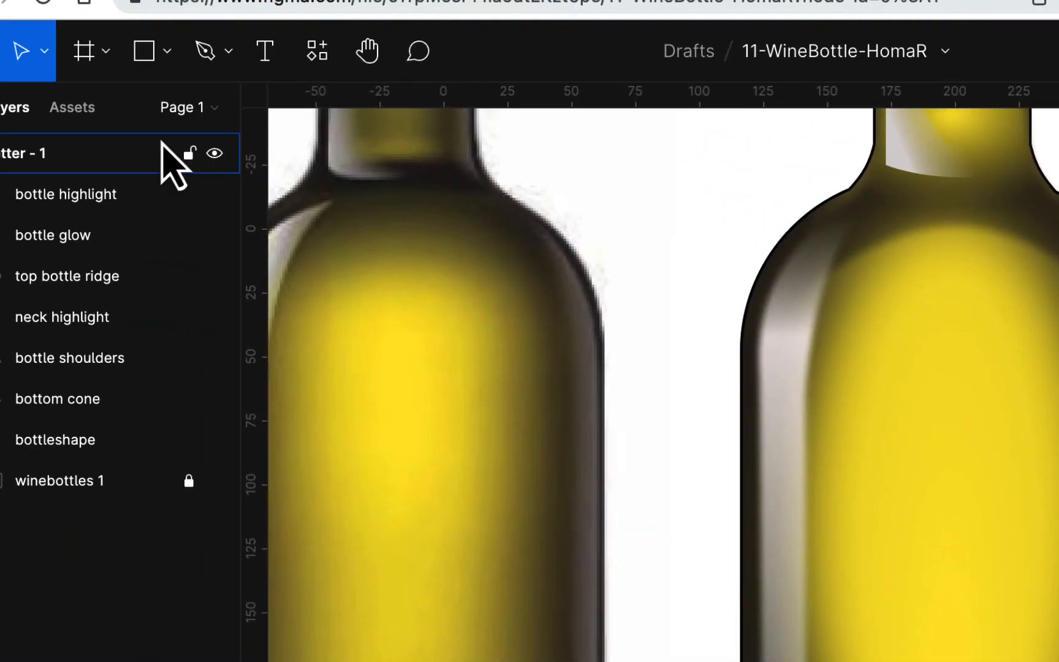
Step: Trace the outer edge of the reference bottle's right-side reflection with the Pen tool, curving down from the shoulder to near the base
left_click(204, 55)
left_click(516, 236)
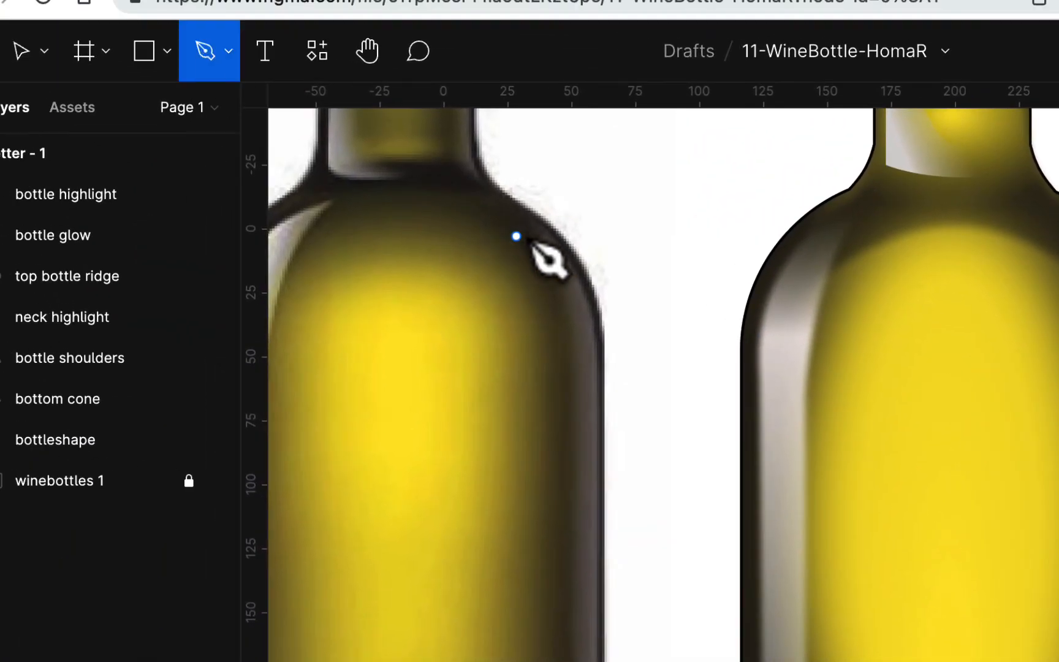
left_click(598, 372)
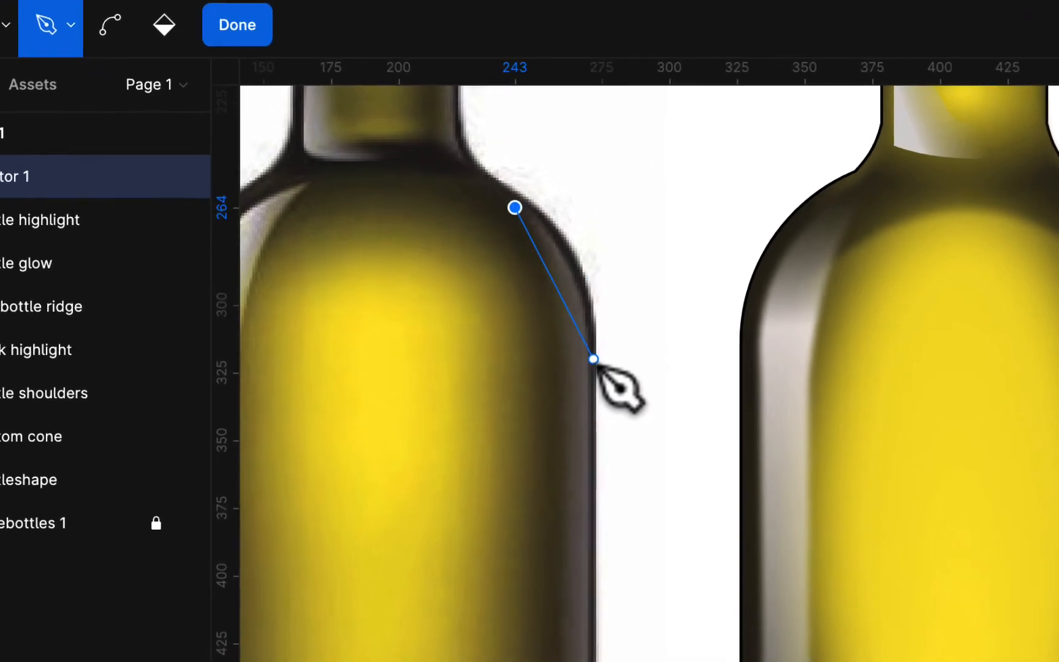
left_click_drag(584, 363, 585, 486)
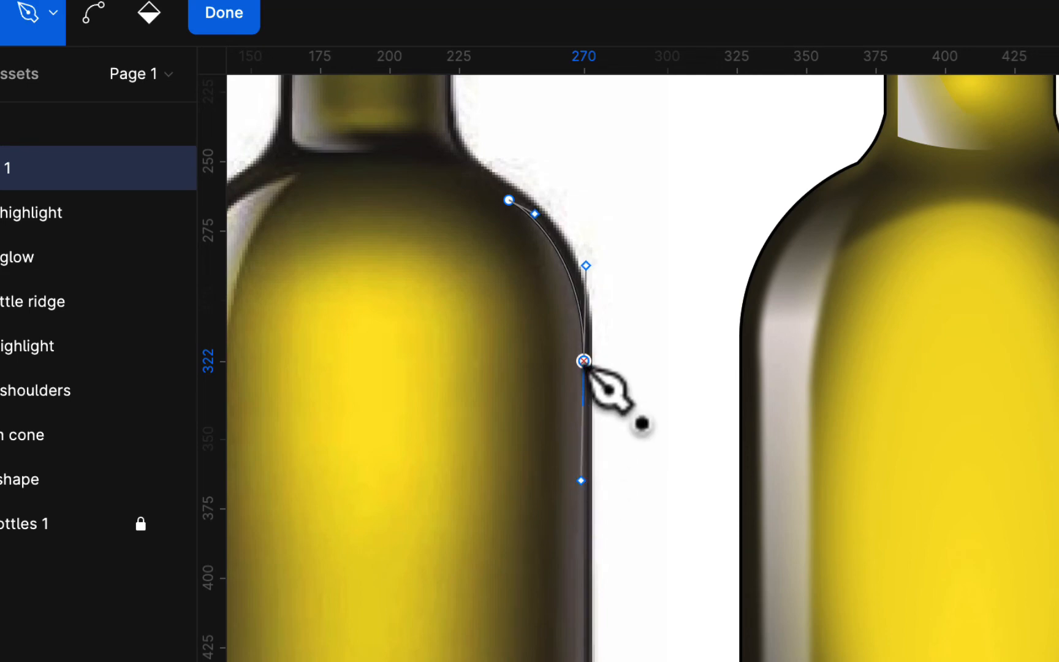
scroll(584, 361, "down", 10)
scroll(584, 361, "right", 2)
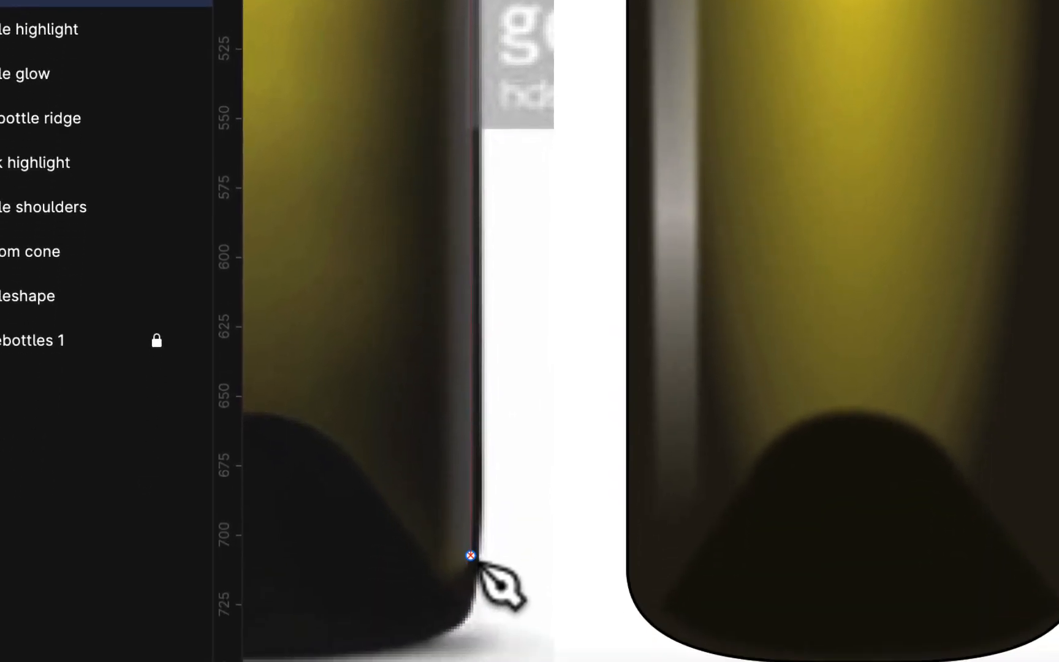
left_click(470, 558)
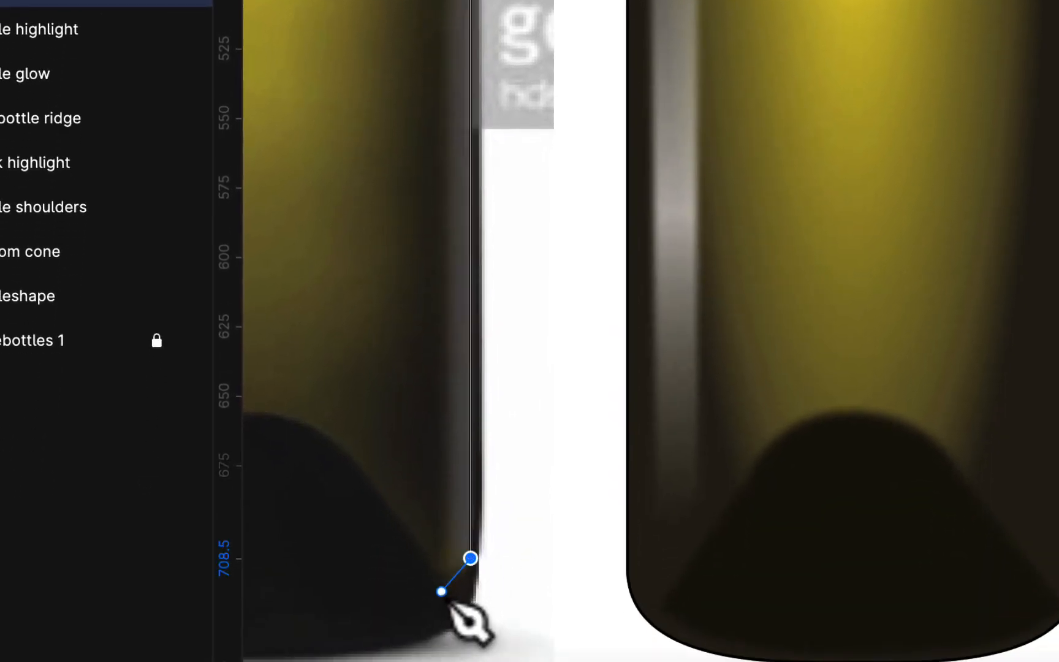
left_click(441, 592)
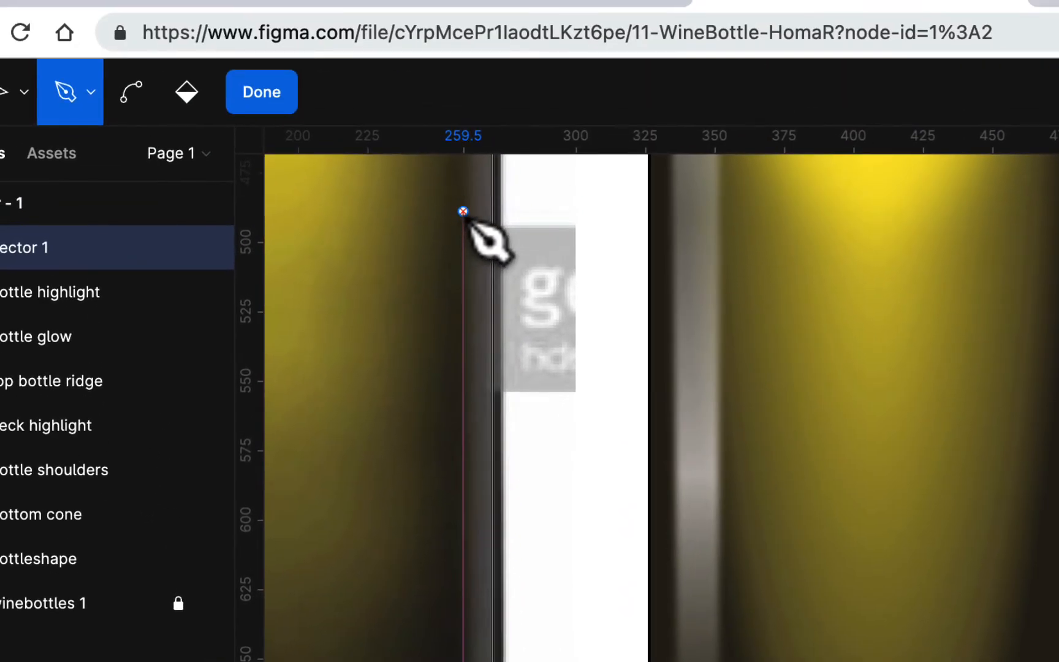
Step: Trace the reflection's inner edge back up to the shoulder and close it as a narrow shape about 27 by 457
scroll(464, 213, "up", 7)
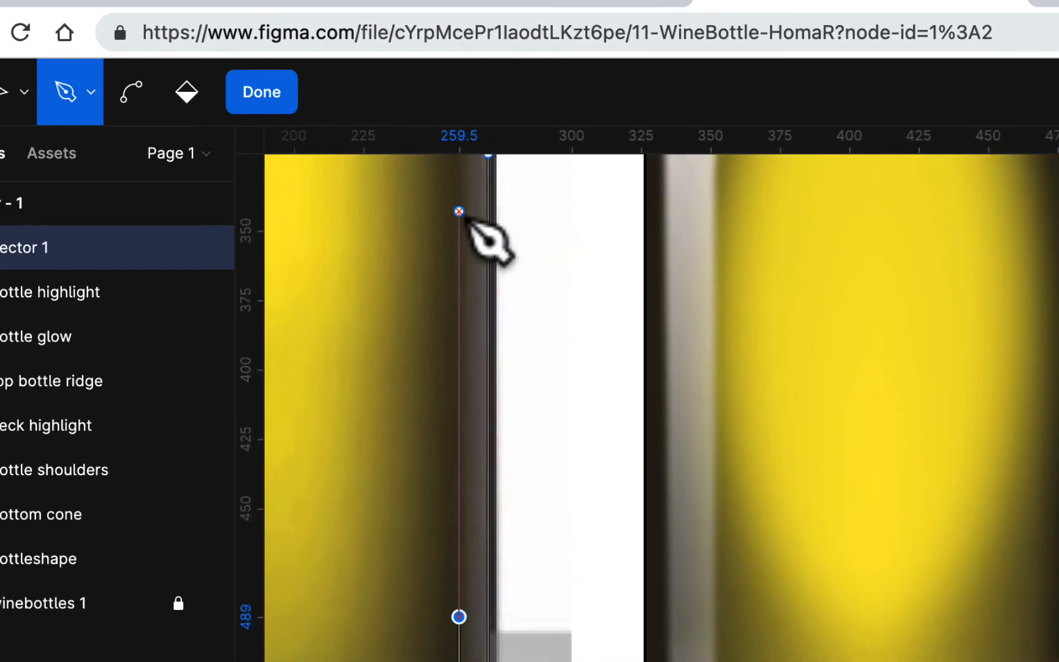
scroll(459, 212, "up", 3)
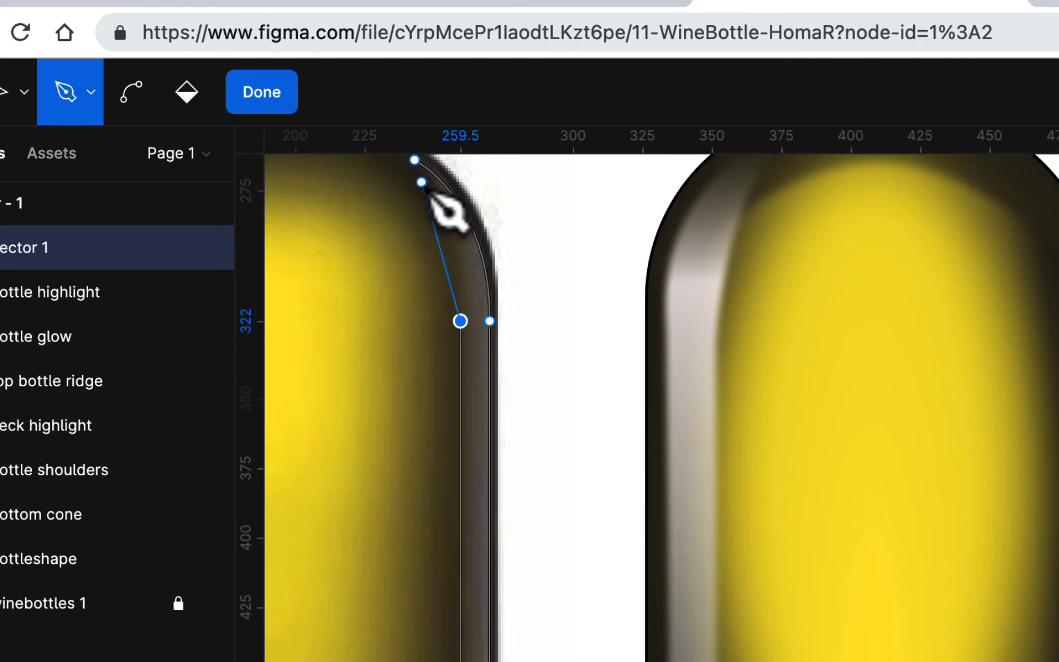
left_click_drag(415, 160, 363, 287)
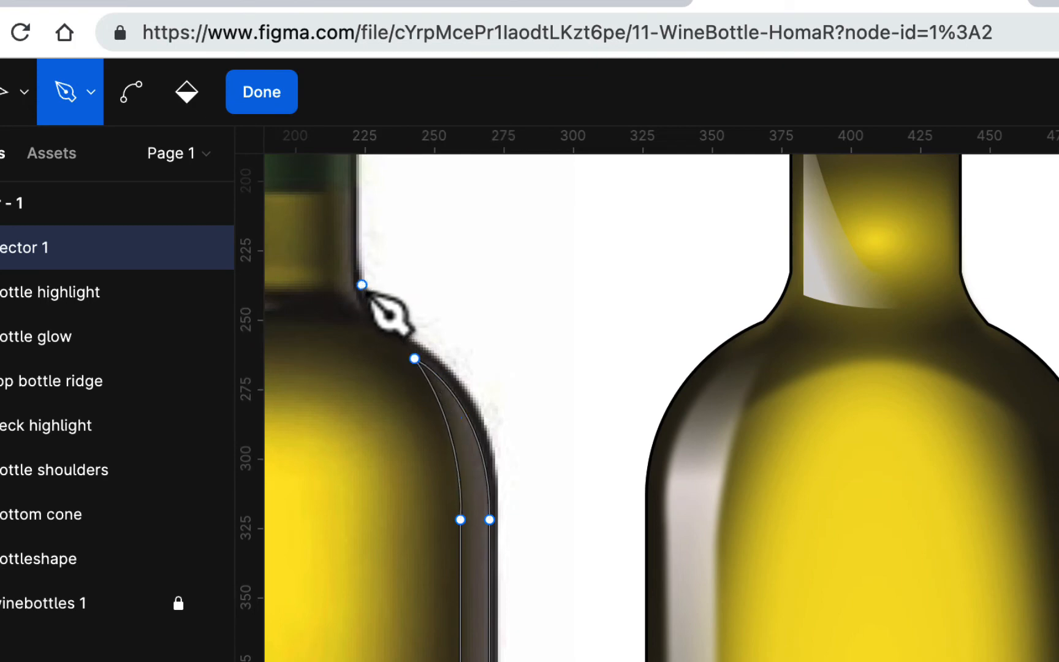
left_click_drag(368, 292, 368, 292)
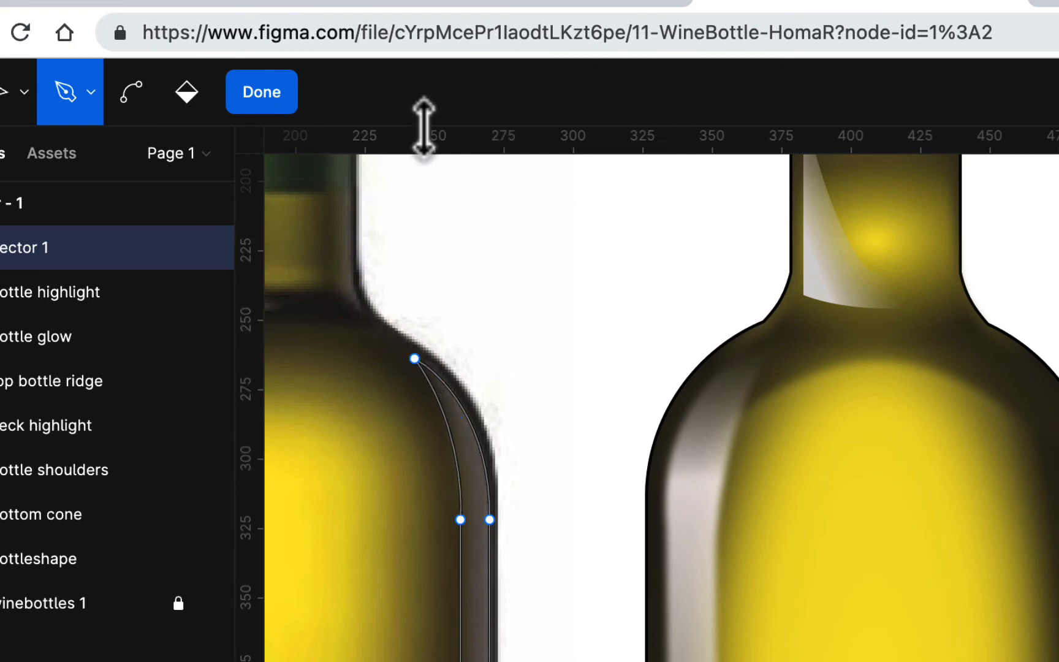
left_click(258, 99)
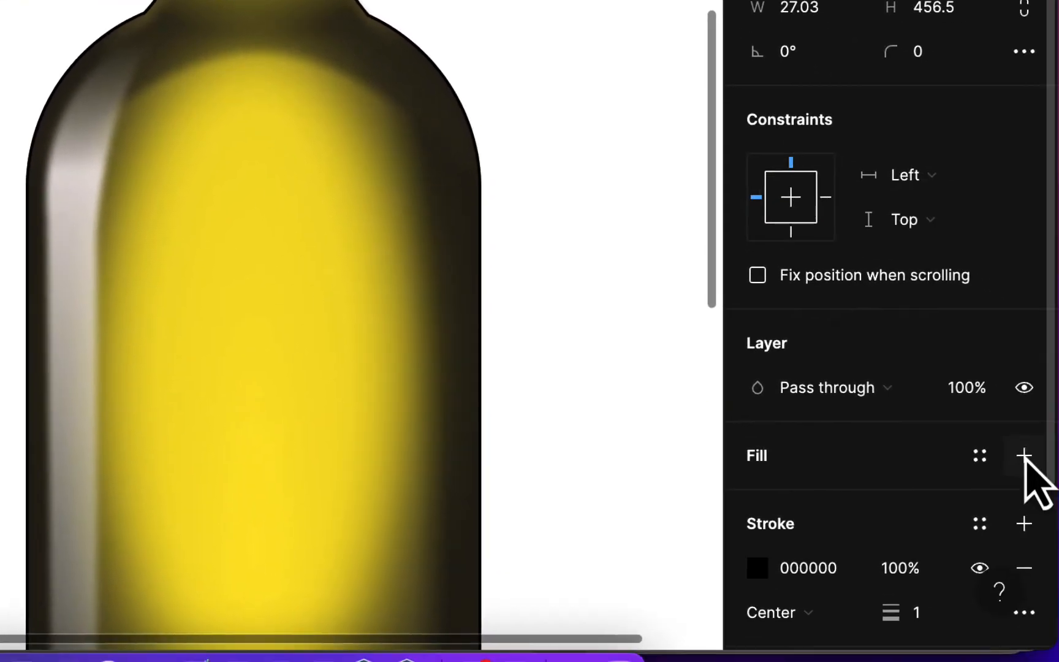
Step: Fill the new reflection shape with D9D9D9 and move it onto the illustrated bottle's right edge, at about X 460, Y 267
left_click(1024, 457)
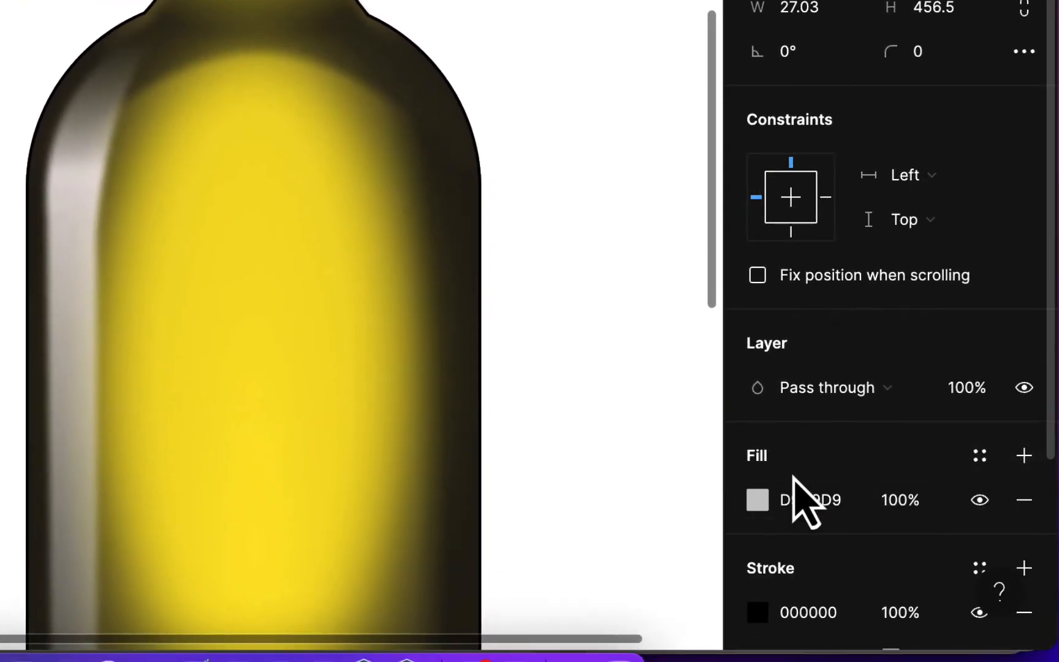
left_click_drag(38, 207, 459, 214)
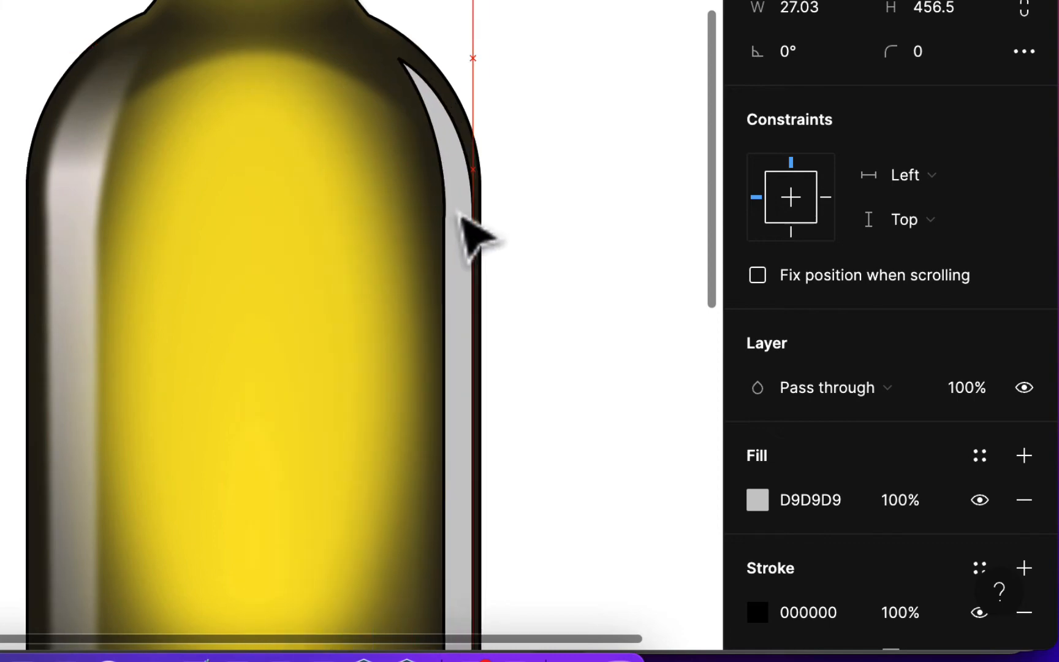
scroll(465, 228, "down", 10)
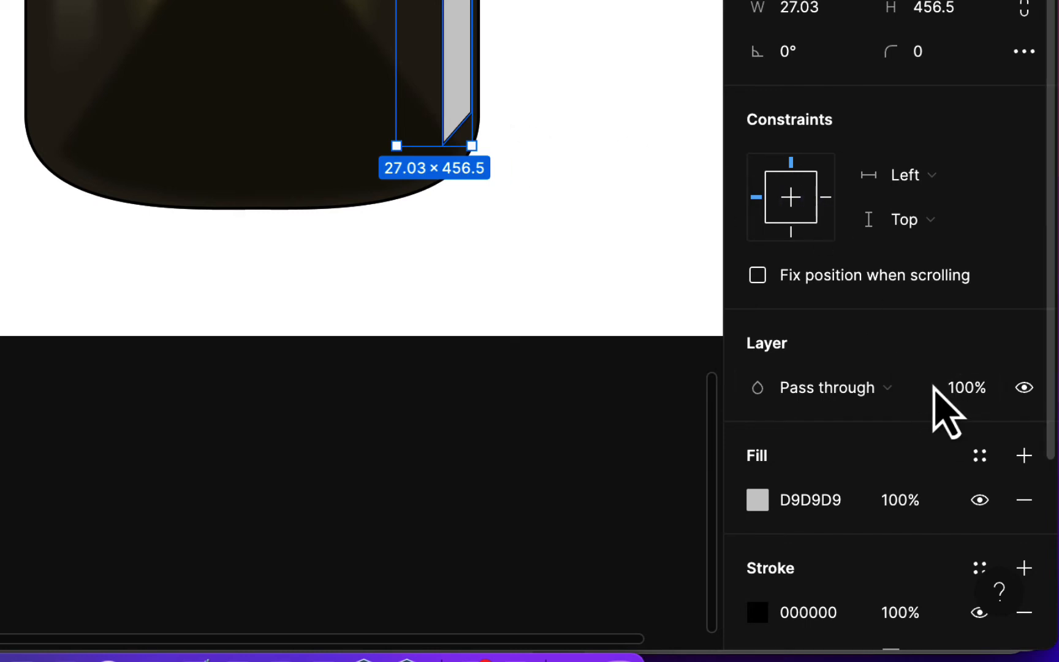
Step: Lower the right-side reflection's layer opacity to 36%
left_click_drag(934, 387, 794, 386)
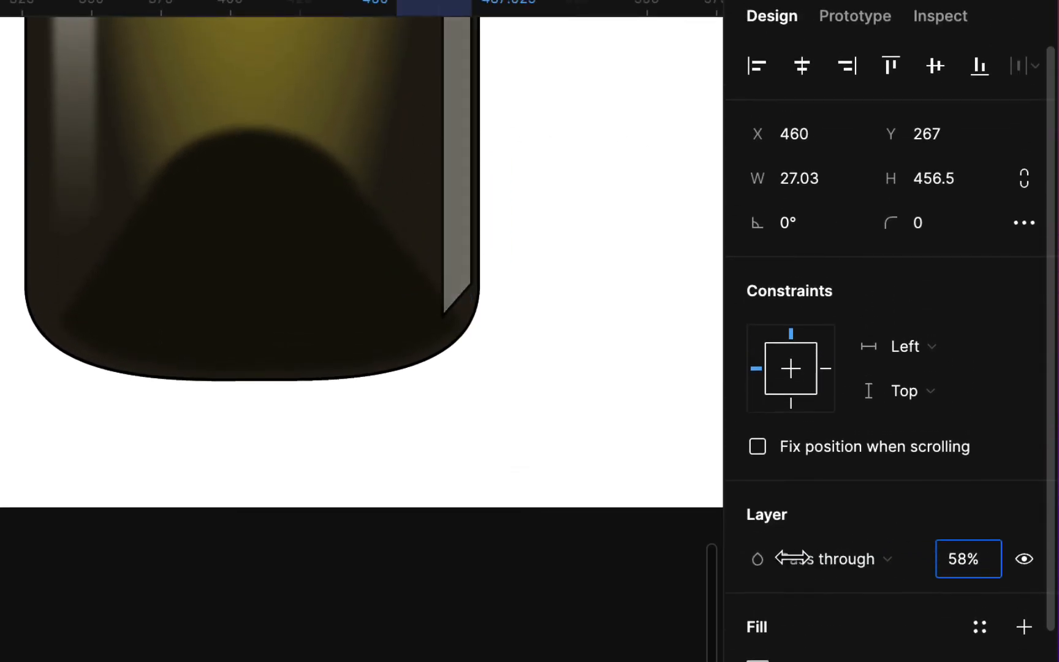
scroll(717, 272, "up", 5)
scroll(669, 284, "right", 1)
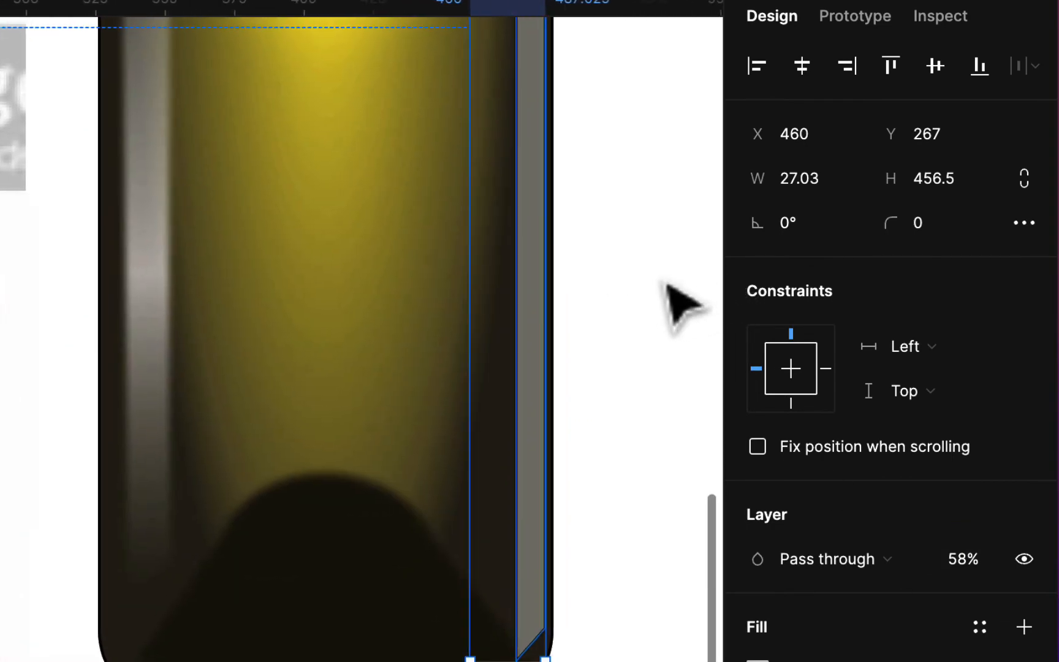
scroll(667, 285, "up", 6)
scroll(683, 307, "up", 5)
scroll(684, 307, "right", 3)
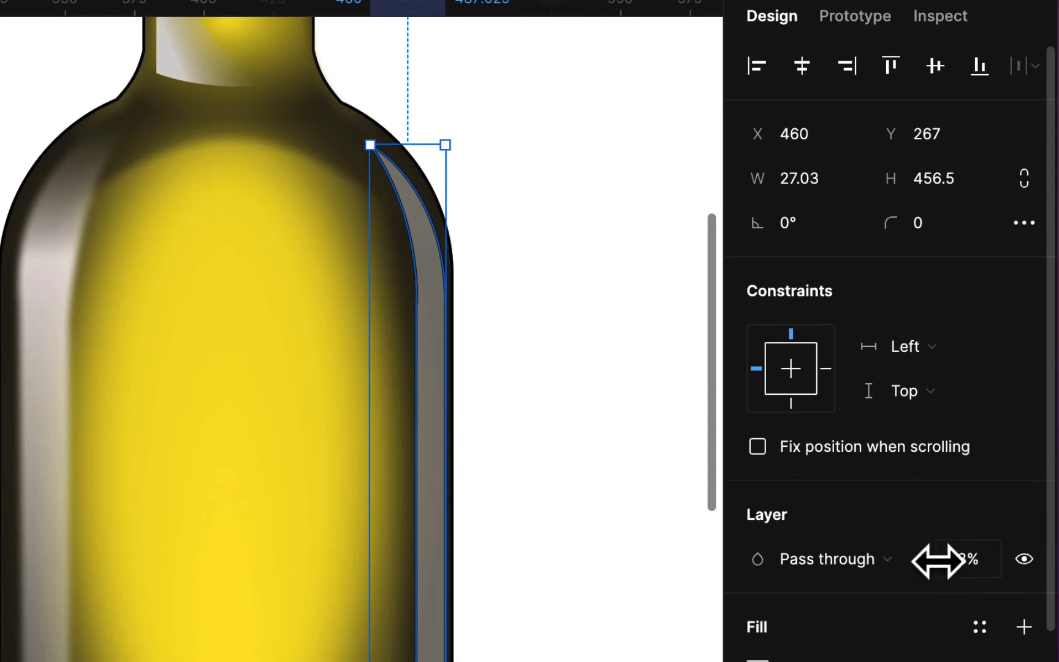
left_click_drag(938, 557, 900, 554)
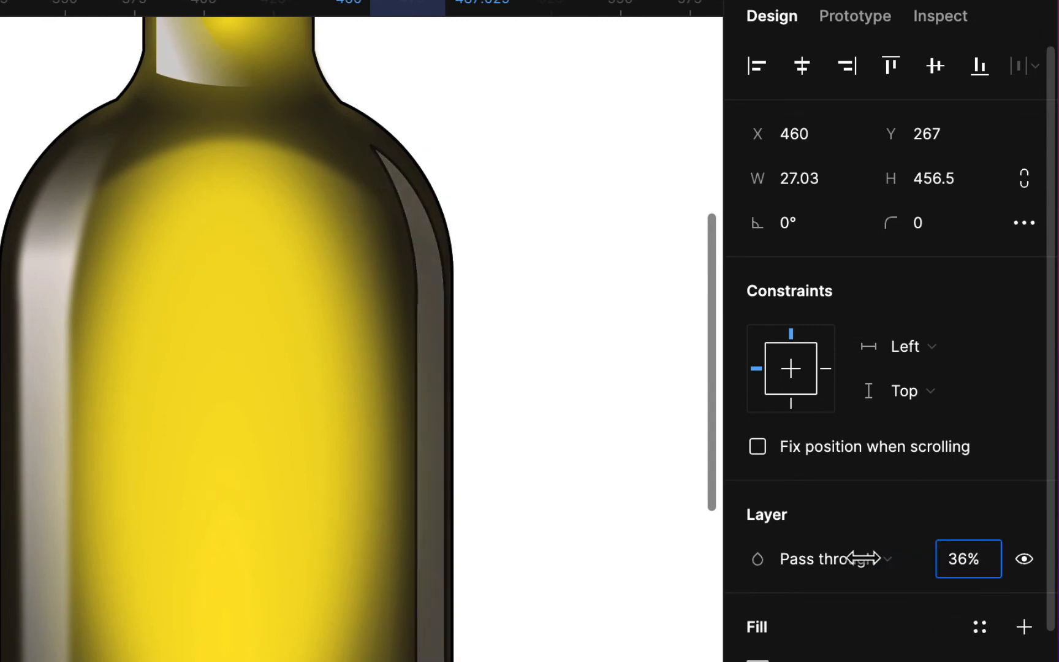
left_click_drag(864, 558, 864, 558)
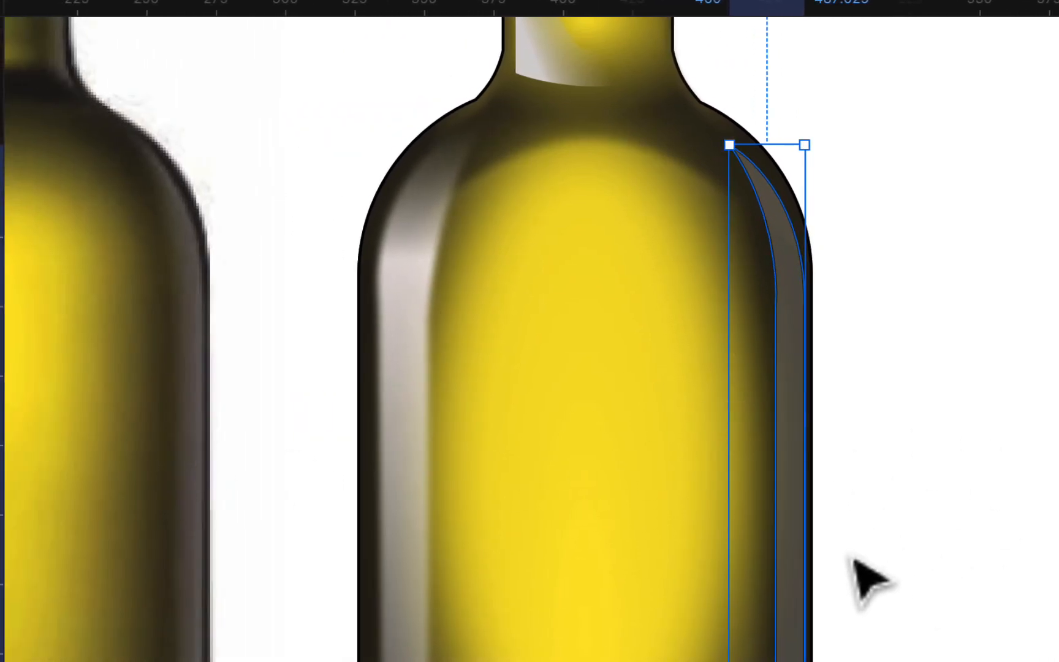
Step: Apply a layer blur of 4 to the right-side reflection
scroll(693, 498, "down", 4)
scroll(681, 489, "up", 1)
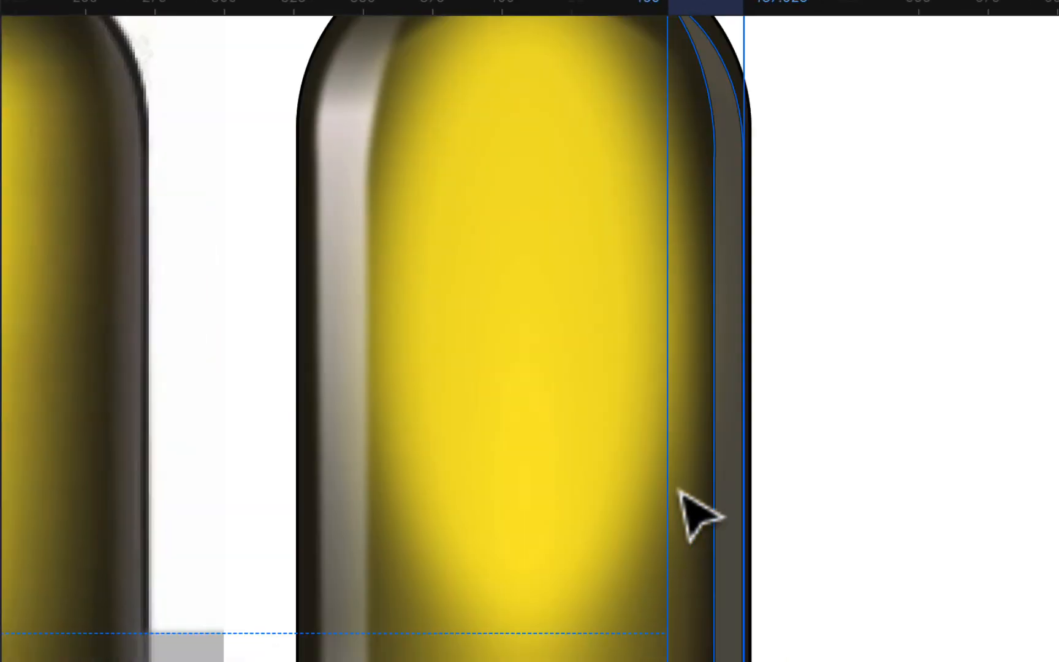
scroll(823, 517, "down", 4)
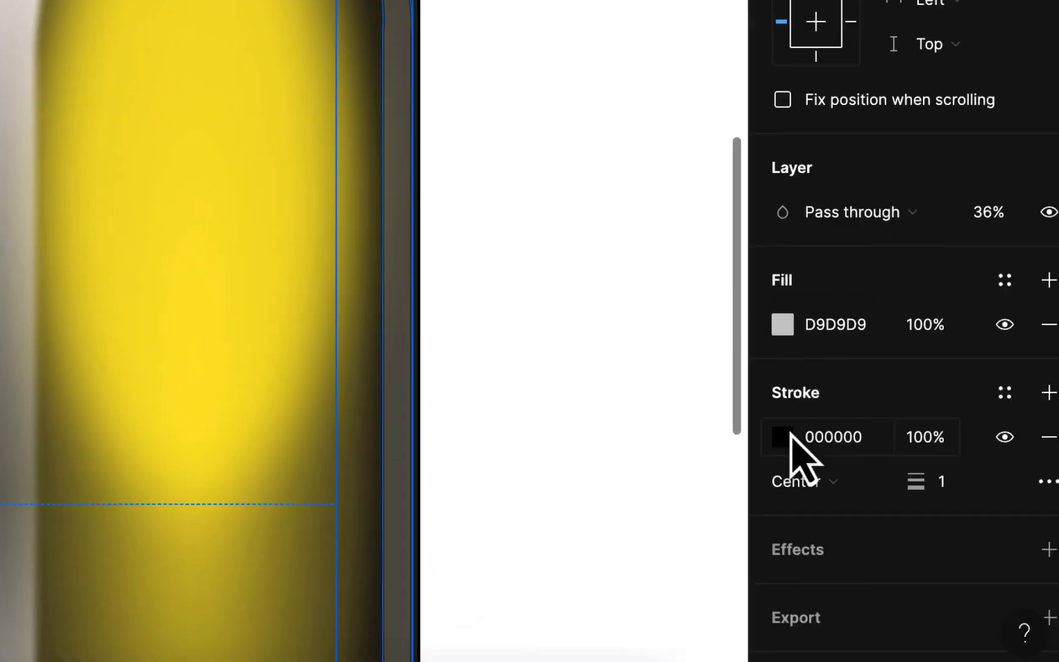
scroll(958, 579, "down", 1)
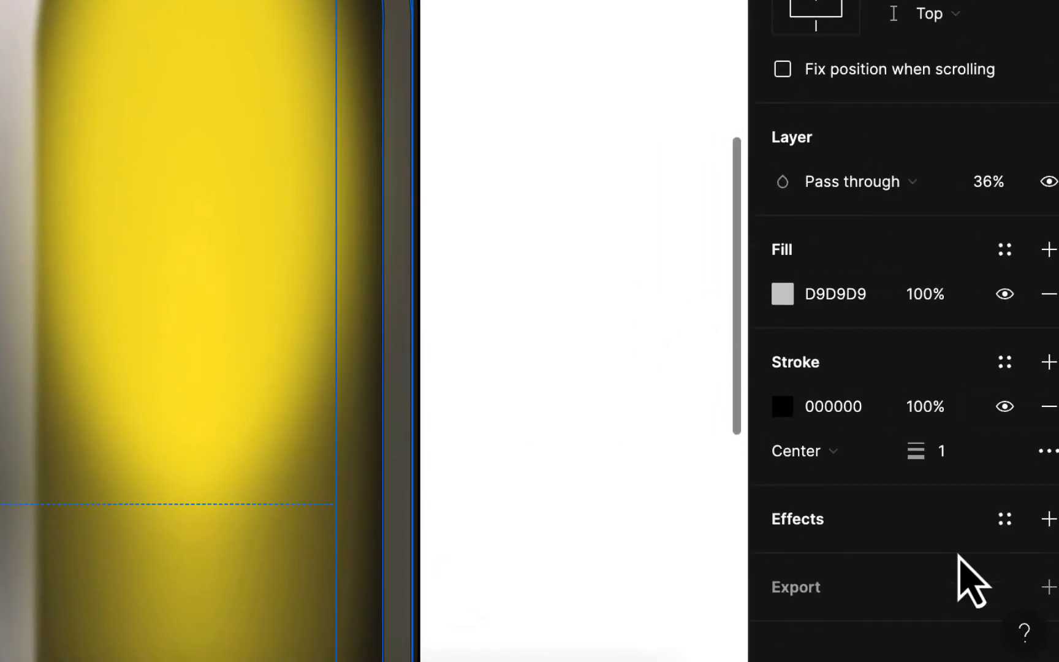
left_click(1047, 520)
left_click(971, 576)
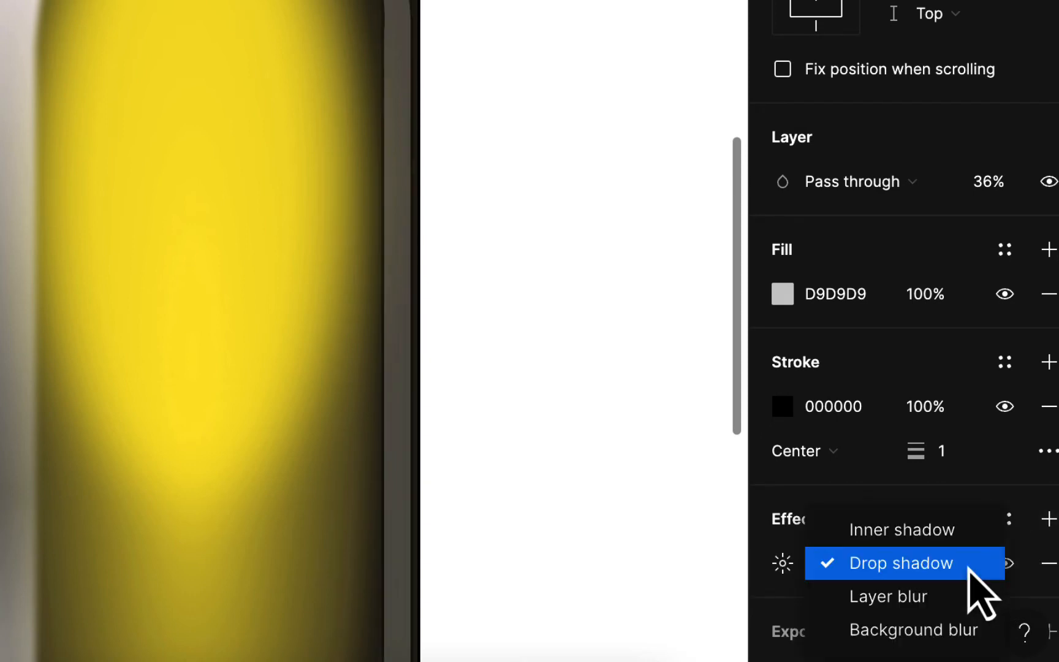
left_click(968, 597)
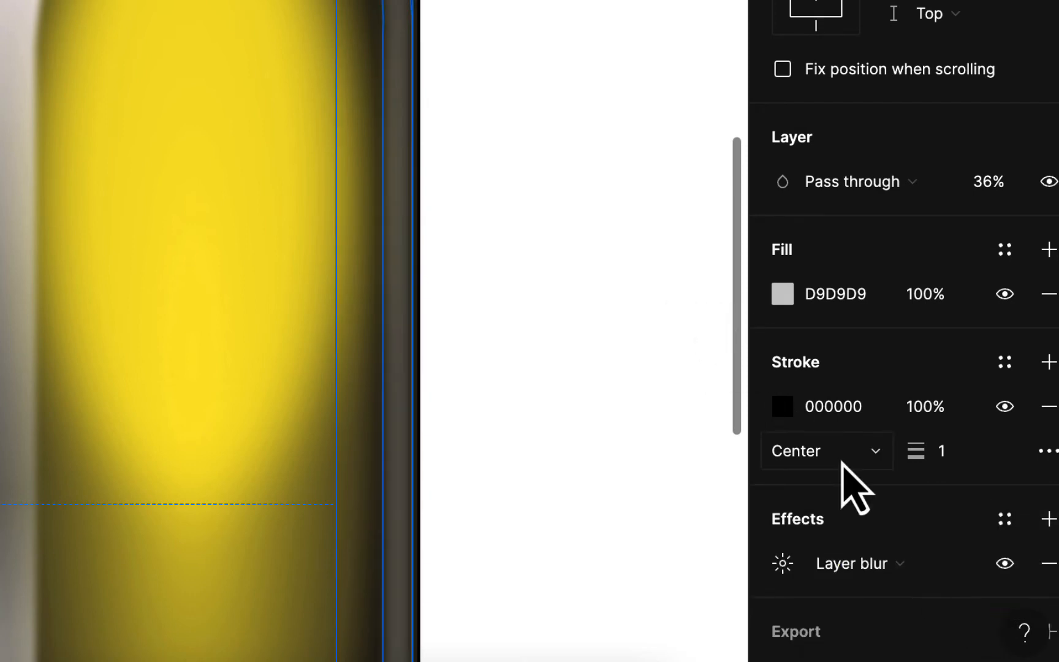
left_click(781, 563)
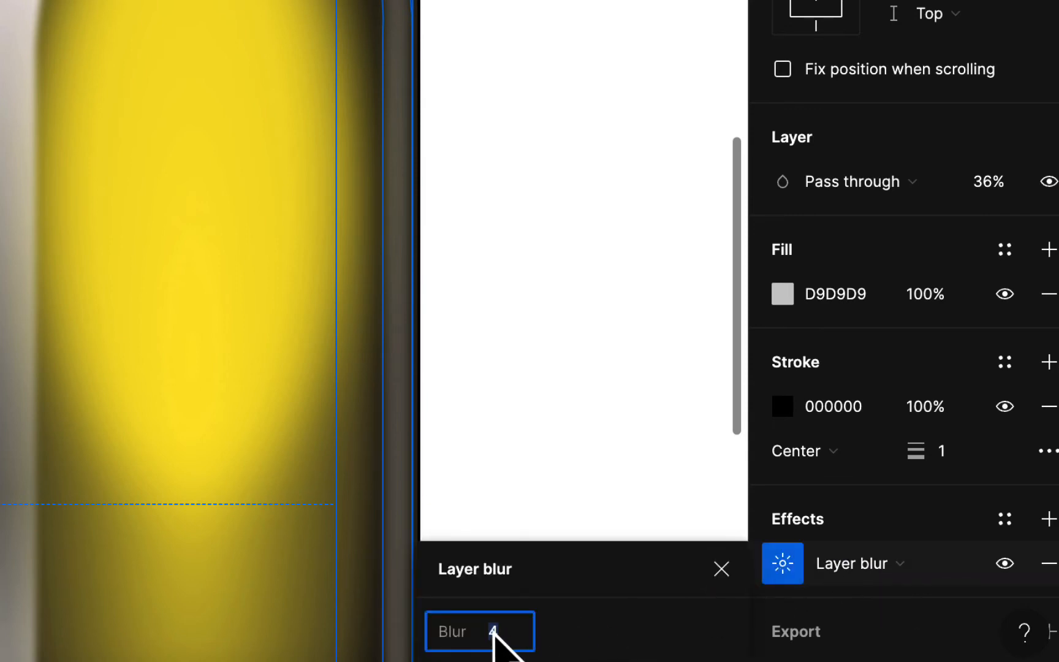
left_click(576, 387)
Step: Compare the illustrated bottle with the reference photo from base to neck
scroll(577, 387, "up", 3)
scroll(576, 386, "left", 2)
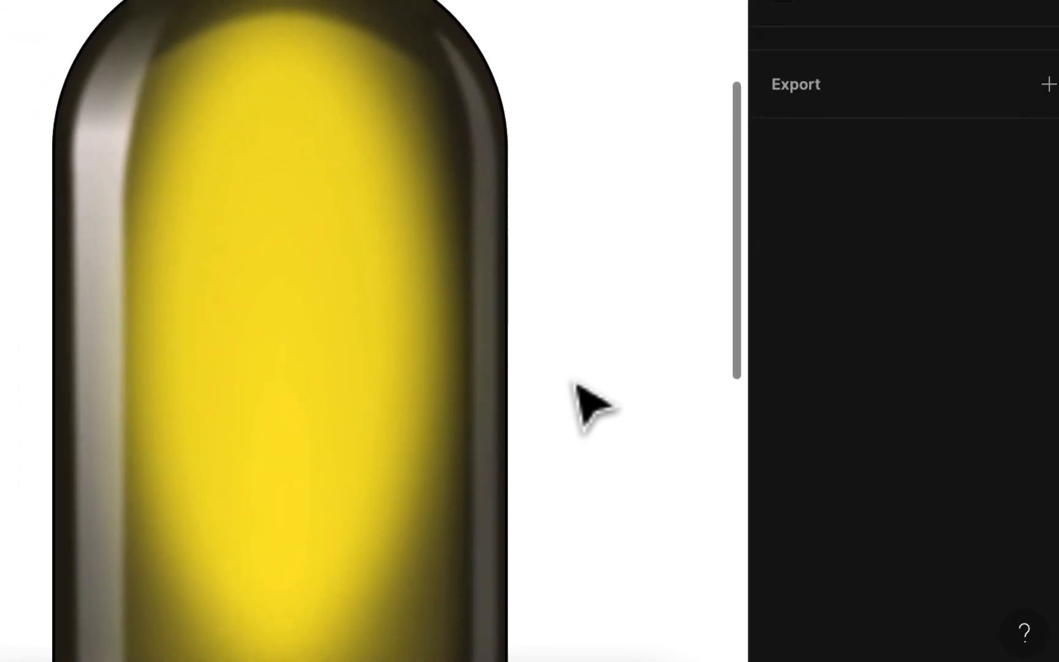
scroll(585, 402, "down", 3)
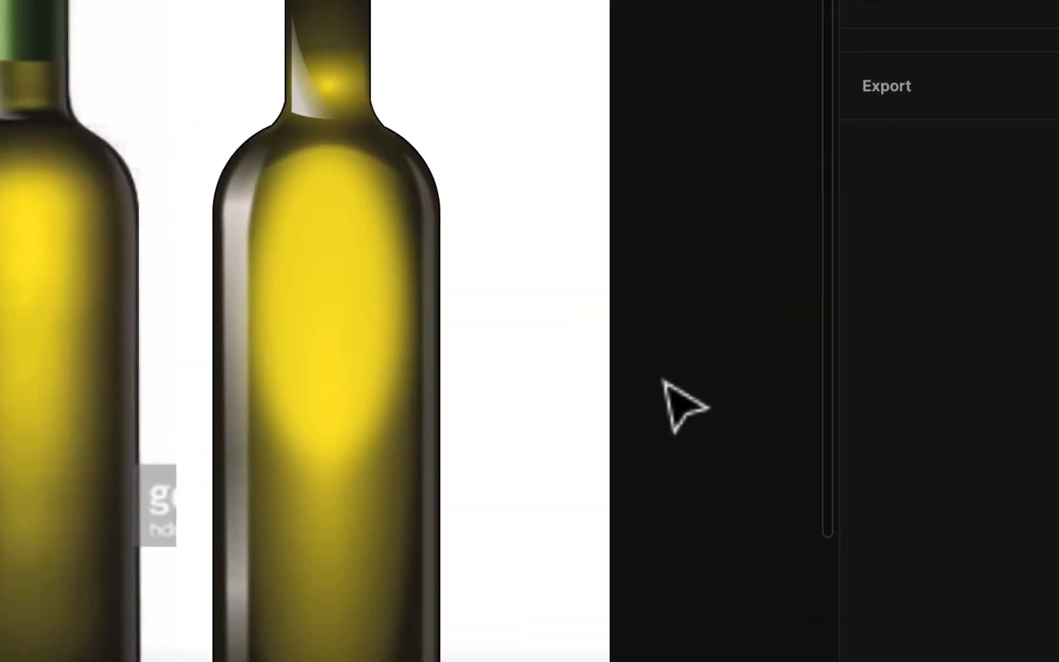
scroll(917, 397, "down", 3)
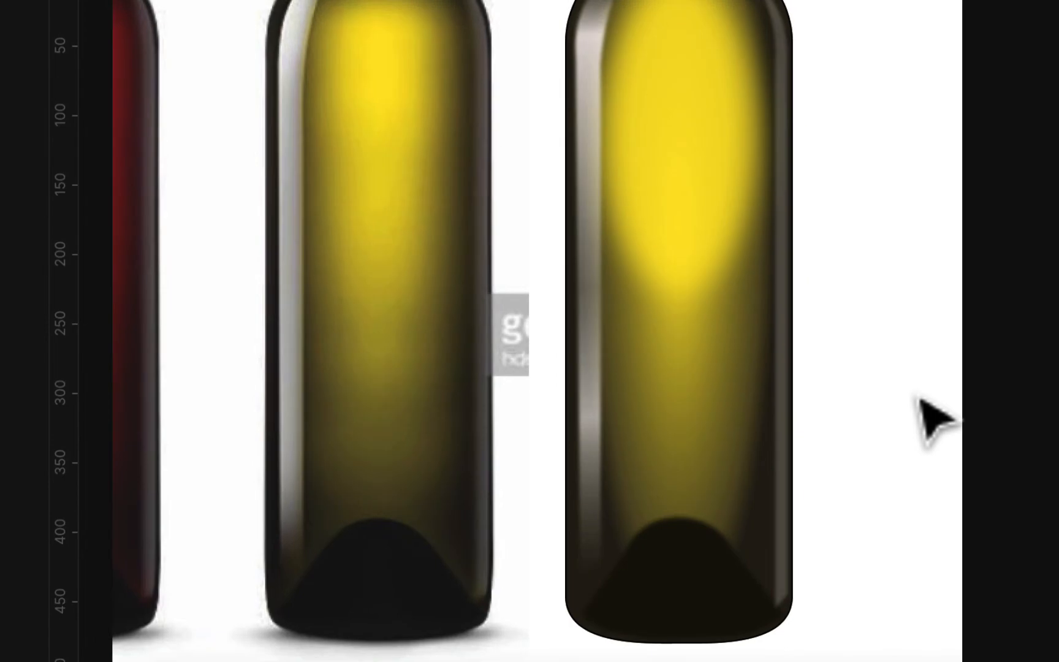
scroll(918, 397, "up", 3)
scroll(918, 398, "right", 2)
scroll(938, 420, "up", 5)
scroll(939, 420, "left", 2)
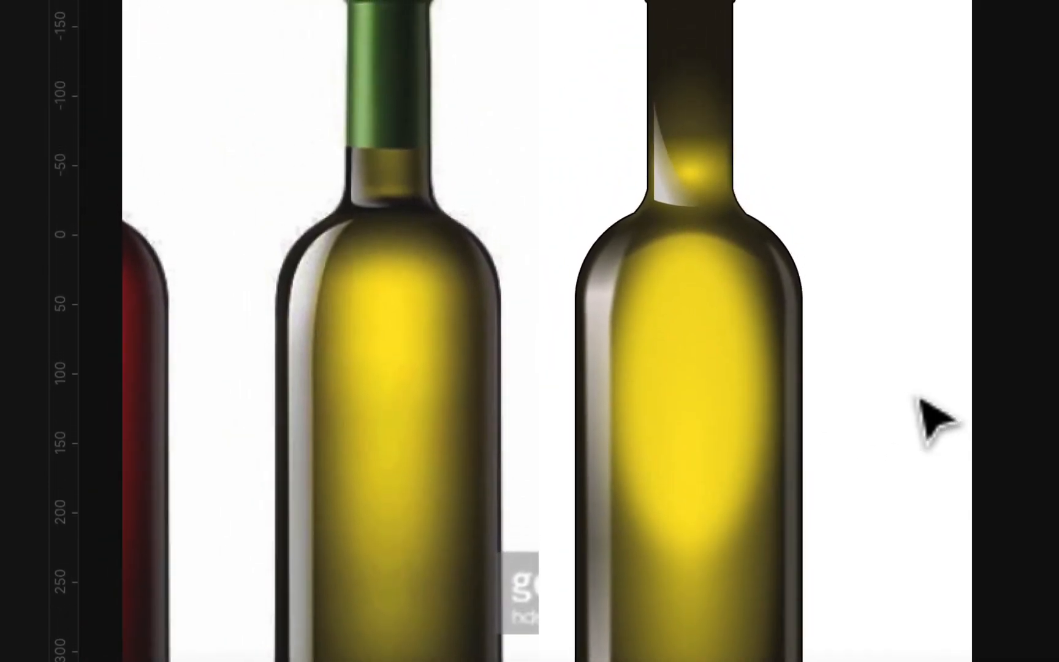
Step: Apply a layer blur of 4 to the neck highlight
left_click(668, 170)
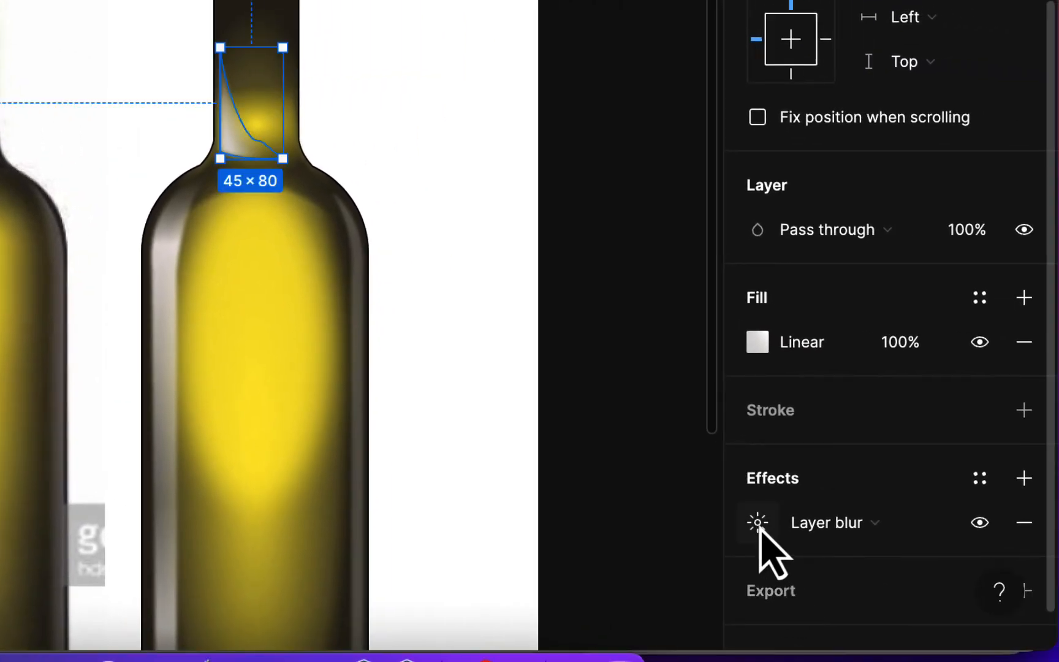
left_click(758, 523)
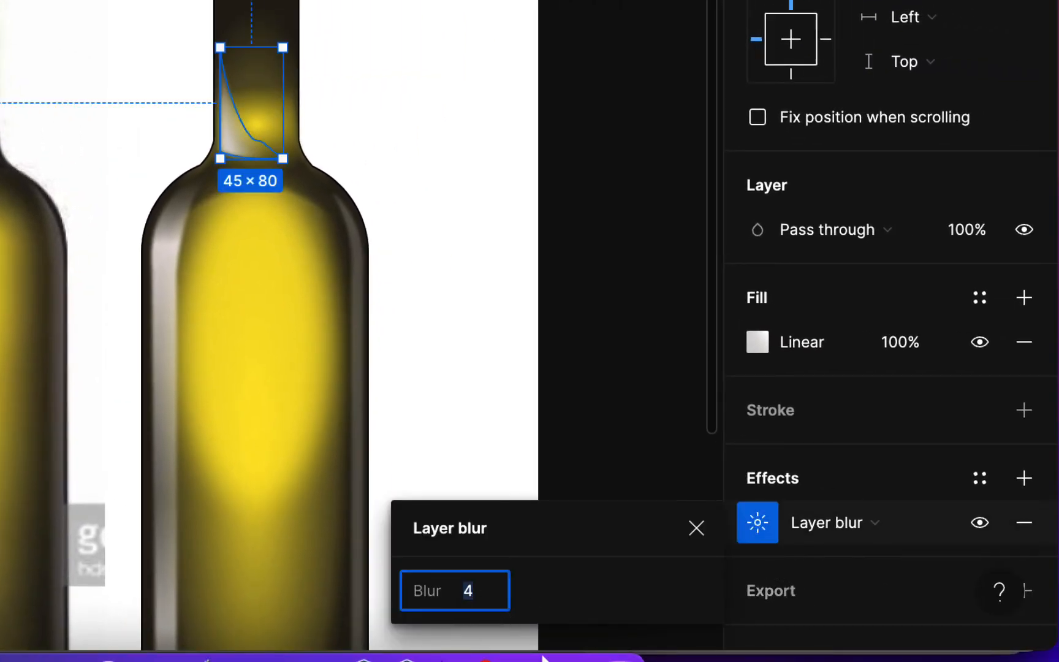
left_click(460, 123)
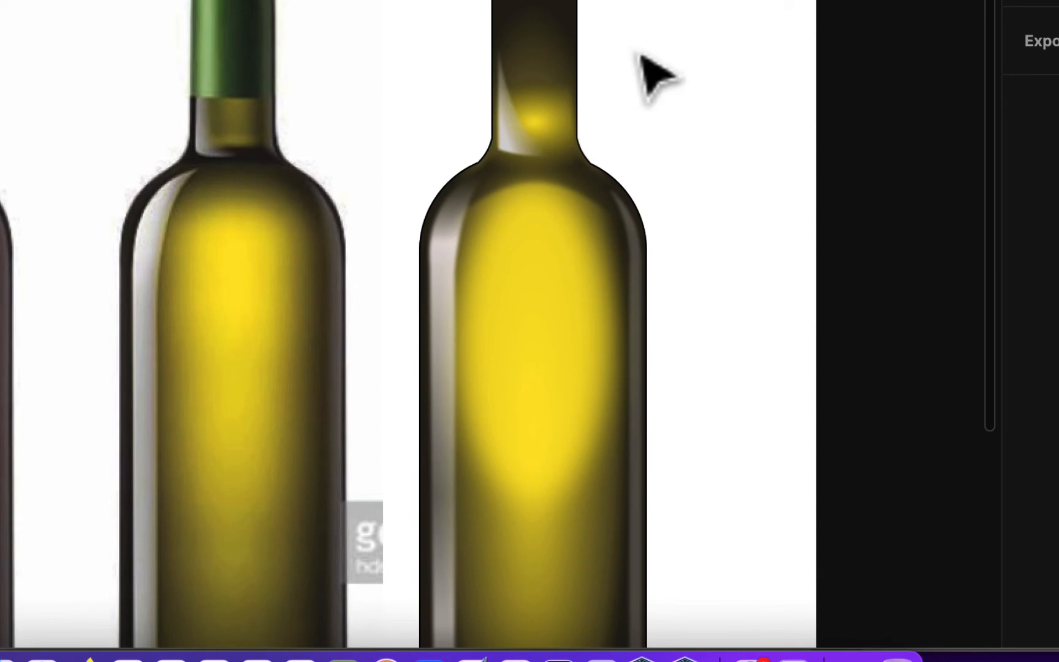
scroll(701, 94, "down", 2)
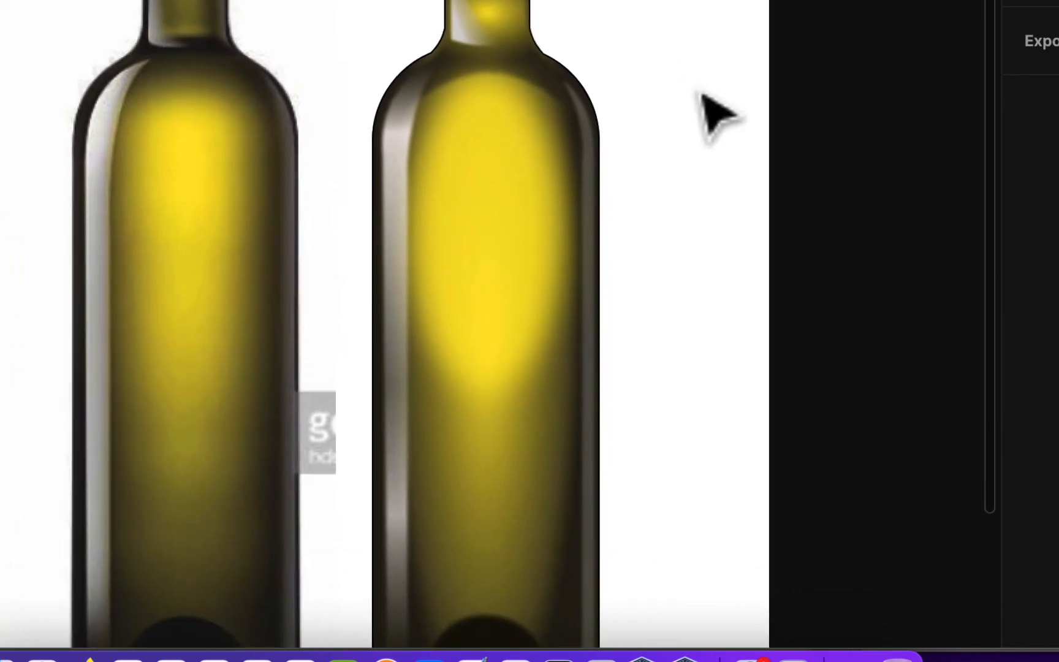
scroll(701, 94, "up", 2)
scroll(710, 111, "down", 5)
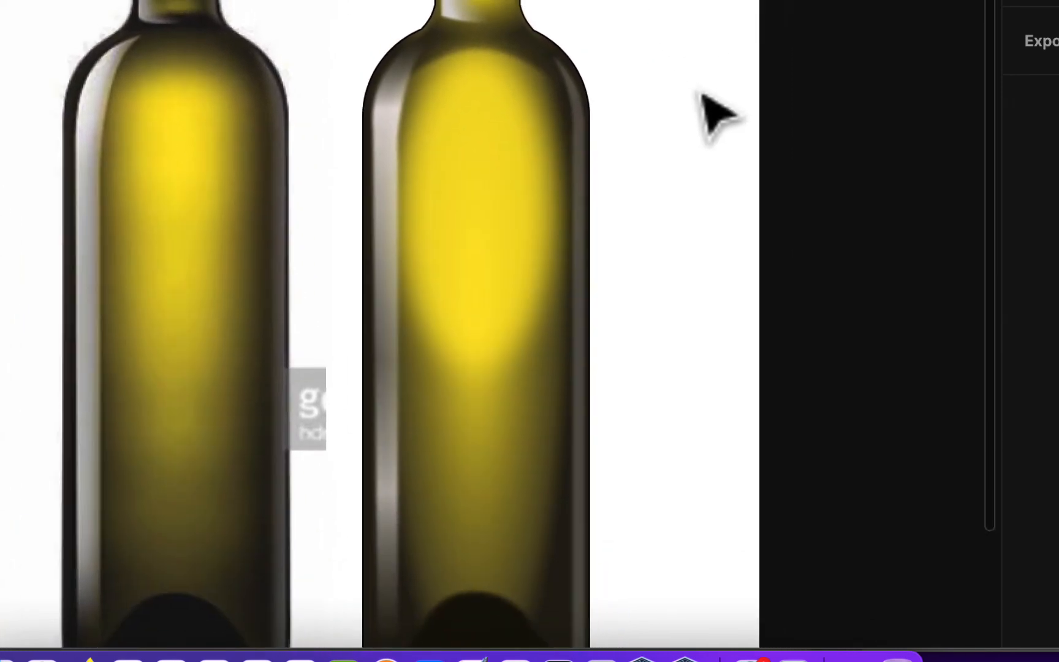
scroll(693, 147, "down", 2)
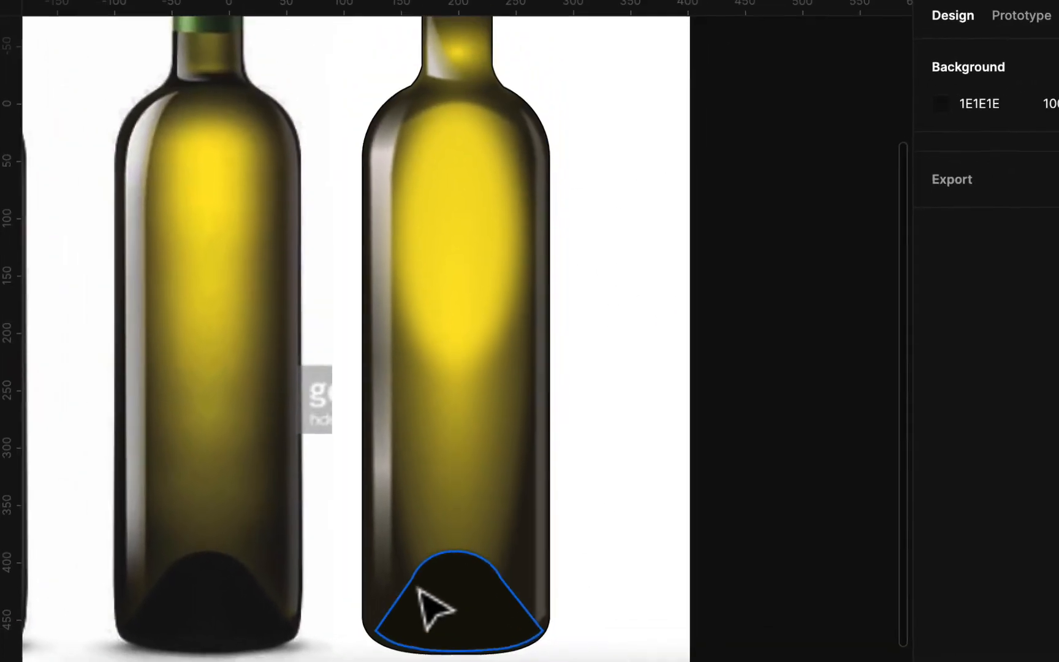
Step: Examine the illustrated bottle beside the reference photo, from the base up to the green foil-covered neck
scroll(623, 551, "left", 3)
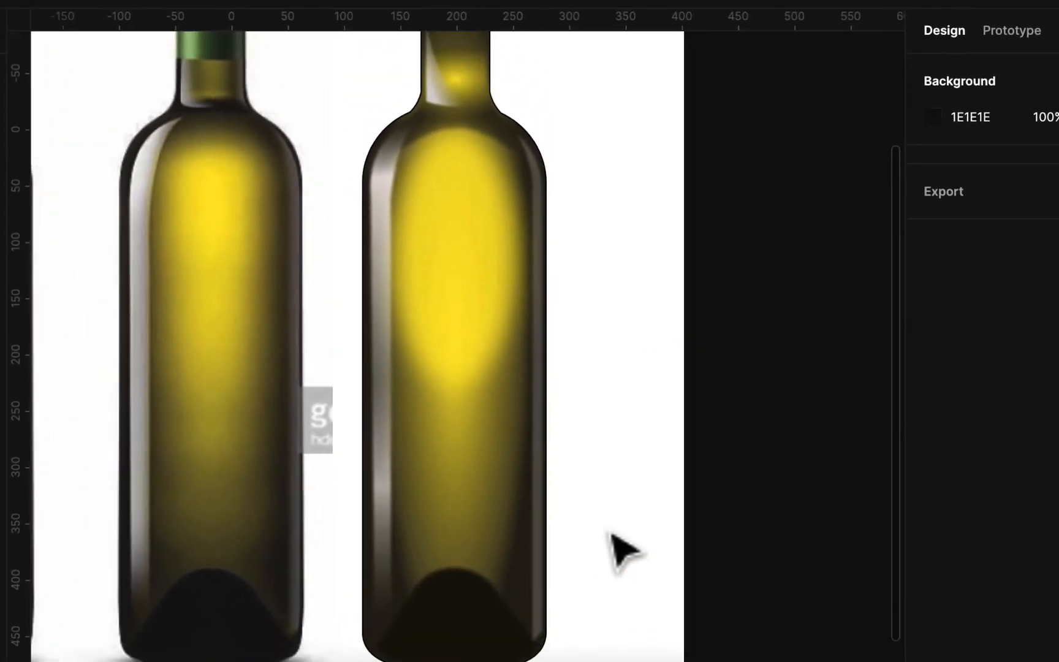
scroll(623, 552, "right", 3)
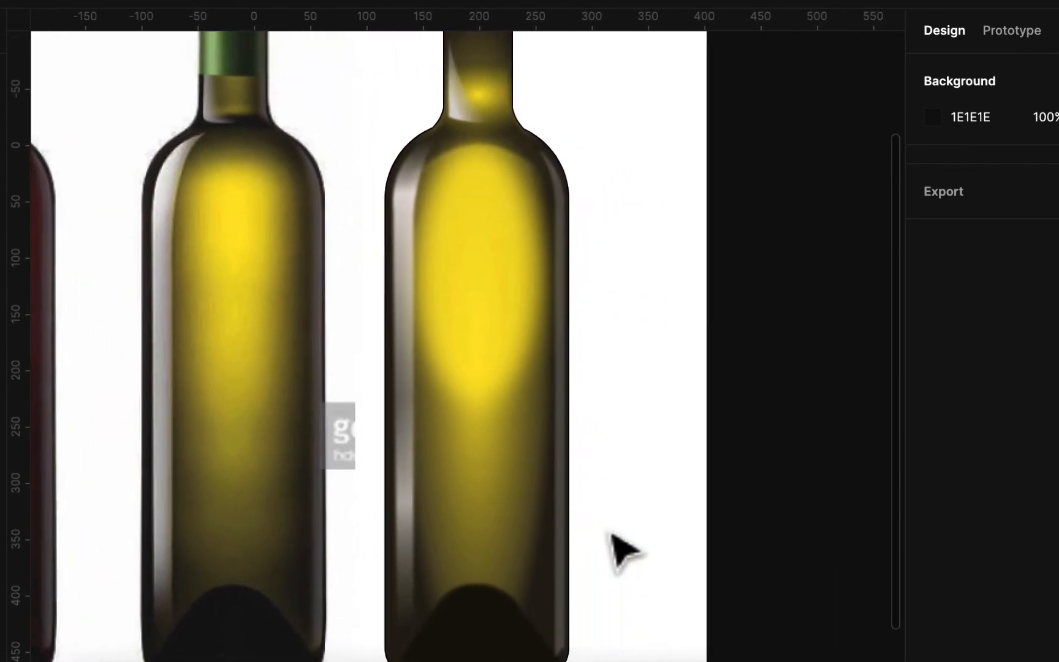
scroll(622, 552, "left", 10)
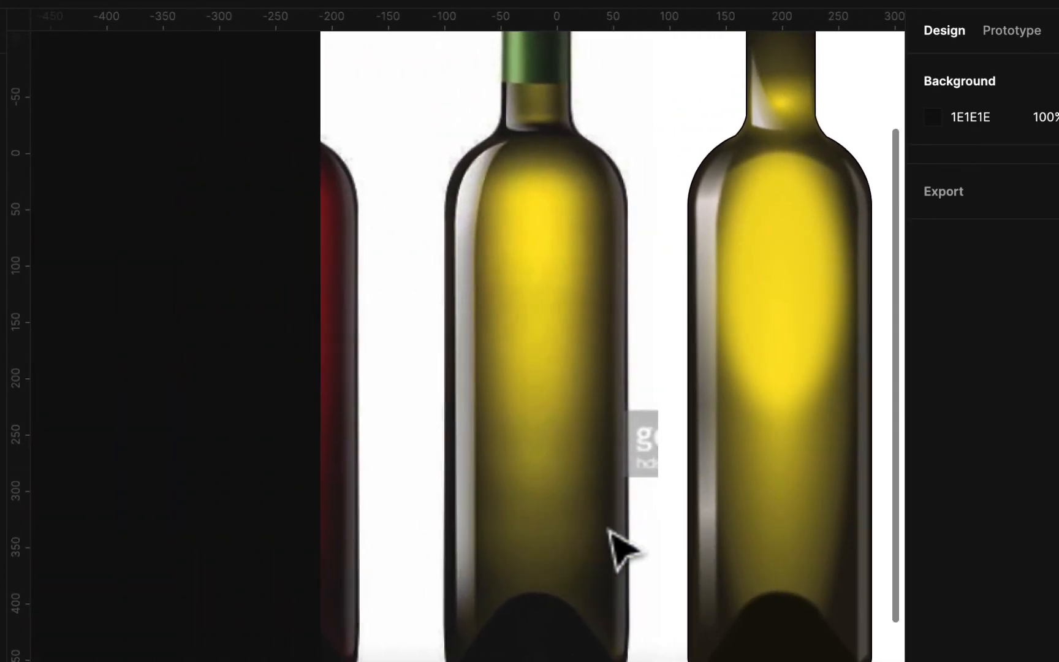
scroll(622, 552, "right", 5)
scroll(743, 540, "up", 10)
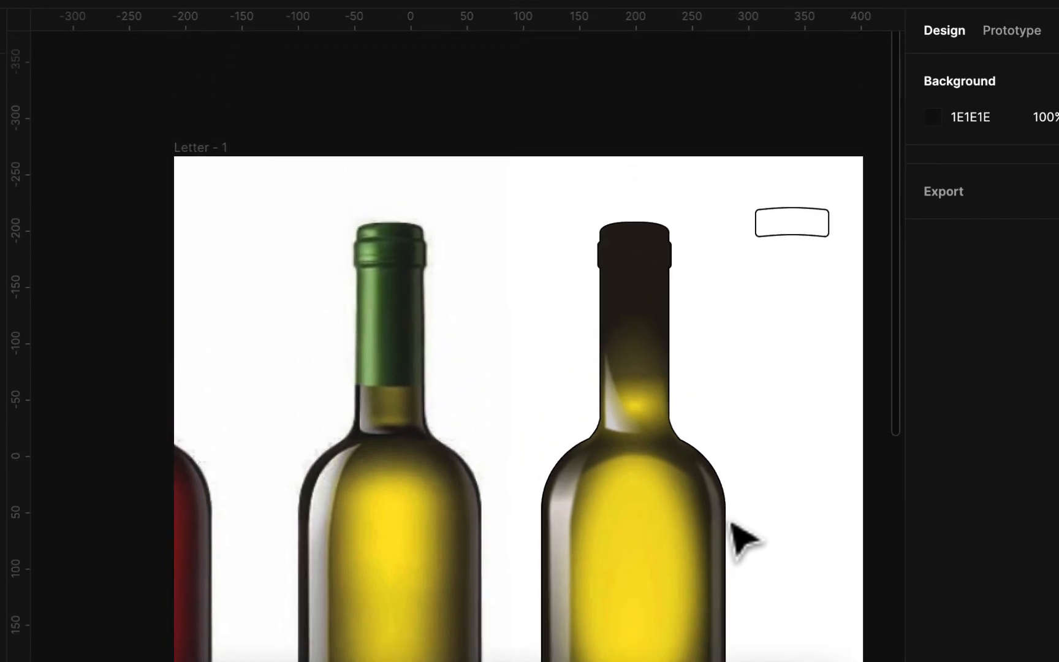
scroll(743, 540, "right", 3)
scroll(744, 539, "down", 2)
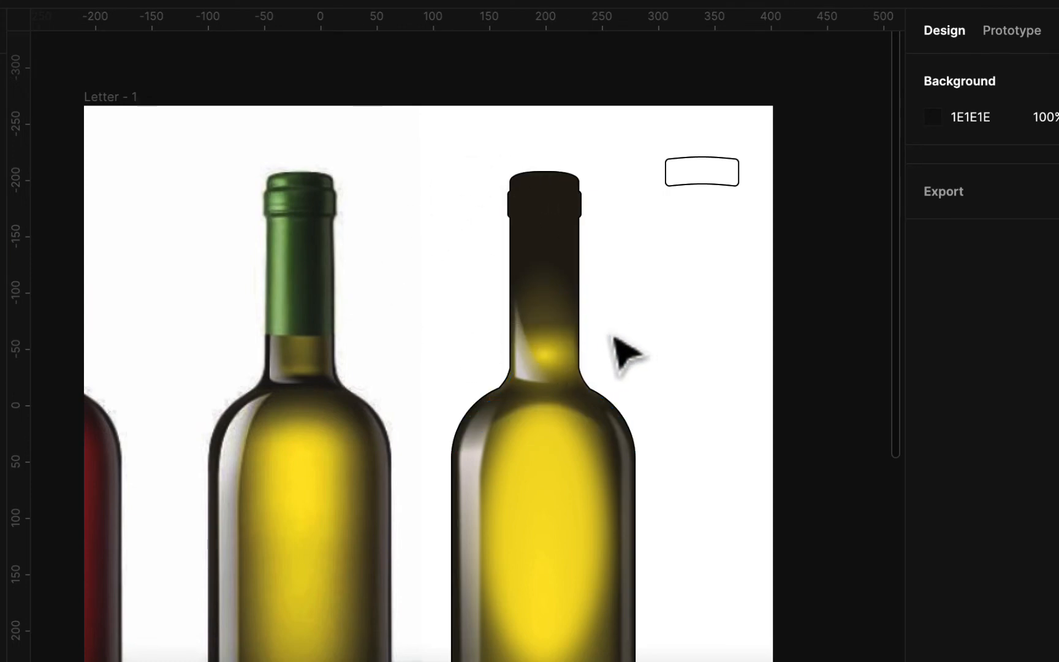
Step: Duplicate the illustrated bottle's main shape onto the empty canvas beside the Letter - 1 frame
scroll(557, 267, "right", 6)
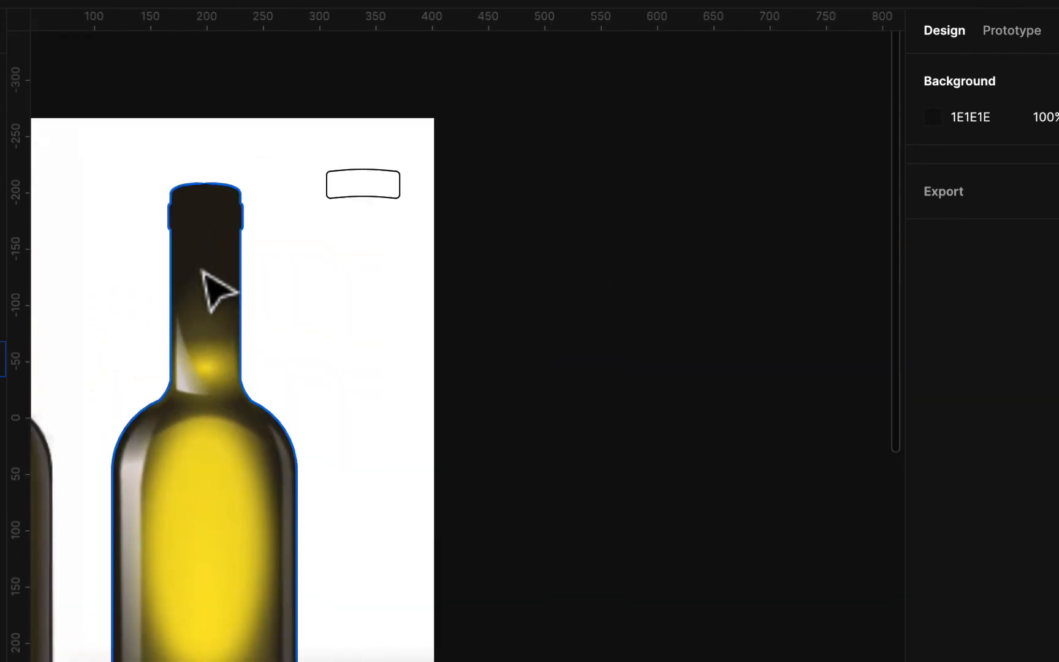
left_click(270, 461)
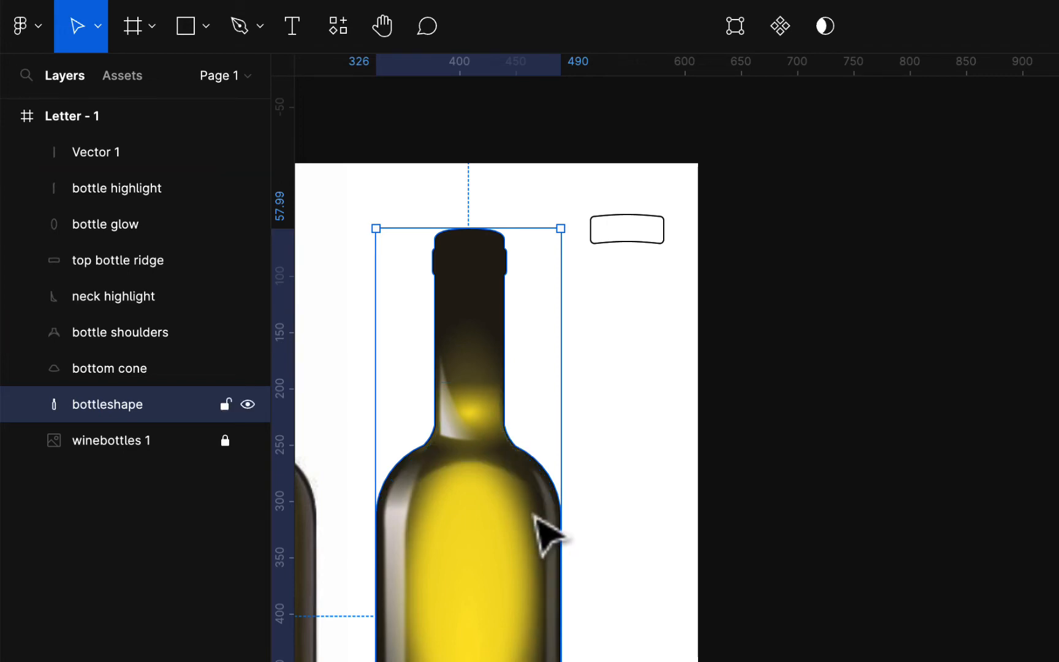
left_click_drag(535, 515, 899, 501)
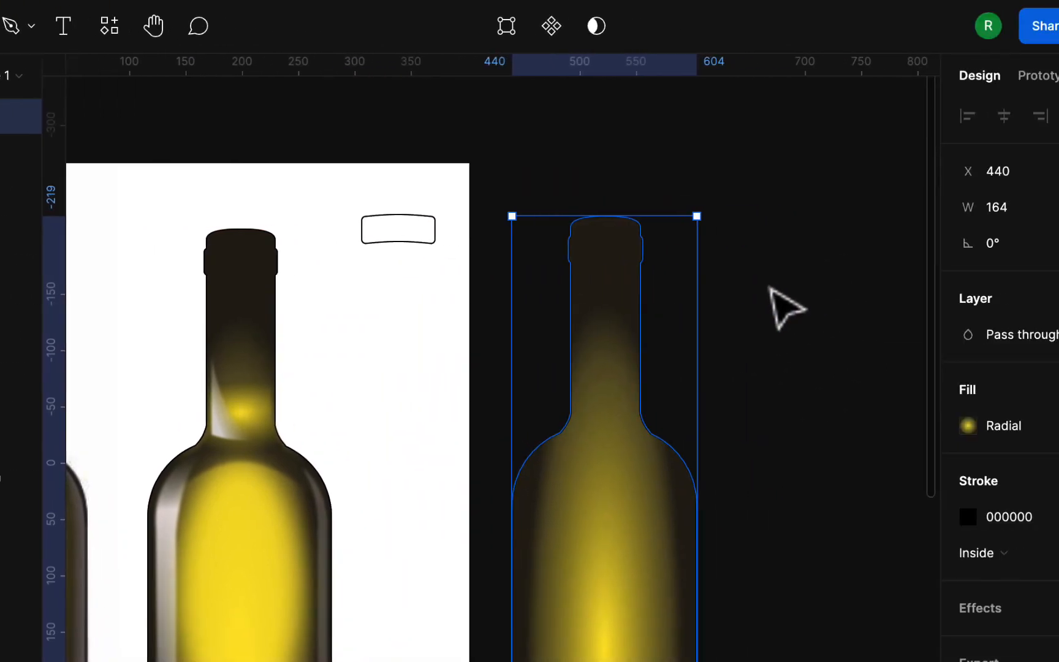
Step: Change the canvas background to light pink F9DDDD
left_click(1000, 289)
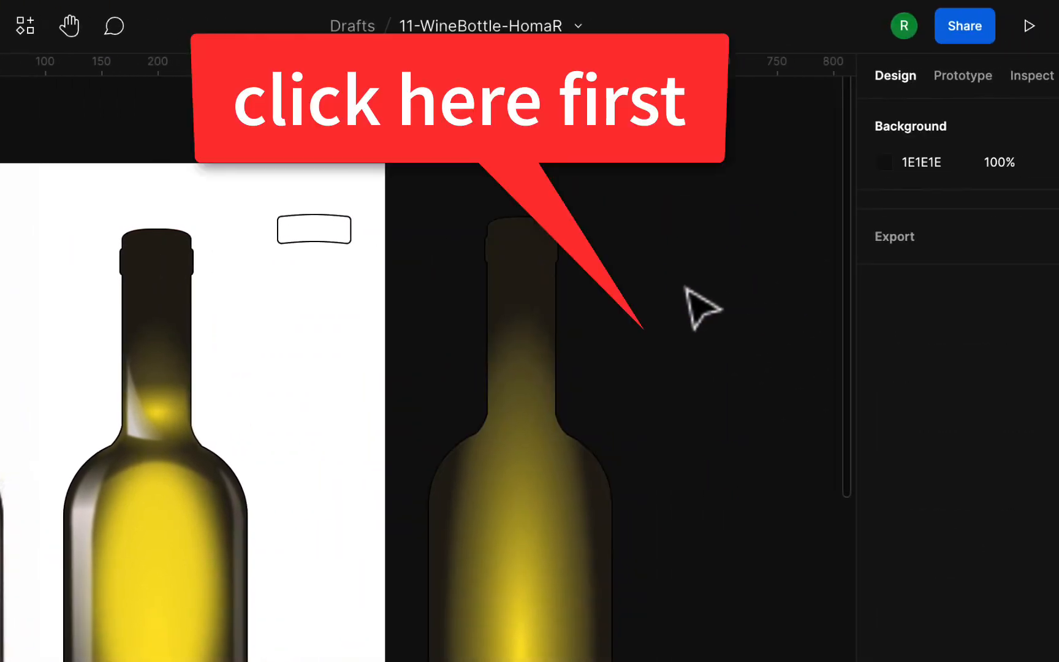
left_click(889, 162)
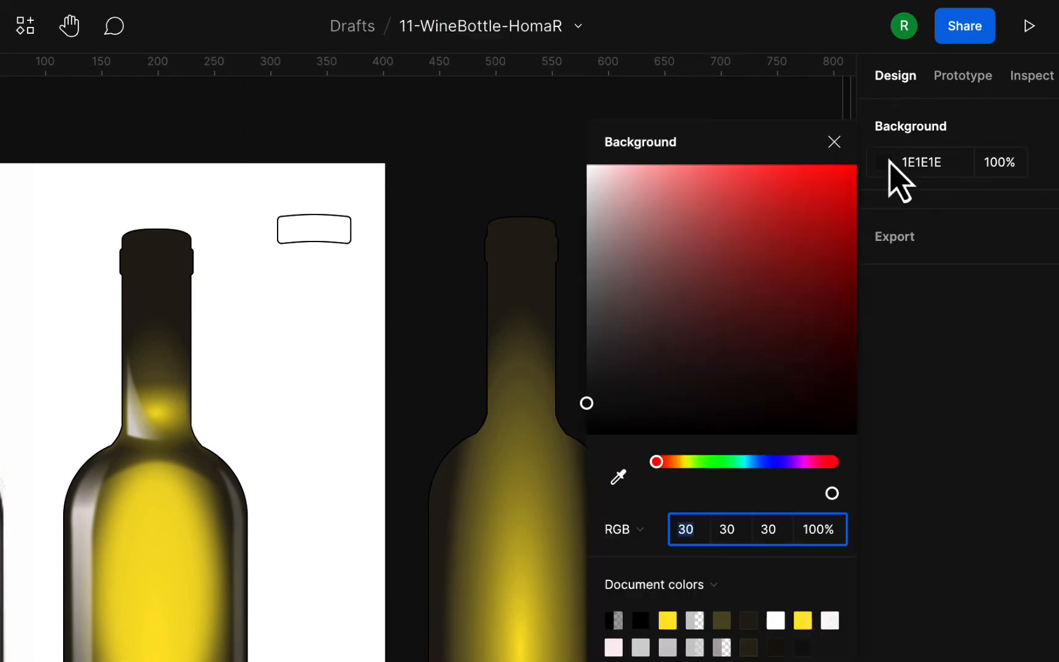
left_click(642, 187)
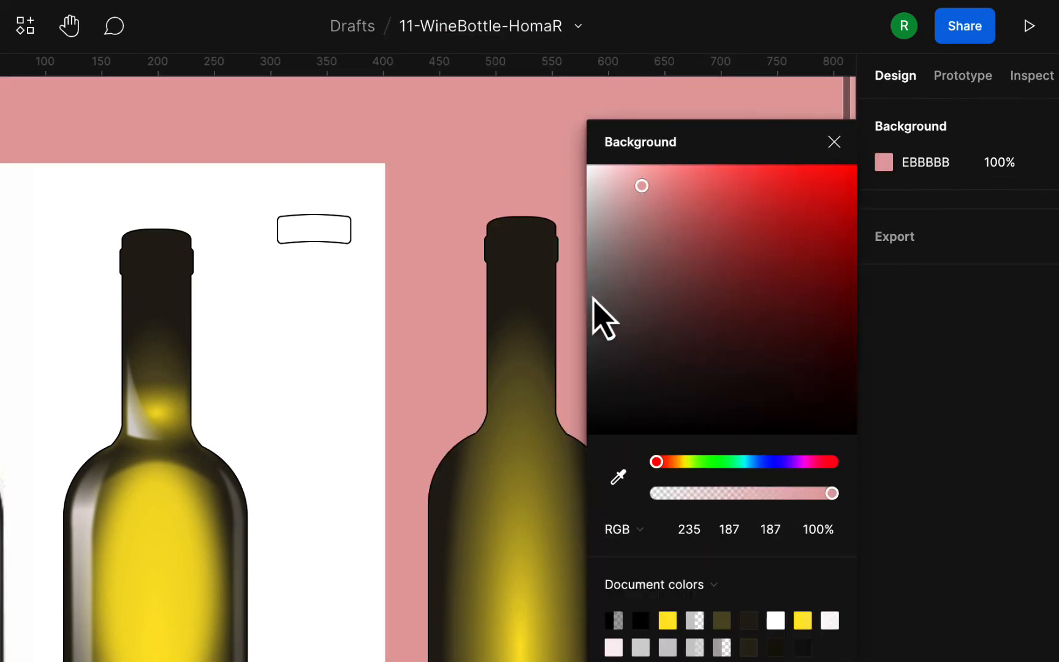
left_click(617, 171)
scroll(481, 205, "right", 3)
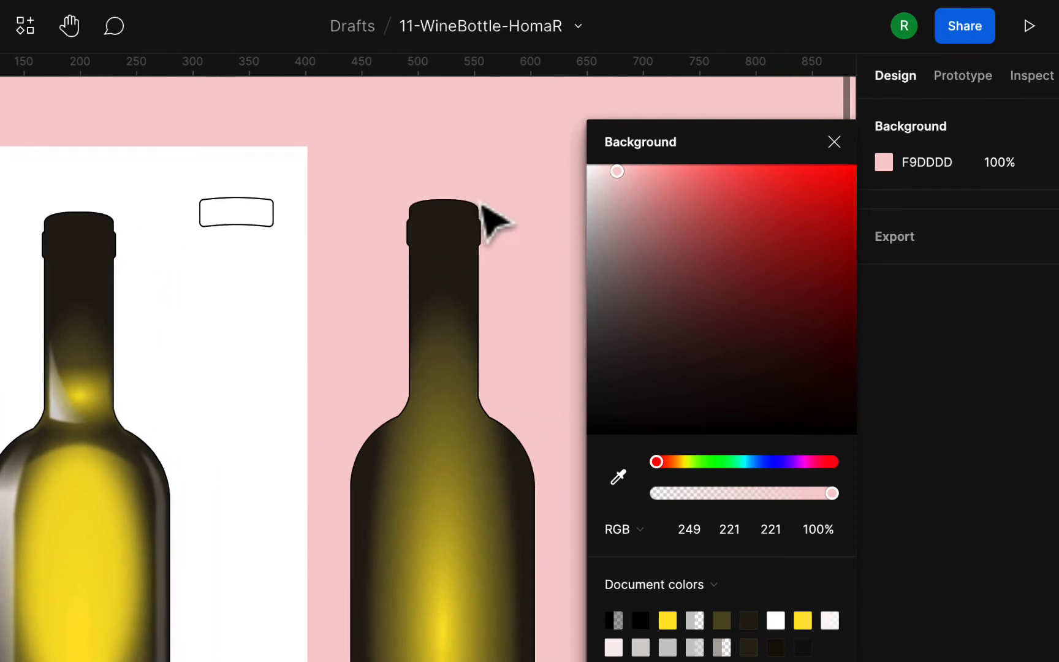
scroll(482, 205, "right", 3)
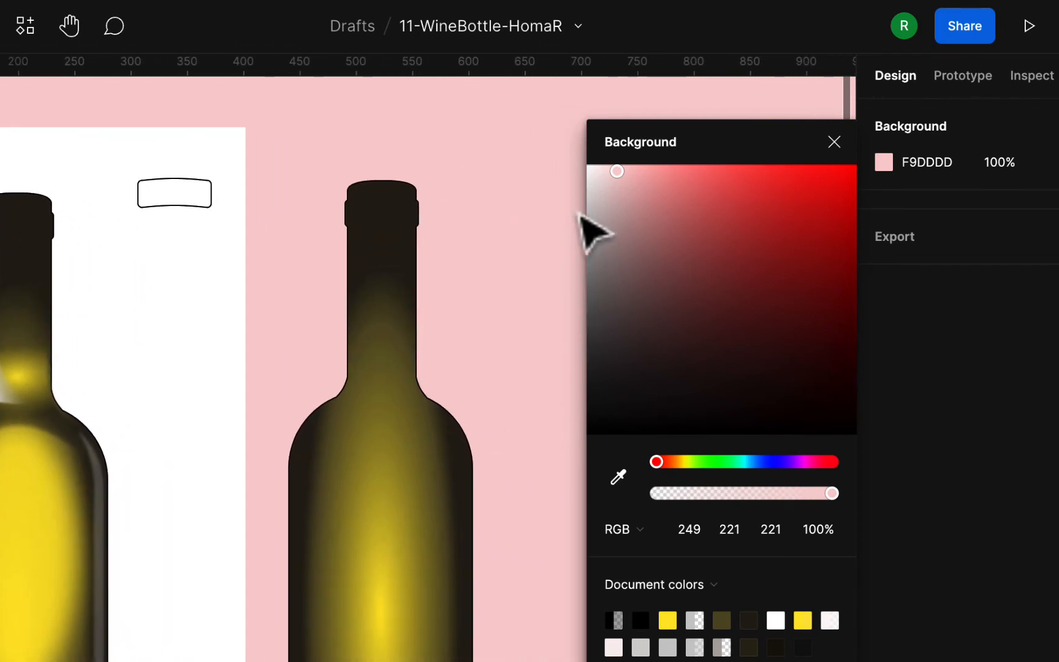
left_click(834, 142)
Step: Draw a rectangle about 122 × 159 over the reference bottle's green foil and lower its fill opacity to 74%
scroll(513, 244, "left", 10)
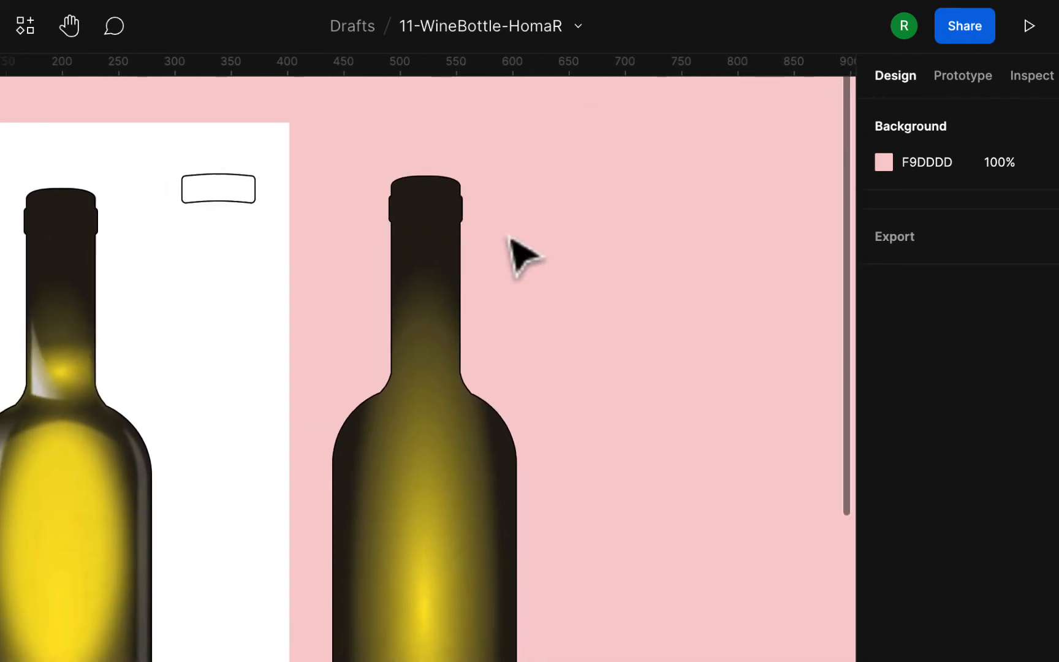
scroll(512, 245, "left", 2)
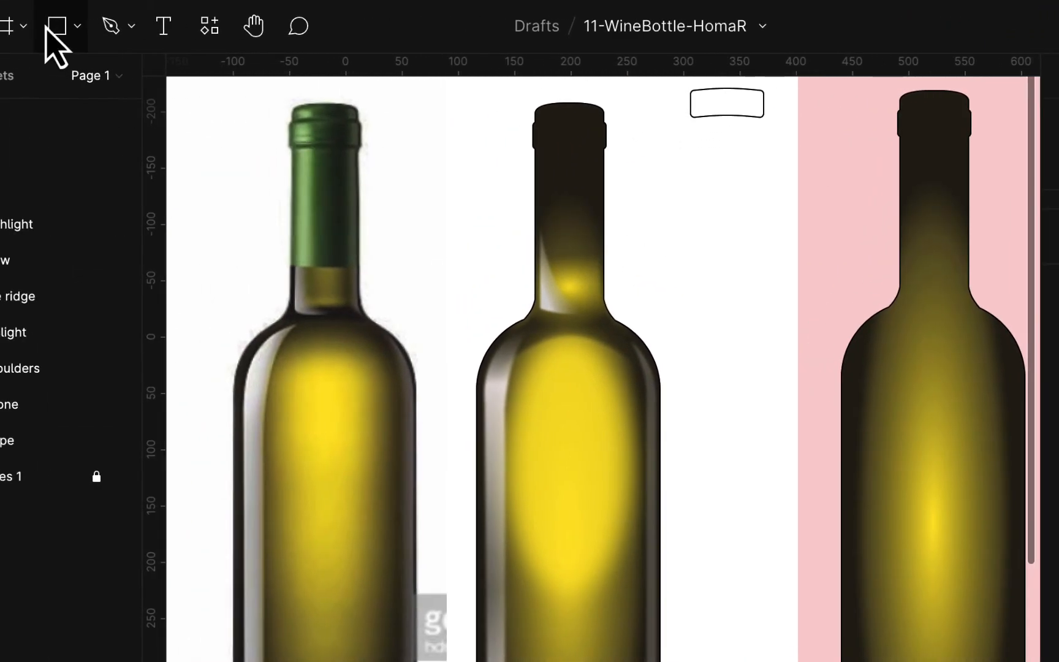
left_click(55, 26)
mouse_move(263, 90)
left_mouse_down()
mouse_move(409, 263)
mouse_move(400, 220)
mouse_move(400, 253)
mouse_move(319, 261)
mouse_move(400, 270)
left_mouse_up()
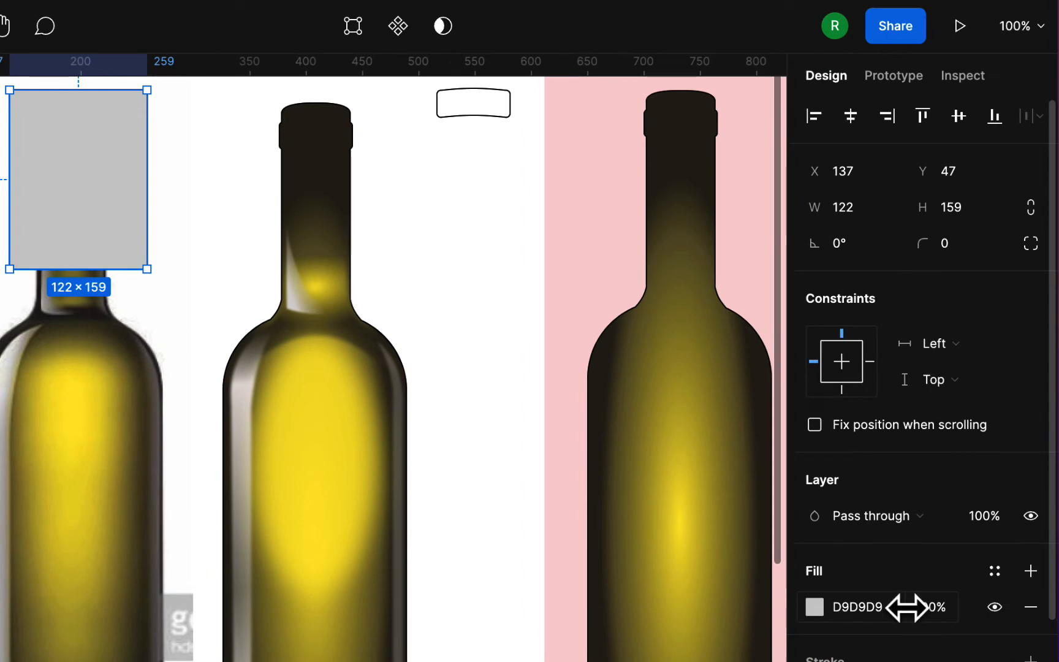
left_click_drag(906, 604, 835, 607)
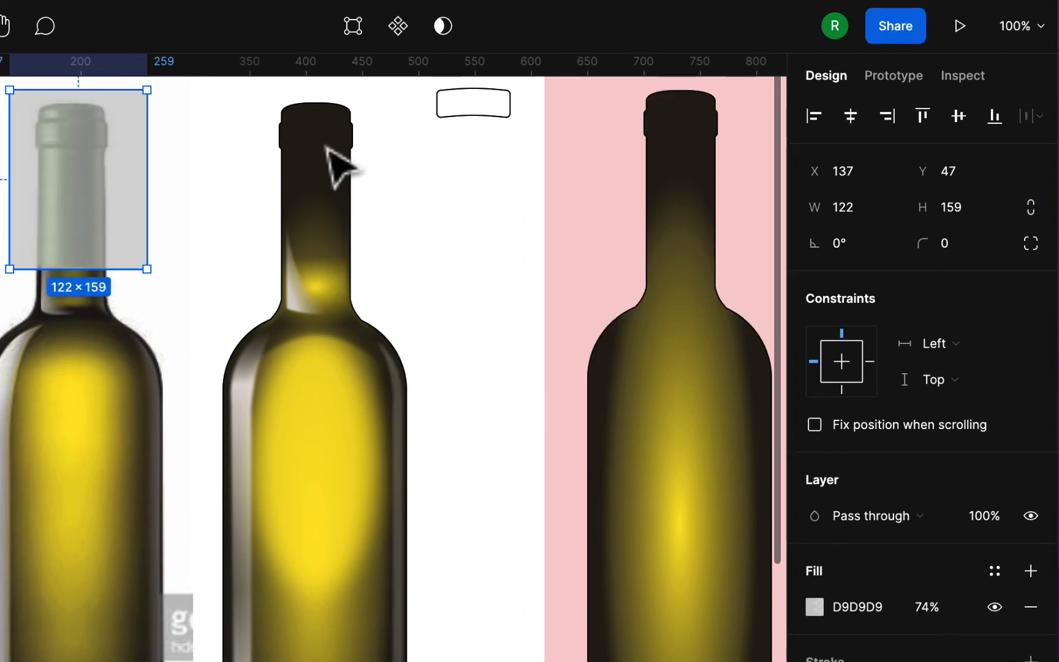
Step: Move the duplicate bottle shape beside the reference bottle and place the gray rectangle around its upper neck, ending at the foil's lower edge
left_click_drag(684, 170, 205, 189)
mouse_move(130, 201)
left_mouse_down()
mouse_move(186, 195)
mouse_move(136, 198)
left_mouse_up()
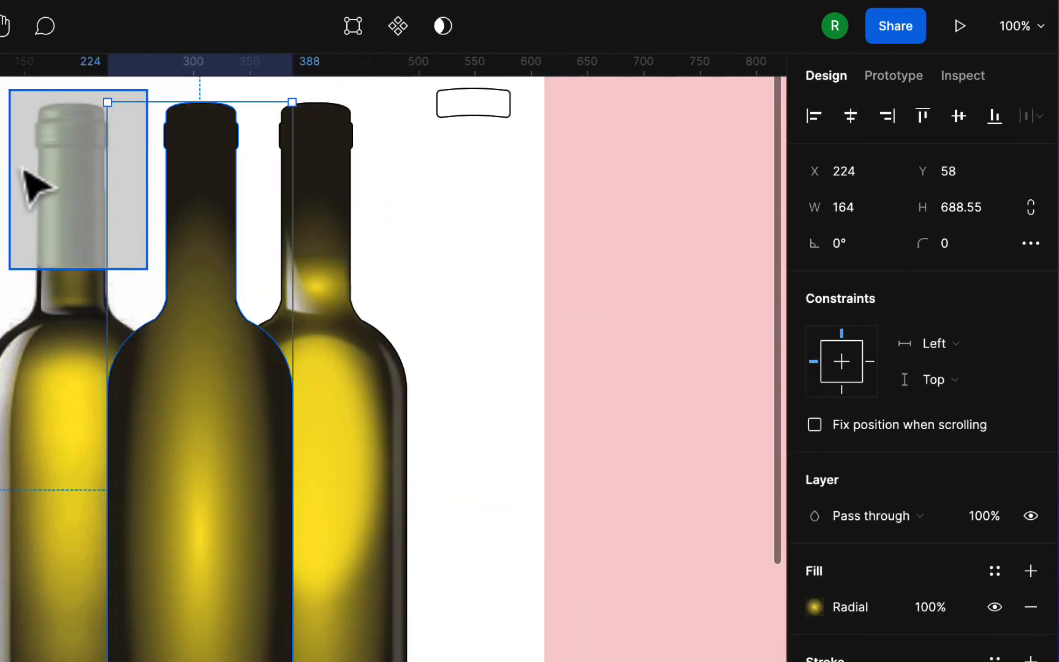
left_click_drag(23, 171, 137, 172)
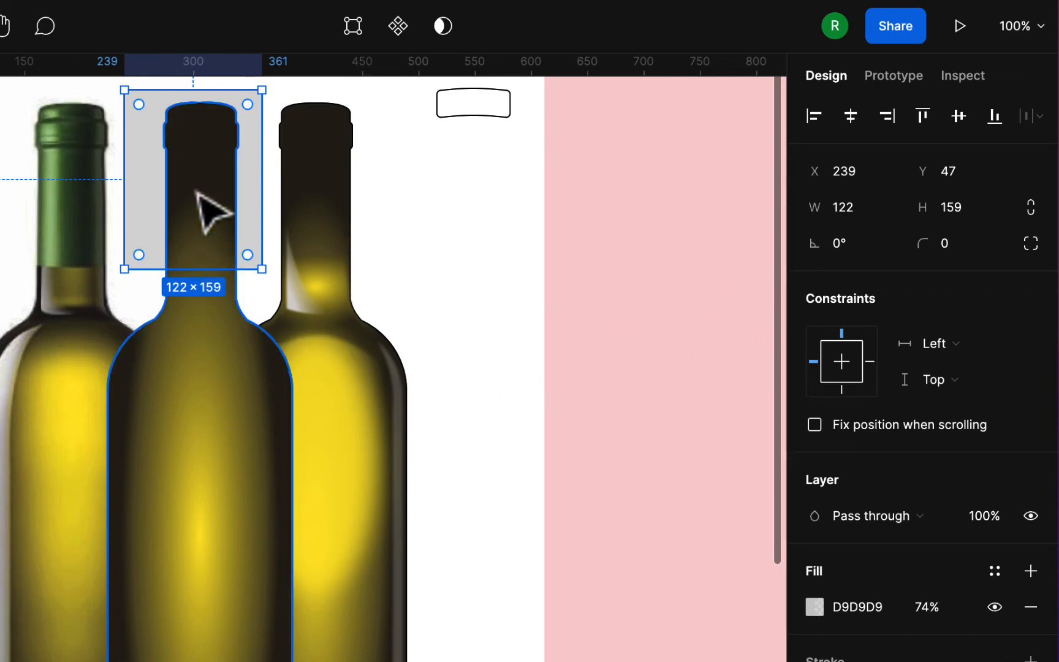
Step: Move the duplicate bottle shape and gray rectangle together to the other side of the illustrated bottle, across the frame's edge
left_click(208, 421, "shift")
left_click_drag(207, 421, 607, 426)
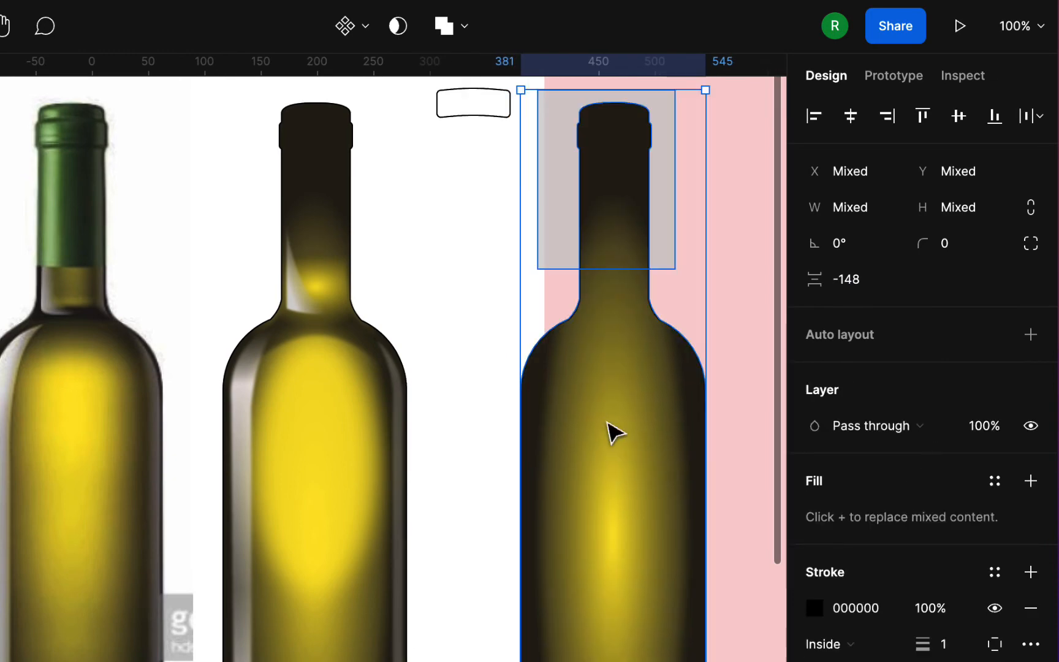
scroll(760, 270, "up", 3)
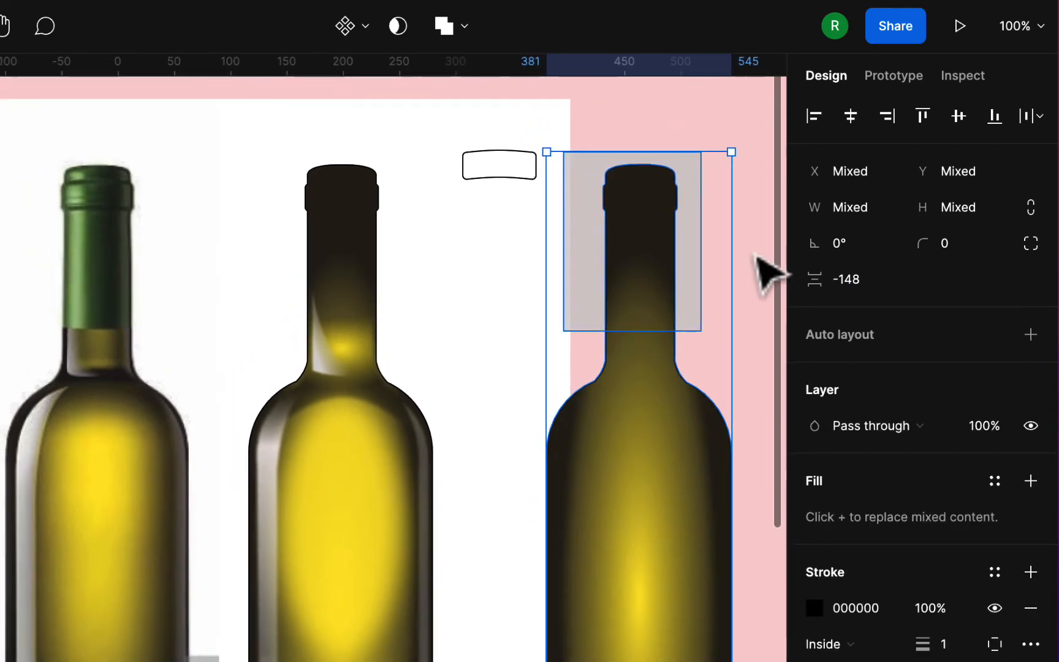
Step: Bring the gray rectangle above the duplicate bottle shape in the layer order
left_click(603, 222)
left_click(611, 142)
left_click(591, 212)
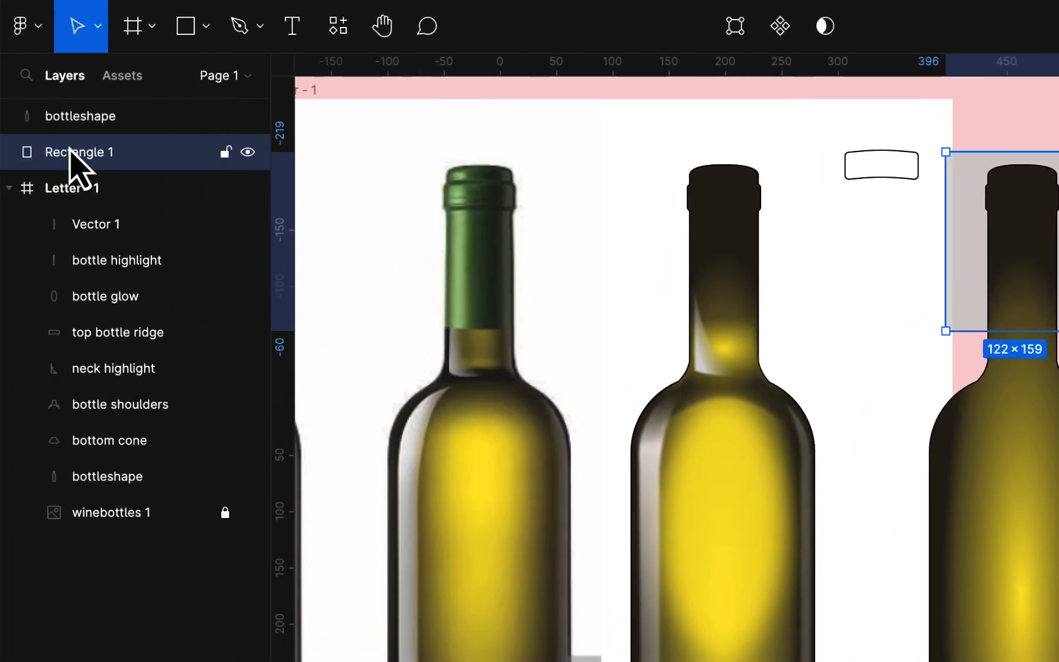
left_click_drag(68, 157, 78, 126)
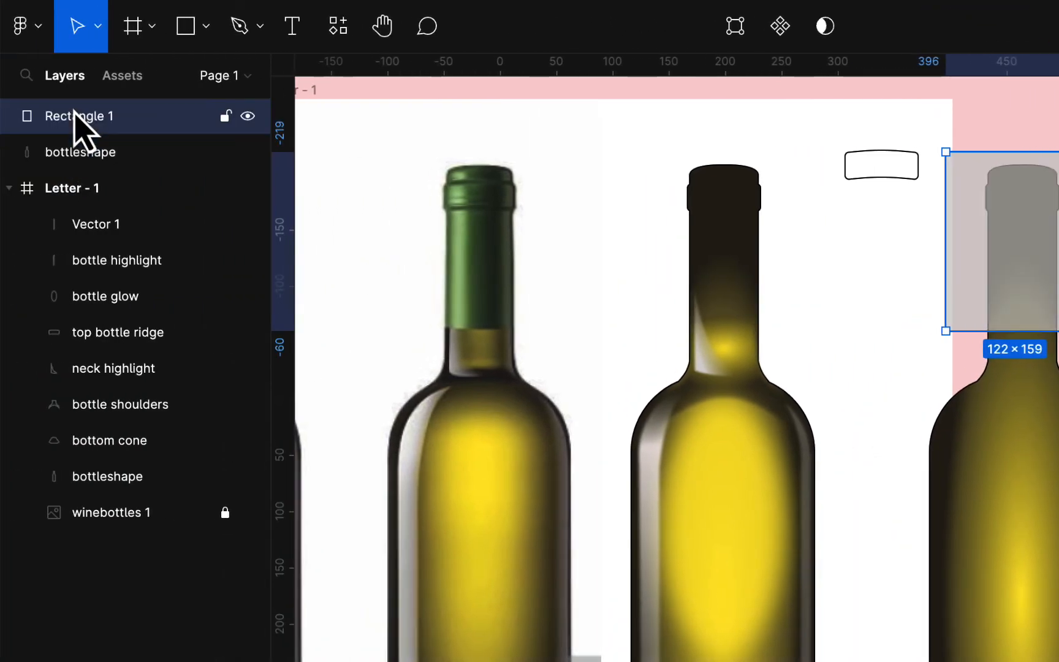
Step: Intersect the gray rectangle with the duplicate bottle shape, keeping only the overlapping upper neck
scroll(461, 319, "right", 10)
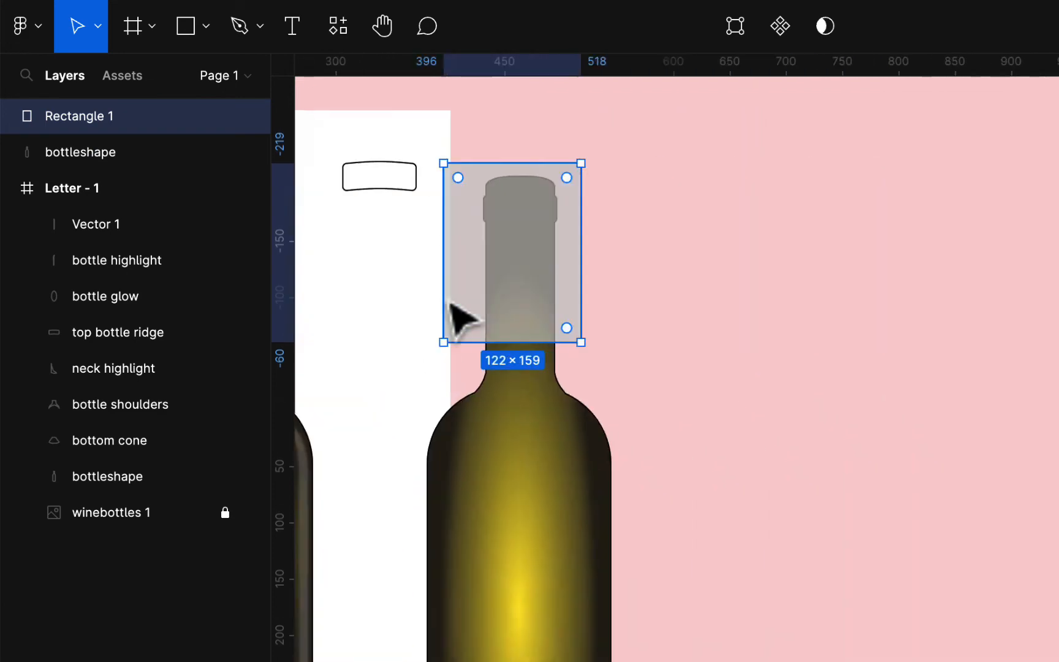
scroll(543, 325, "left", 3)
scroll(529, 308, "left", 2)
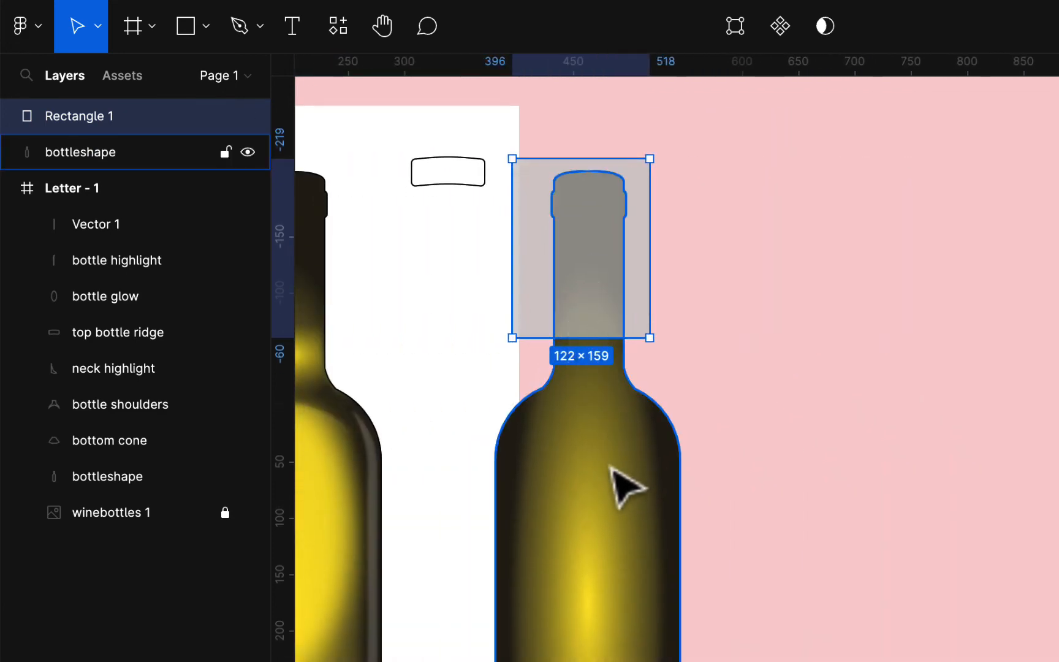
left_click(699, 214)
left_click(610, 204)
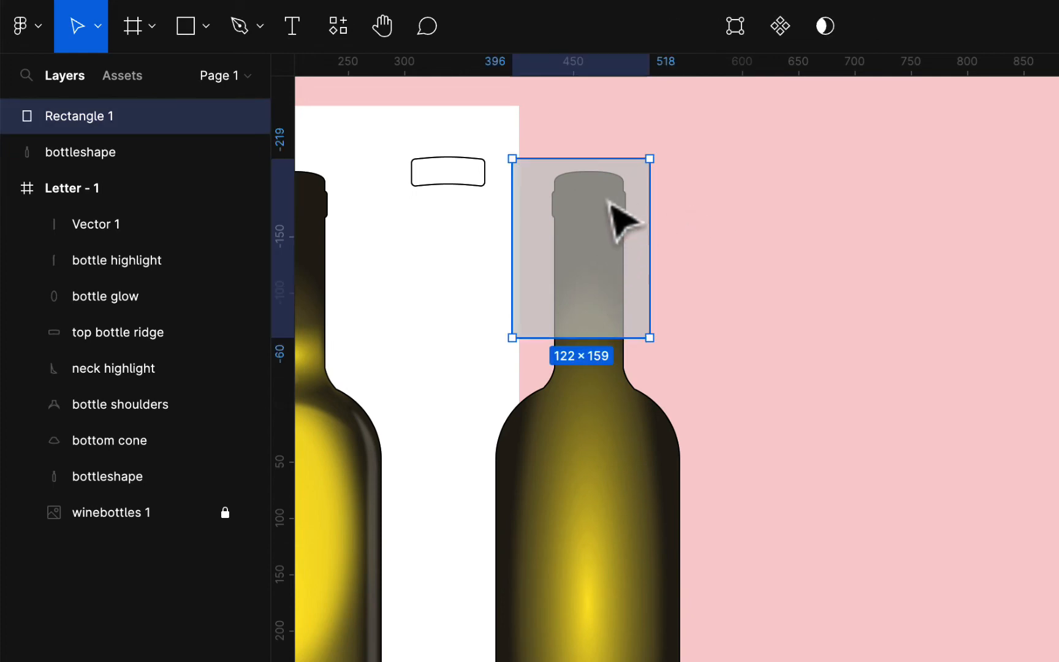
left_click(635, 405, "shift")
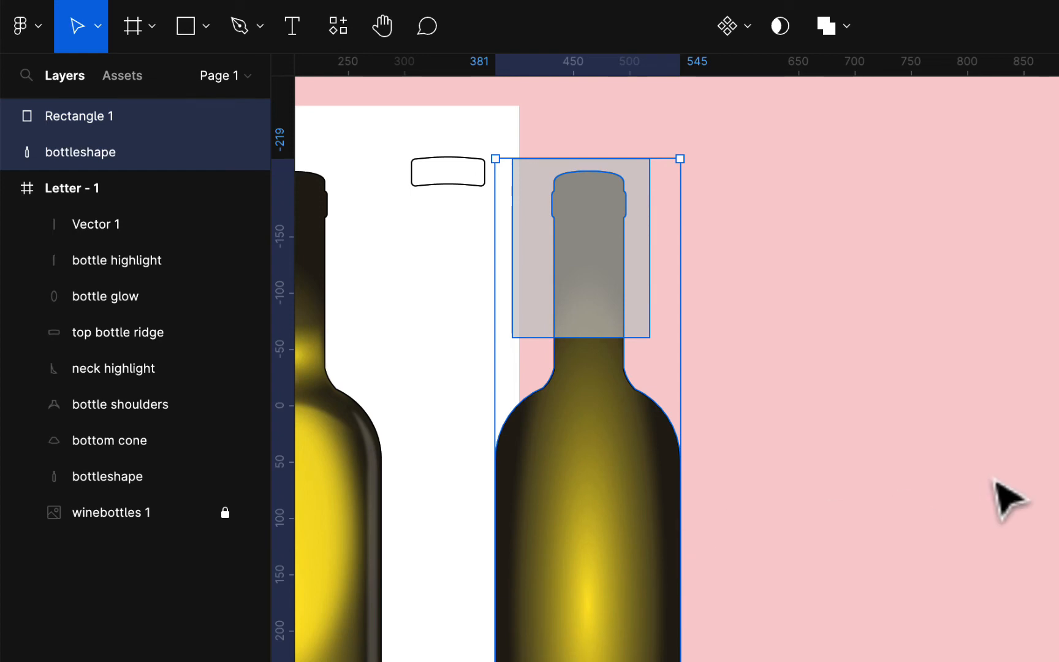
left_click(841, 30)
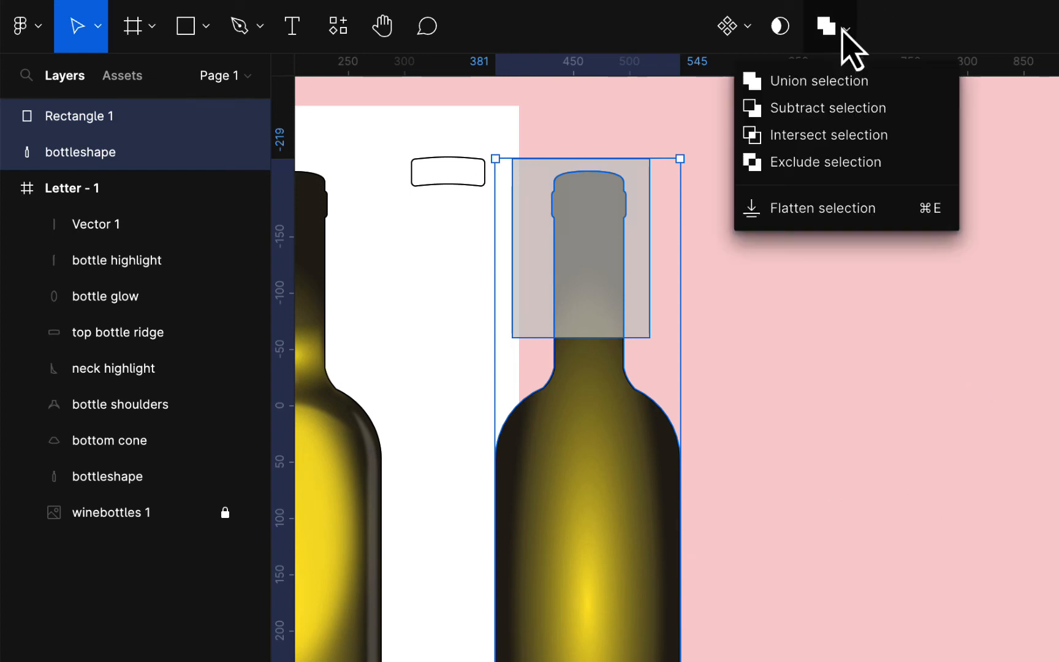
left_click(829, 135)
Step: Move the intersected neck shape into the frame, over the illustrated bottle's neck, and flatten it
left_click_drag(603, 237, 447, 261)
scroll(447, 261, "left", 5)
scroll(447, 262, "left", 3)
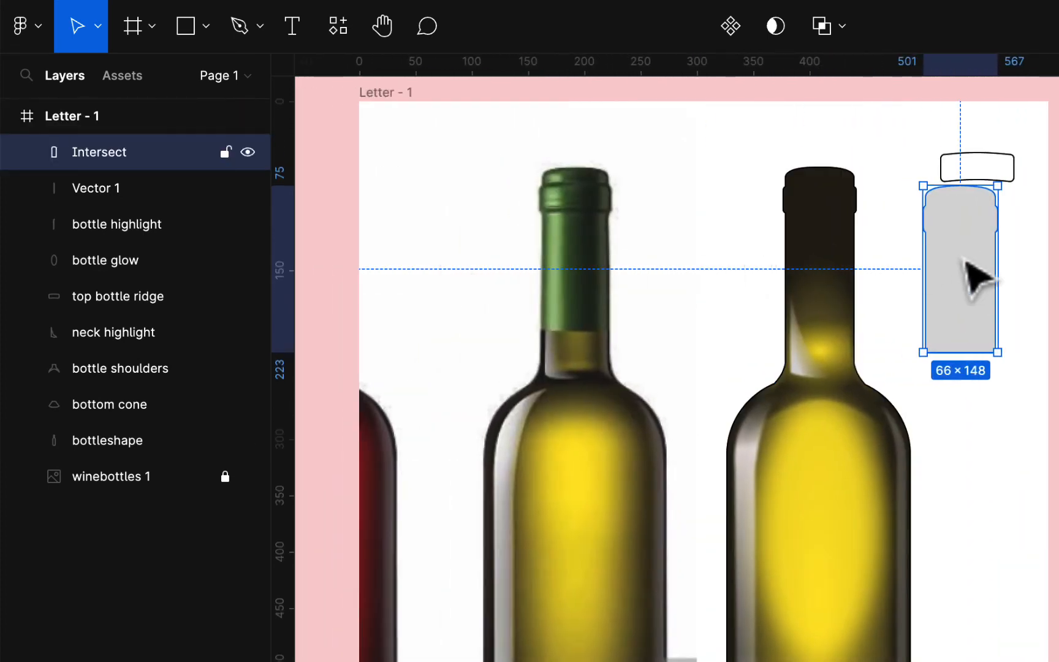
left_click_drag(967, 264, 863, 255)
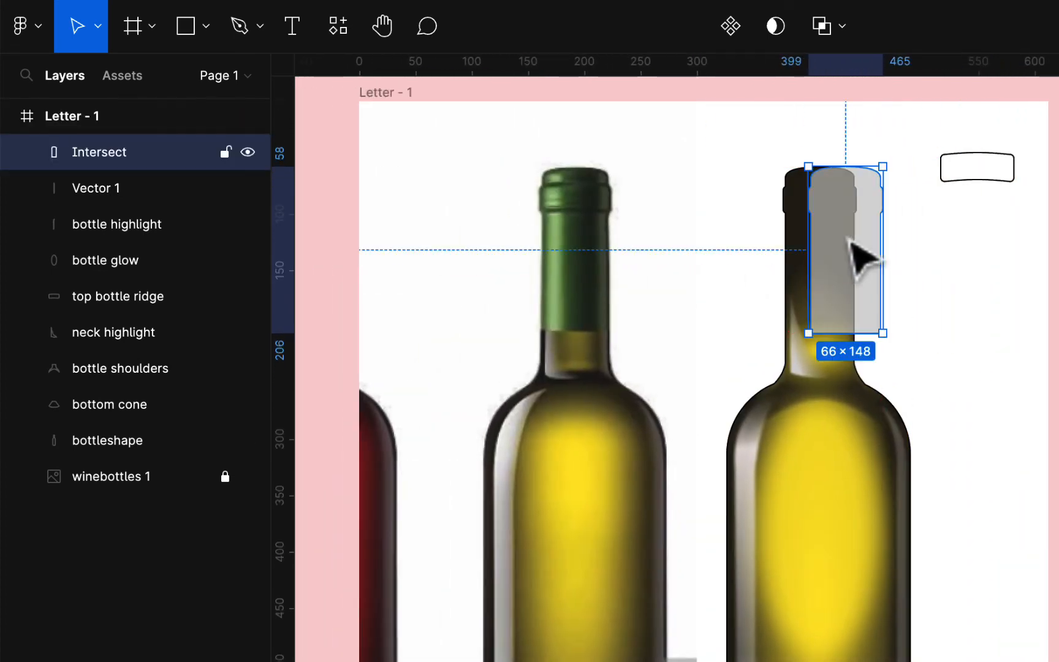
left_click(841, 27)
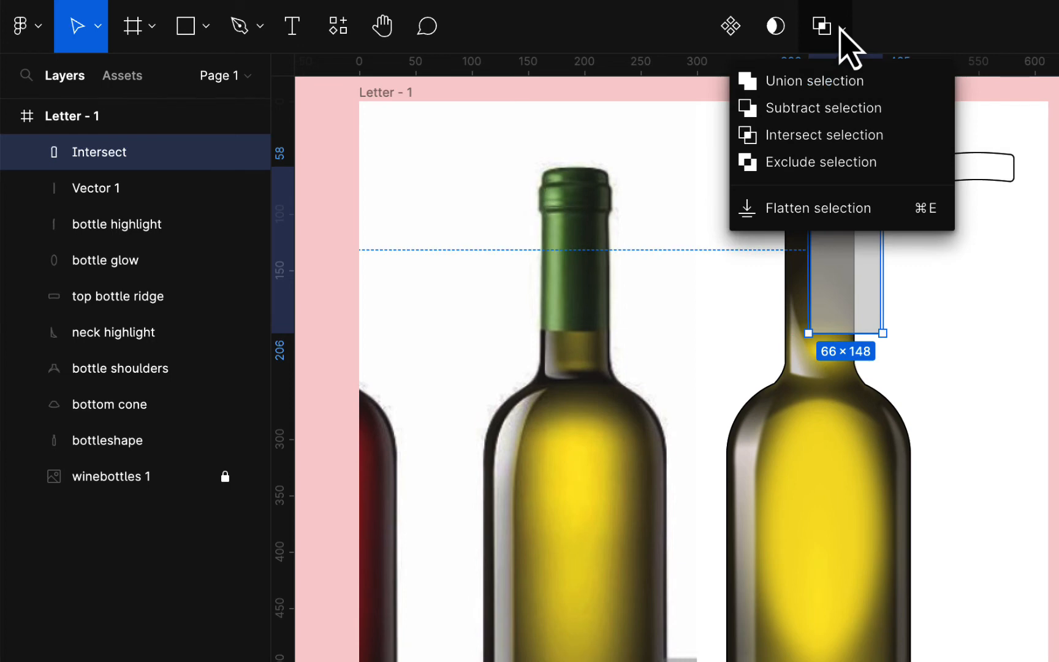
left_click(846, 208)
Step: Align the flattened foil shape exactly over the upper neck of the illustrated bottle
left_click(947, 325)
left_click_drag(875, 288, 852, 288)
scroll(852, 288, "up", 1)
scroll(838, 271, "up", 1)
scroll(838, 271, "left", 1)
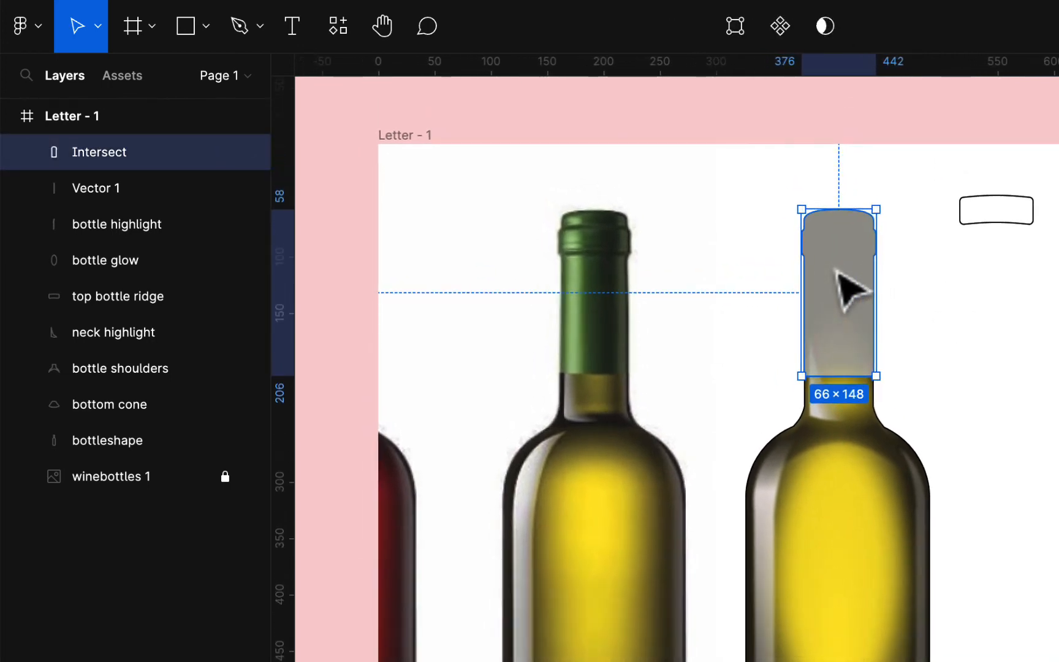
scroll(849, 288, "up", 5)
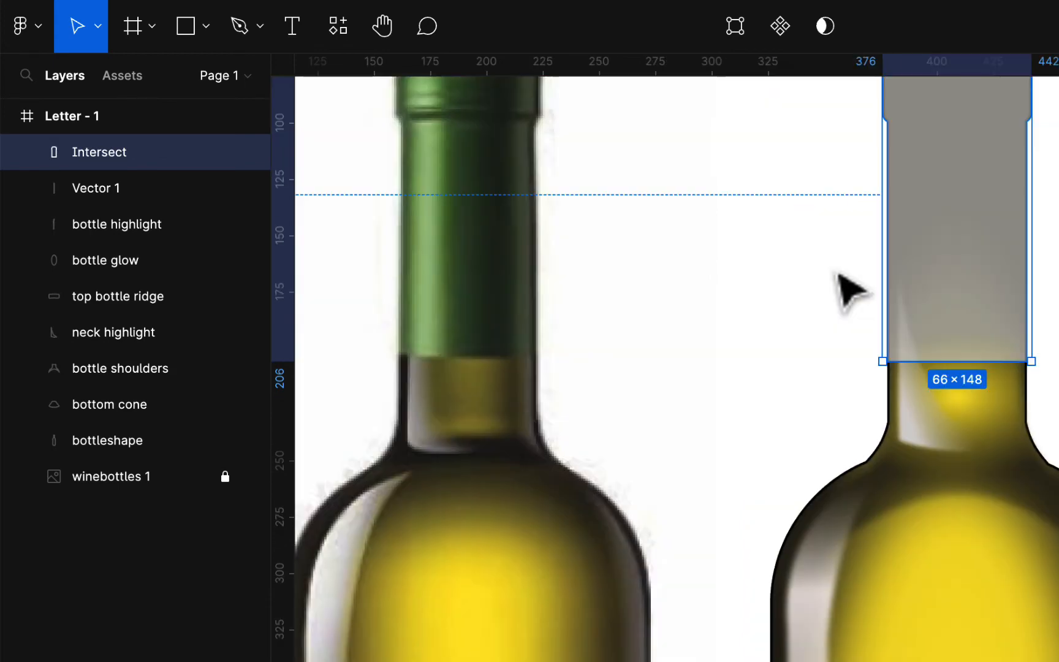
scroll(852, 291, "up", 3)
scroll(852, 292, "right", 2)
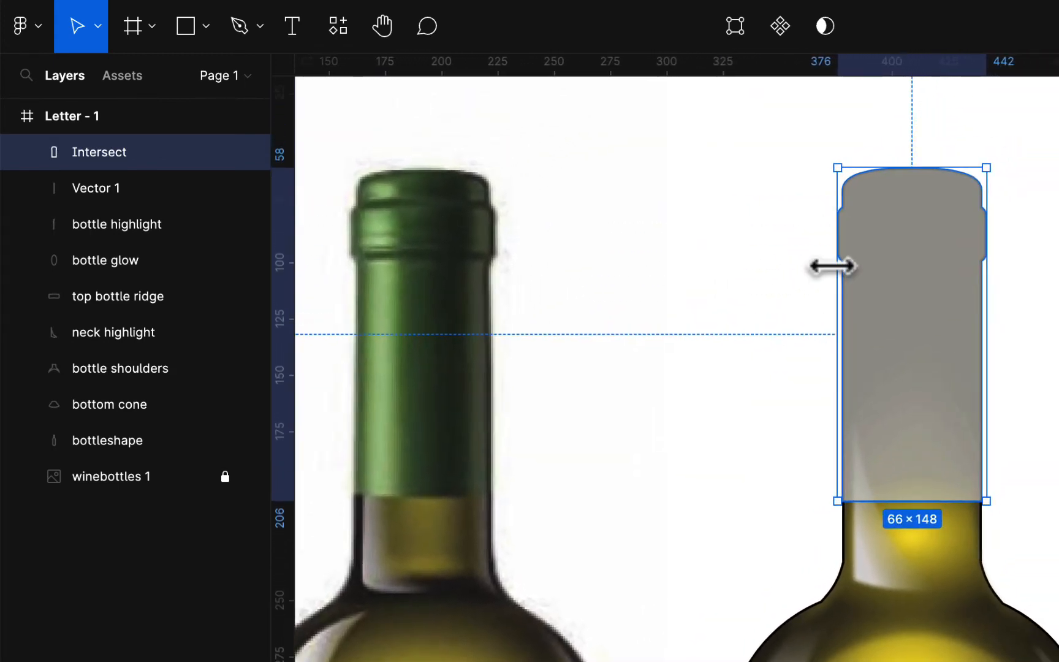
scroll(852, 291, "down", 1)
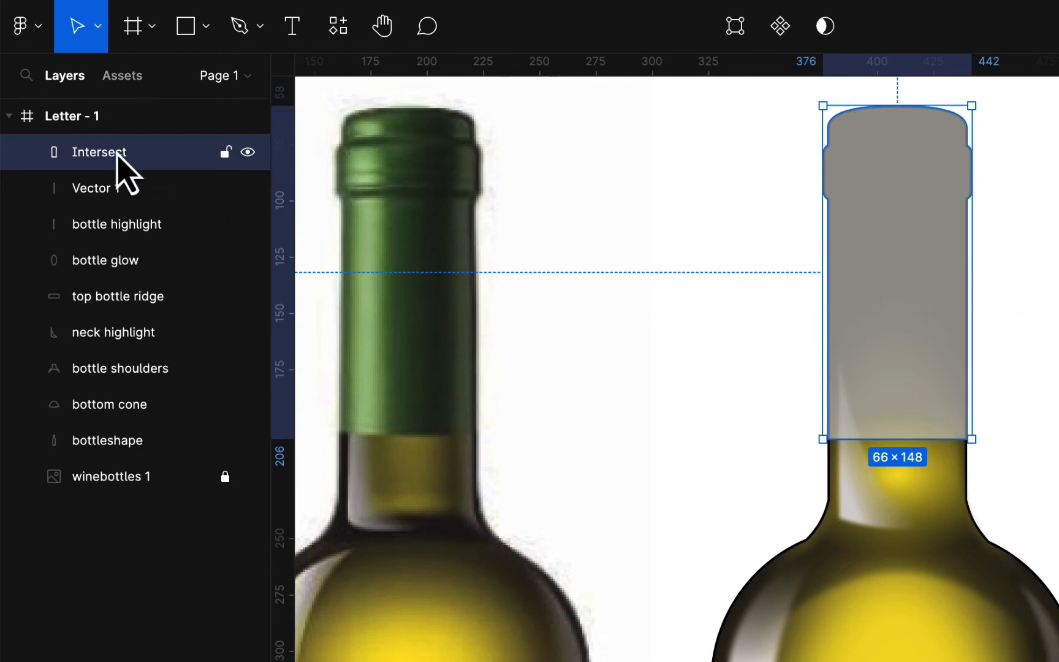
Step: Fill the foil shape on the illustrated bottle's neck with a dark green sampled from the reference photo's foil
left_click(864, 466)
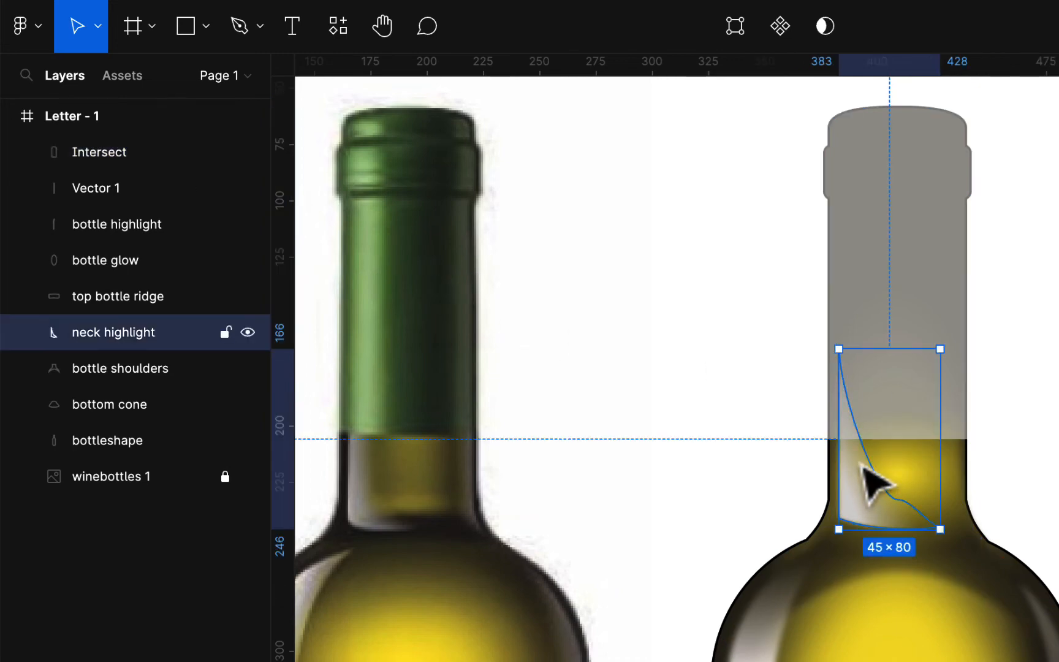
left_click(267, 158)
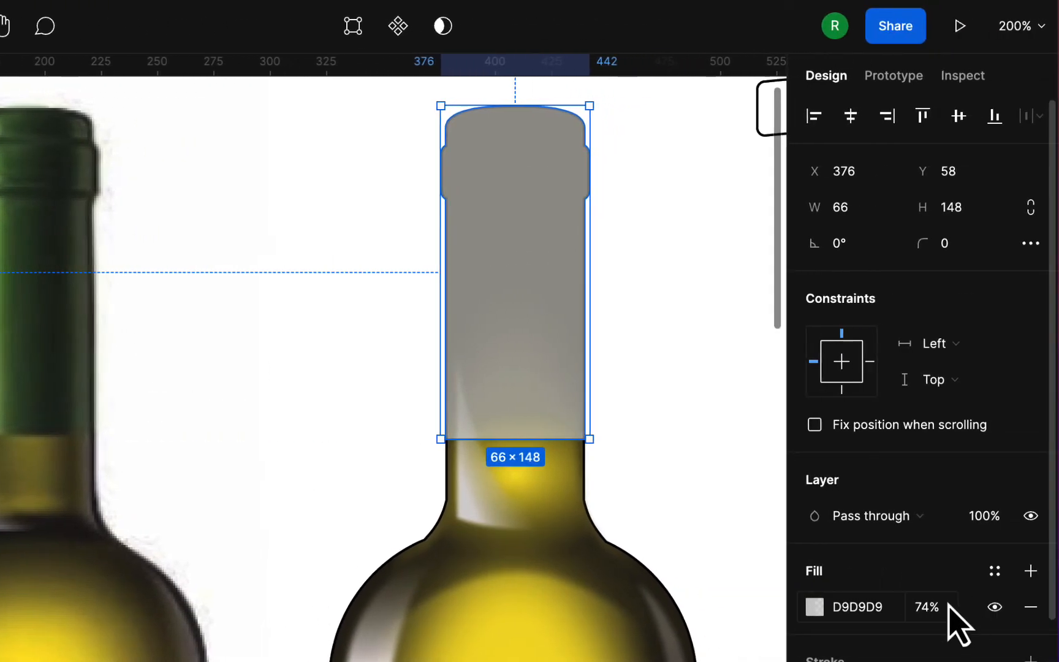
left_click(815, 607)
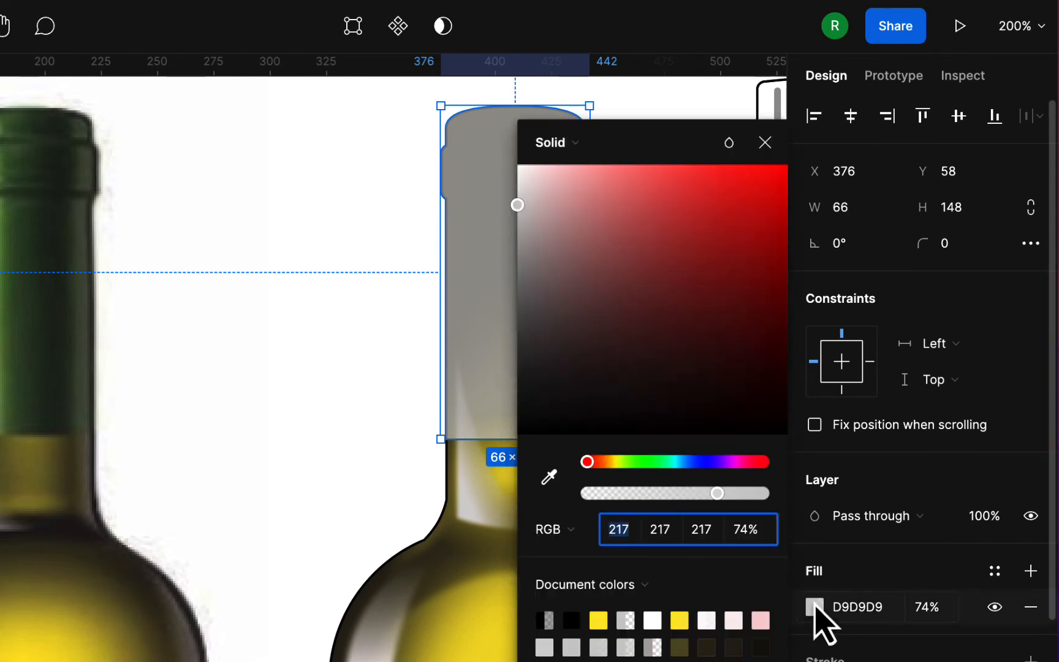
left_click(548, 477)
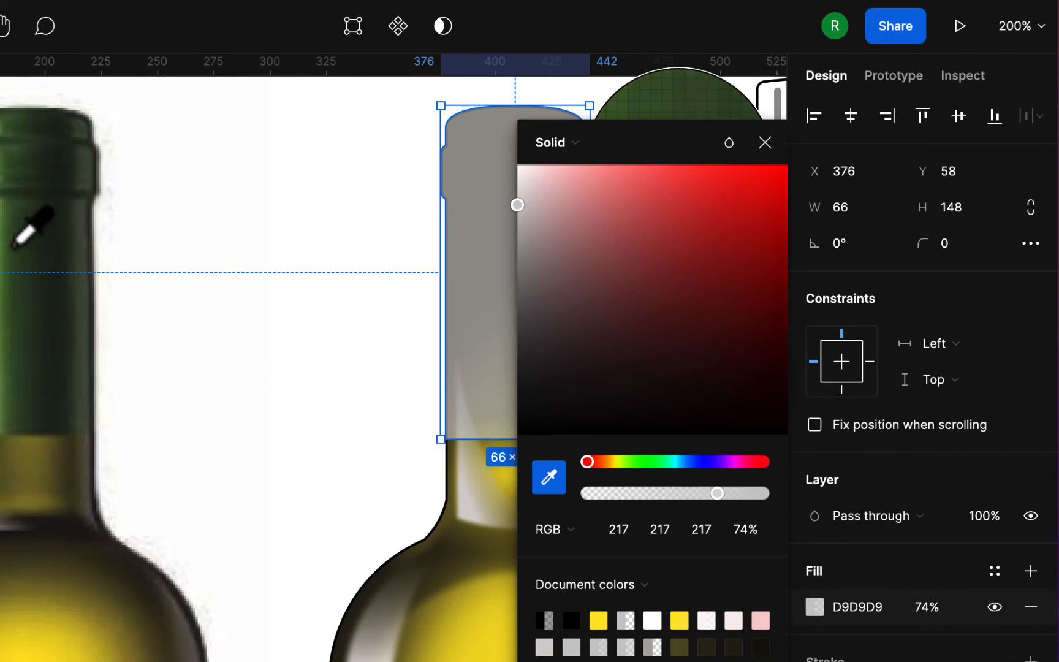
left_click(13, 246)
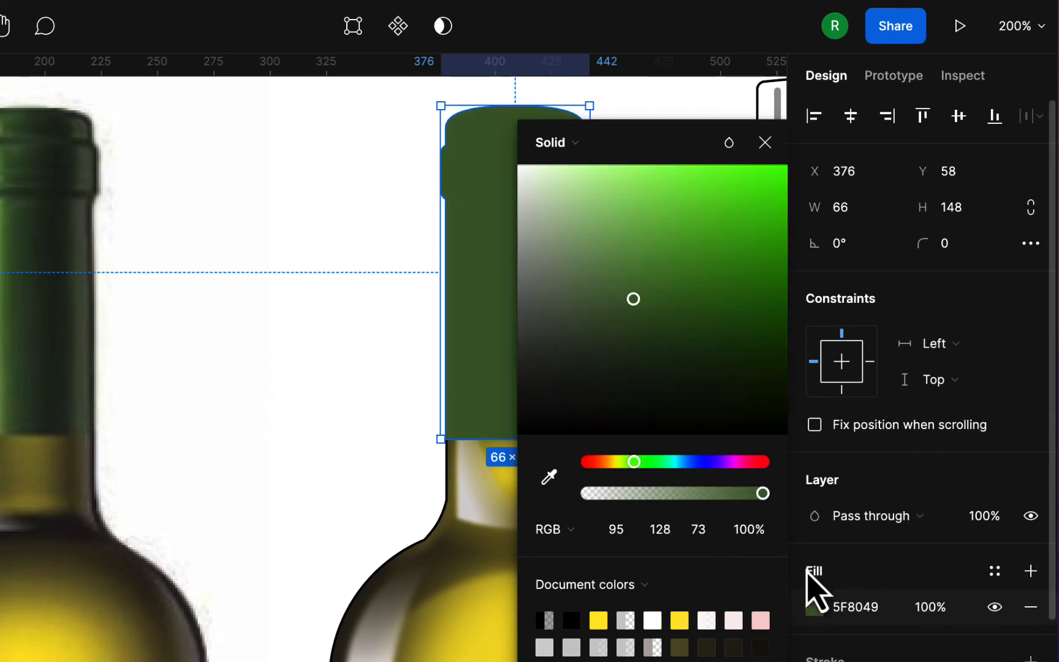
Step: Change the foil's fill to a linear gradient and orient it horizontally across the full width of the neck
left_click(576, 146)
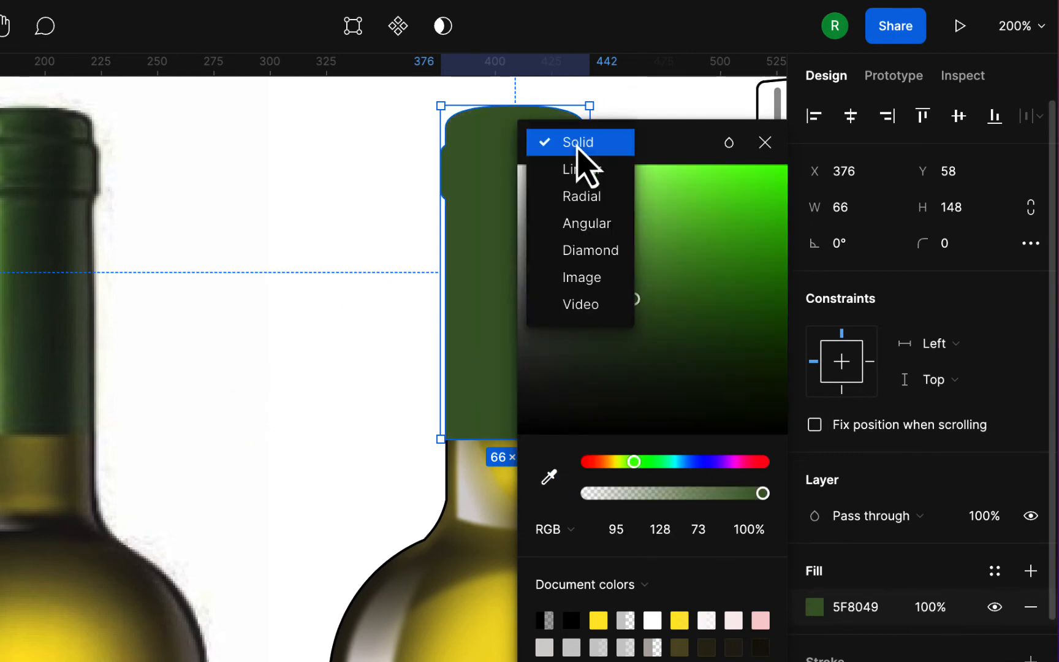
left_click(575, 174)
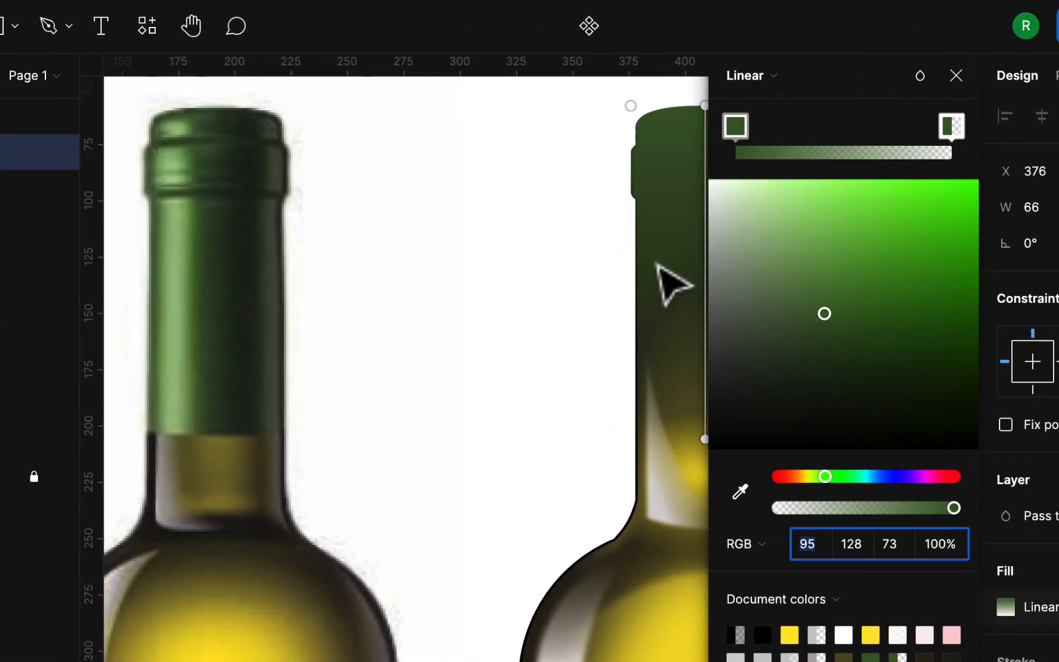
scroll(466, 263, "right", 1)
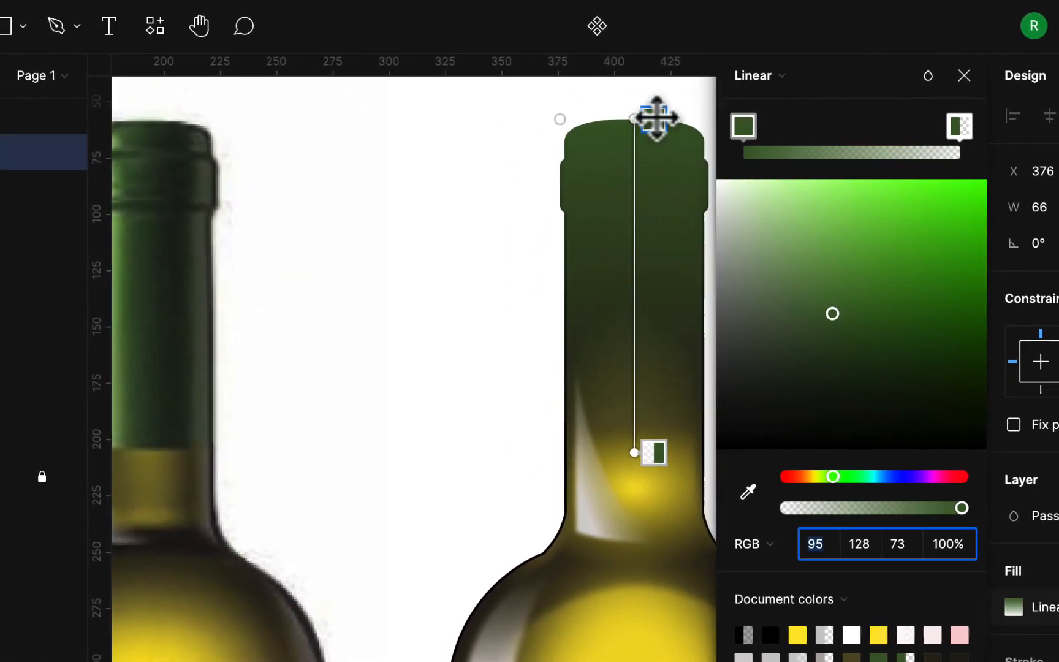
left_click_drag(653, 117, 666, 182)
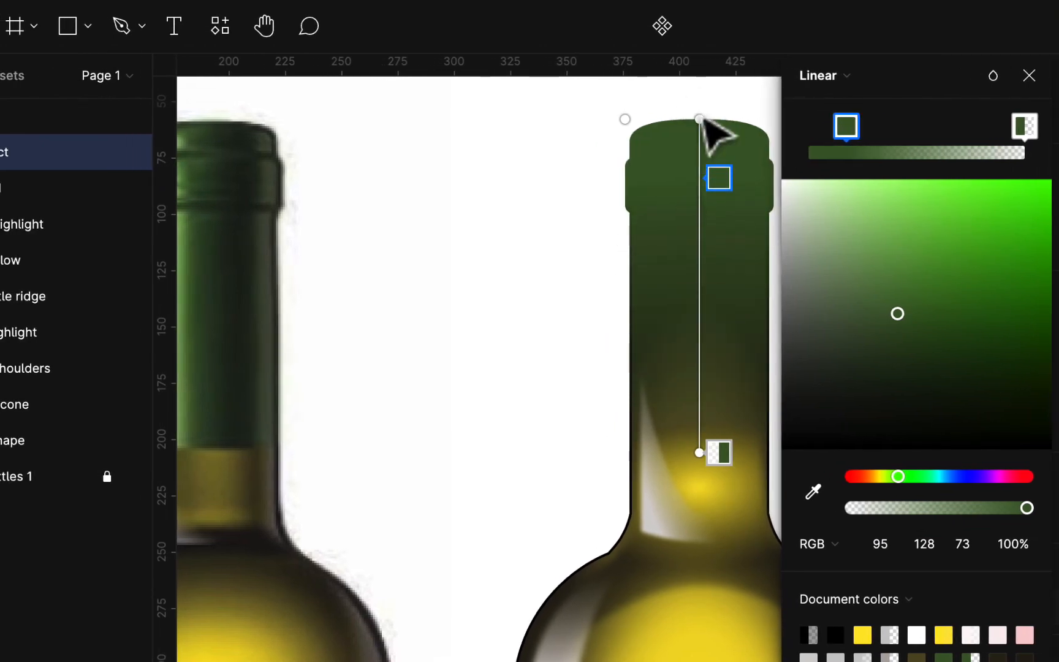
left_click_drag(701, 121, 633, 240)
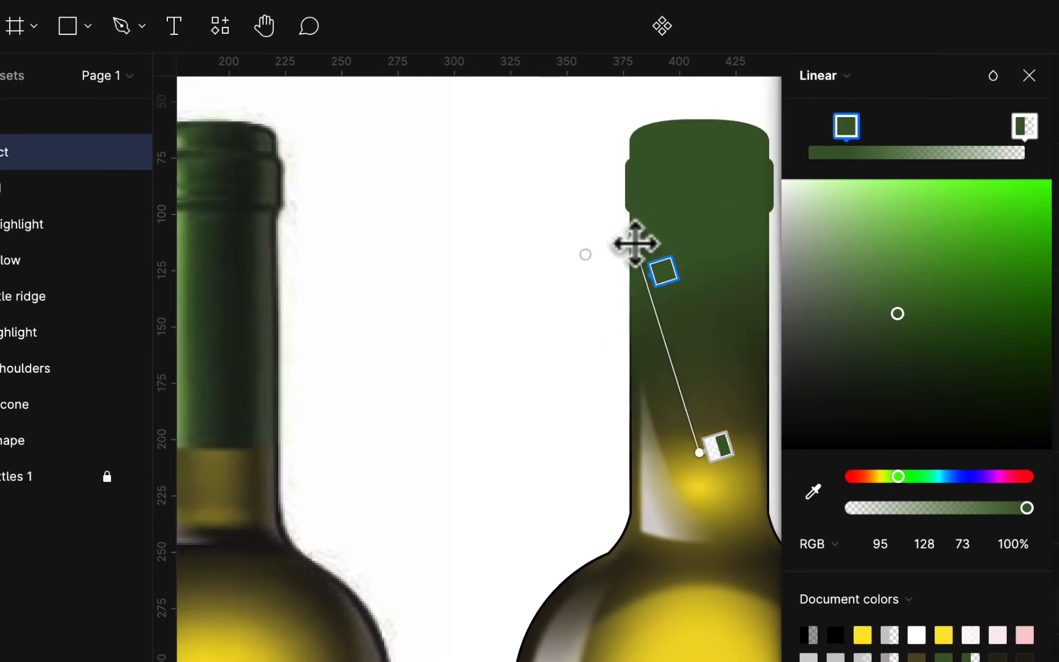
left_click_drag(699, 453, 773, 245)
left_click_drag(633, 239, 633, 242)
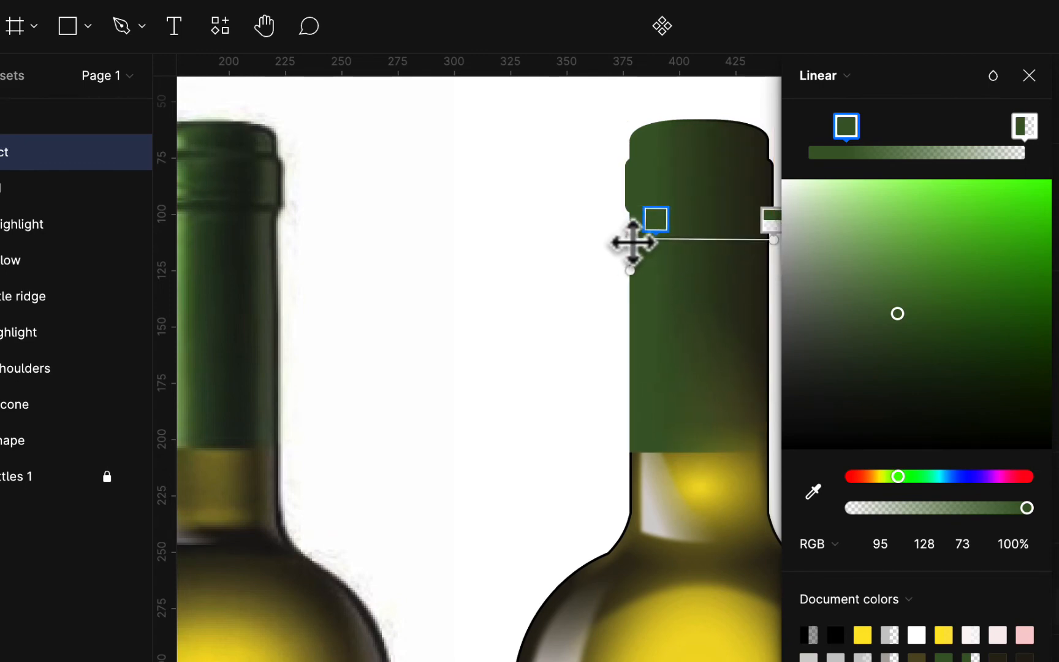
Step: Hide the left sidebar so the reference bottle and the illustrated foil fit side by side on the canvas
scroll(638, 260, "left", 5)
scroll(638, 260, "down", 2)
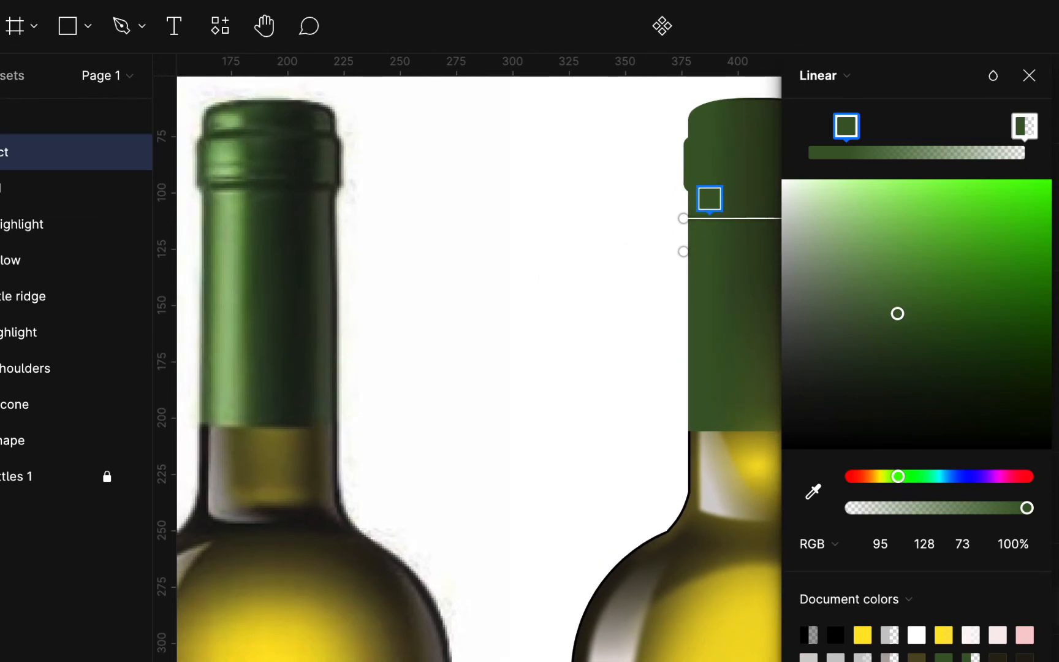
left_click(27, 25)
mouse_move(19, 211)
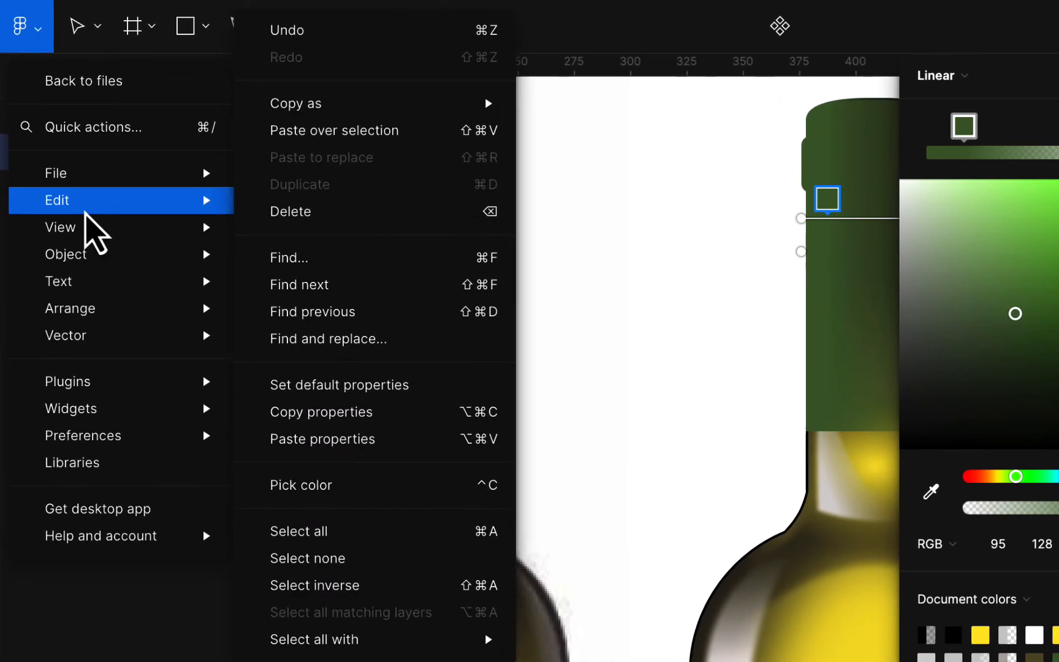
mouse_move(86, 236)
mouse_move(387, 381)
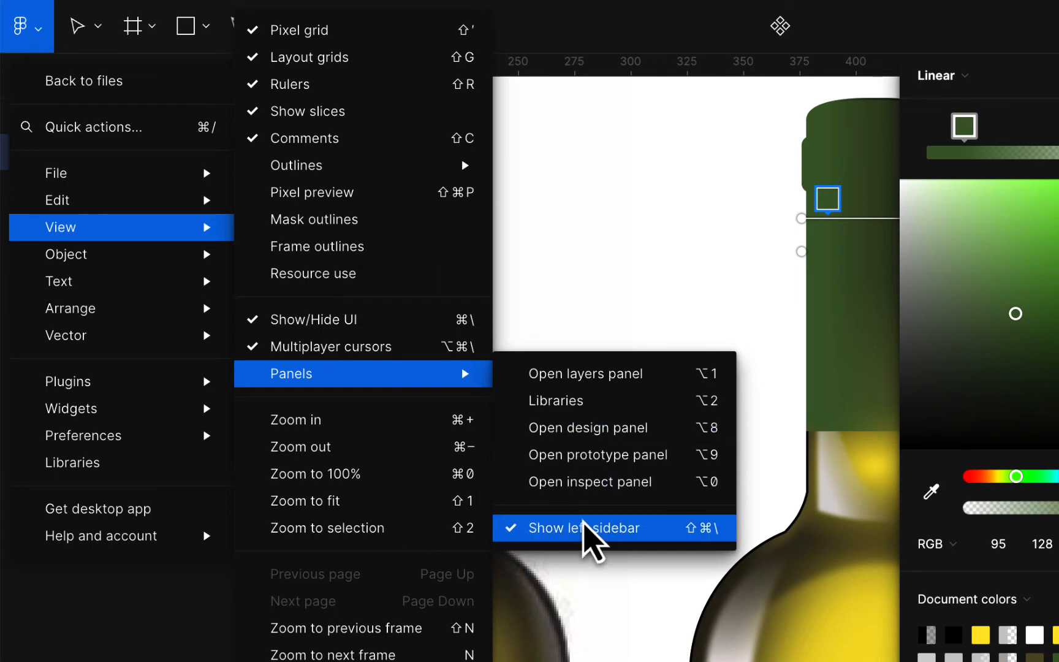
left_click(585, 529)
scroll(586, 533, "right", 3)
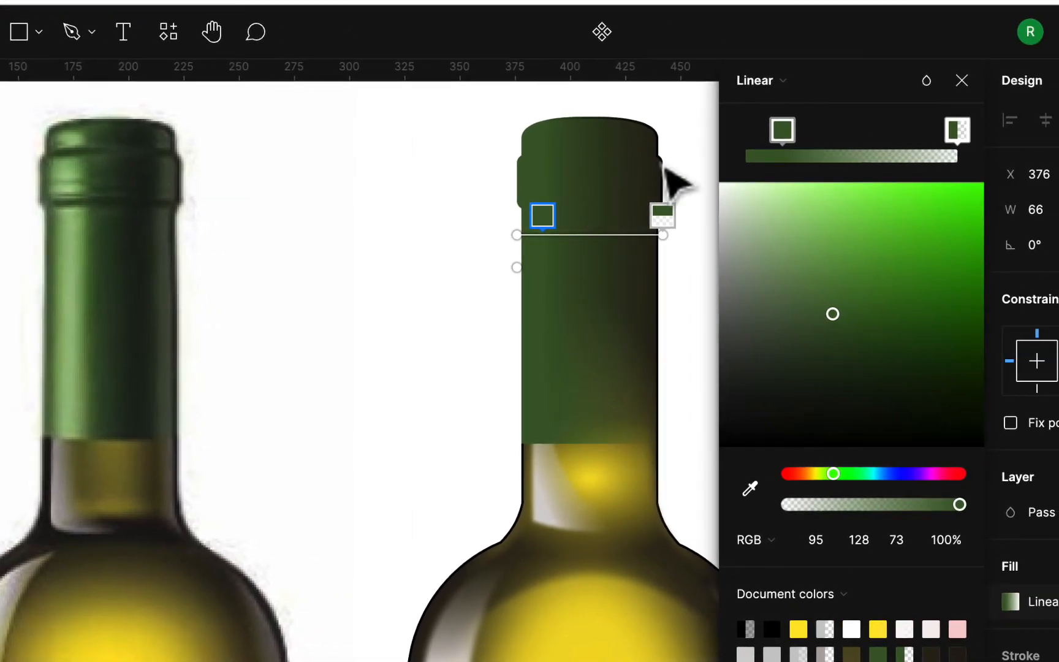
Step: Place the first gradient stop at the foil's left edge in sampled green (114, 133, 101) and add a light green stop (186, 210, 160) beside it
left_click_drag(781, 136, 749, 132)
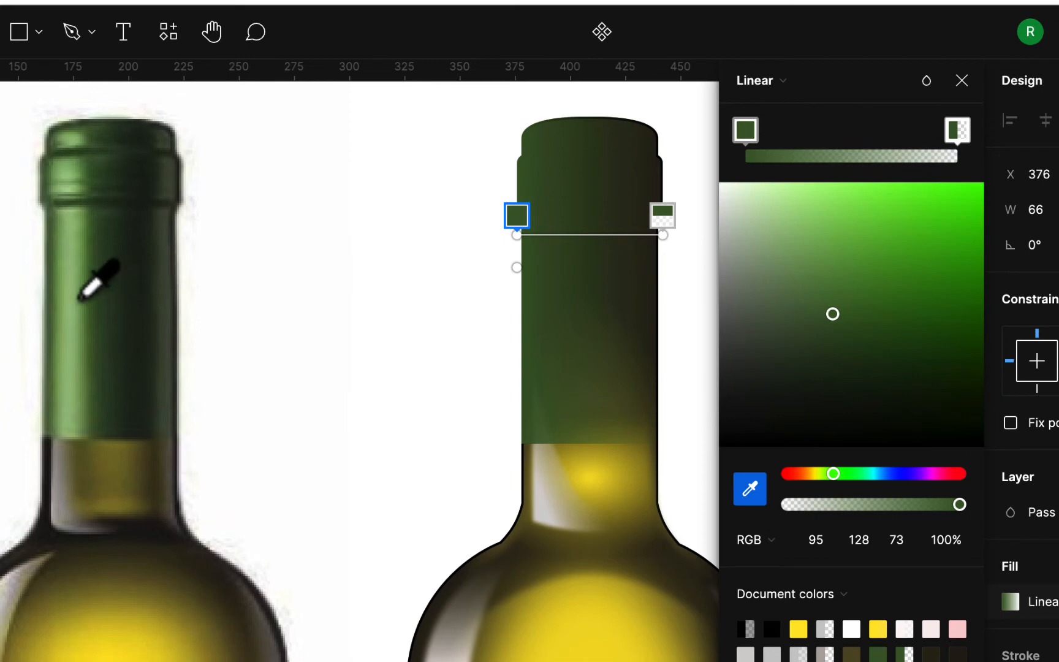
left_click(50, 309)
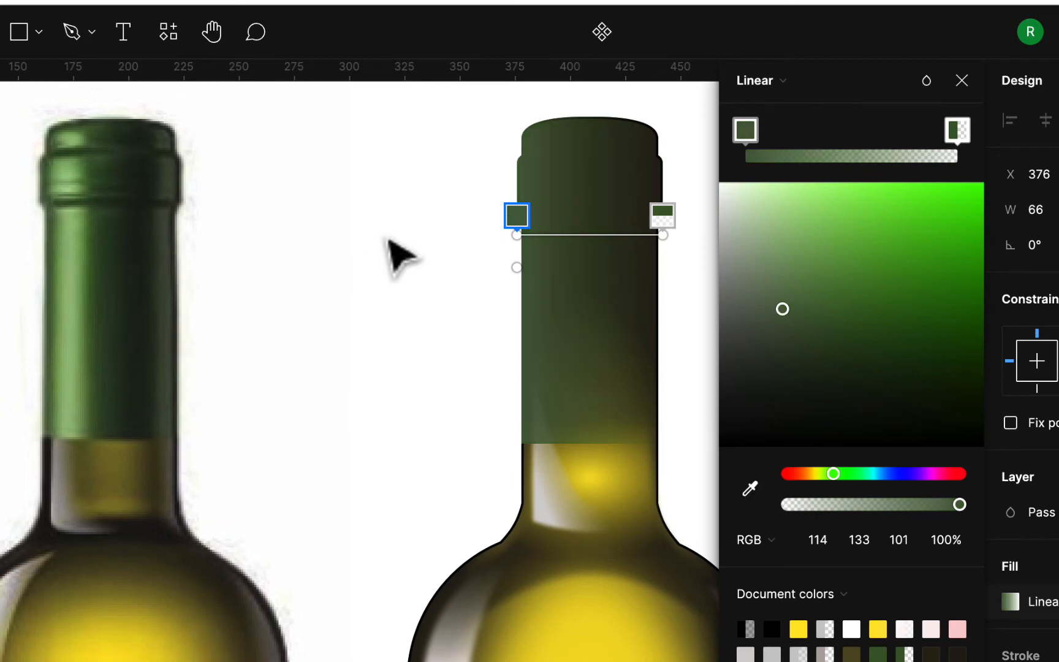
left_click(548, 236)
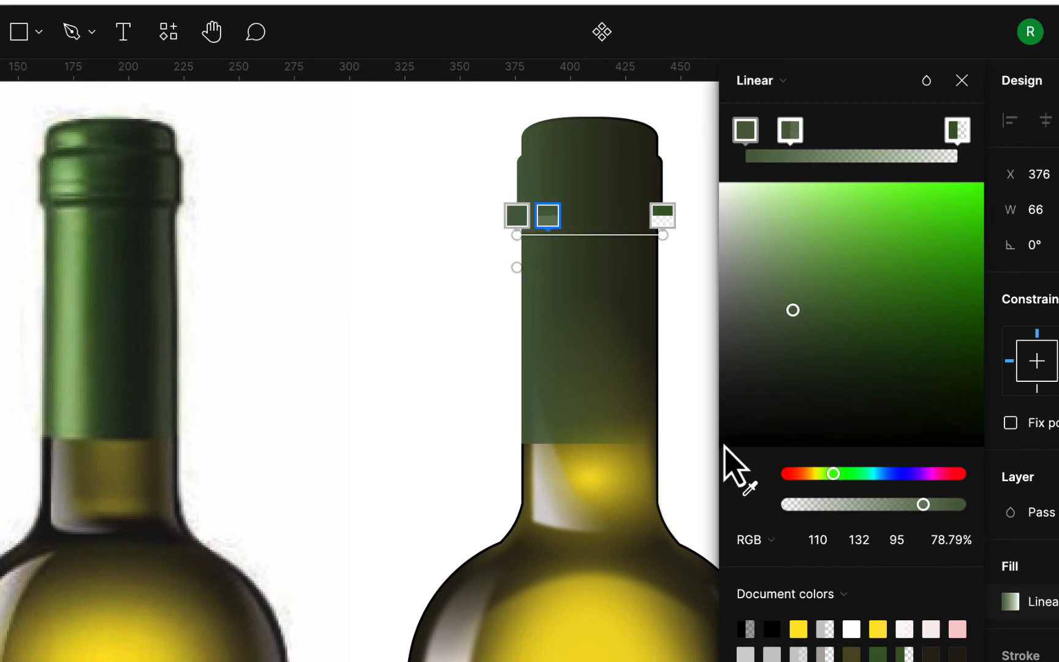
left_click(750, 489)
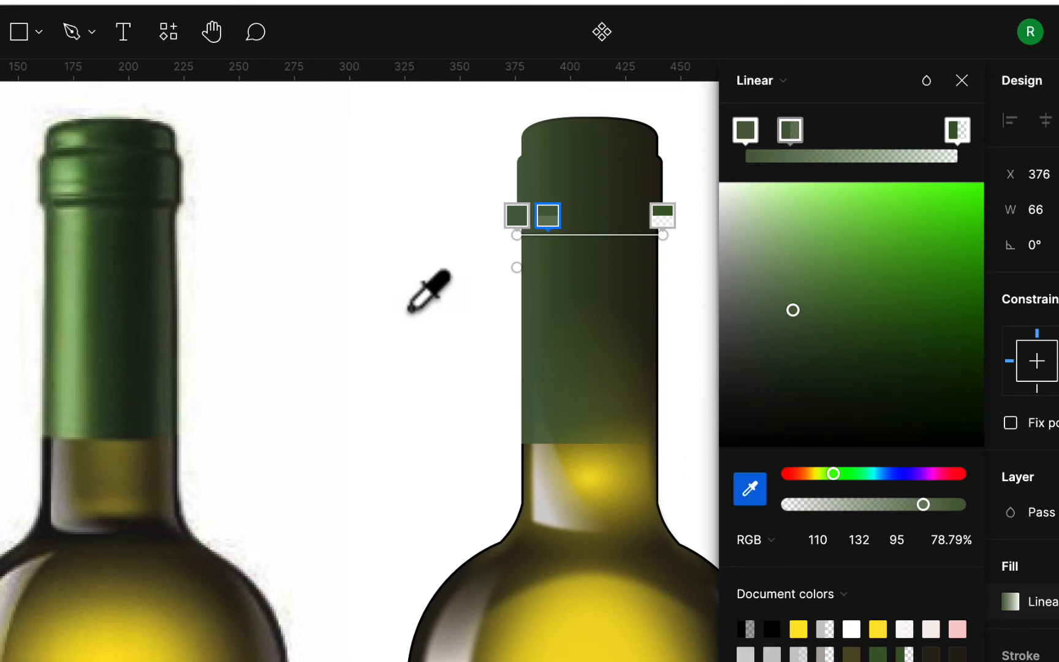
left_click(79, 302)
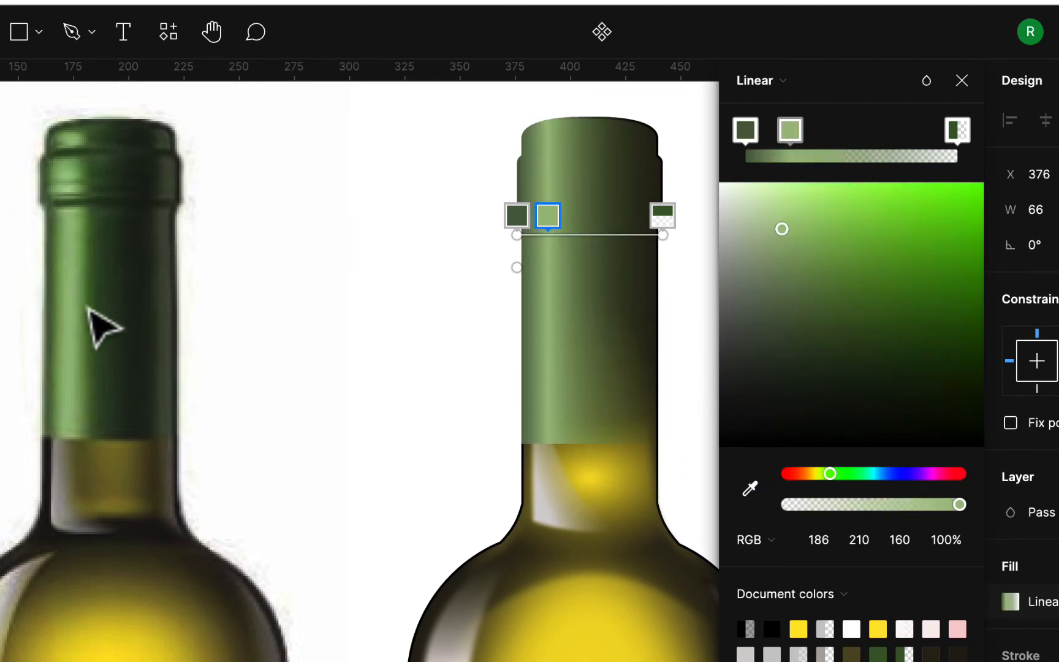
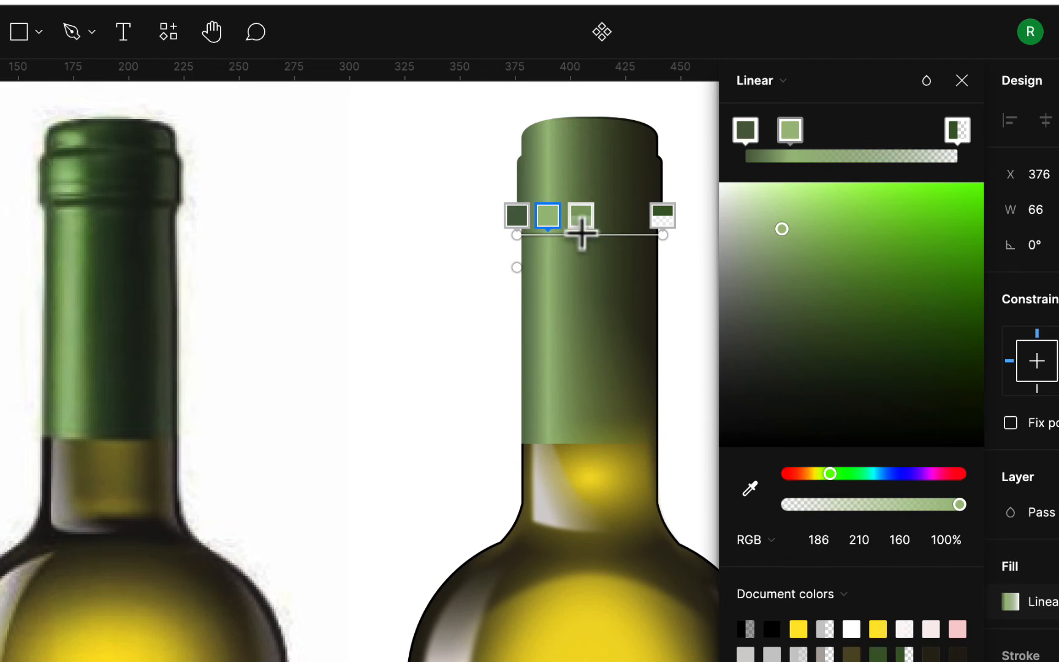
Step: Add a gradient stop just left of the foil's center in dark green (92, 120, 72) sampled from the reference photo
left_click(581, 235)
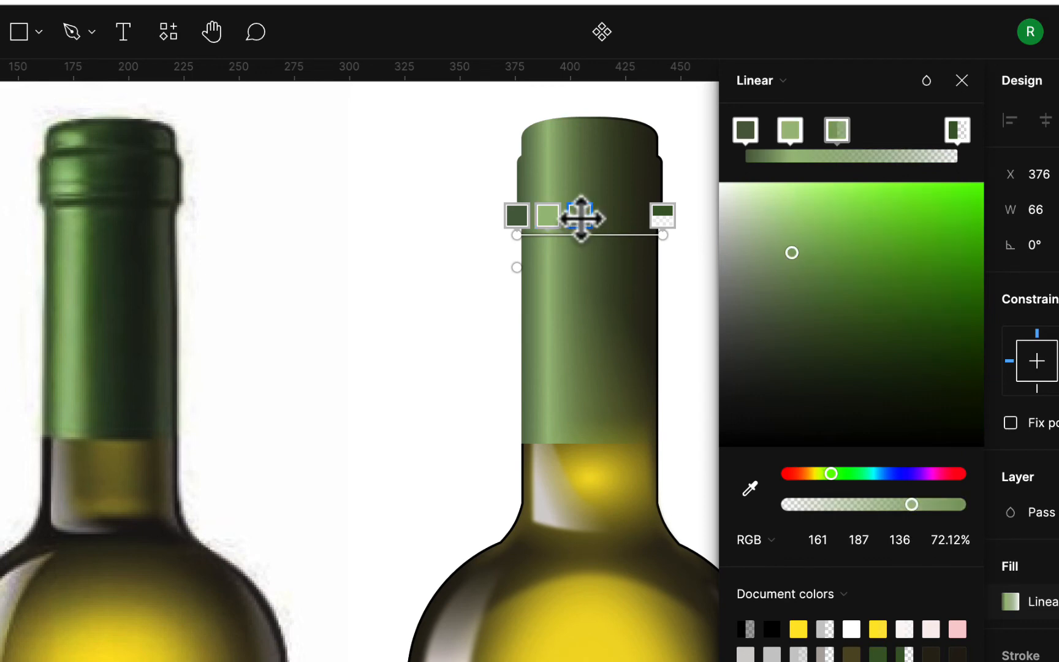
left_click(751, 494)
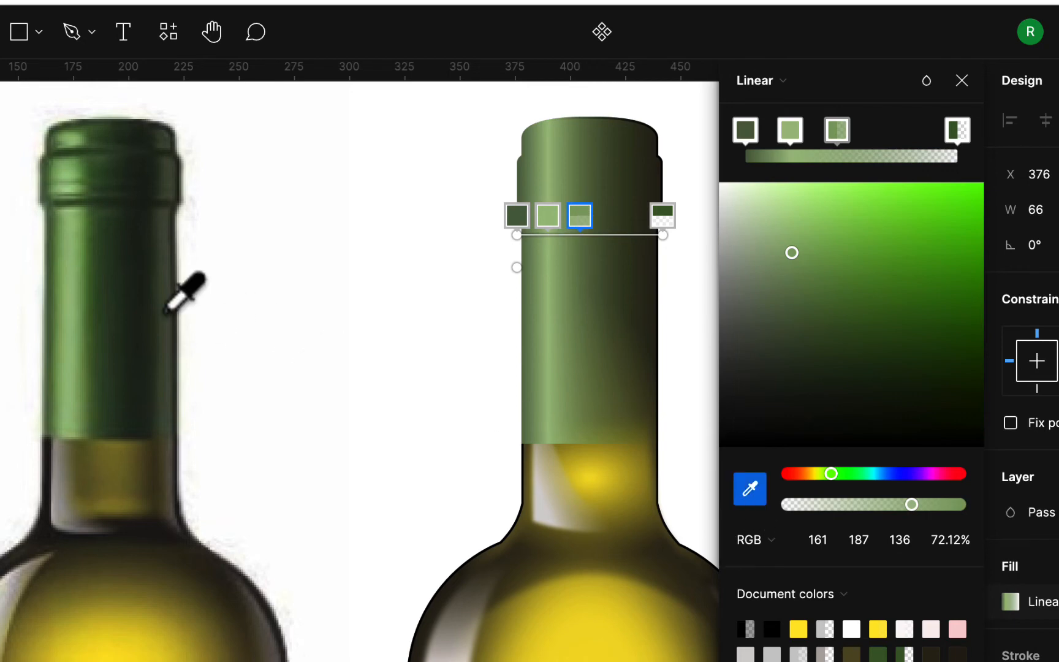
left_click(99, 265)
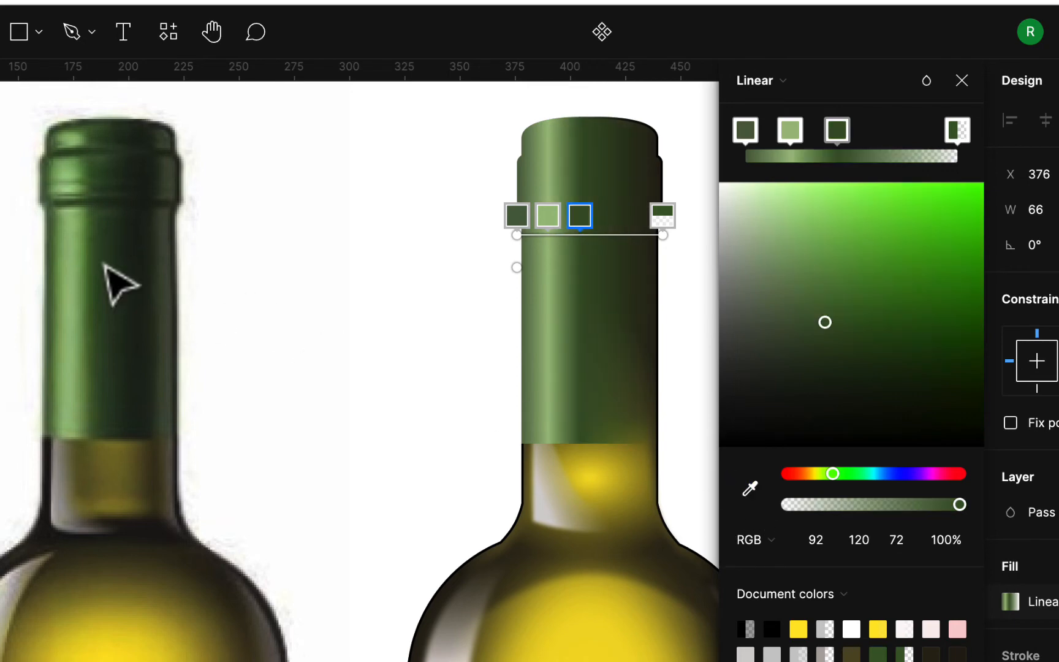
Step: Make the foil's right-end gradient stop fully opaque and recolor it with the dark edge tone (72, 78, 64) from the photo
left_click(664, 216)
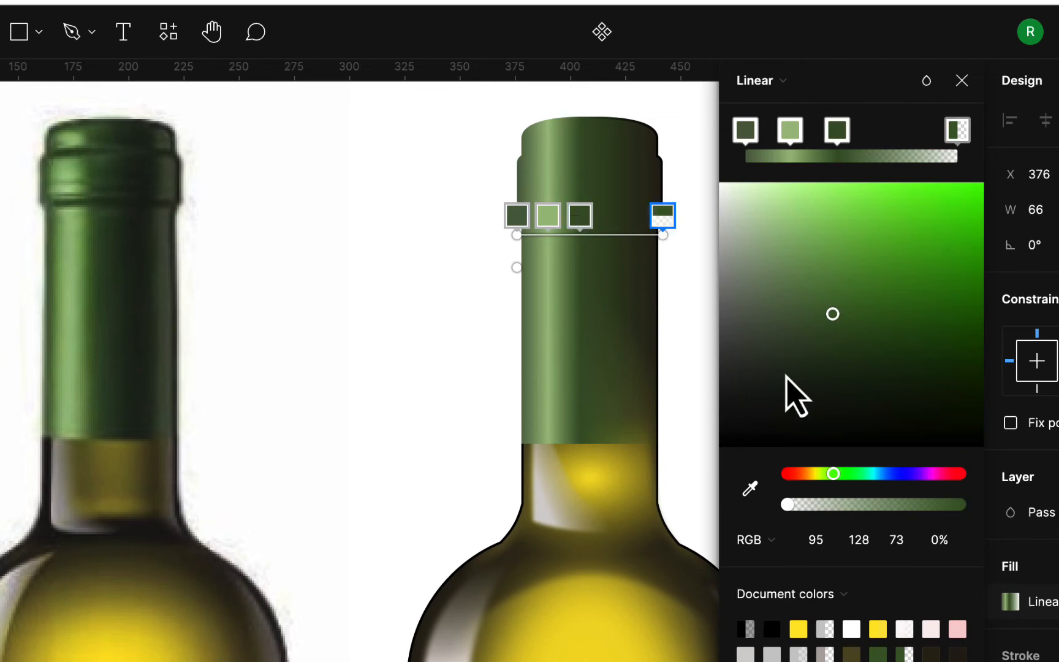
left_click_drag(787, 504, 999, 503)
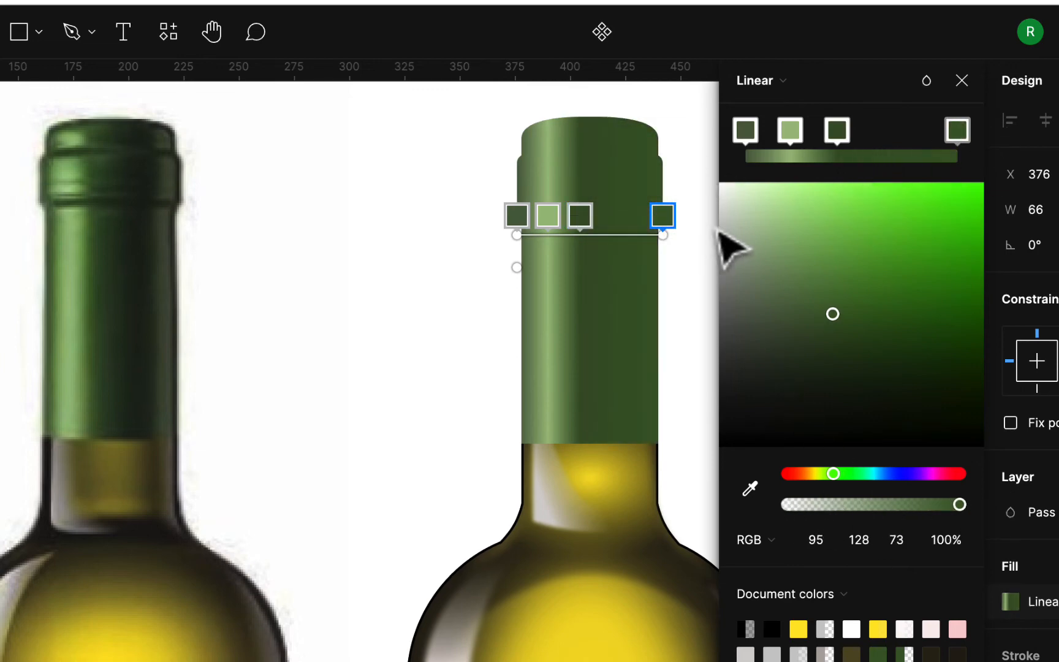
left_click(176, 233)
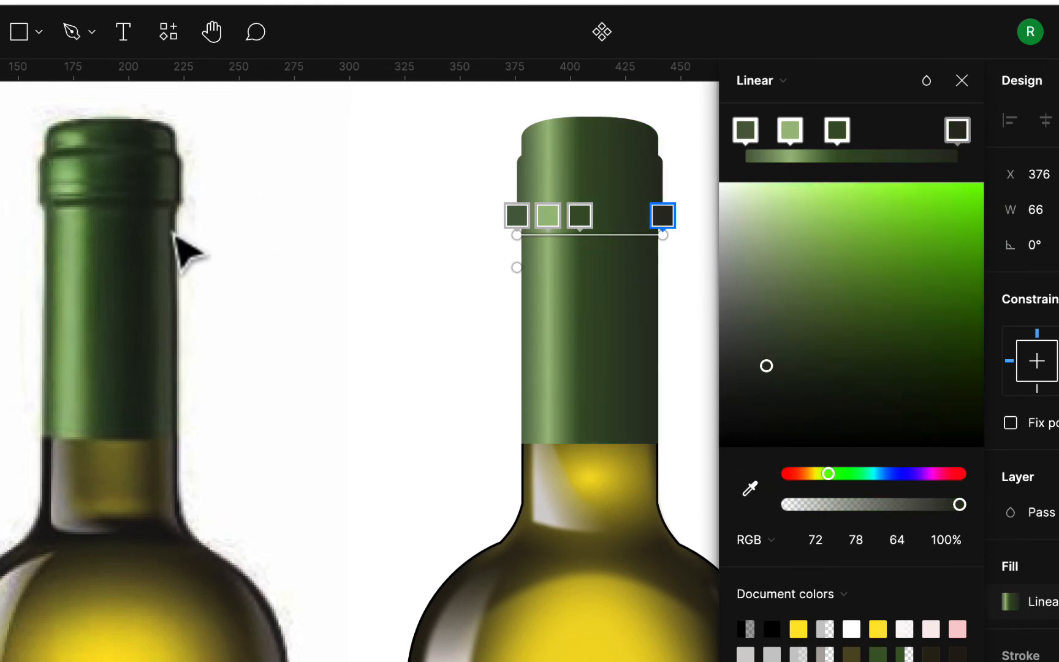
Step: Add a gradient stop just inside the foil's right edge in grayish green (97, 109, 85) sampled from the photo
left_click(638, 236)
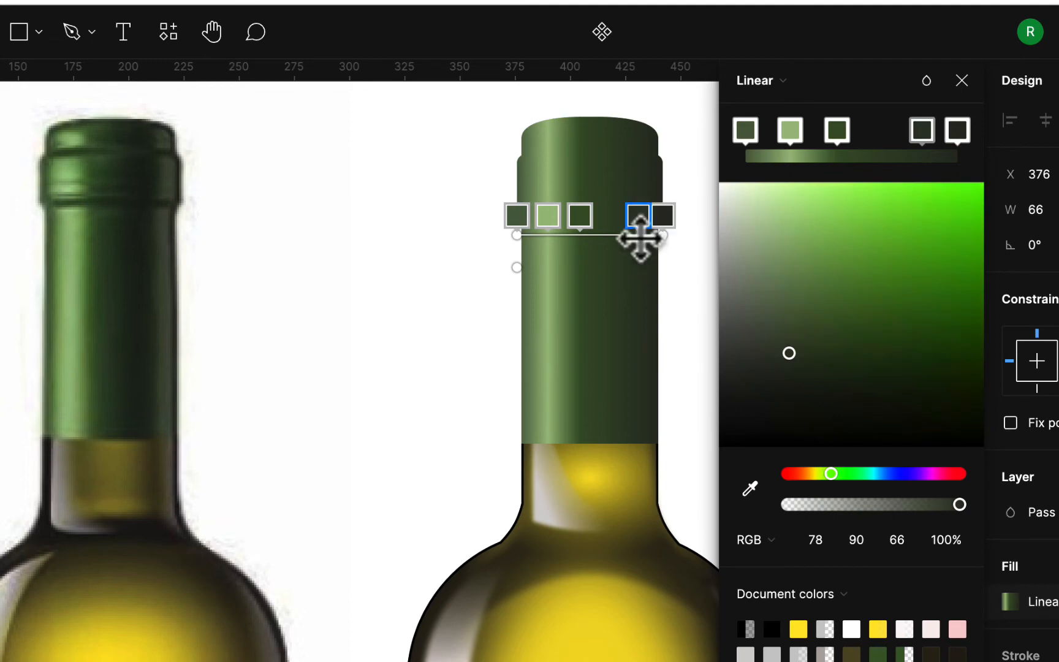
key("i")
left_click(174, 187)
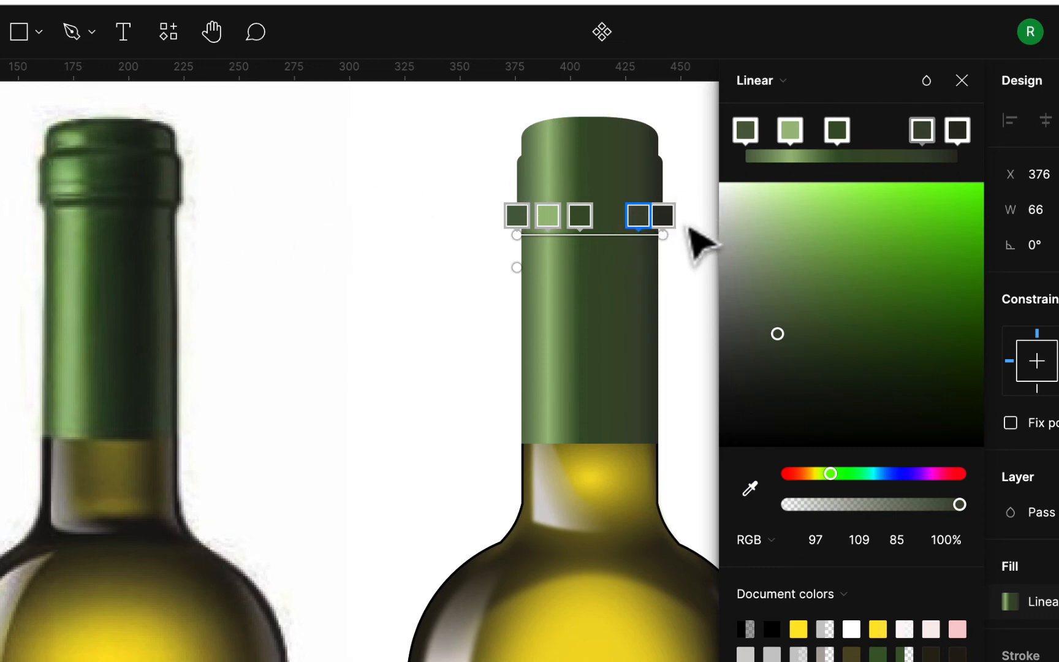
Step: Add another gradient stop right of the foil's center and color it with the near-black green shadow sampled from the photo's foil
left_click(620, 238)
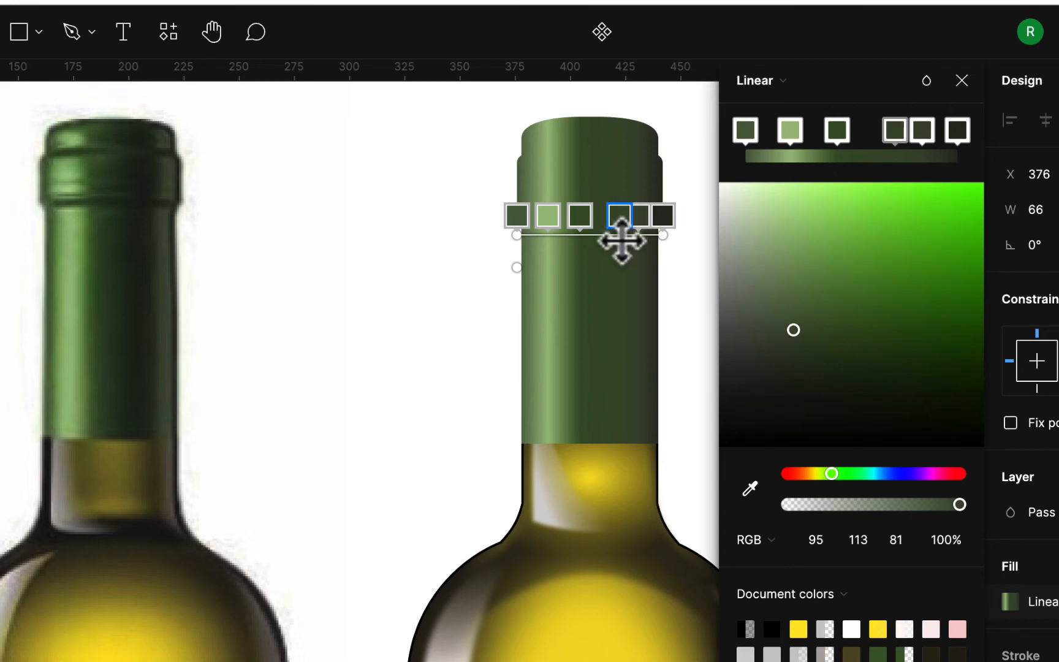
scroll(622, 241, "up", 4)
scroll(463, 305, "left", 2)
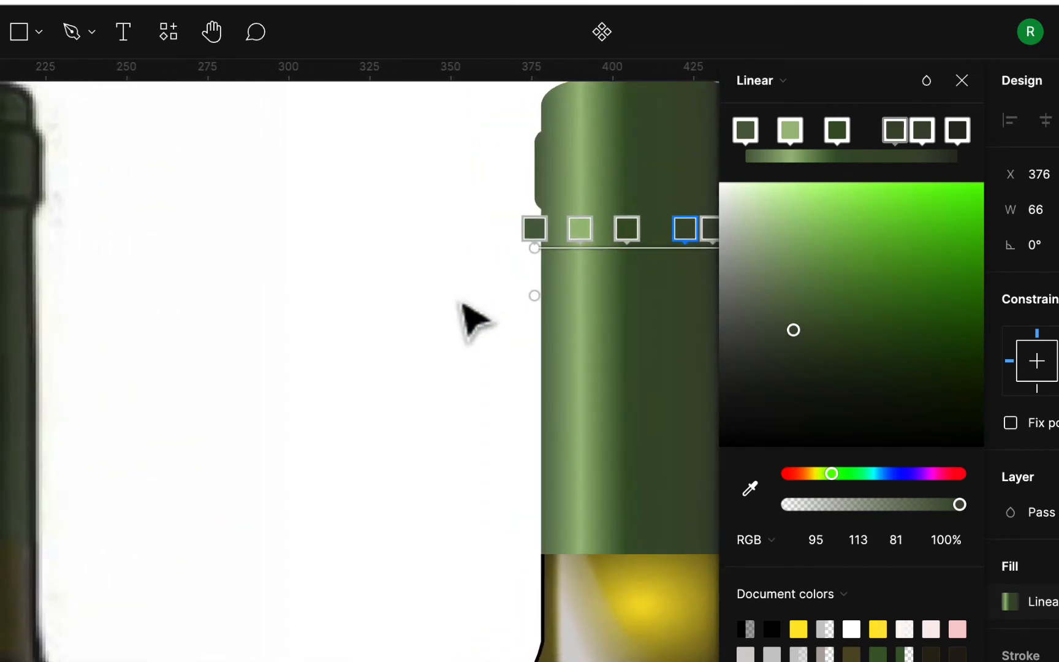
scroll(463, 305, "right", 2)
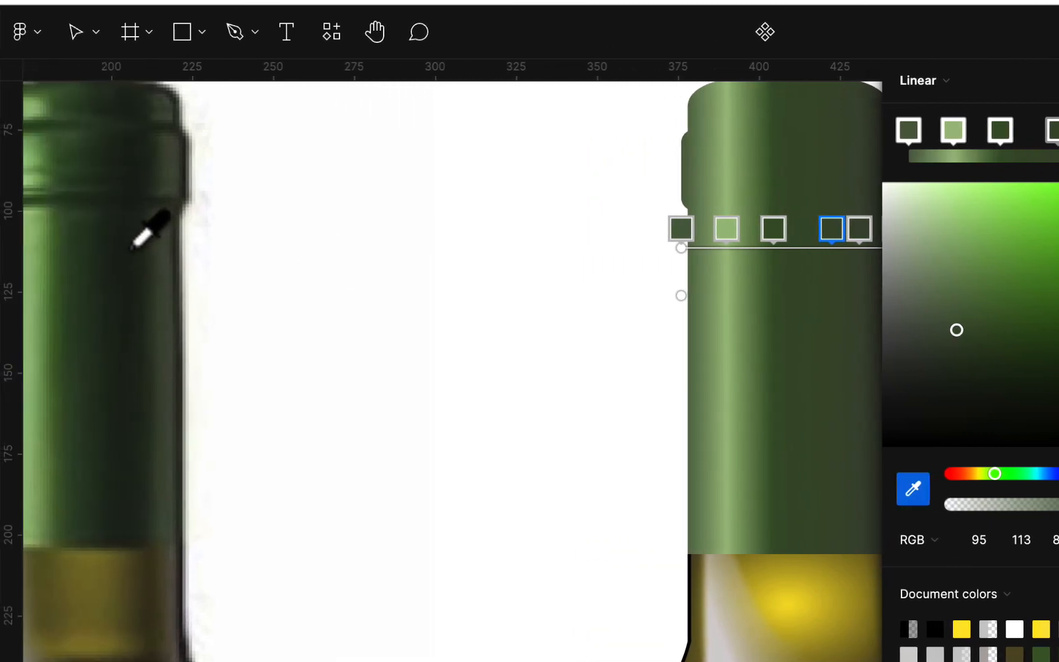
left_click(132, 243)
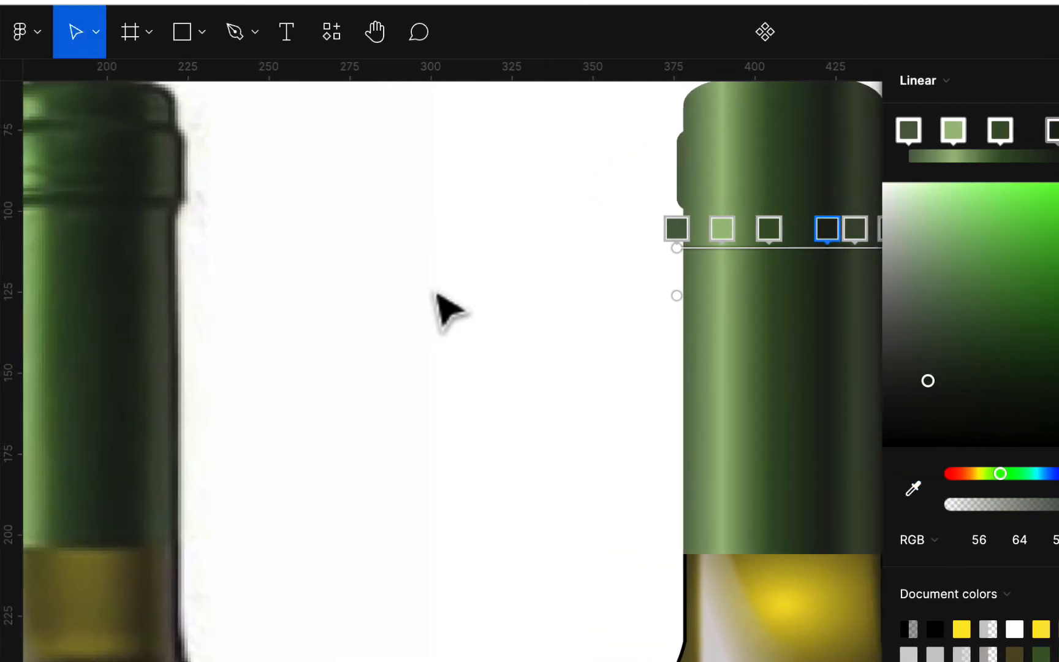
Step: Shift the near-black gradient stop left toward the foil's center, closer to the dark green stop
scroll(454, 304, "right", 5)
scroll(454, 303, "up", 1)
left_click(693, 268)
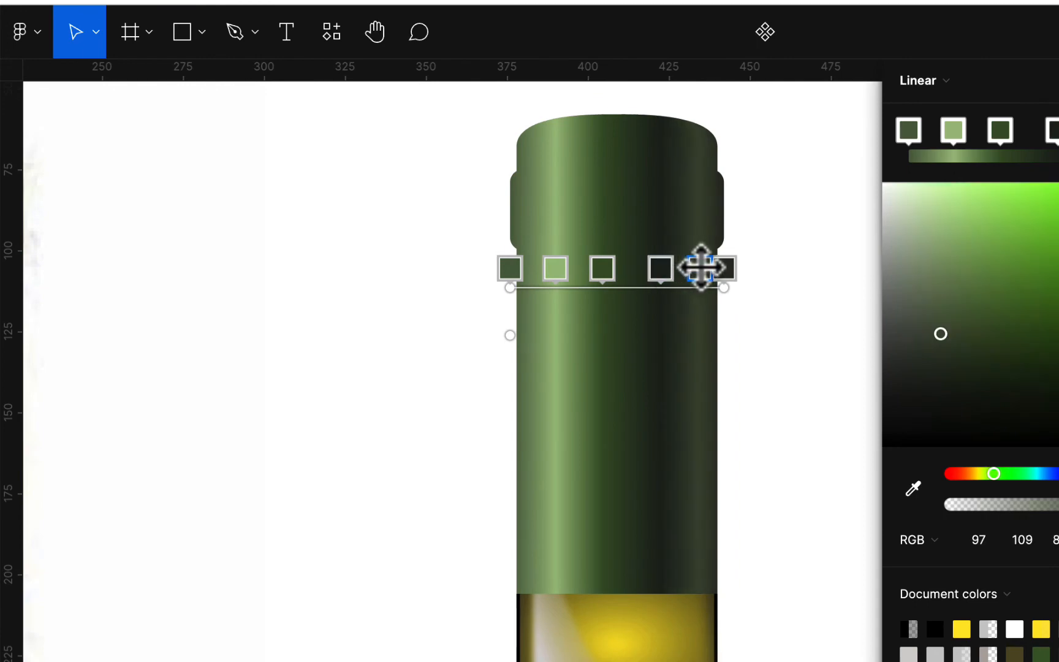
left_click_drag(693, 268, 638, 270)
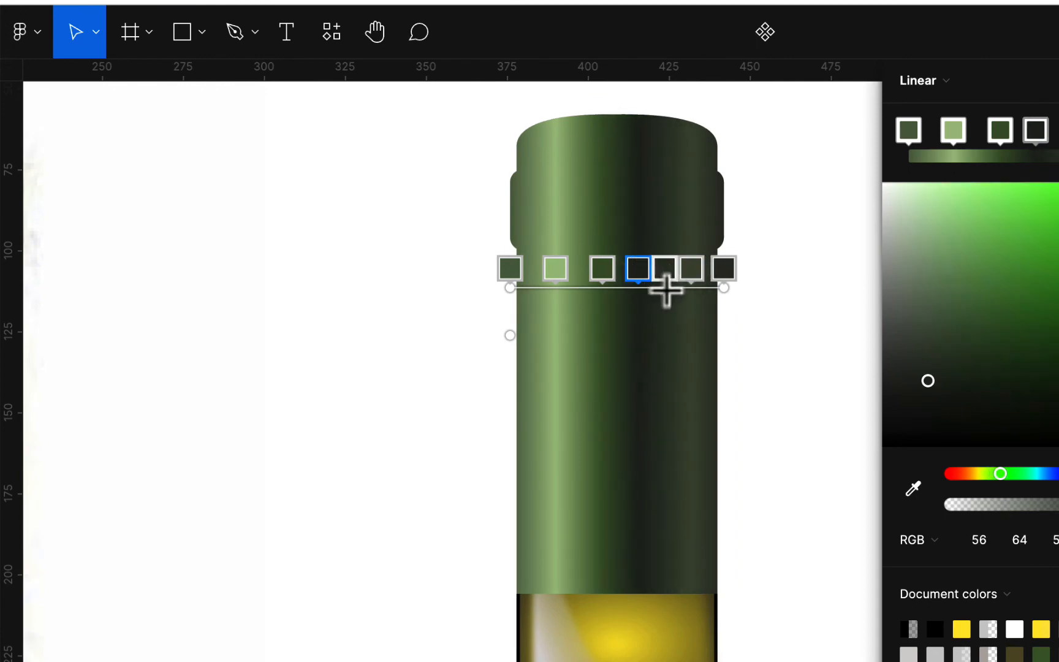
Step: Add a gradient stop between the foil's near-black and grayish green stops, sampling the grayish green (97, 109, 85) from the neighboring stop
left_click(668, 286)
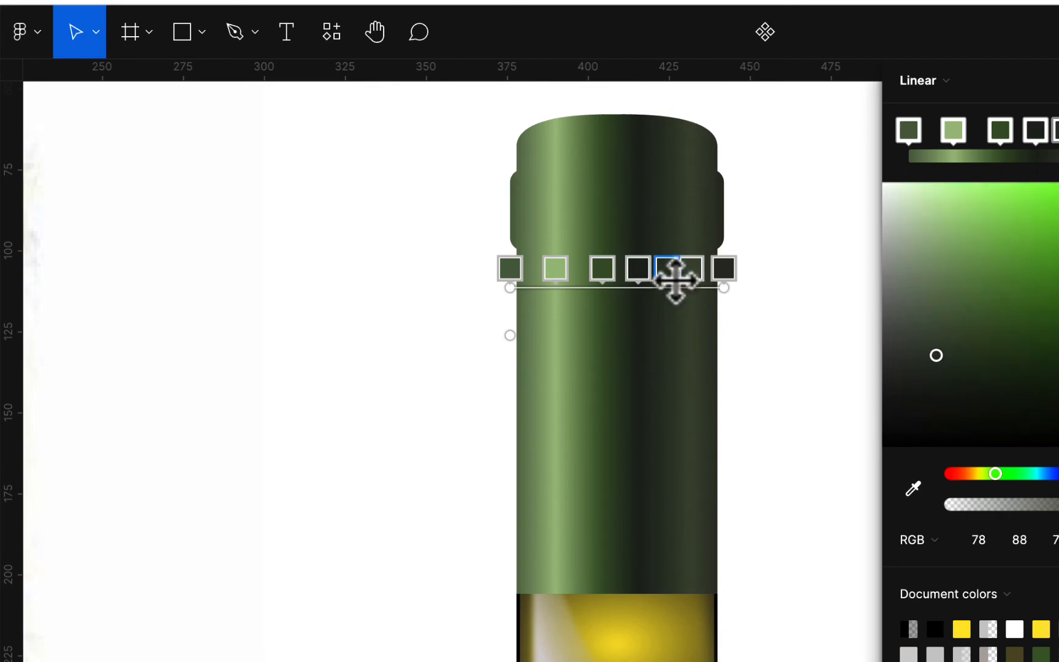
left_click(914, 489)
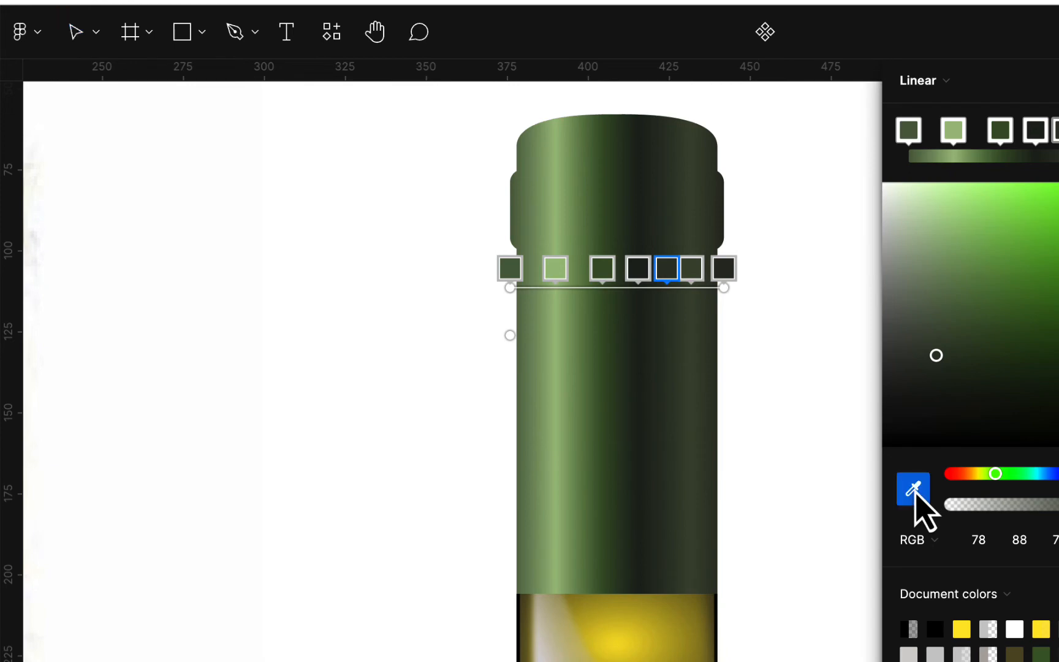
left_click(689, 270)
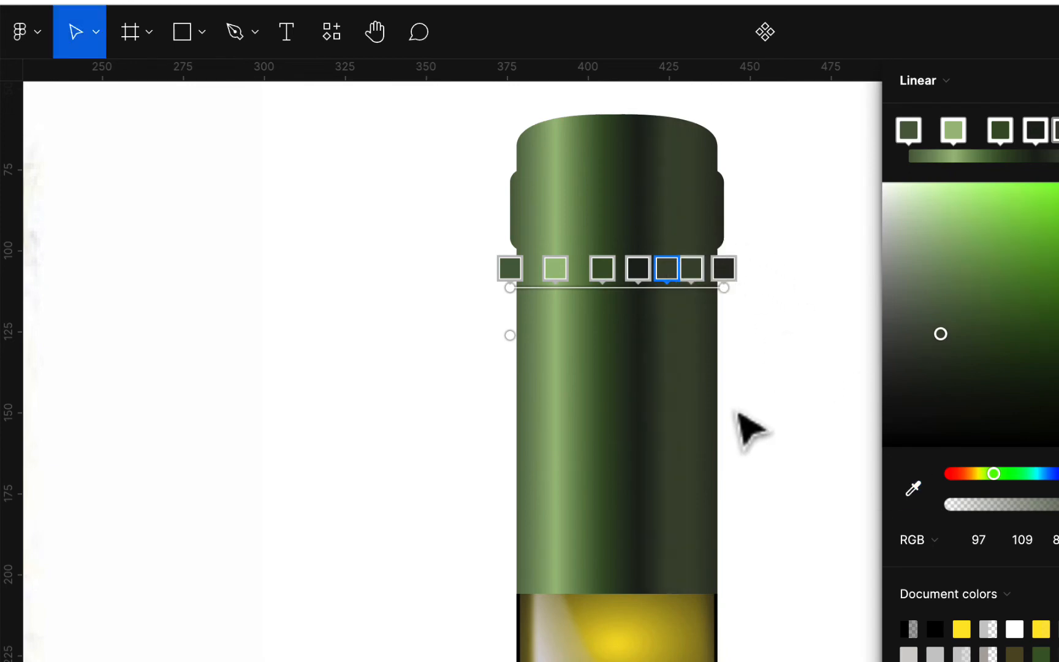
scroll(738, 425, "left", 5)
scroll(740, 423, "right", 4)
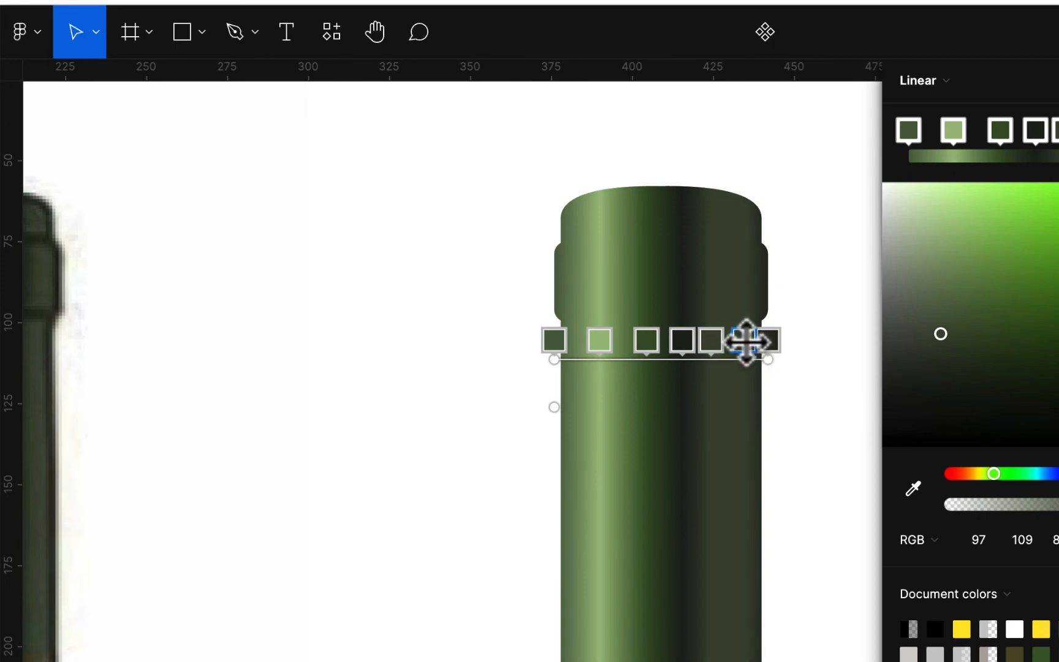
Step: Darken the foil gradient's right-end stop to a near-black green with red 37 and green 43, and compare with the photo
left_click_drag(757, 342, 748, 340)
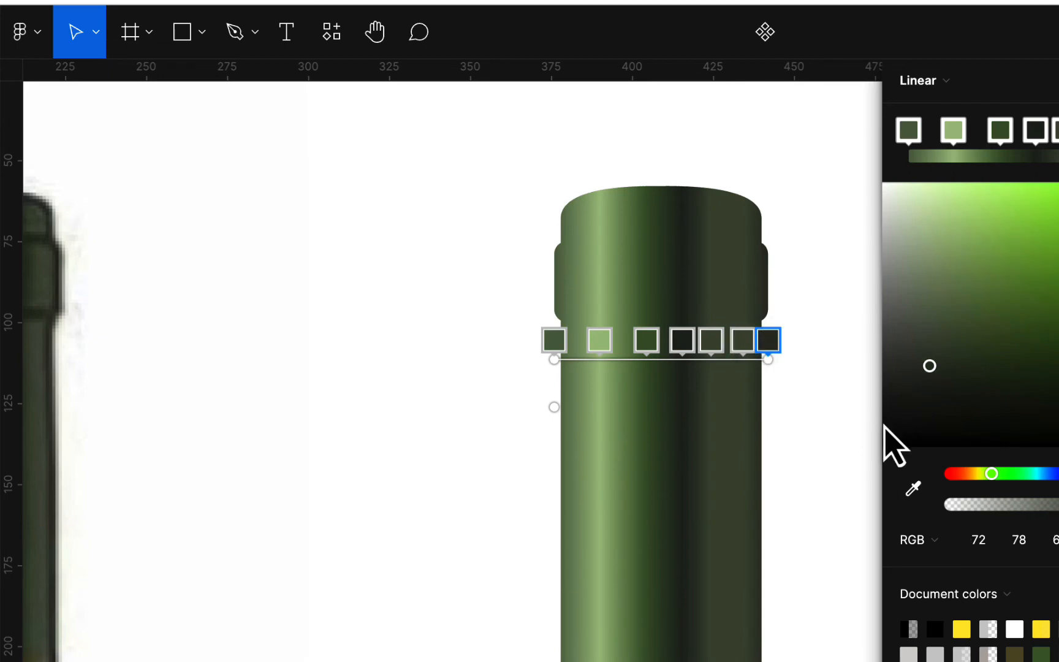
left_click_drag(930, 366, 947, 406)
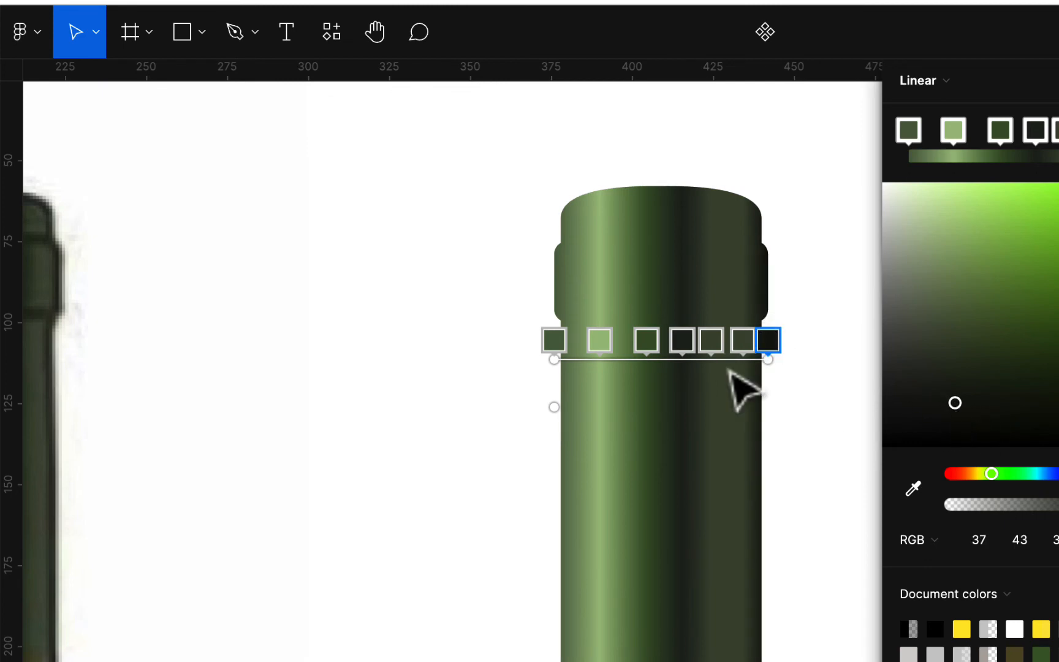
scroll(735, 380, "left", 5)
scroll(736, 384, "right", 5)
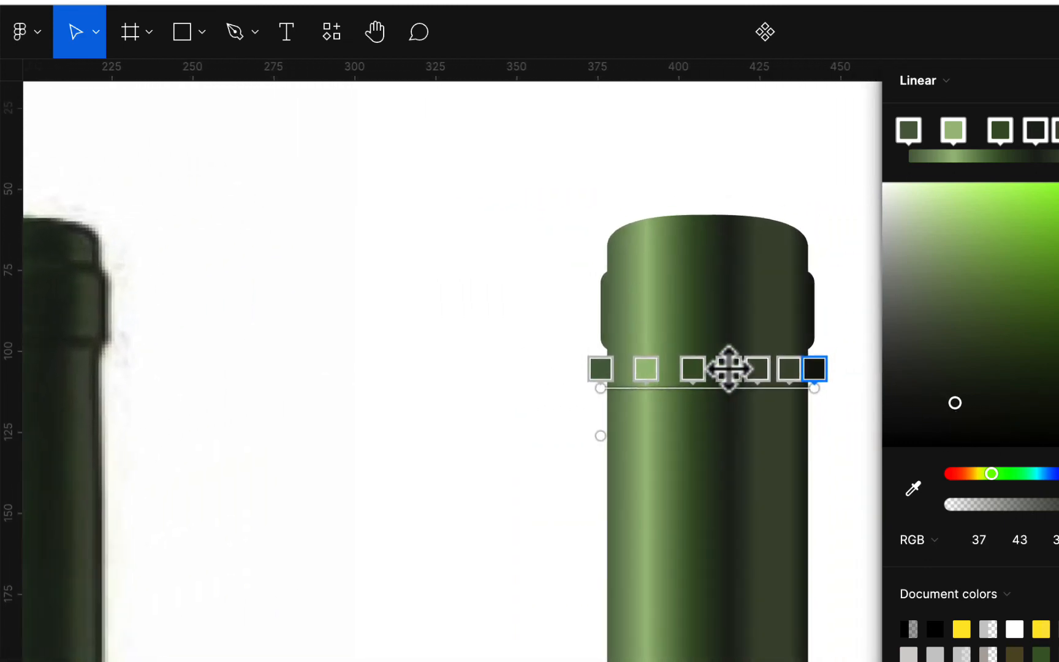
Step: Shift the dark green stop slightly left and add a stop between it and the near-black stop, colored with dark green sampled from the photo
scroll(726, 382, "down", 2)
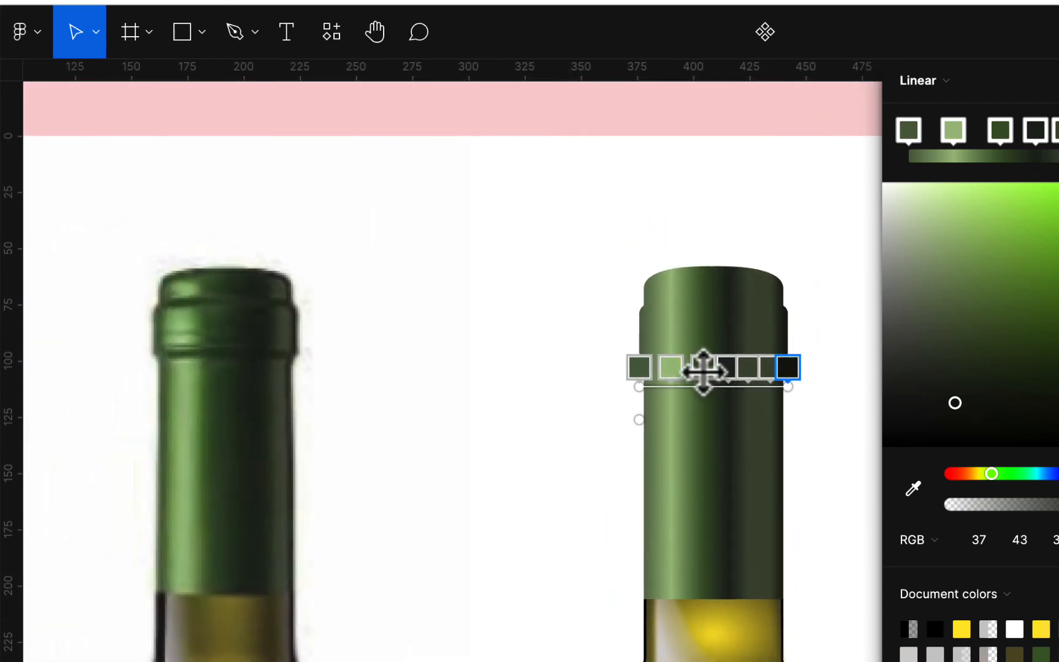
left_click_drag(710, 369, 699, 367)
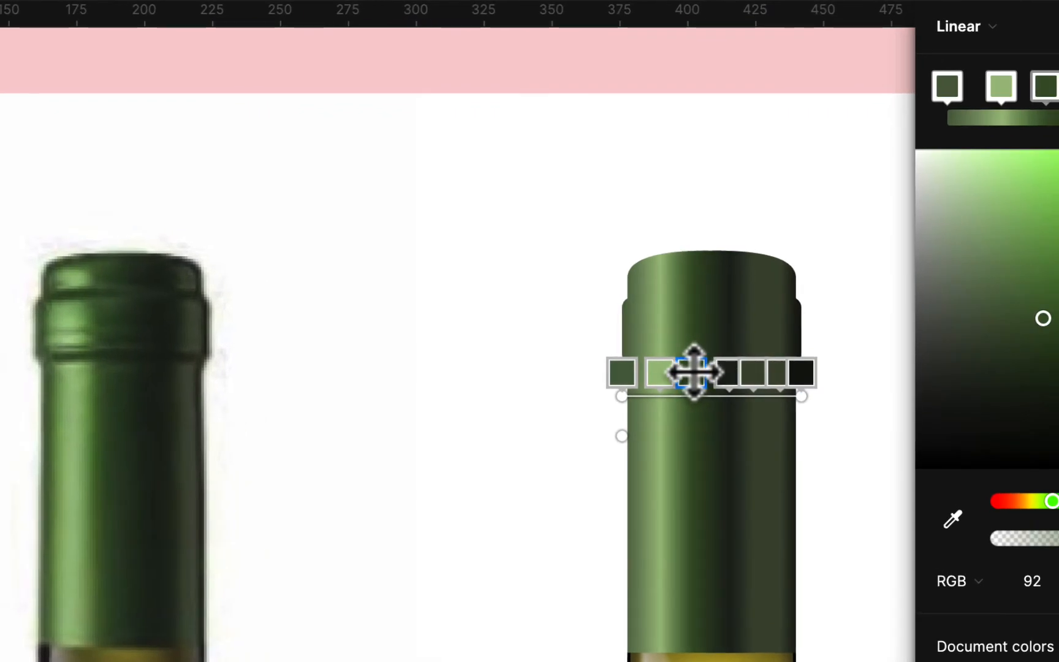
left_click(714, 402)
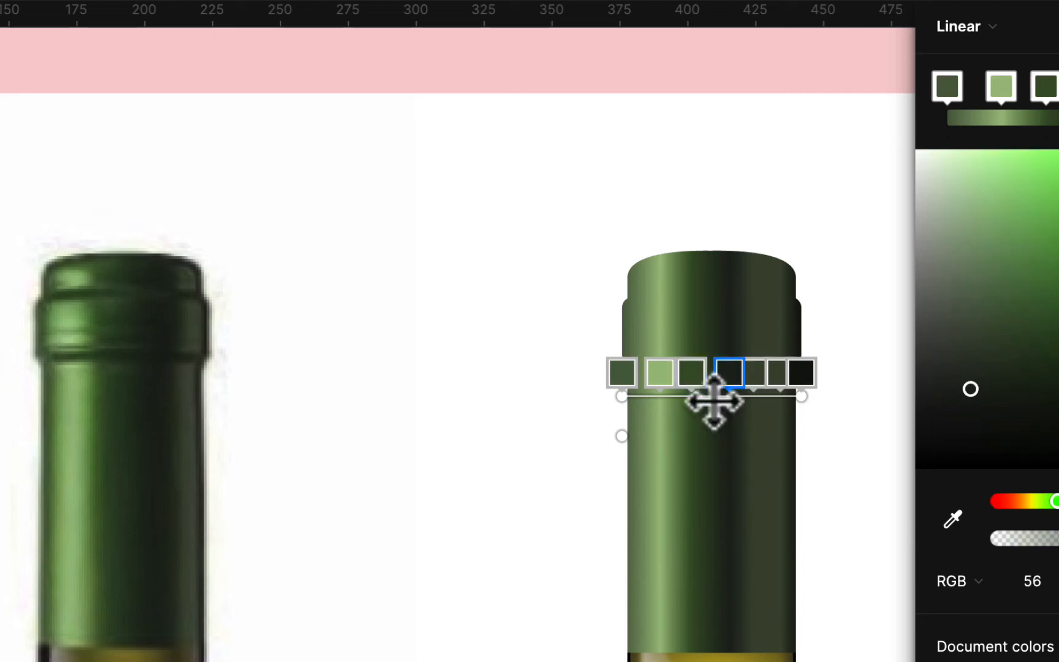
left_click(710, 396)
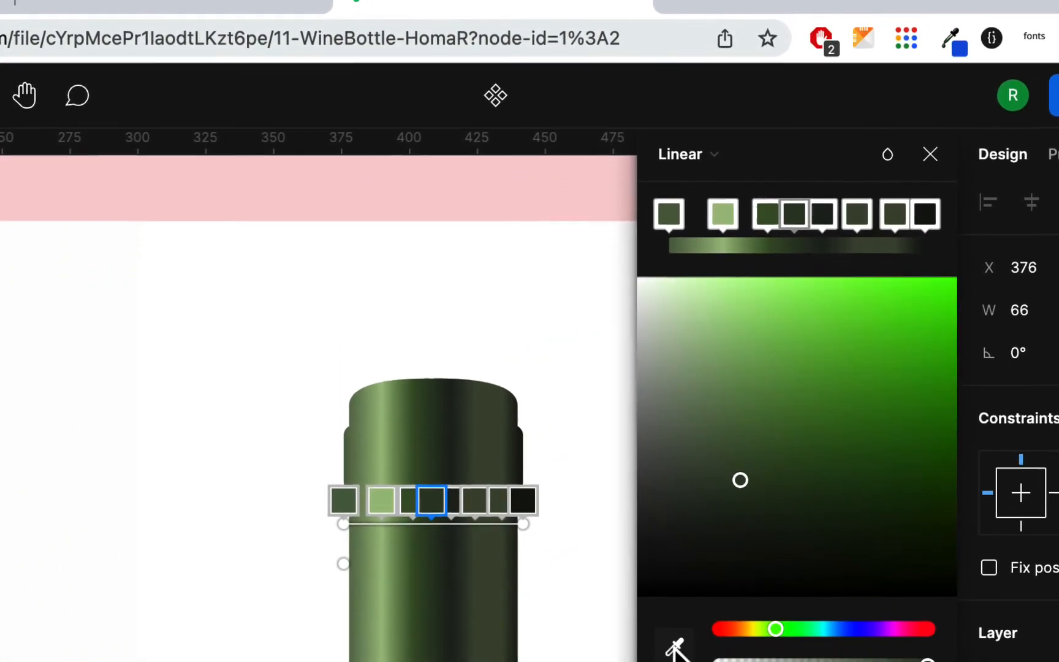
left_click(673, 661)
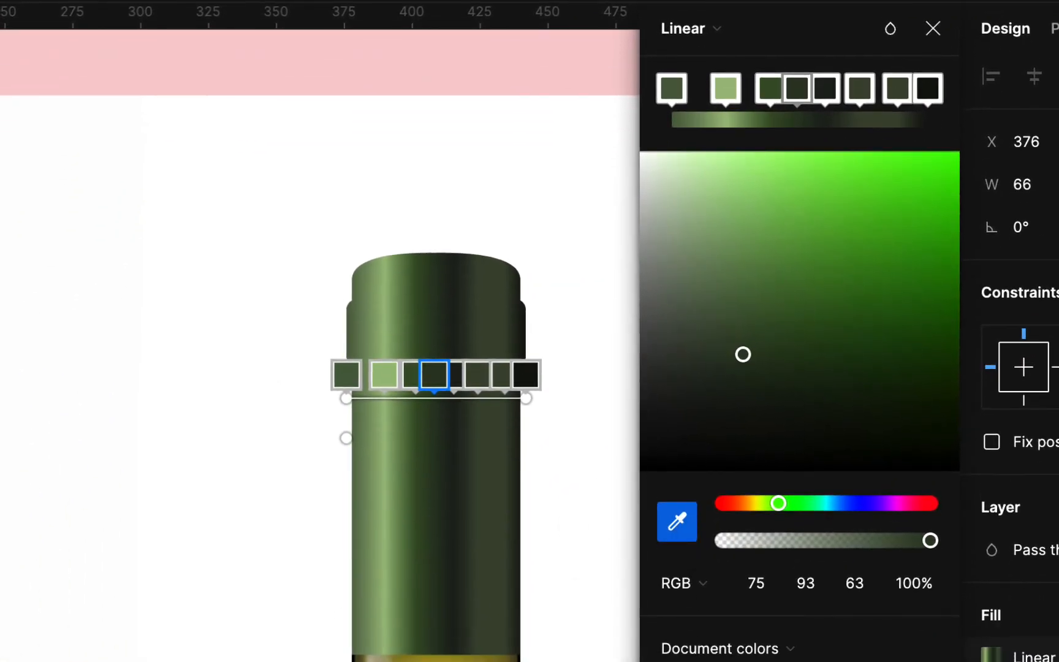
left_click(103, 390)
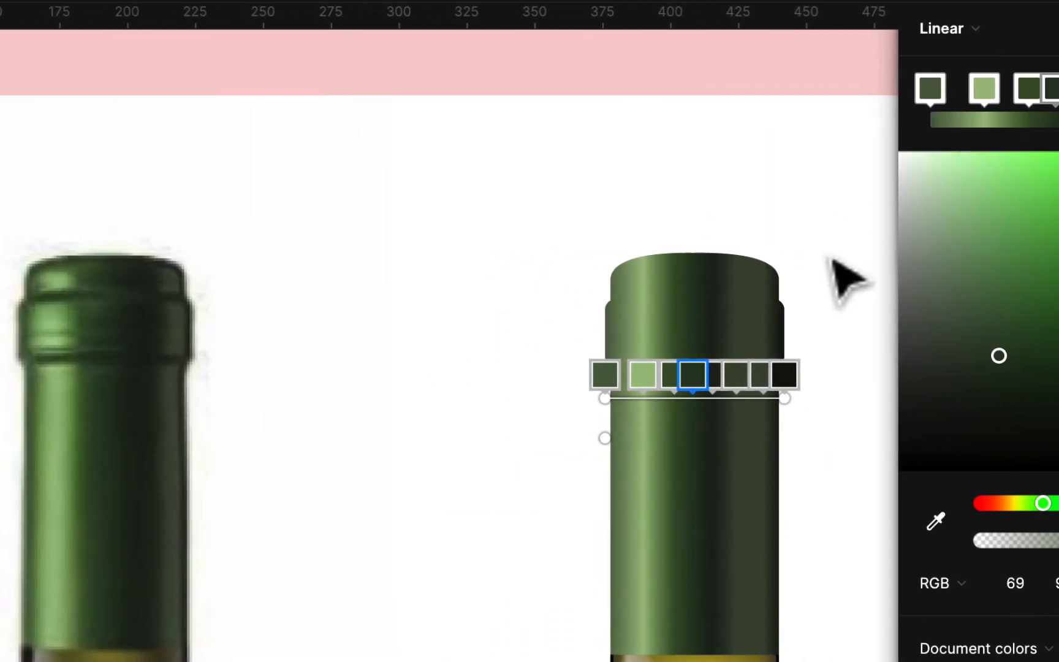
Step: Move the light green highlight stop left and add a second light green stop (175, 203, 152) beside it, sampled from the photo's foil
left_click_drag(641, 375, 632, 375)
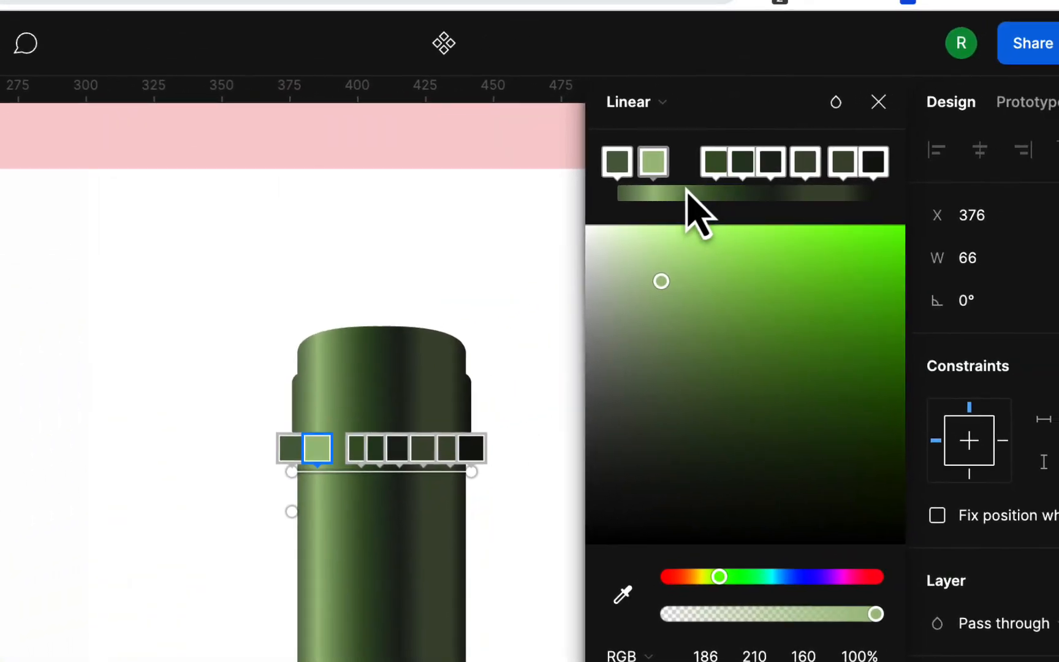
left_click(686, 191)
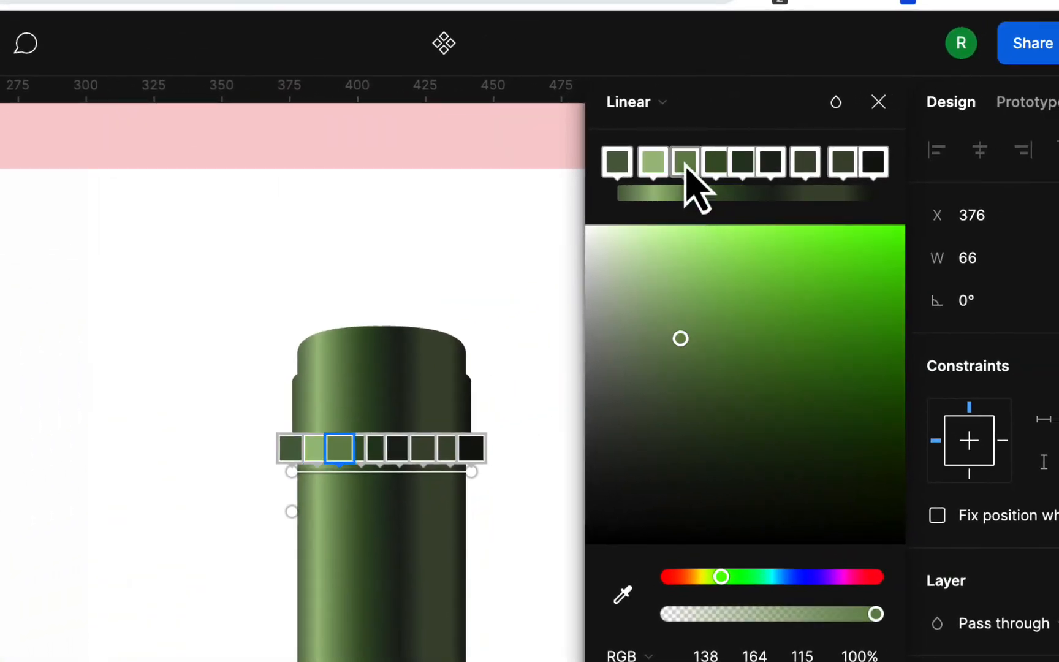
left_click(626, 595)
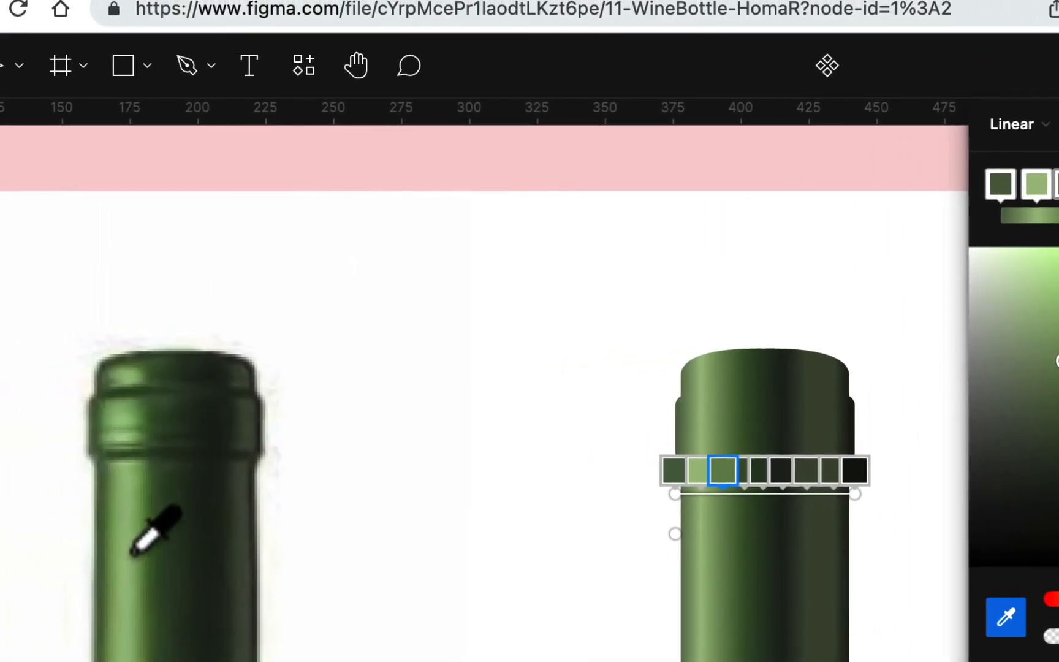
left_click(132, 554)
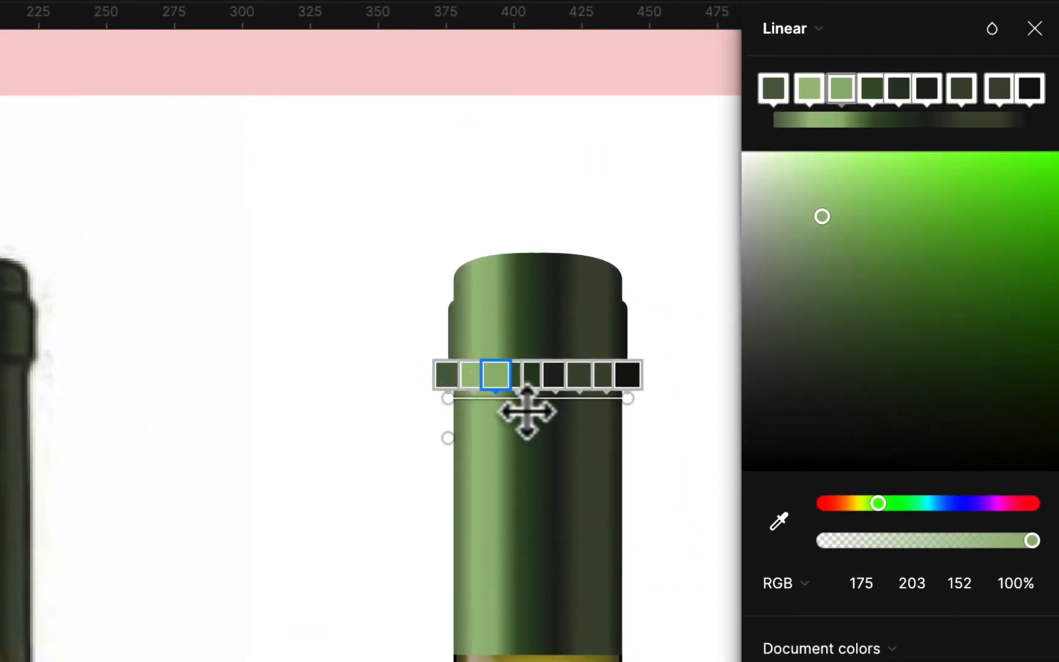
Step: Darken the foil gradient's left-end stop to a dark gray-green (82, 89, 77)
left_click(450, 376)
mouse_move(819, 305)
left_mouse_down()
mouse_move(816, 290)
mouse_move(783, 343)
mouse_move(786, 359)
left_mouse_up()
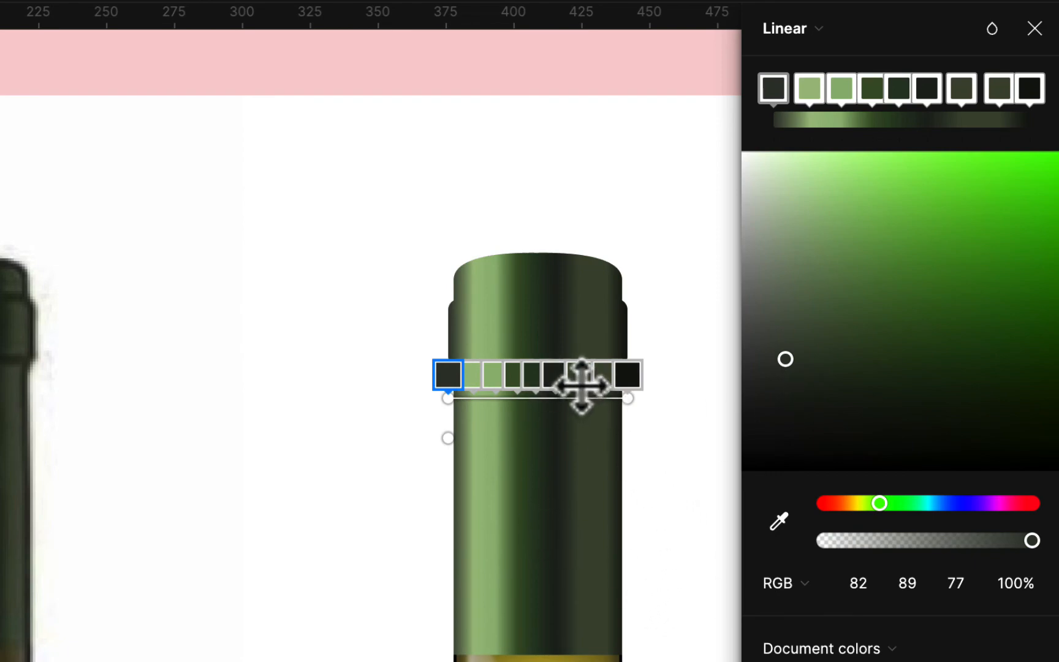
Step: Add a very dark green stop (42, 58, 29) just right of the near-black stop and space the gradient stops evenly
left_click(947, 119)
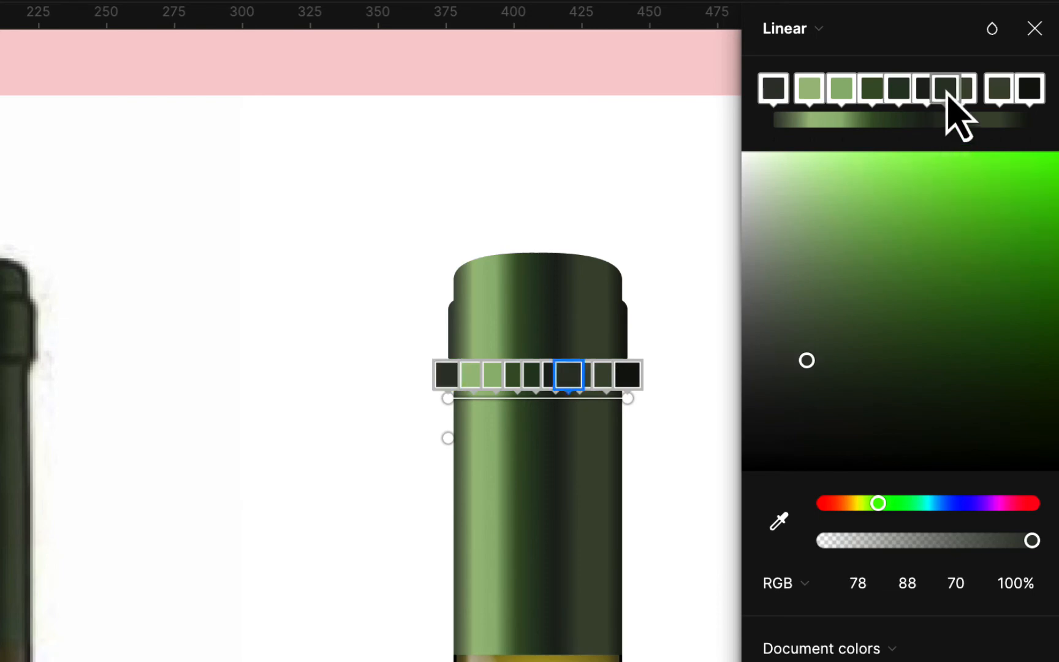
key("ctrl+alt+t")
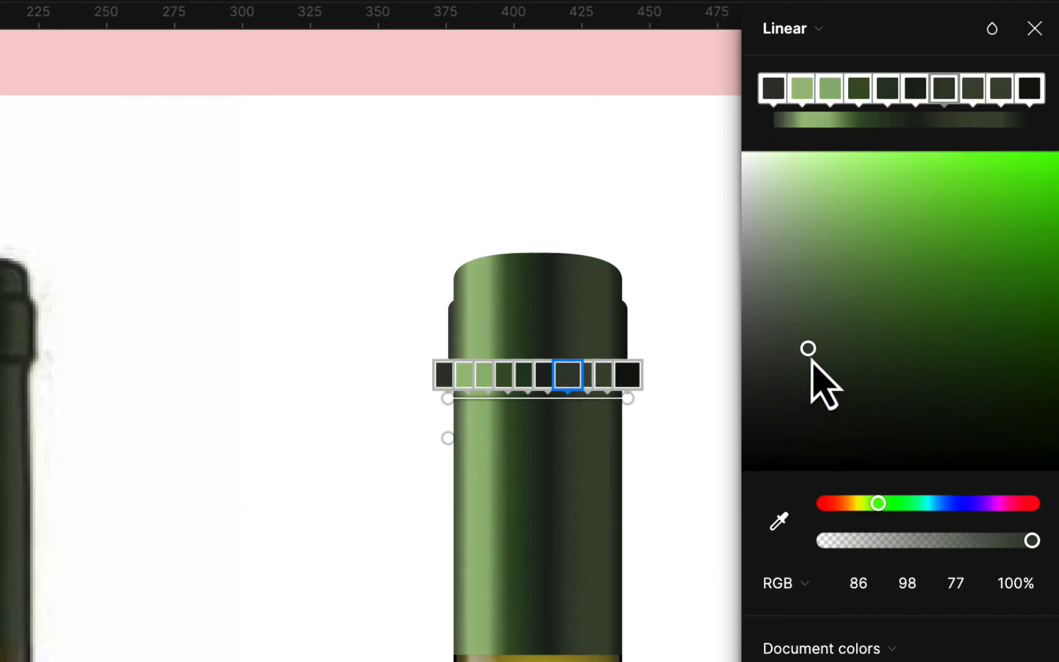
left_click_drag(811, 359, 906, 410)
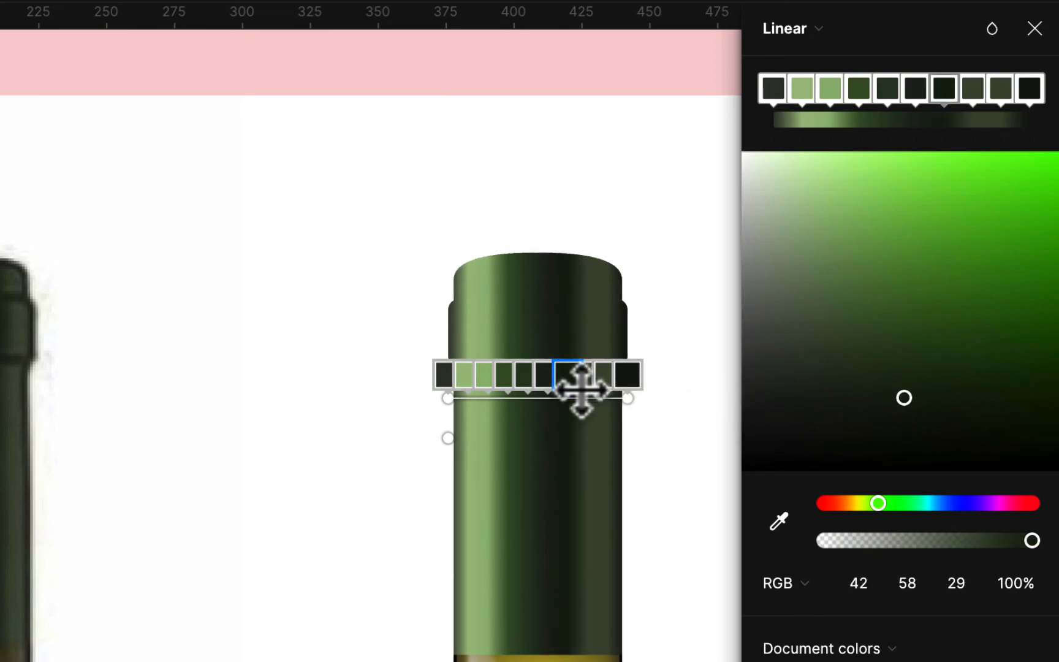
left_click_drag(575, 391, 580, 388)
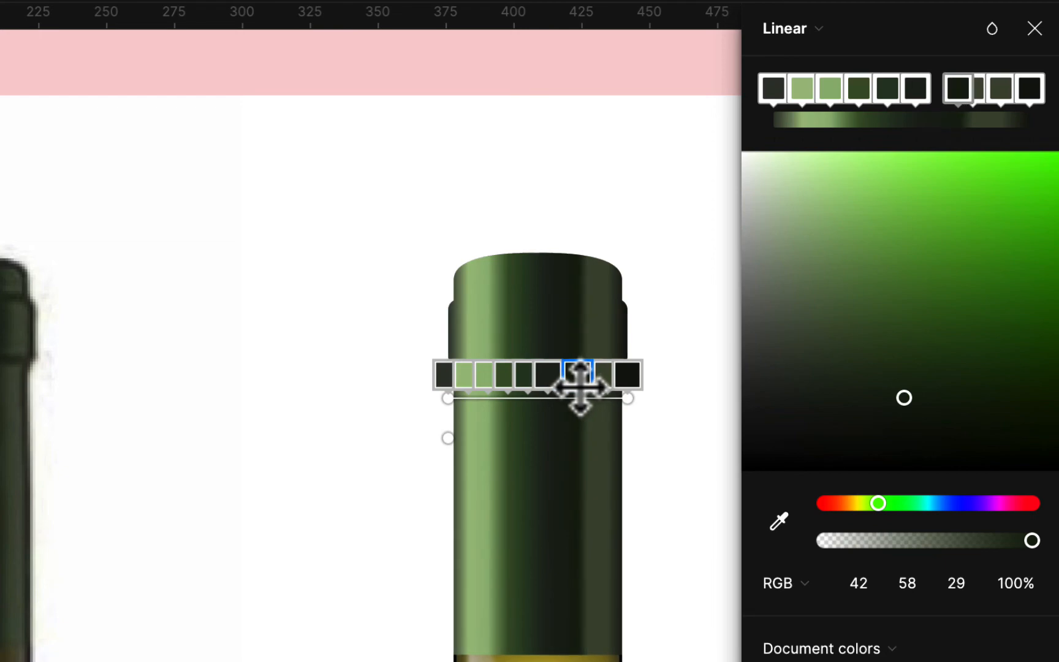
left_click_drag(955, 97, 938, 100)
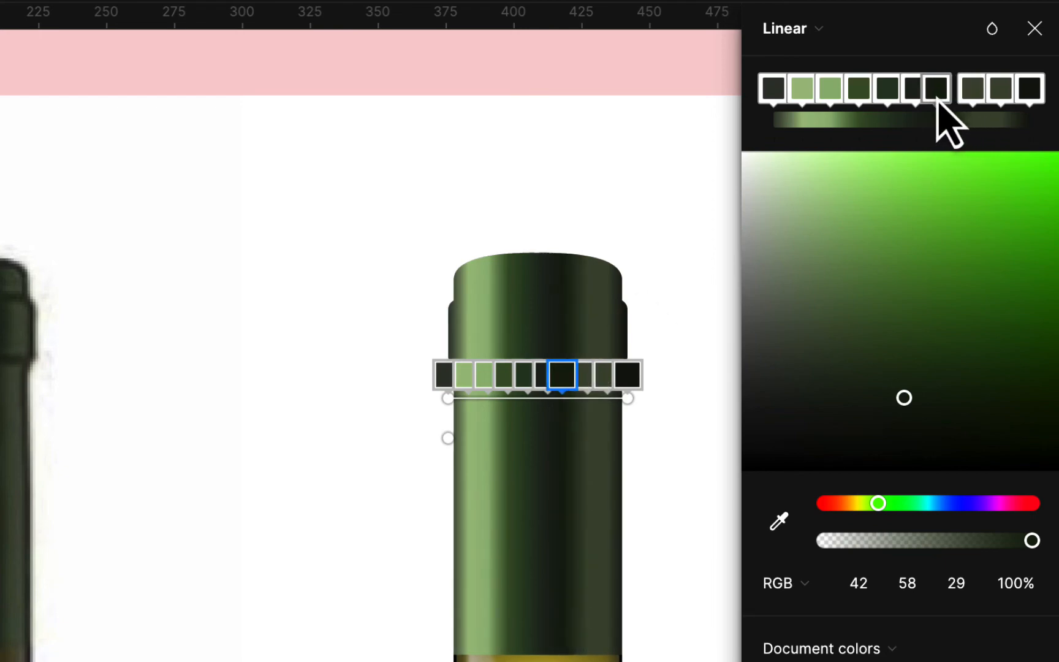
Step: Delete the left one of the two grayish green stops and move the very dark green stop right into its place
left_click(1003, 91)
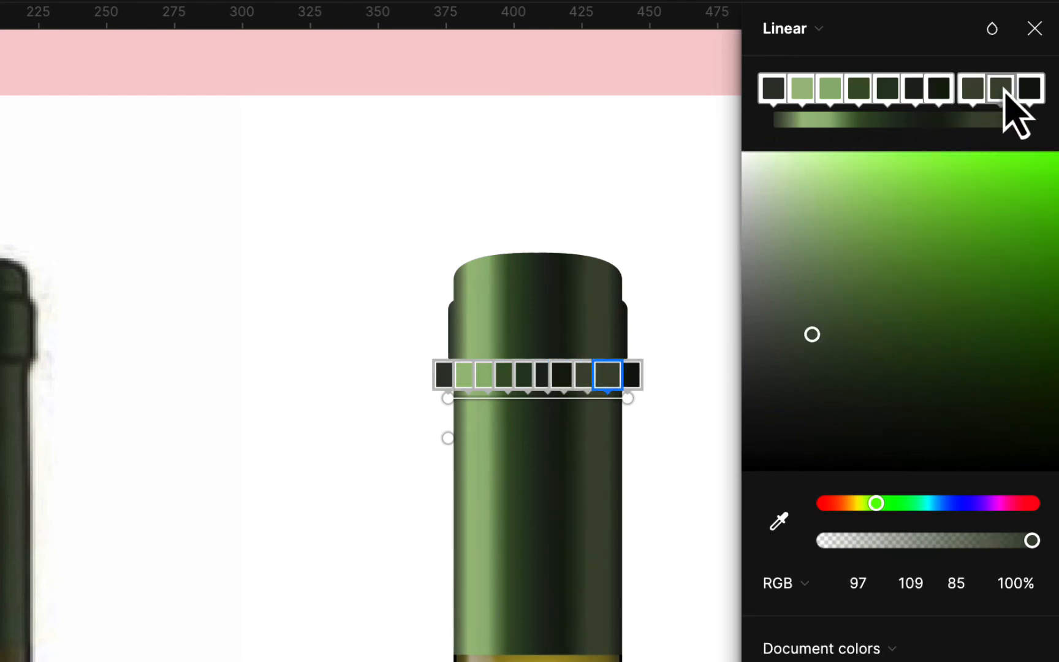
left_click_drag(1005, 93, 984, 187)
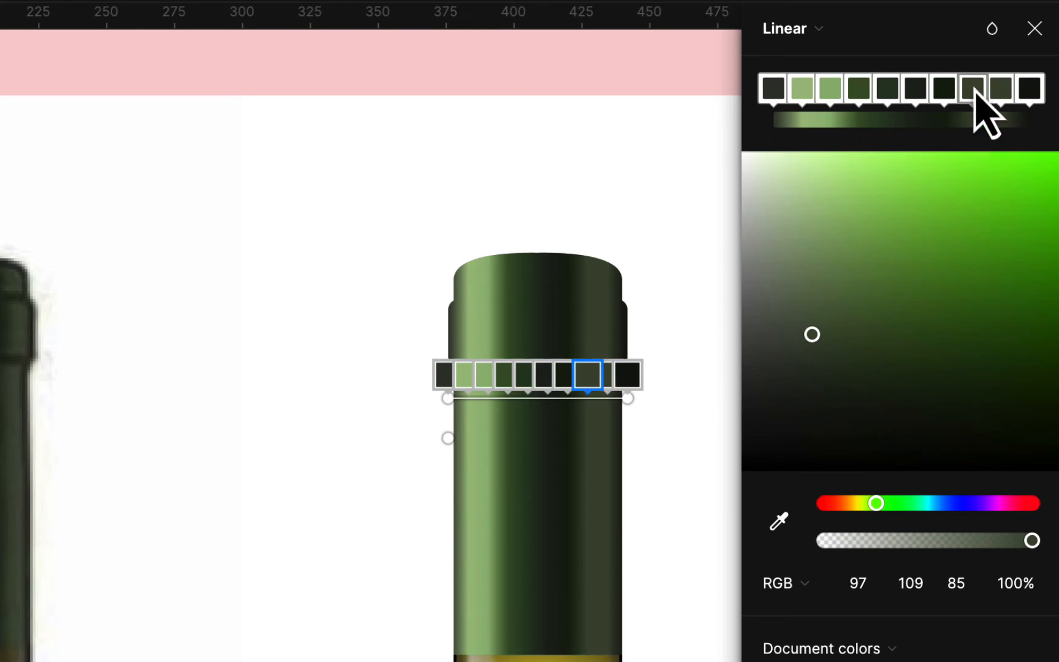
key("Delete")
left_click(946, 92)
left_click_drag(946, 92, 968, 92)
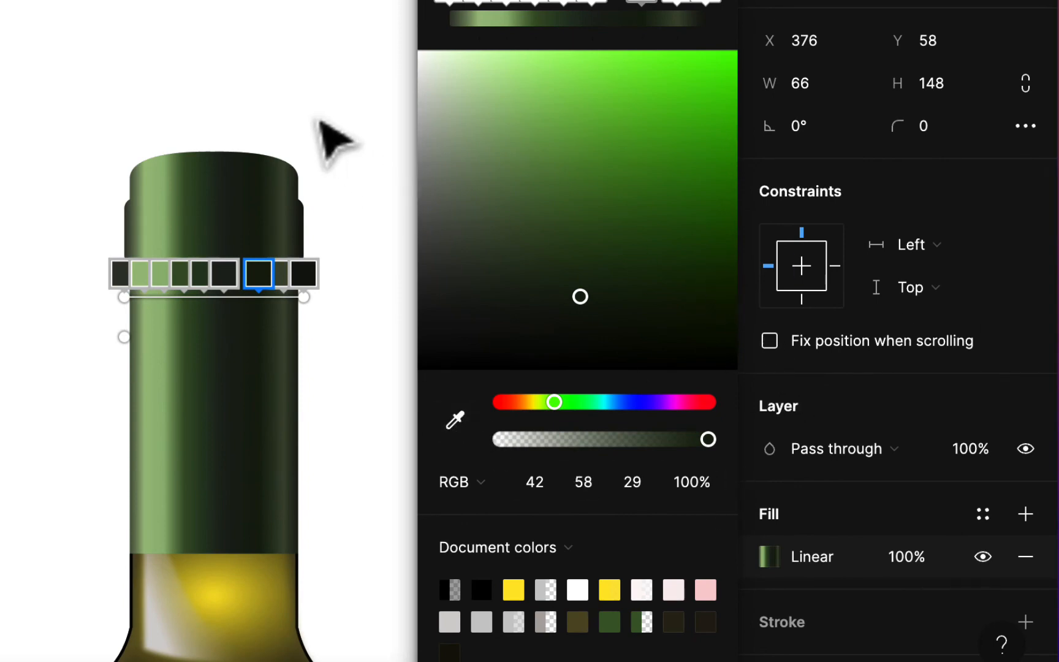
key("Escape")
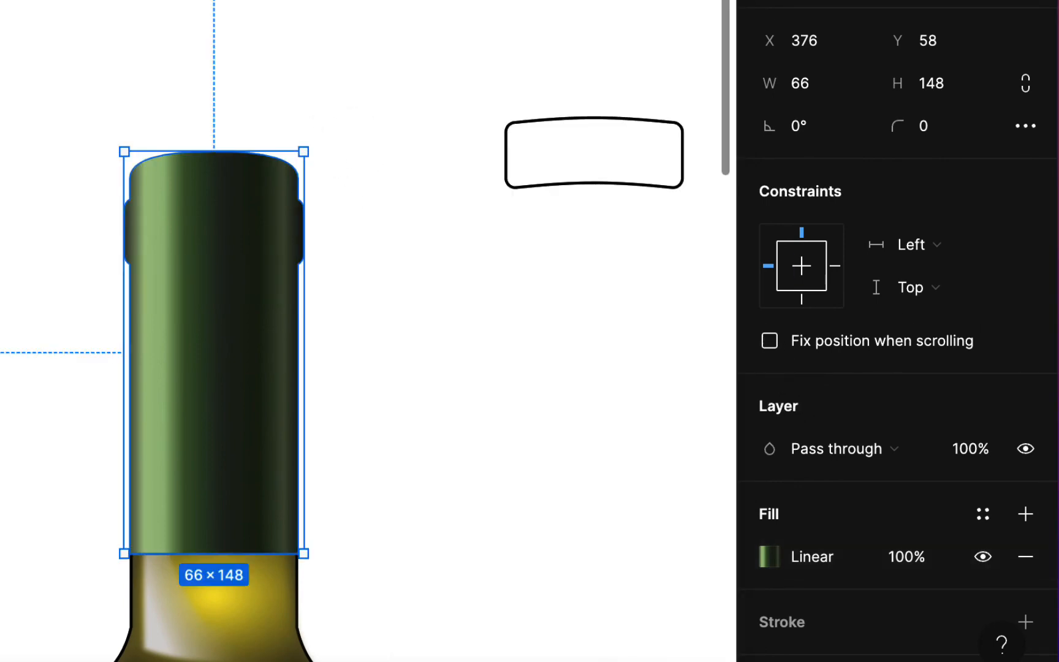
left_click(686, 438)
Step: Save the foil shape's gradient fill as a new color style named "foil gradient"
left_click(217, 352)
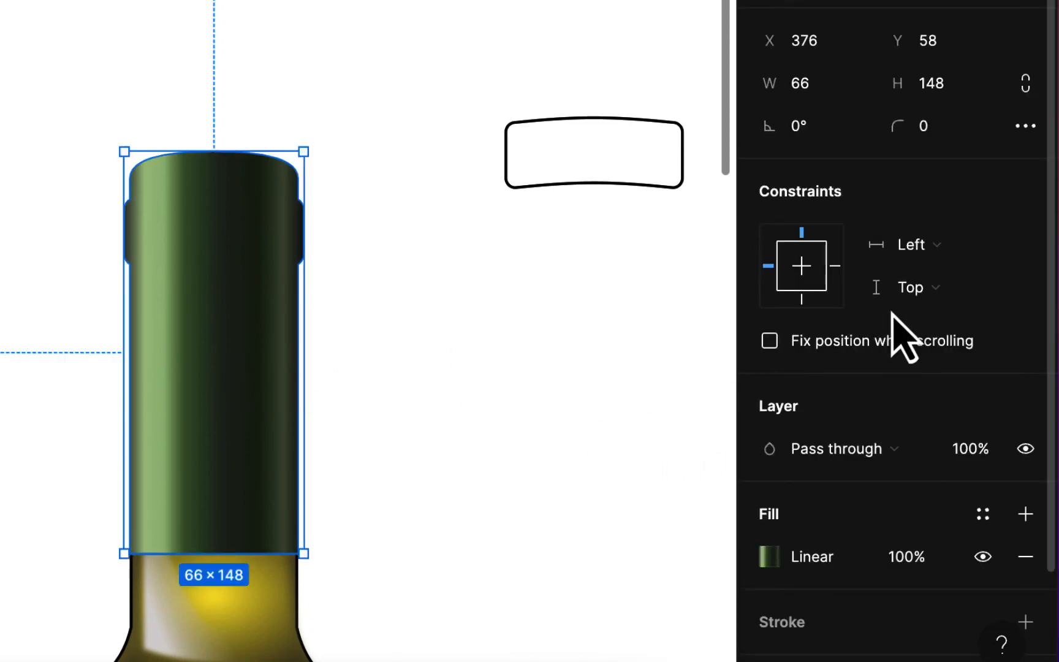
scroll(871, 325, "down", 3)
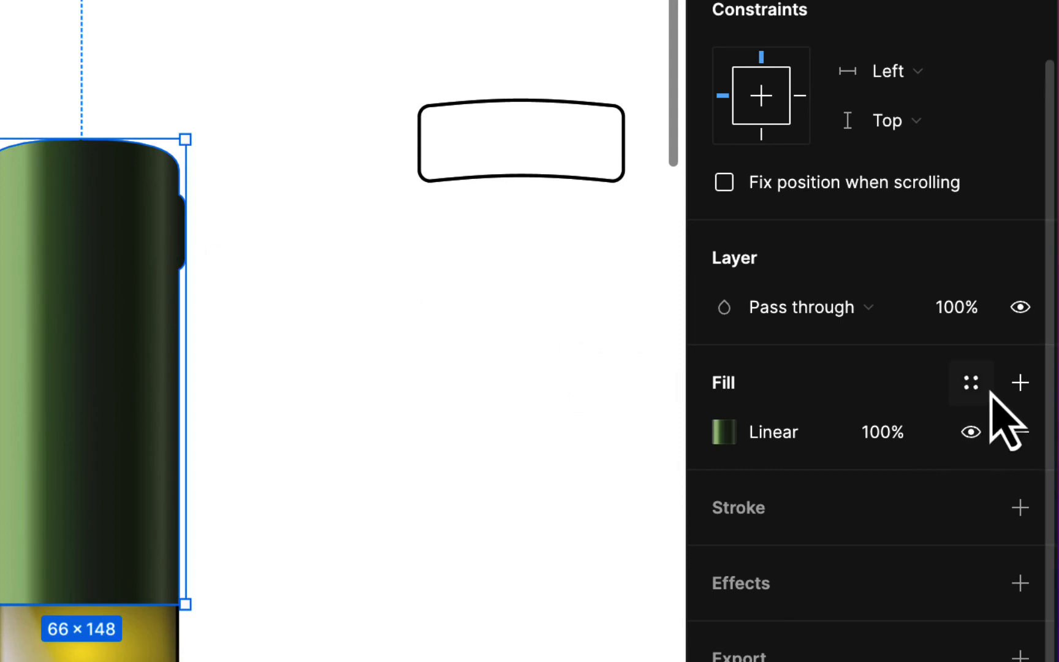
left_click(973, 385)
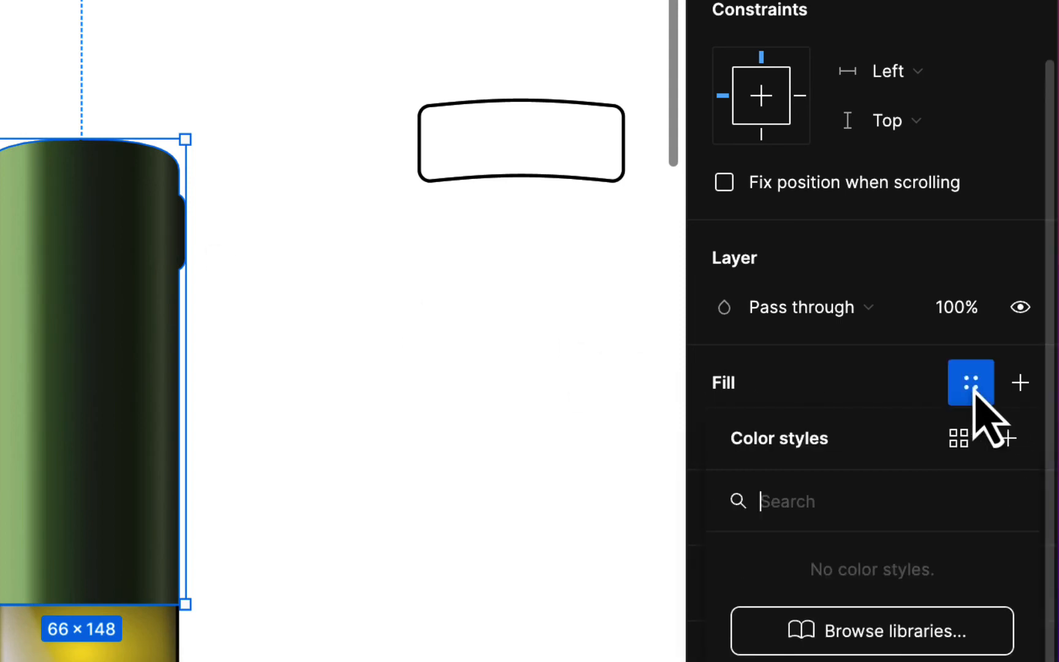
left_click(1008, 438)
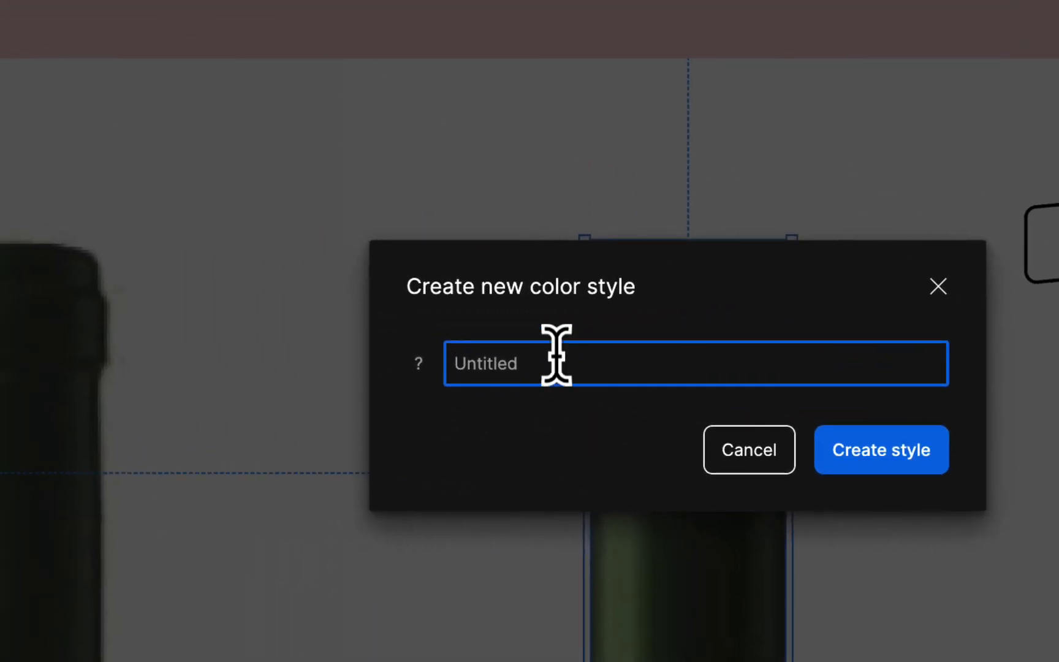
type("foil gr")
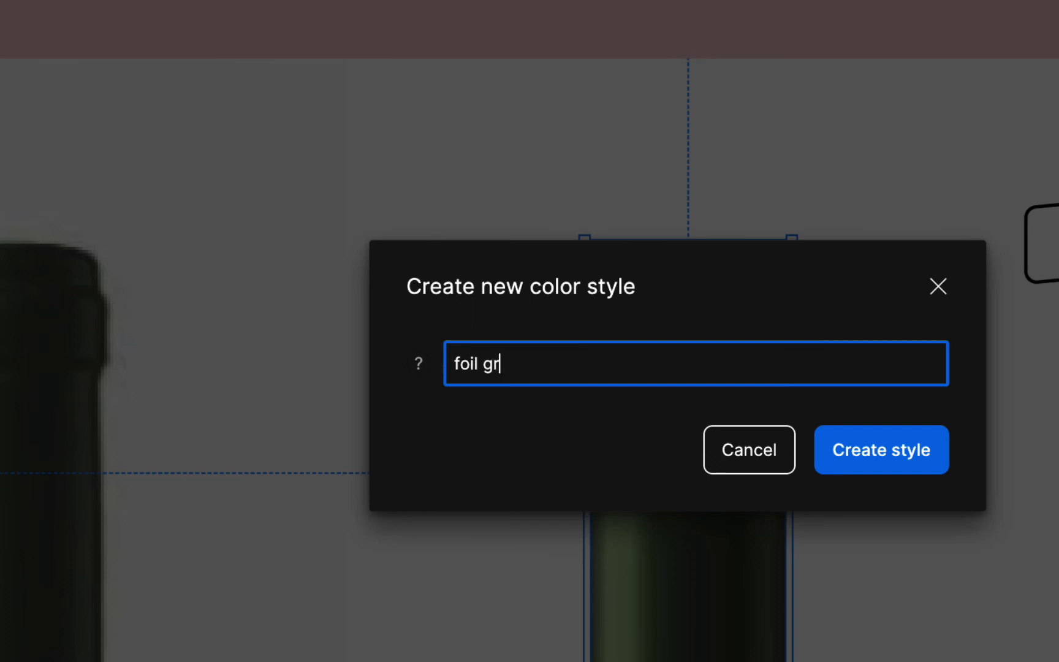
type("adient")
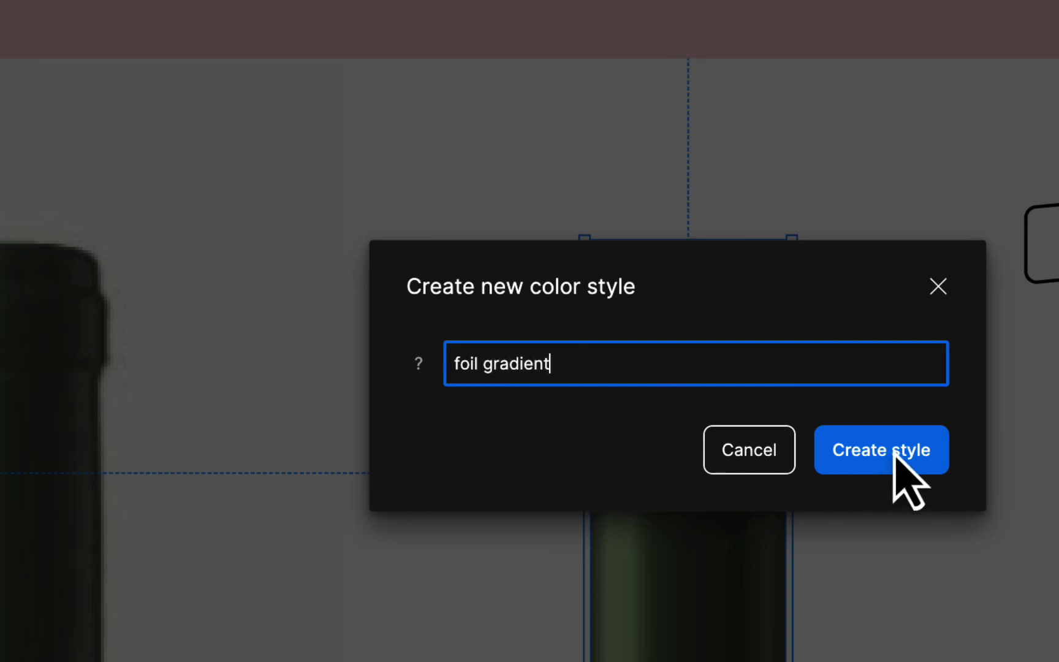
left_click(895, 453)
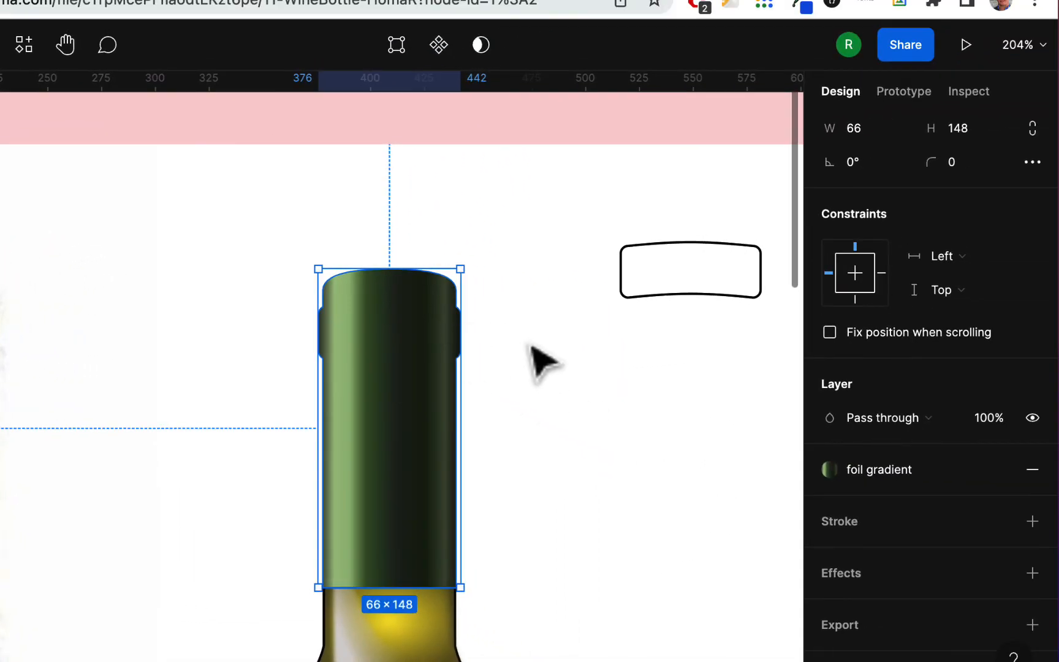
left_click(697, 414)
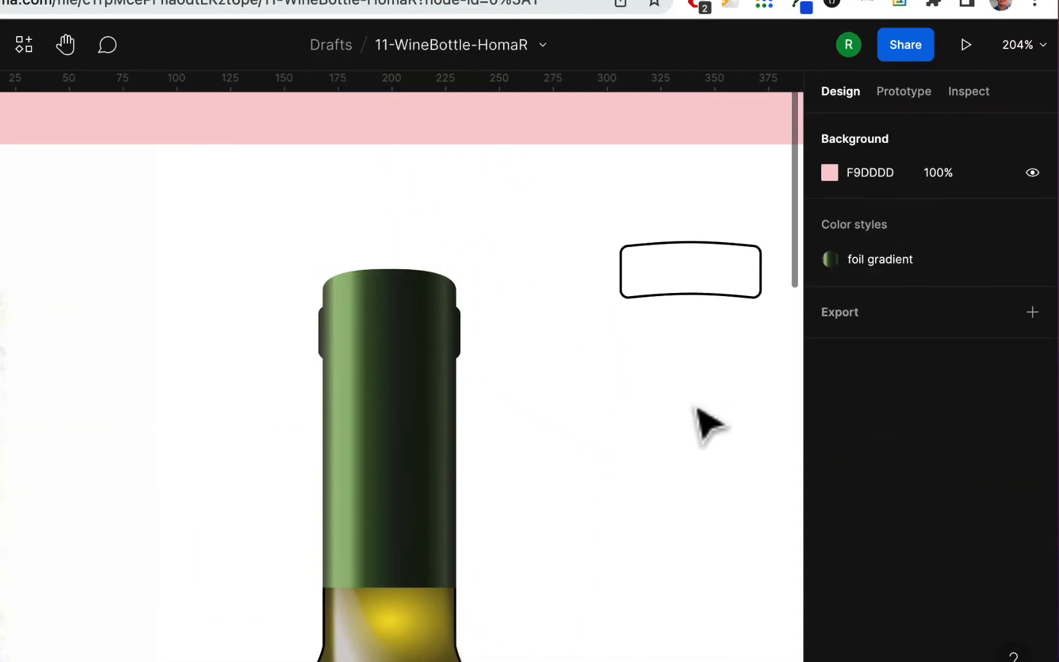
left_click_drag(704, 298, 440, 254)
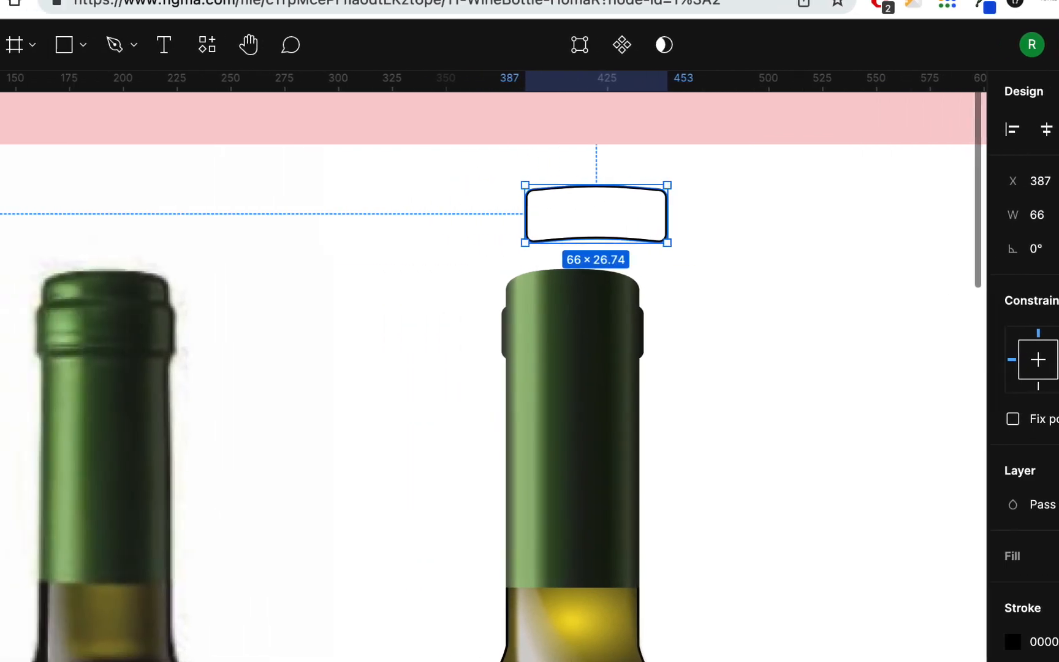
left_click(25, 46)
mouse_move(63, 263)
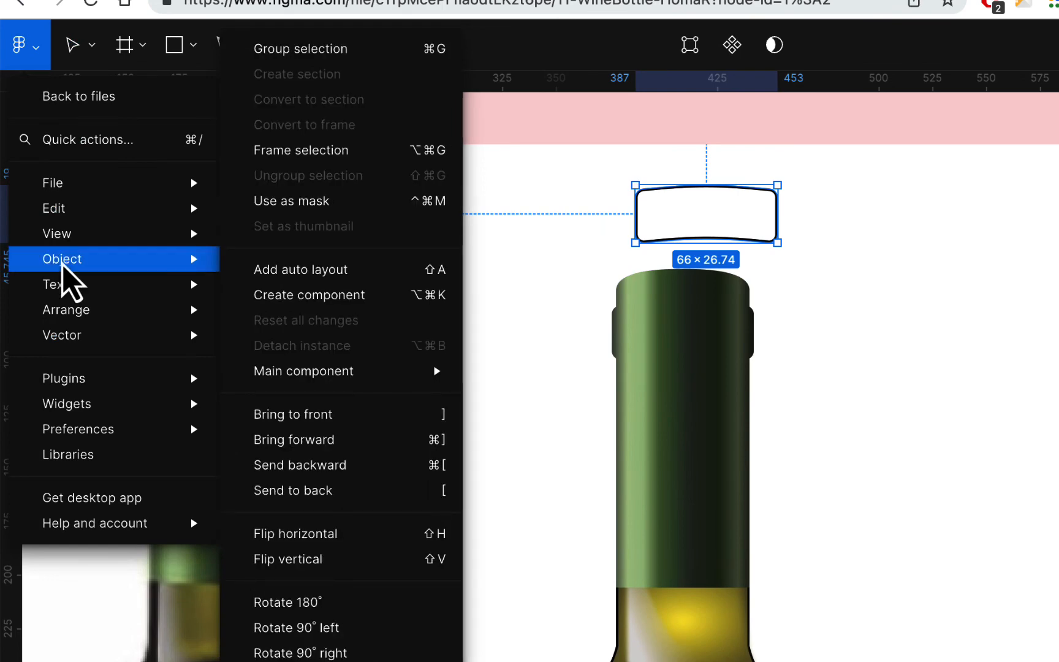
mouse_move(55, 233)
mouse_move(298, 372)
left_click(572, 515)
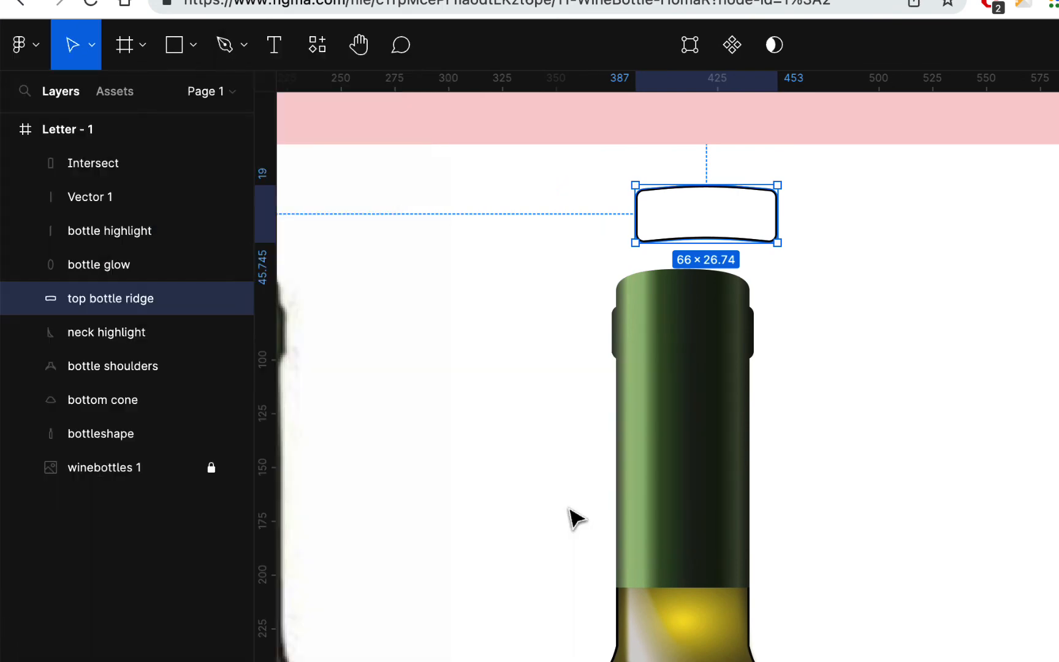
scroll(484, 503, "left", 6)
scroll(485, 502, "up", 2)
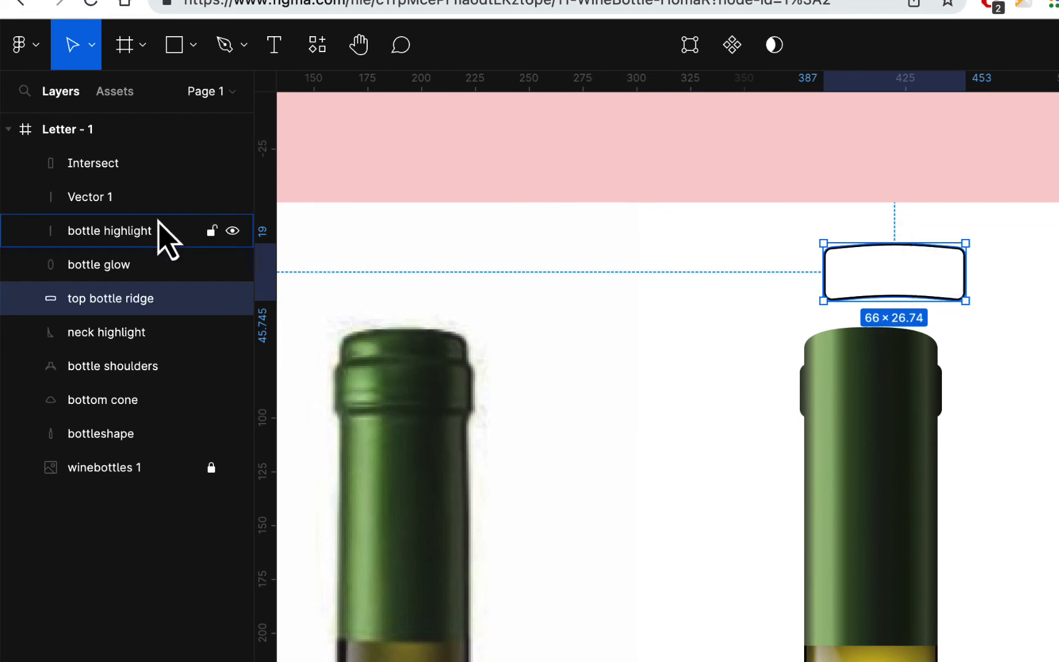
Step: Rename the Intersect layer, the foil shape covering the bottle neck, as "foil"
left_click(117, 200)
left_click(886, 361)
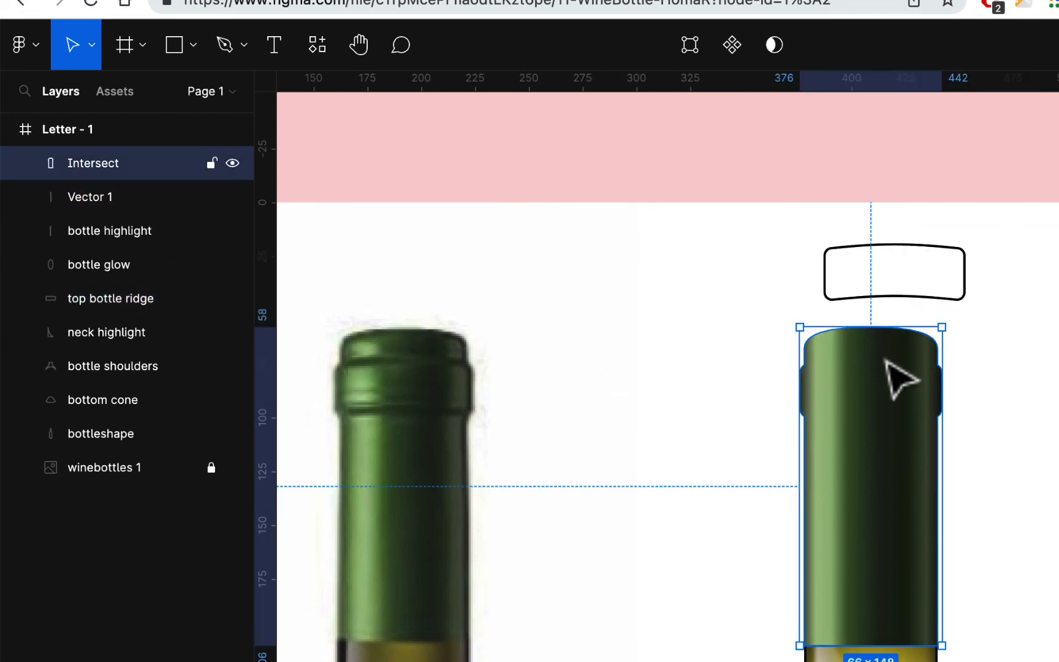
double_click(110, 167)
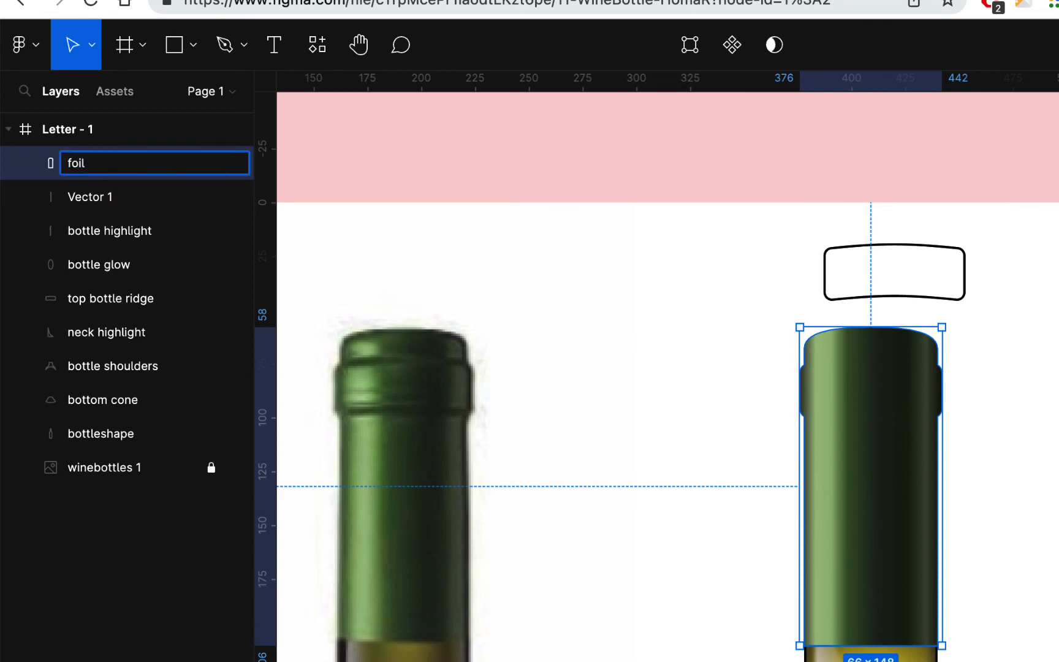
key("Return")
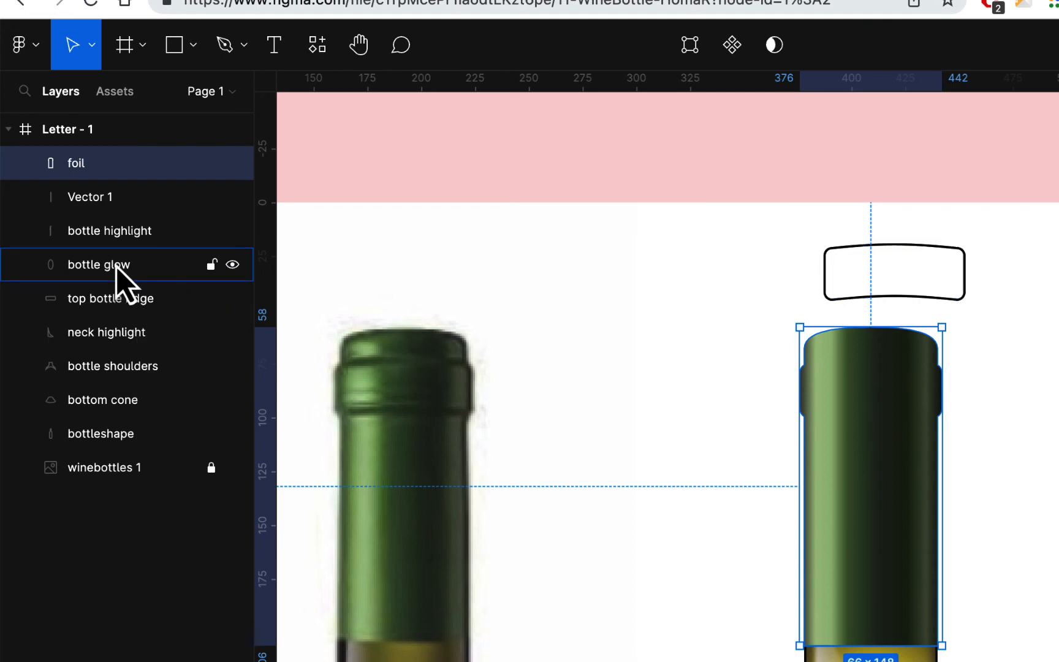
Step: Rename the top bottle ridge layer as "top foil ridge" and move it above the foil layer in the stacking order
left_click(878, 246)
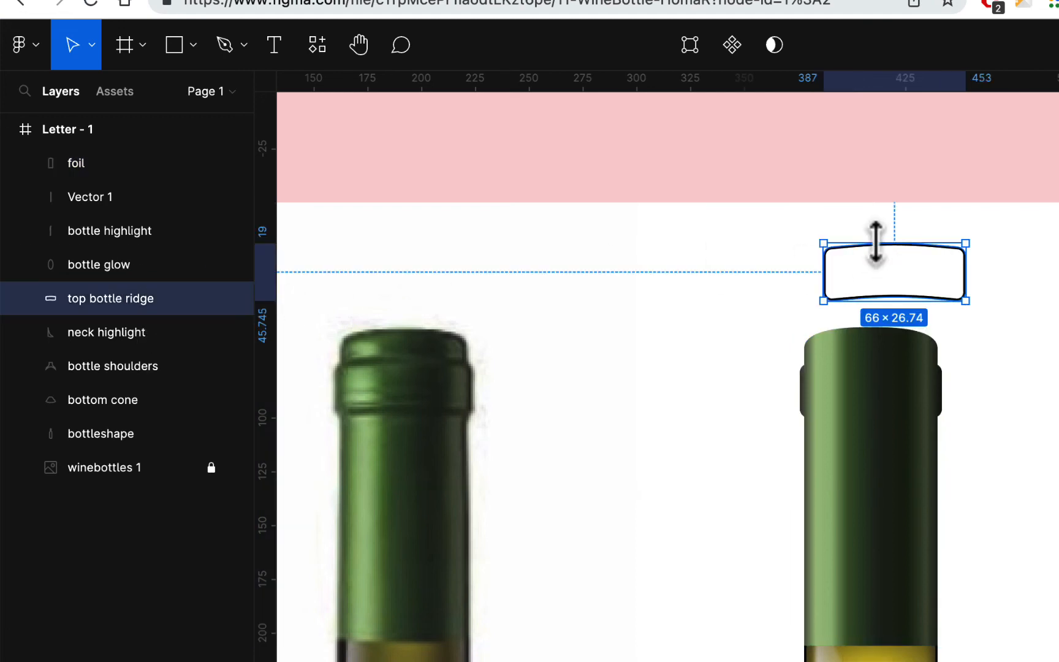
double_click(105, 301)
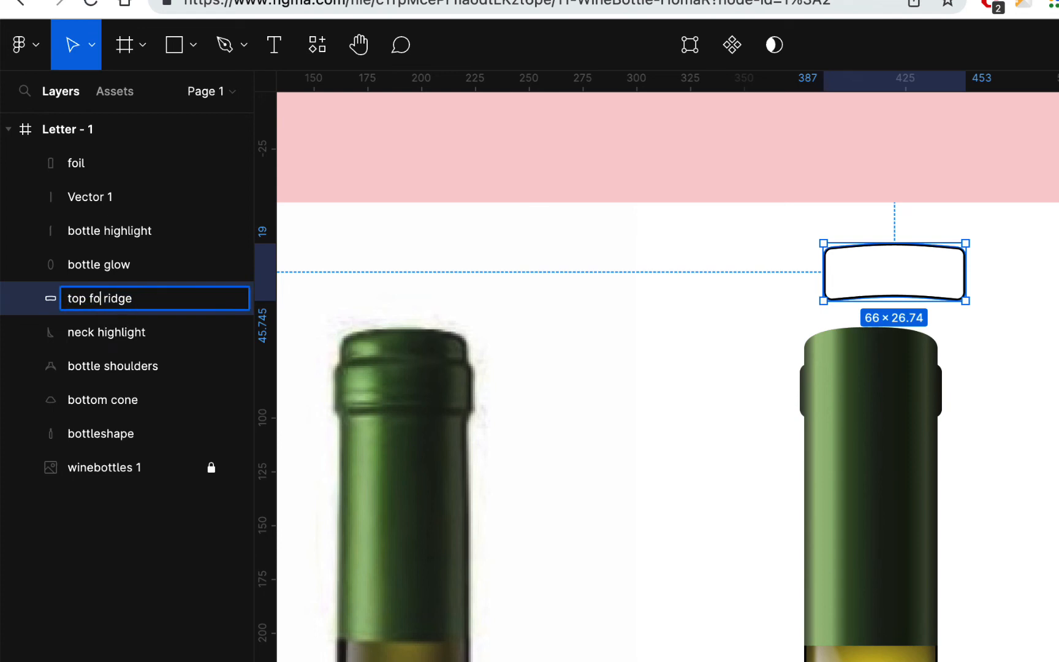
type("top foil ridge")
key("Return")
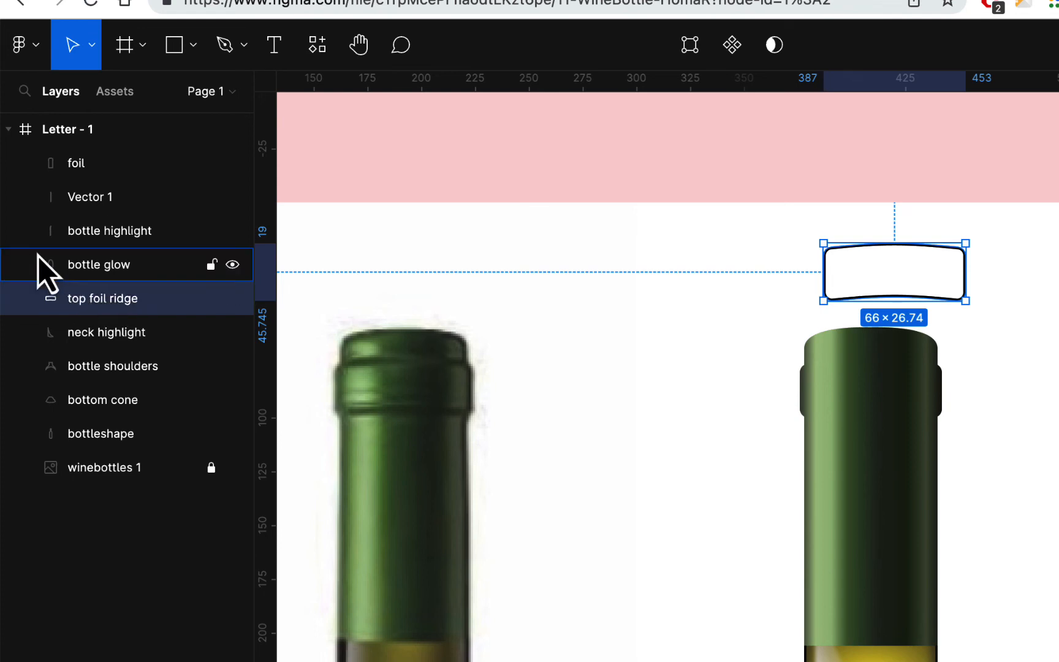
left_click_drag(113, 305, 122, 212)
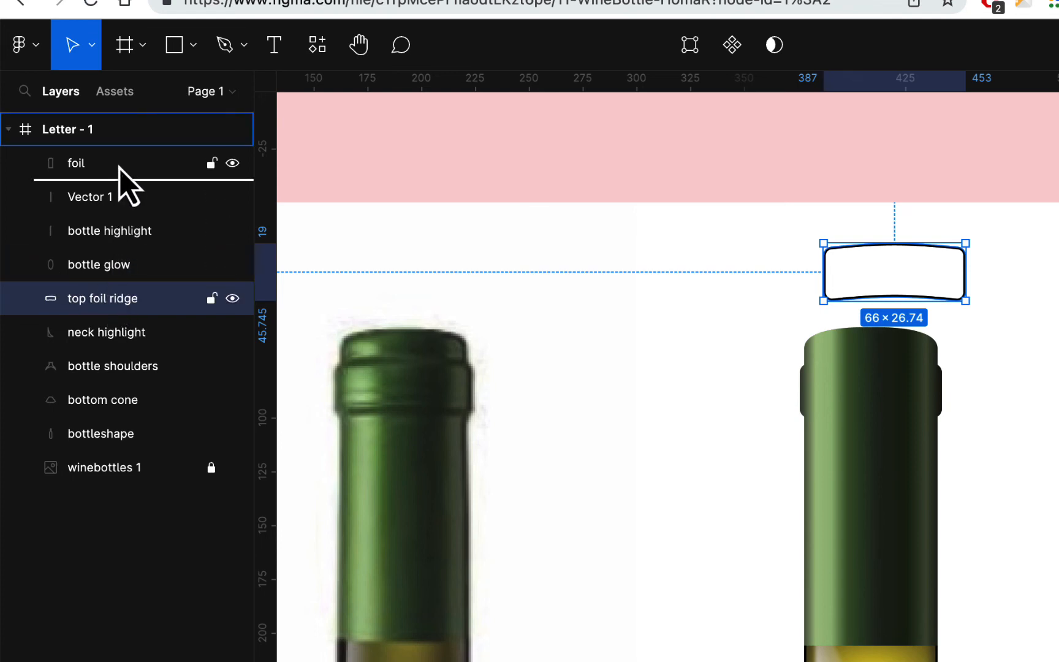
left_click_drag(118, 167, 119, 161)
Step: Rename the Vector 1 layer as "right bottle highlight" and the bottle highlight layer as "left bottle highlight"
left_click(111, 236)
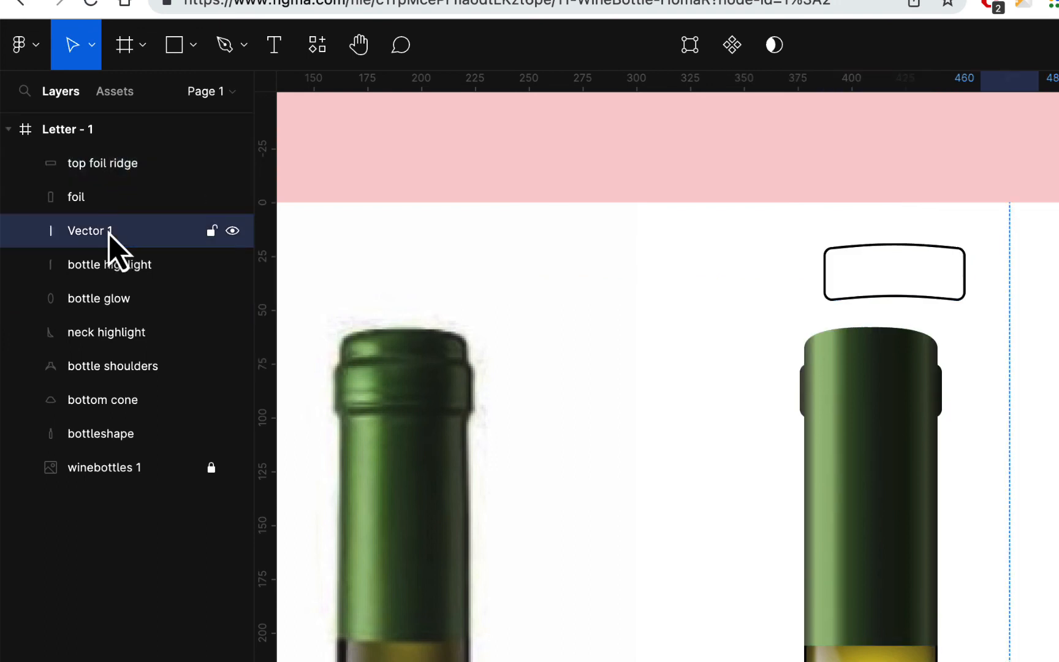
scroll(509, 380, "down", 10)
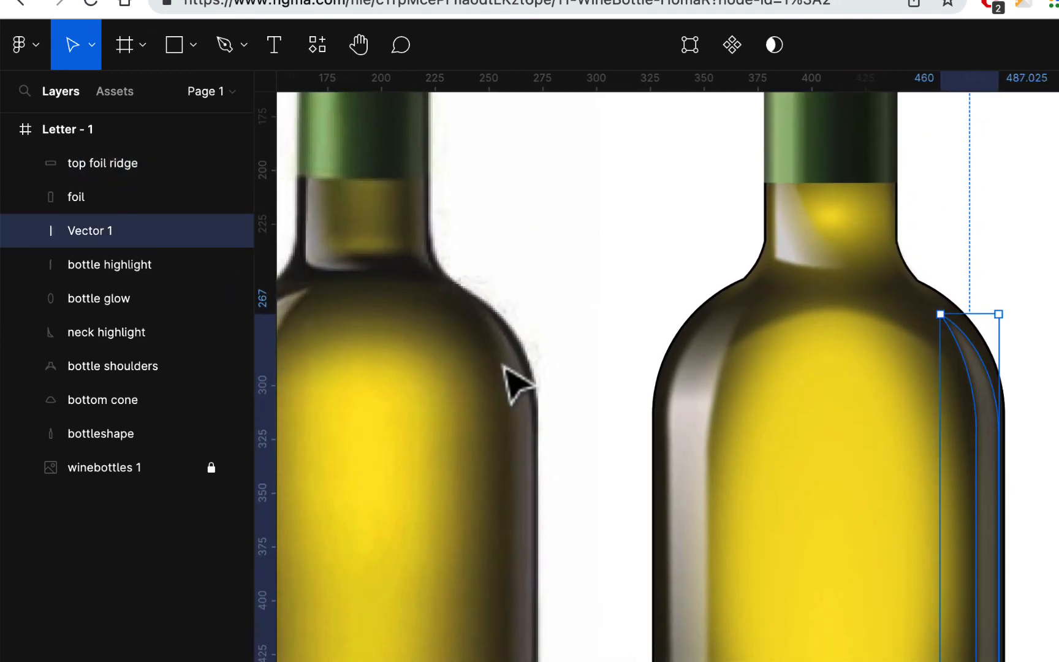
double_click(90, 230)
type("ri")
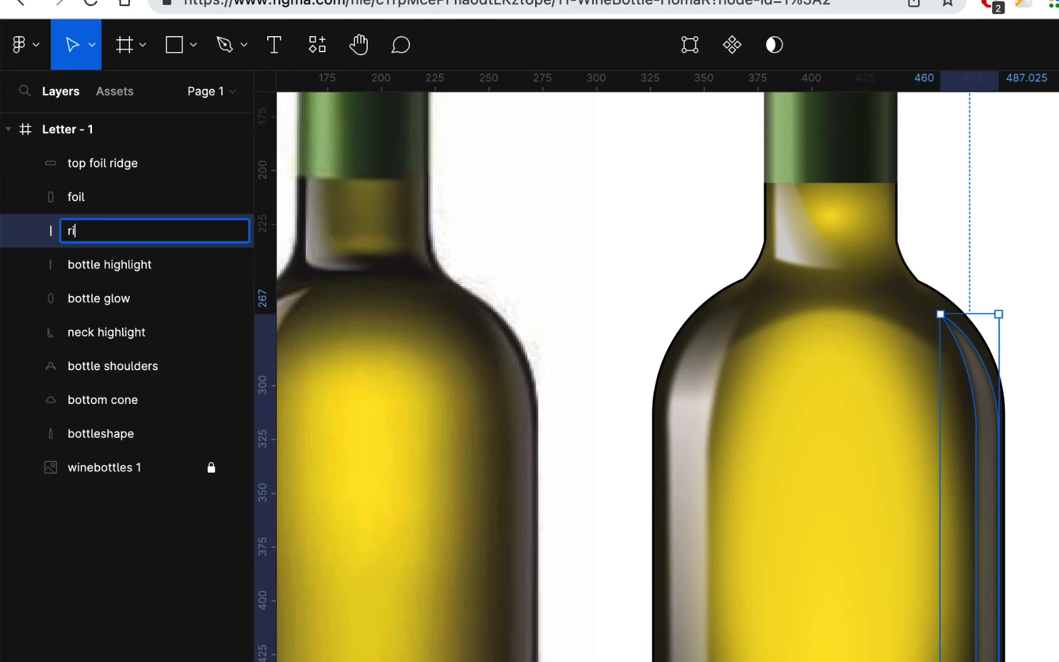
type("ght bottle highlight")
key("Return")
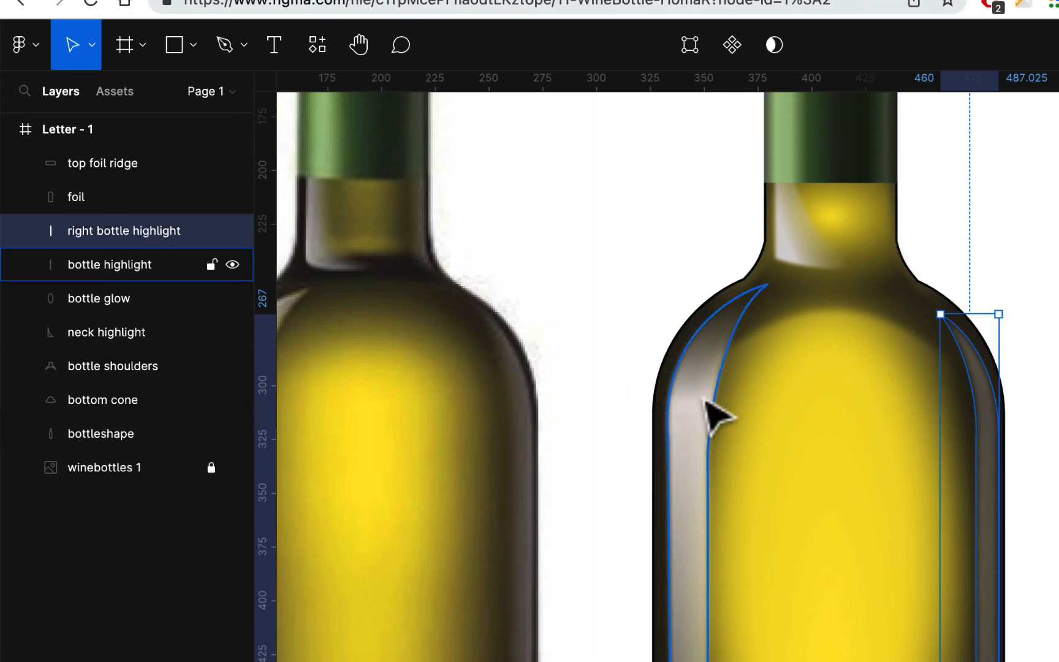
left_click(712, 401)
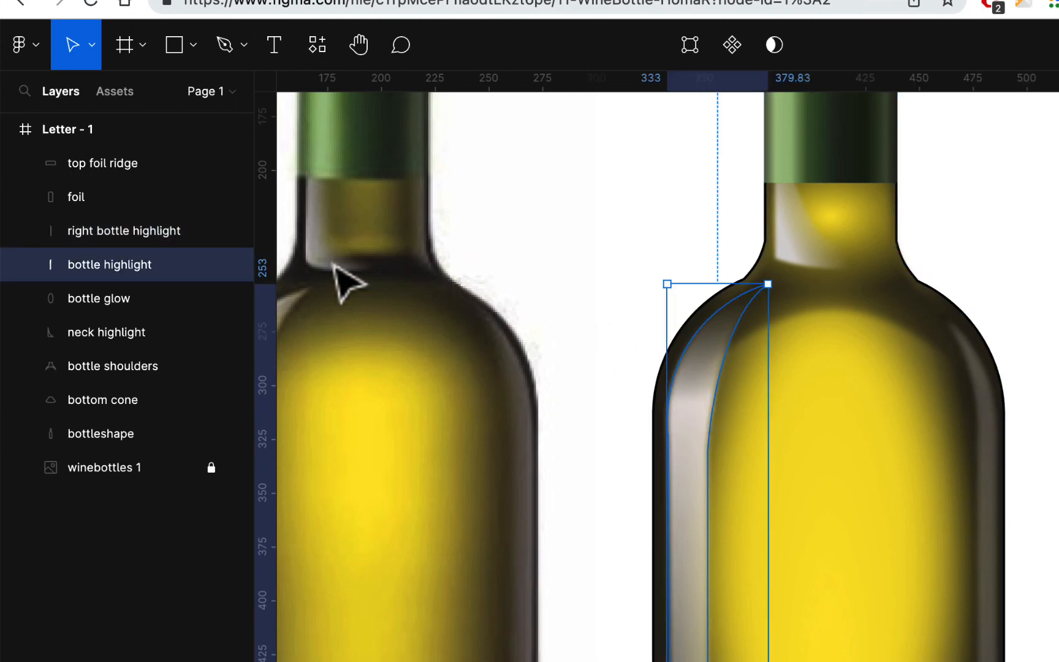
double_click(91, 265)
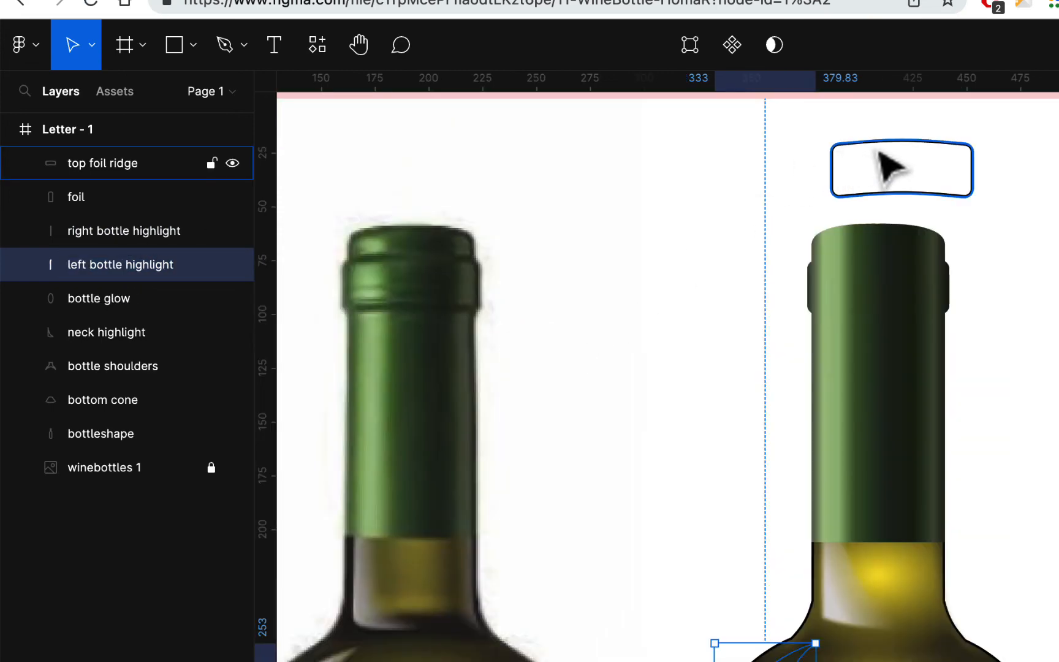
Step: Add a default solid fill to the top foil ridge shape above the bottle
left_click(877, 148)
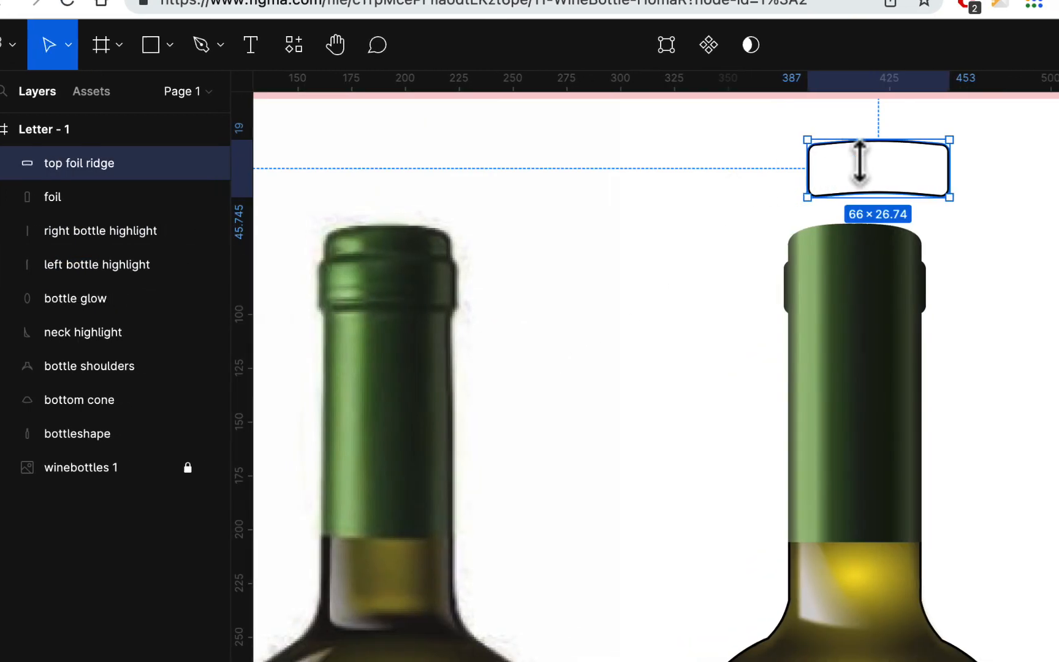
left_click(911, 384)
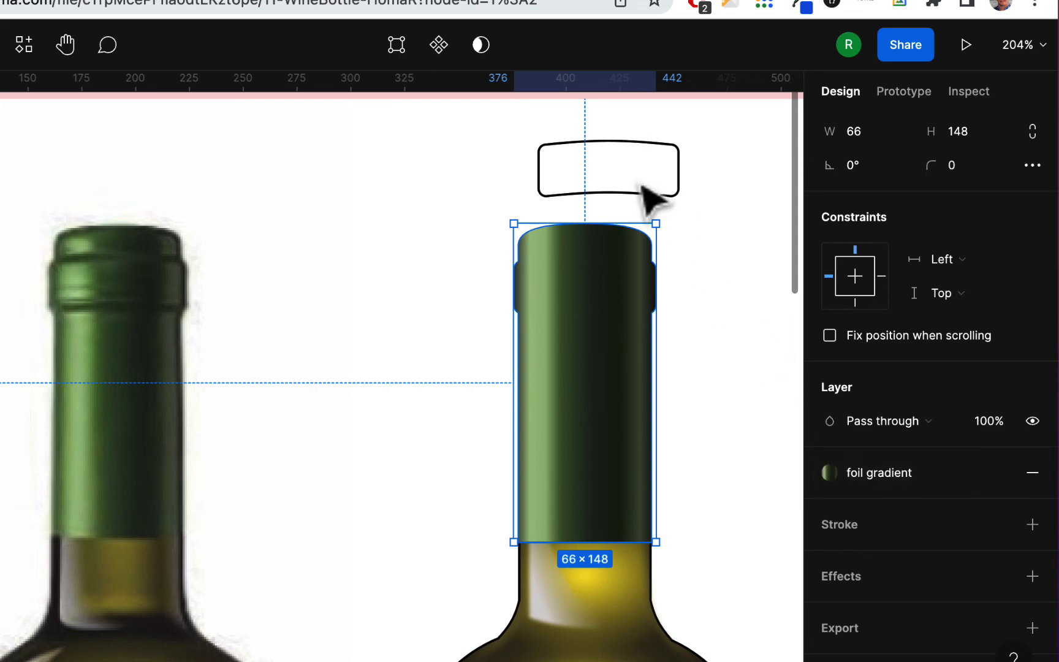
left_click(664, 147)
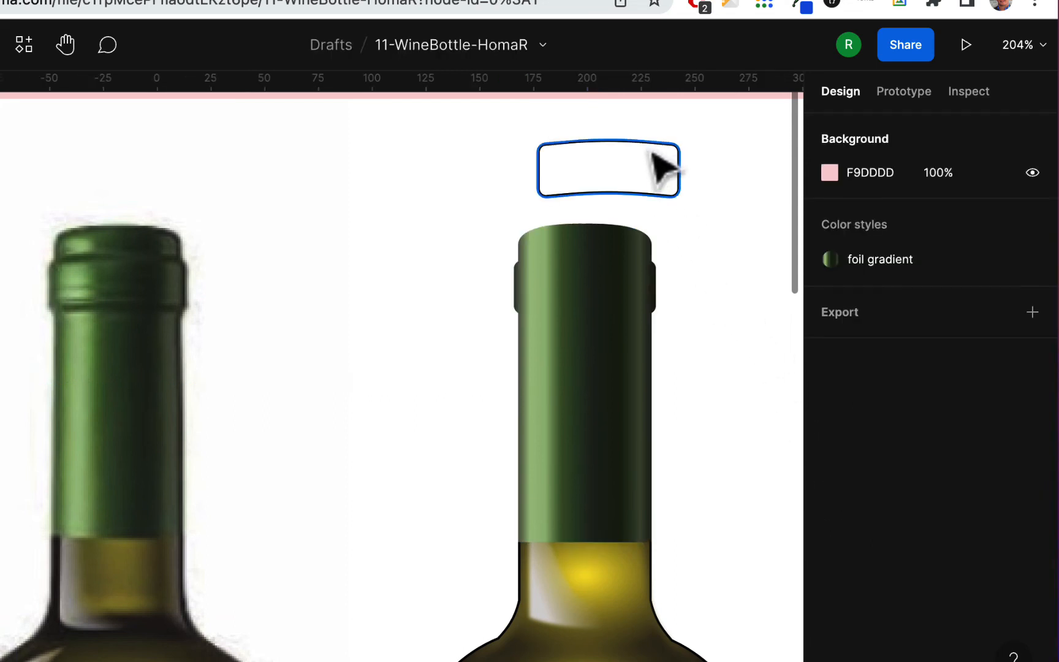
left_click(647, 142)
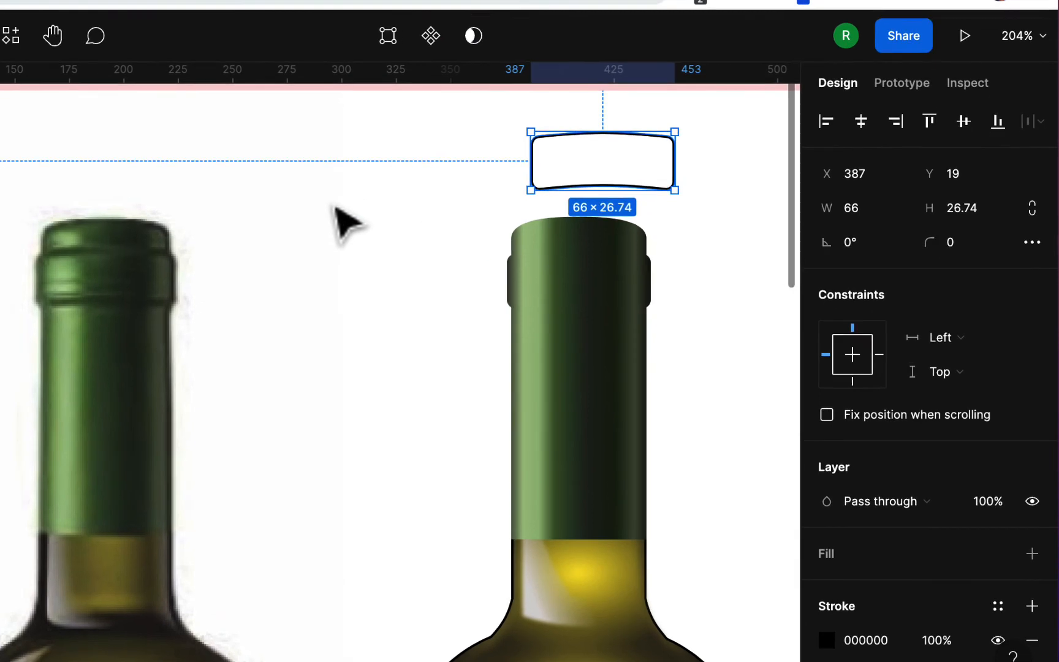
scroll(981, 461, "down", 3)
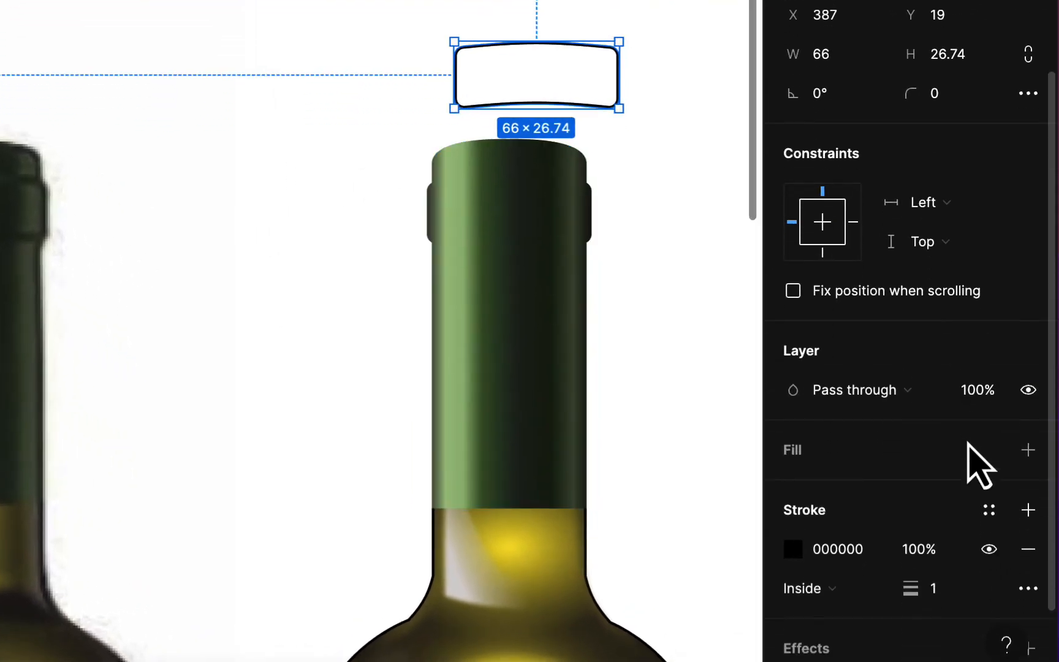
left_click(1028, 423)
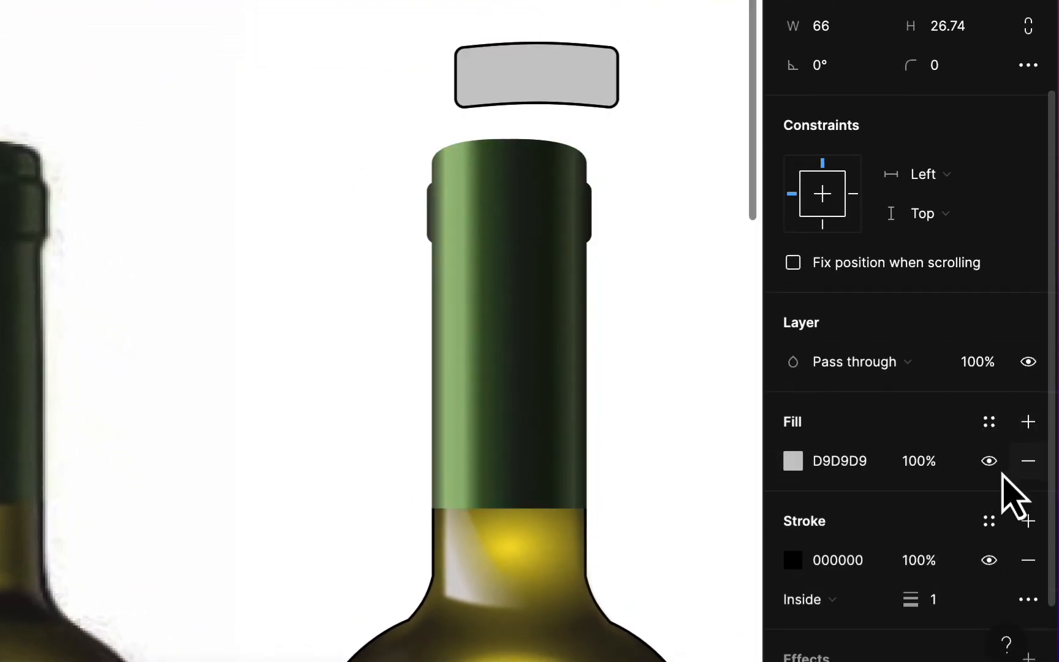
Step: Try the foil gradient color style on the top foil ridge's fill and undo it
left_click(989, 422)
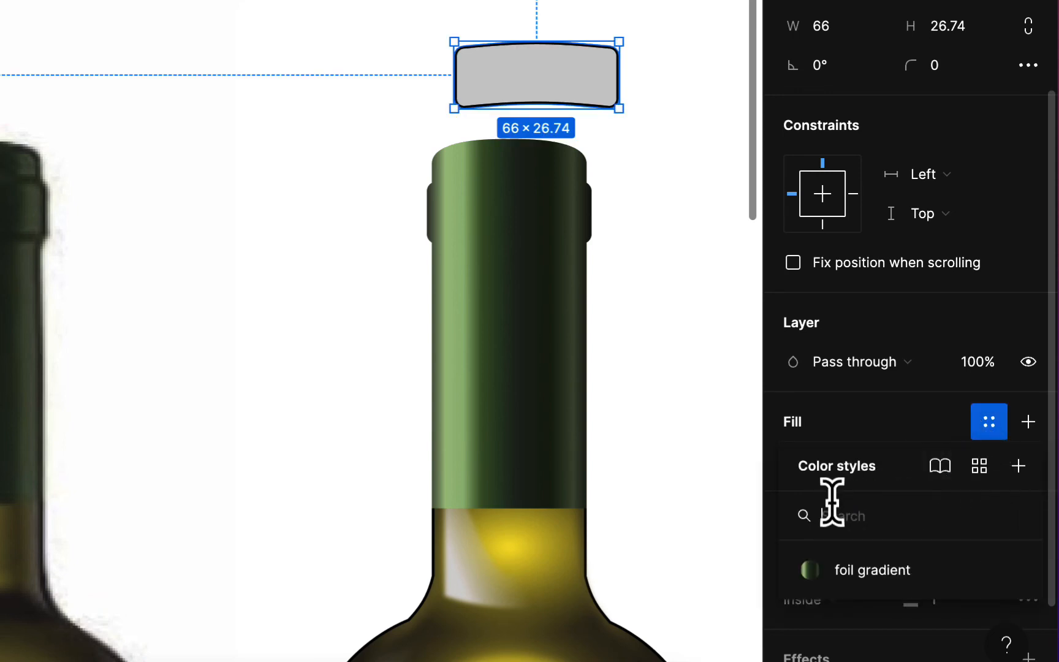
left_click(816, 574)
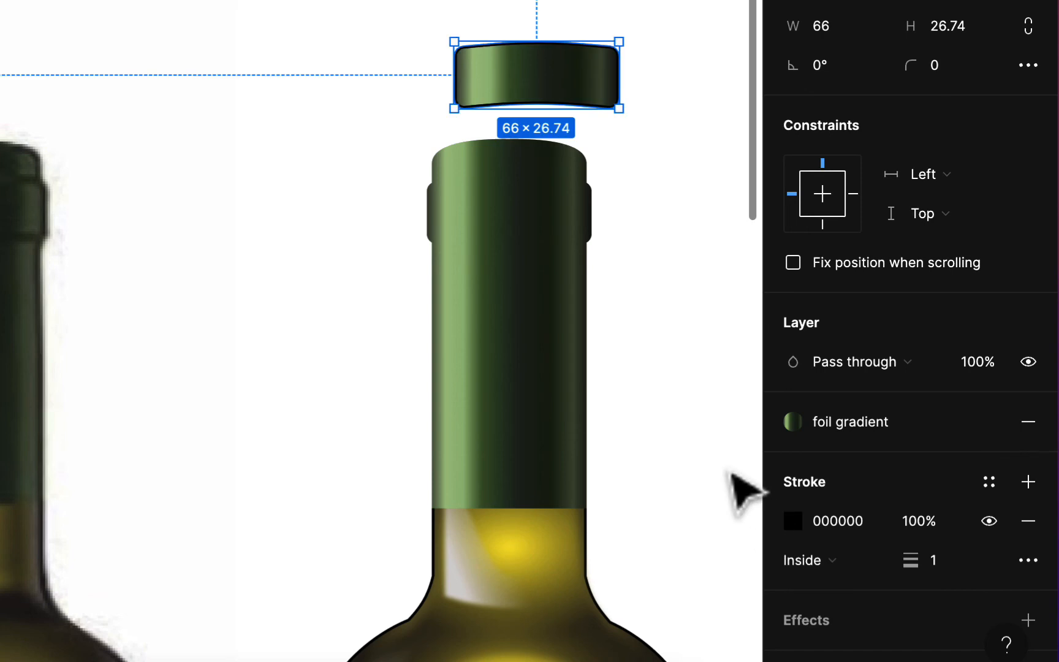
key("super+z")
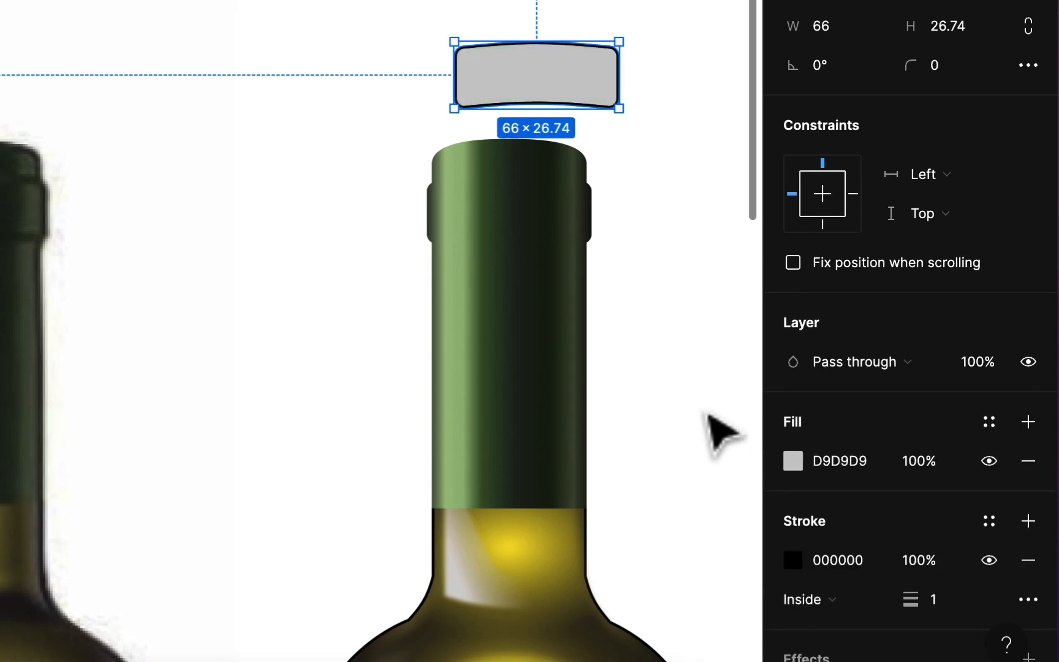
Step: Apply the saved foil gradient color style to the top foil ridge's fill
left_click(685, 330)
left_click(604, 103)
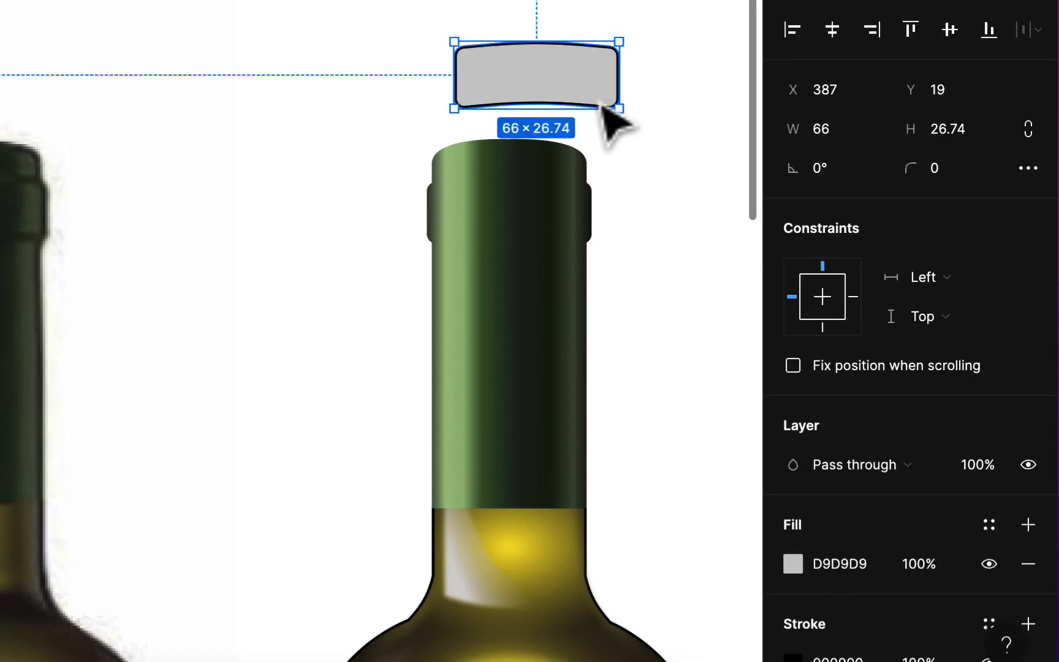
left_click(989, 526)
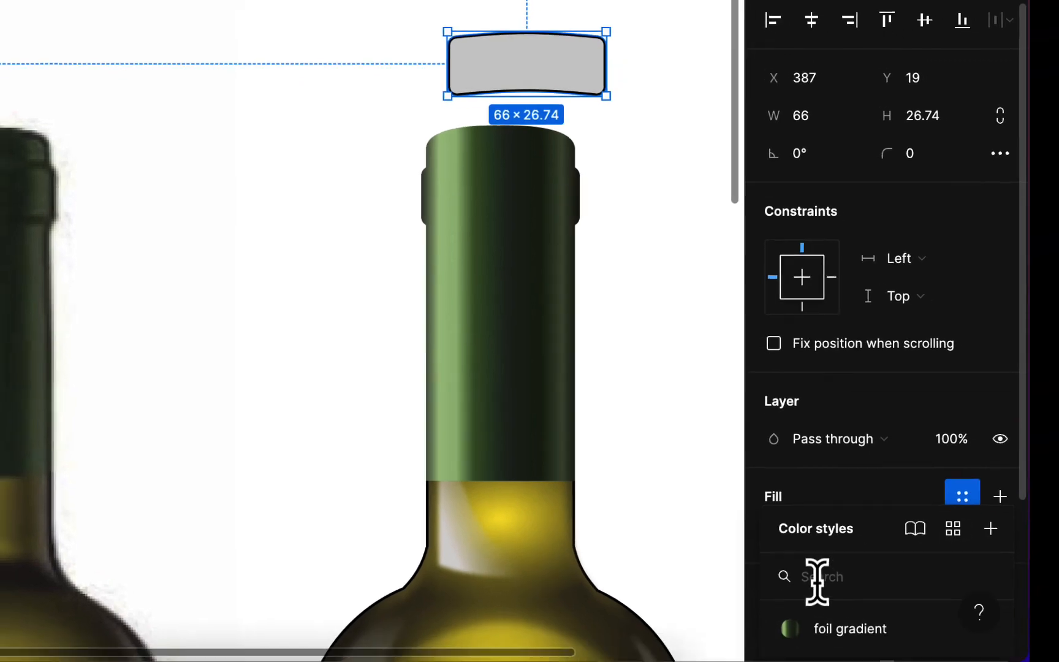
left_click(788, 620)
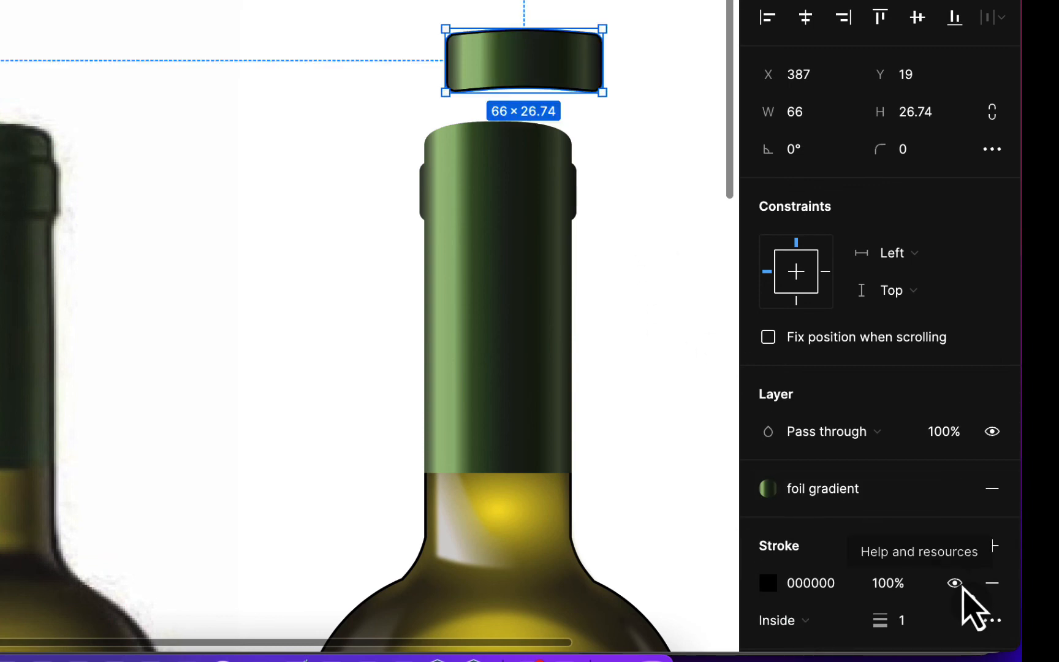
Step: Remove the top foil ridge's black stroke and move the shape beside the bottle neck, at about X 300, Y 114
scroll(962, 589, "down", 5)
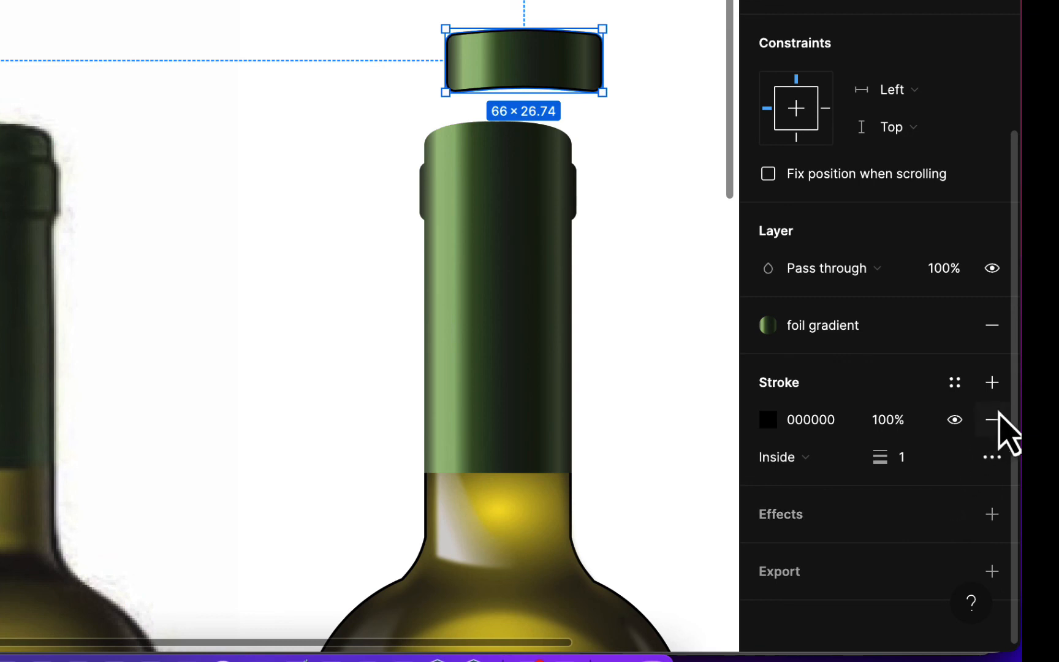
left_click(993, 420)
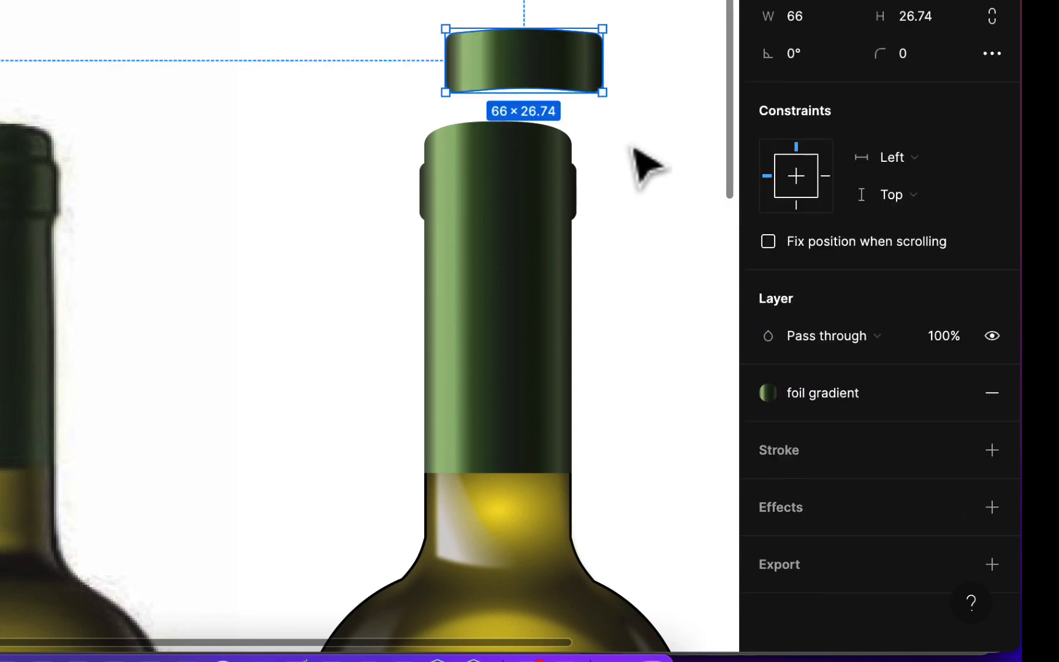
mouse_move(541, 57)
left_mouse_down()
mouse_move(511, 166)
mouse_move(374, 237)
mouse_move(323, 279)
mouse_move(335, 278)
left_mouse_up()
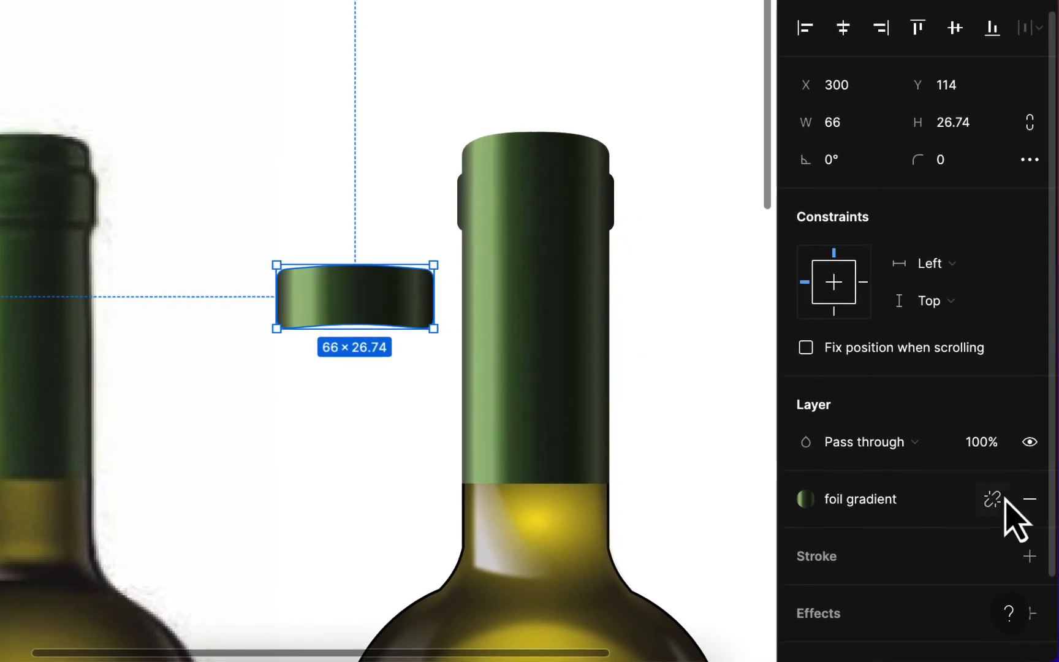
Step: Detach the top foil ridge's fill from the foil gradient style and open its linear gradient for editing
left_click(993, 500)
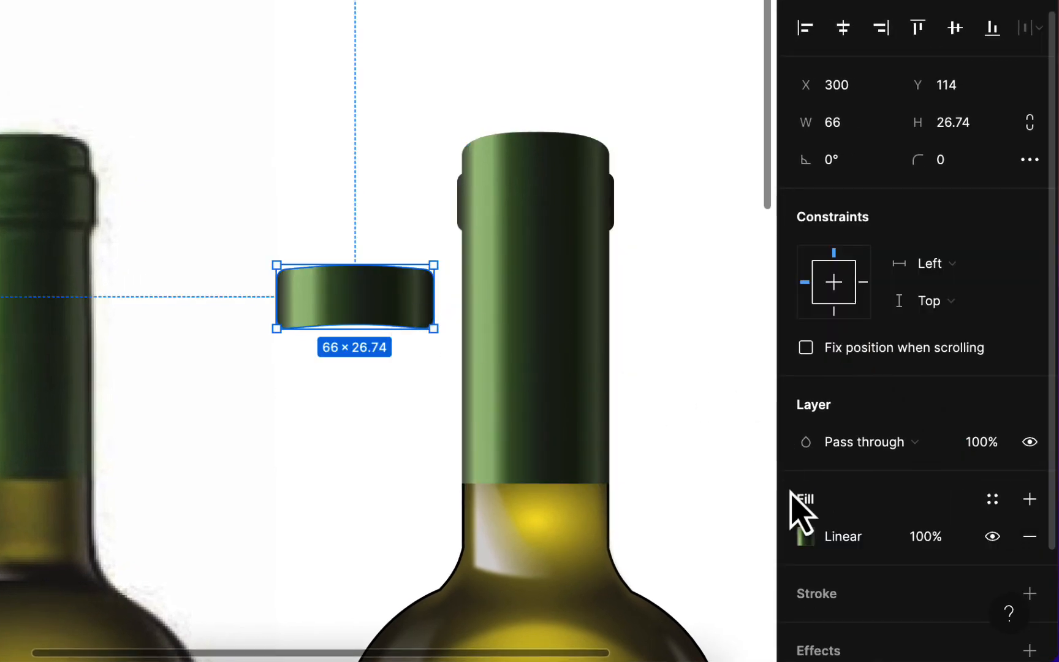
left_click(807, 543)
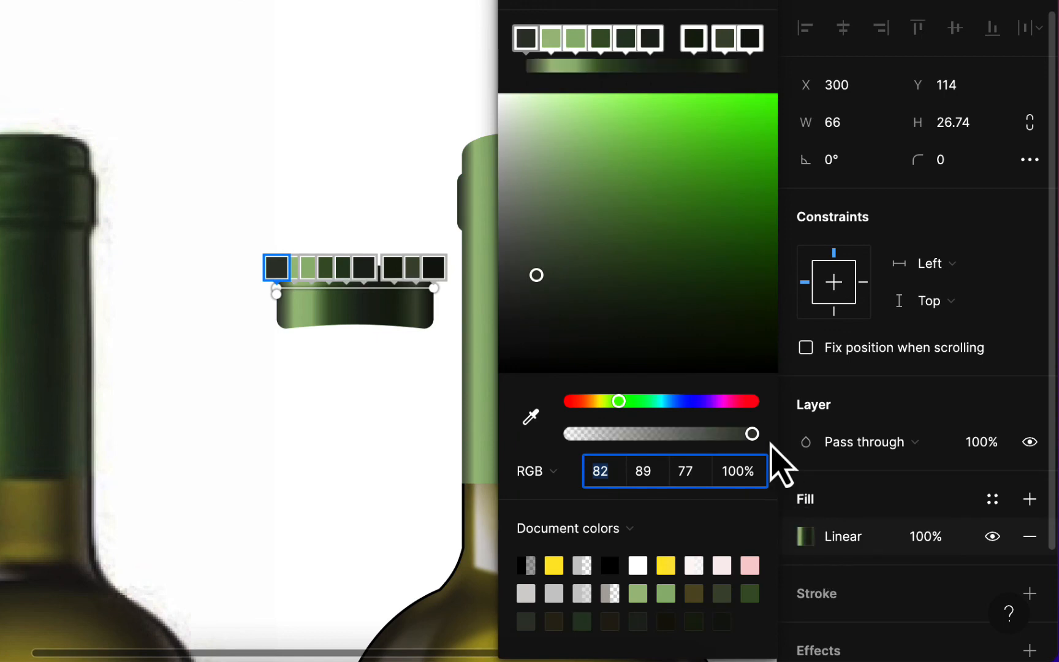
left_click(356, 388)
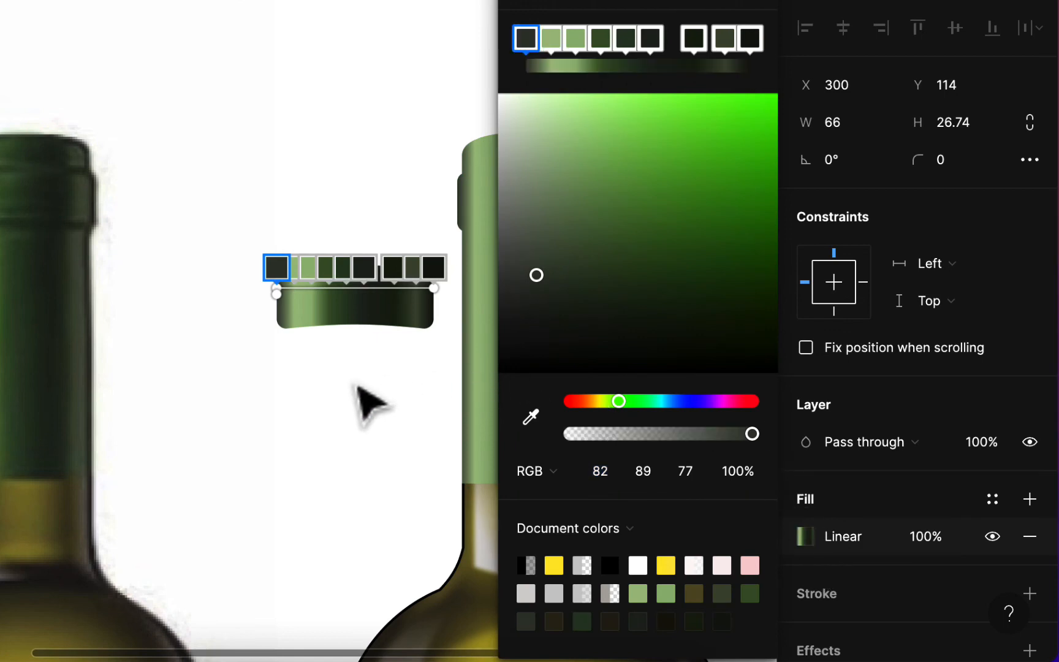
Step: Detach the foil ridge's fill from the foil gradient style and stretch its linear gradient's end slightly past the shape's right edge
left_click(356, 388)
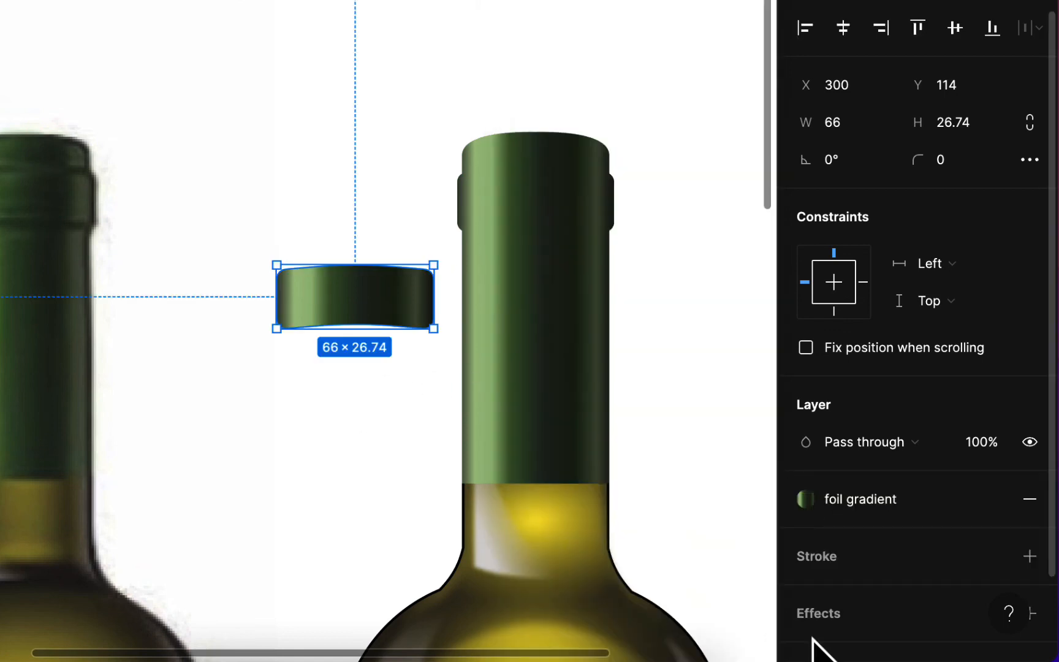
mouse_move(999, 503)
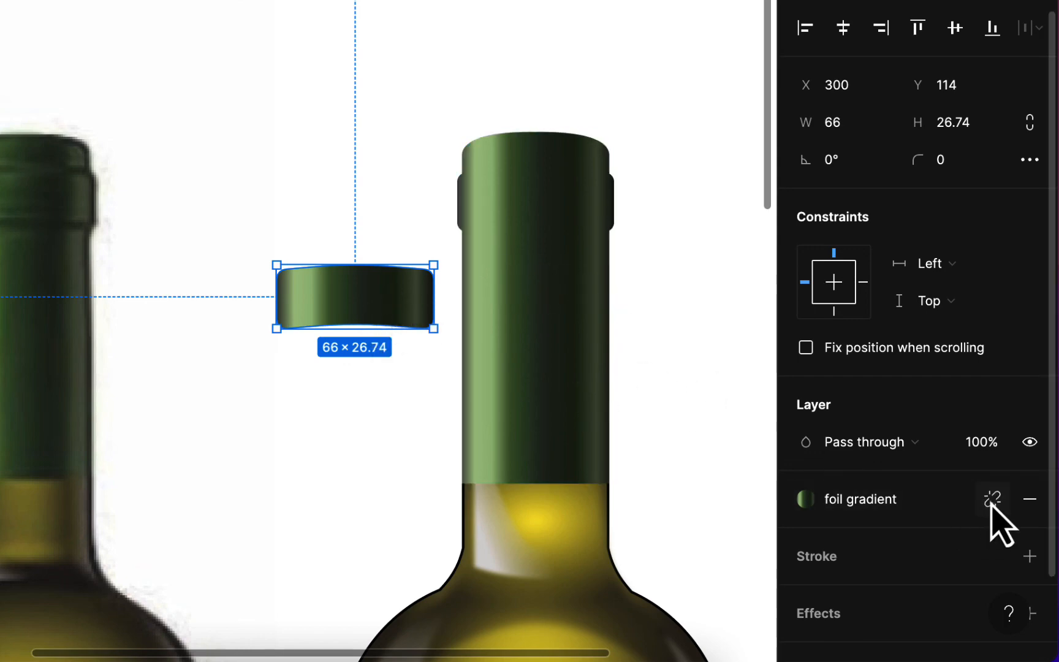
left_click(991, 501)
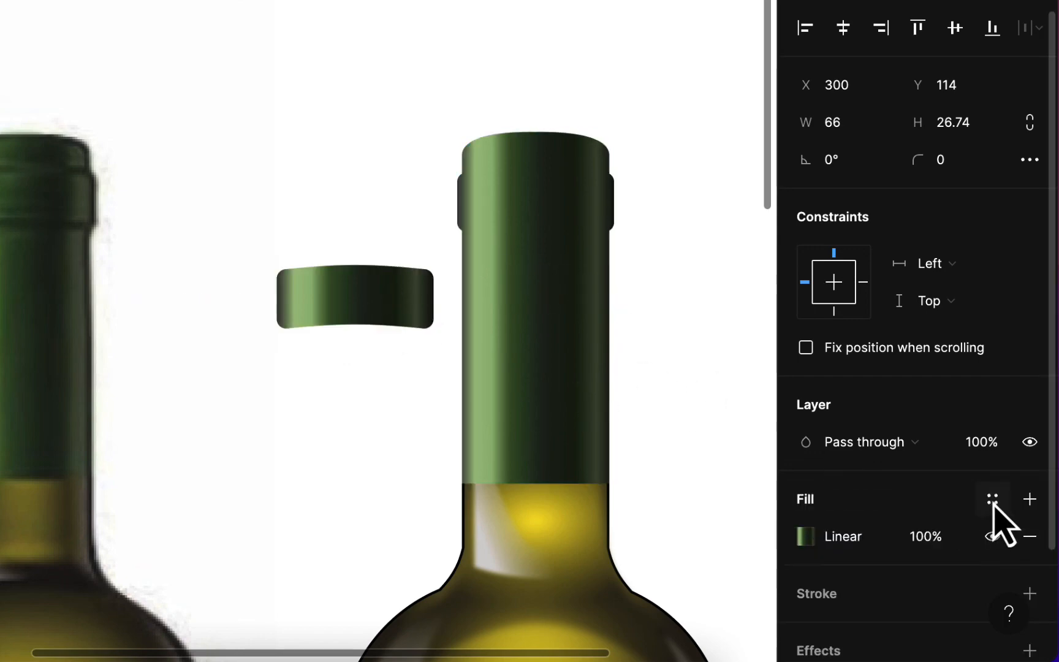
left_click(807, 538)
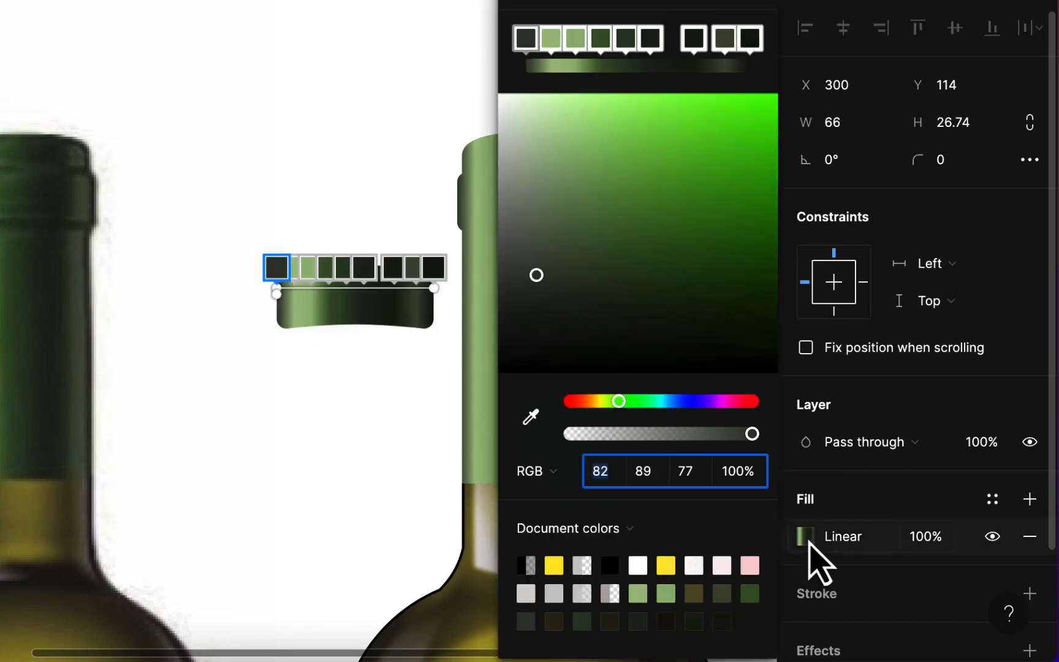
left_click(277, 296)
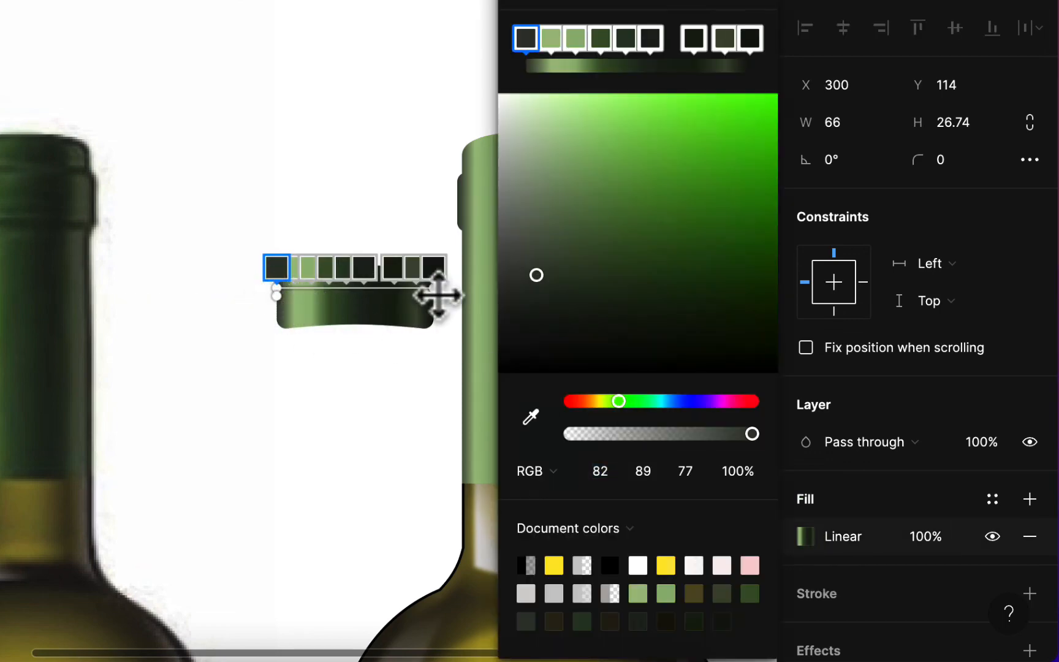
left_click_drag(433, 289, 456, 287)
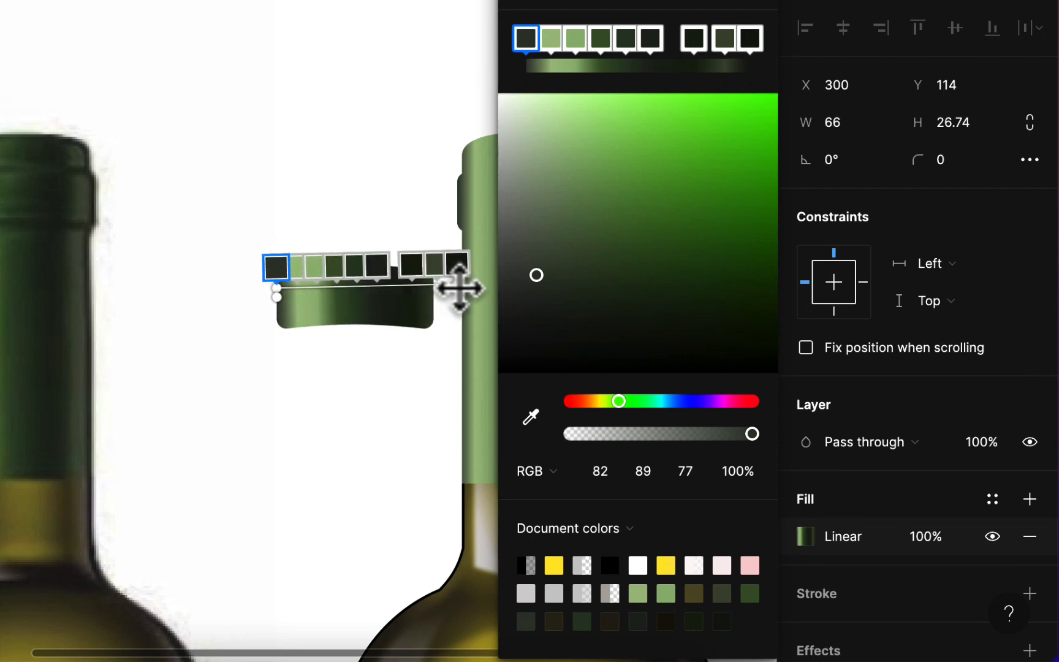
Step: Move the foil ridge back onto the bottle neck at X 376, Y 72
scroll(372, 374, "right", 10)
scroll(300, 371, "left", 10)
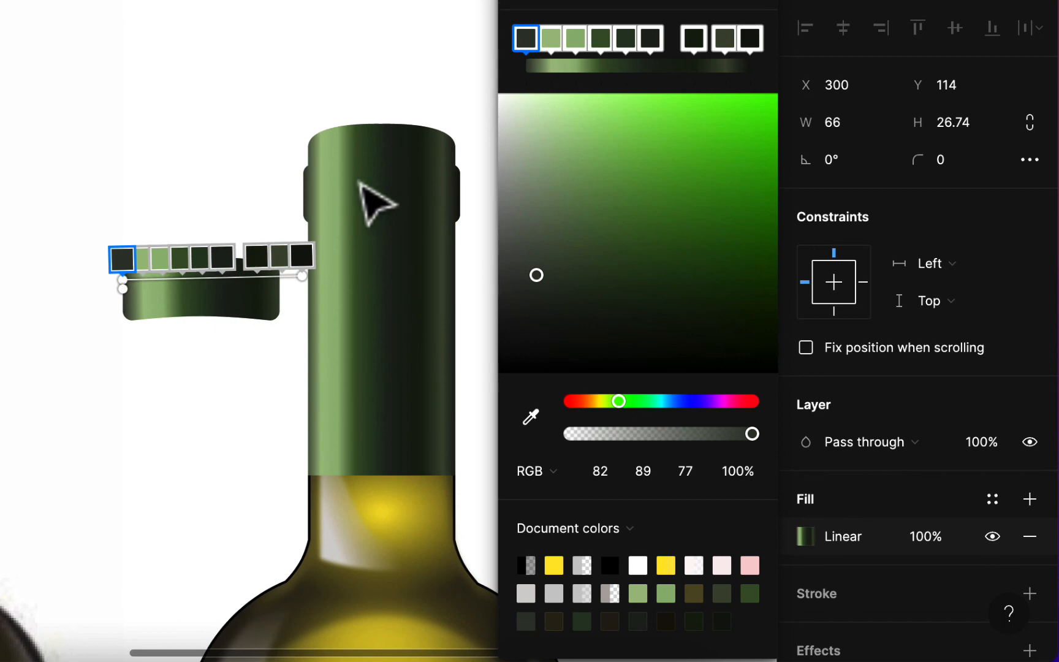
key("Escape")
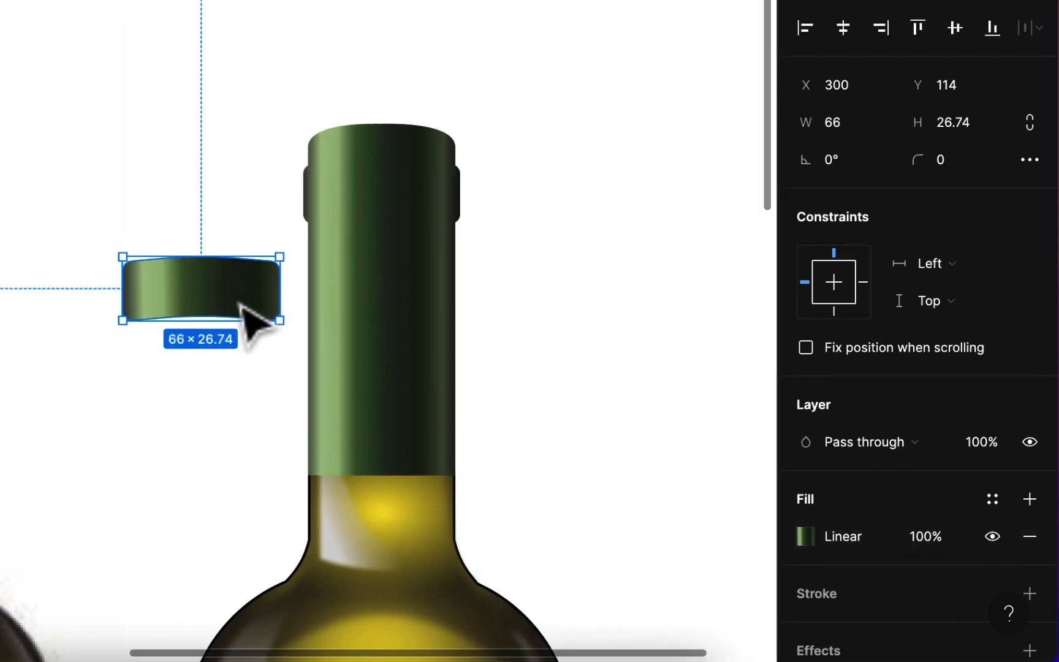
left_click_drag(241, 301, 423, 197)
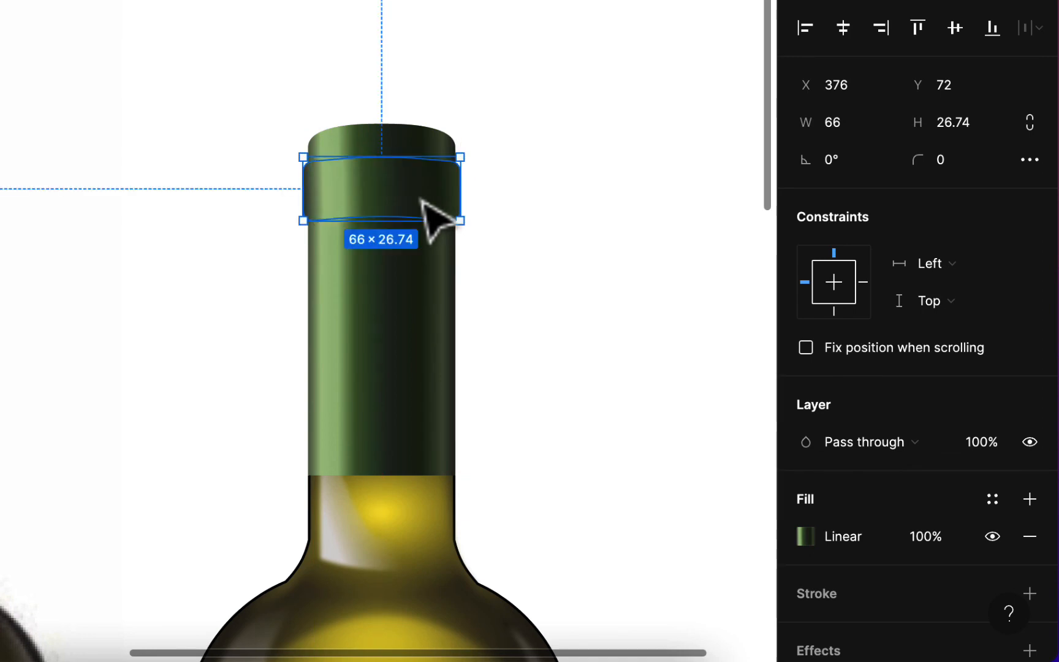
left_click(523, 158)
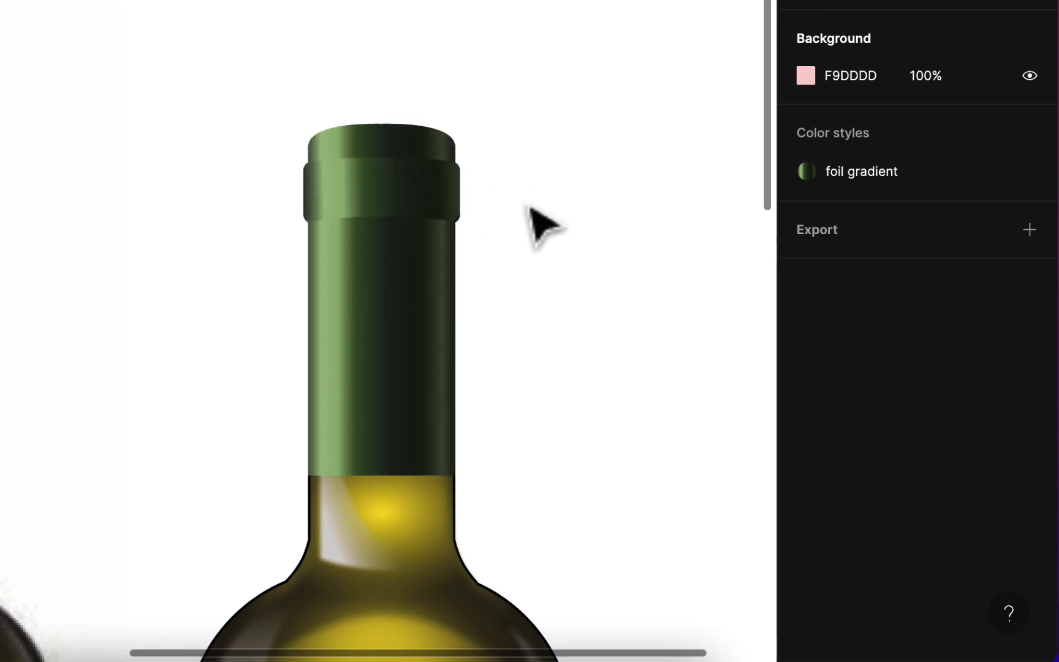
Step: Add a black stroke of weight 1 to the foil ridge and align it outside the shape
left_click(425, 189)
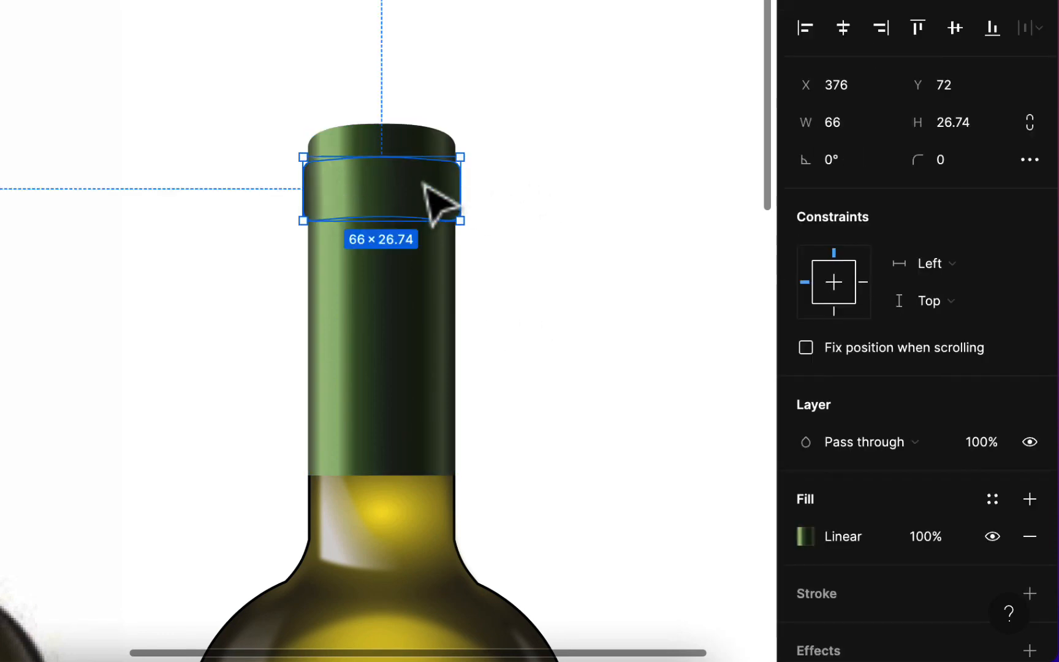
scroll(714, 353, "down", 5)
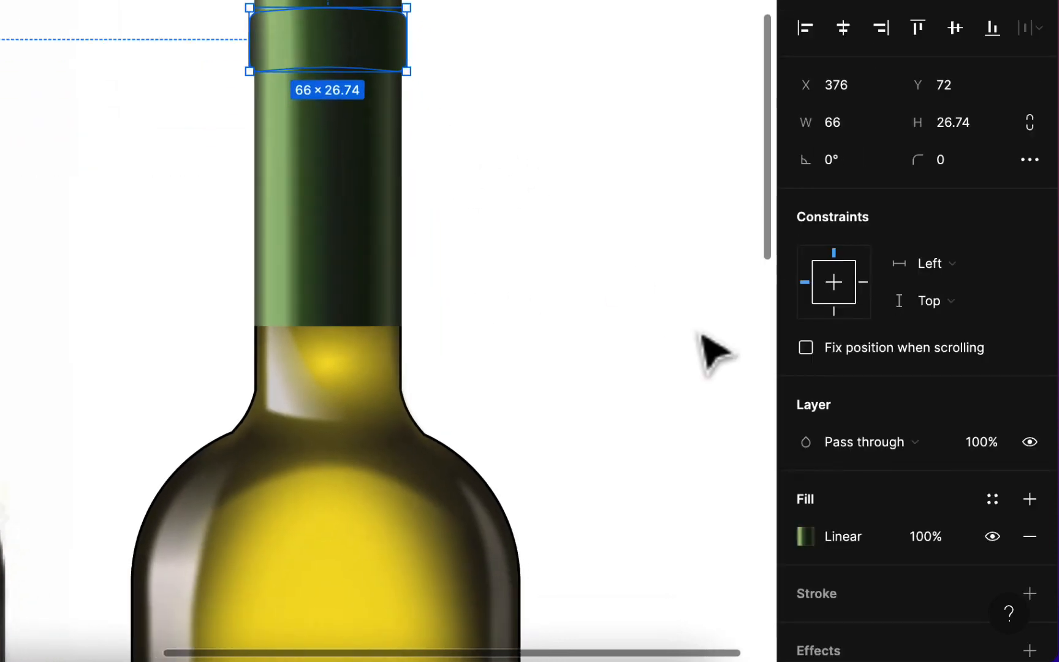
left_click(1030, 593)
scroll(899, 521, "down", 3)
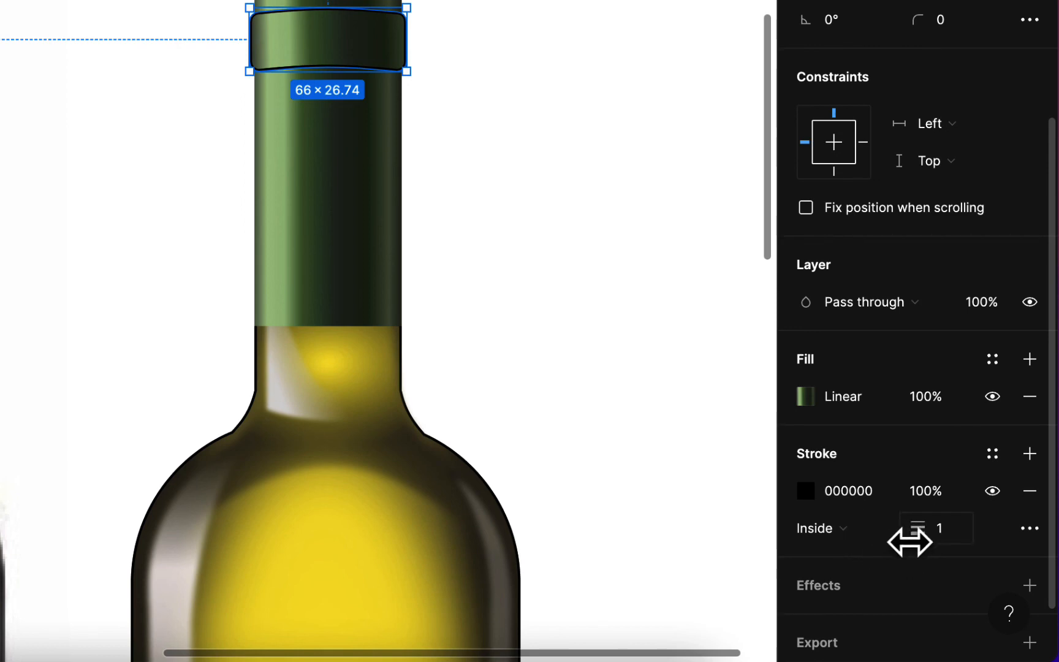
left_click(887, 570)
left_click(885, 597)
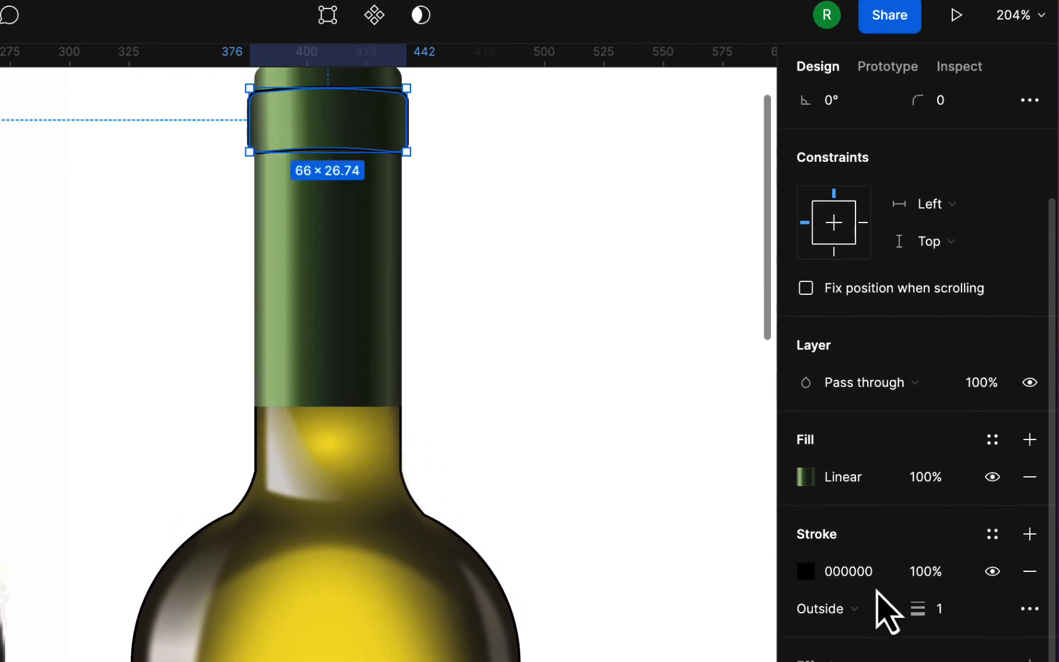
Step: Recolor the foil ridge's stroke to the dark green 616D55 and set its weight to 2
left_click(807, 572)
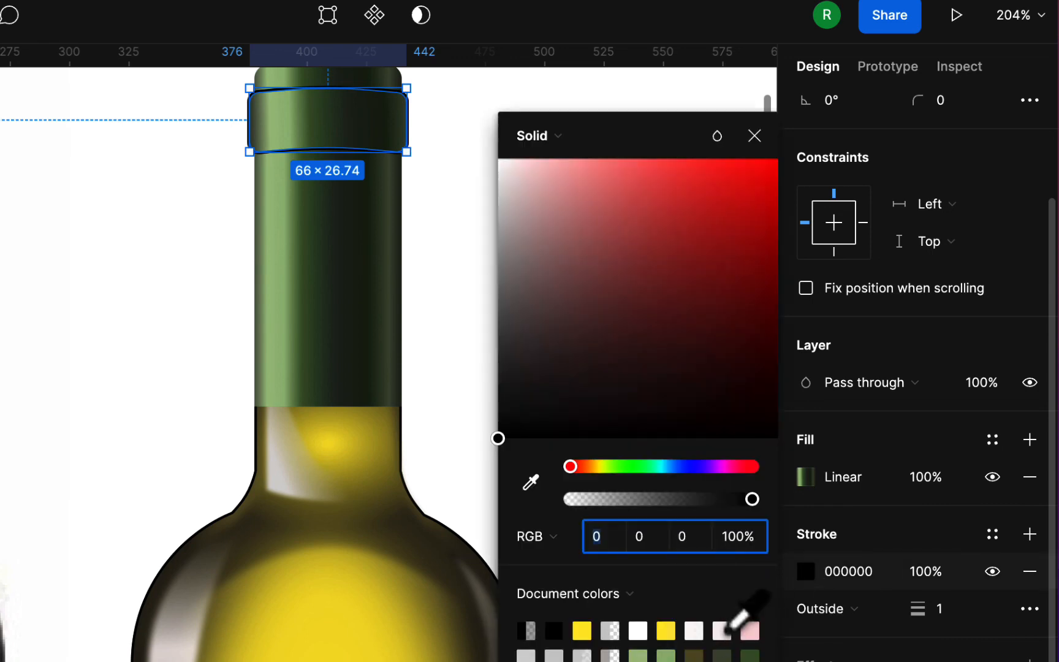
left_click(719, 654)
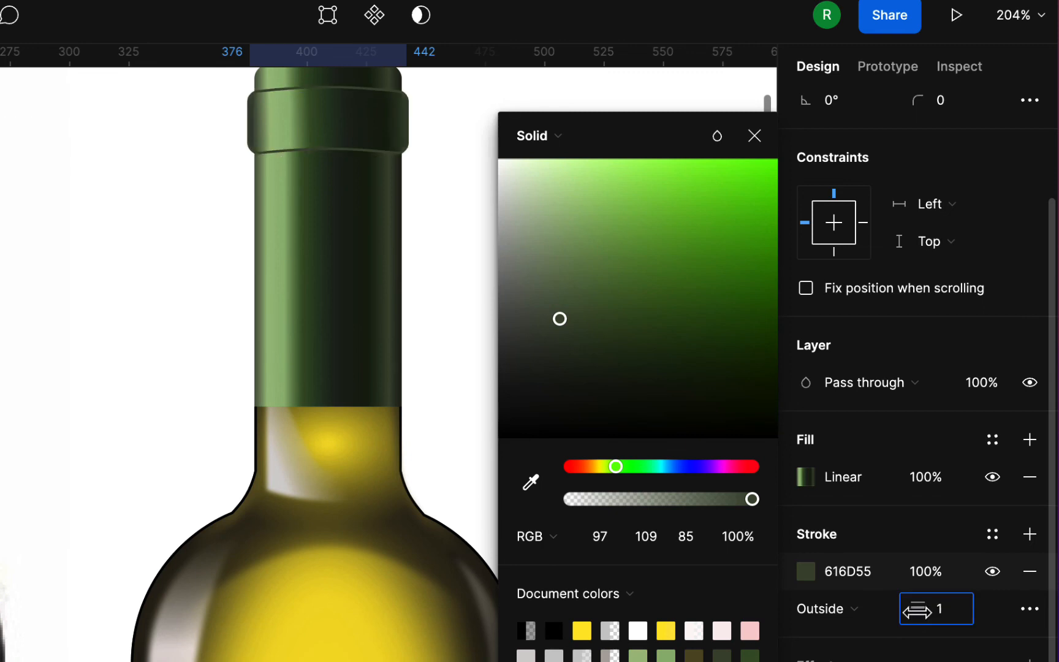
left_click_drag(918, 612, 920, 612)
Step: Add a layer blur effect of 1 to the foil ridge
scroll(879, 593, "down", 2)
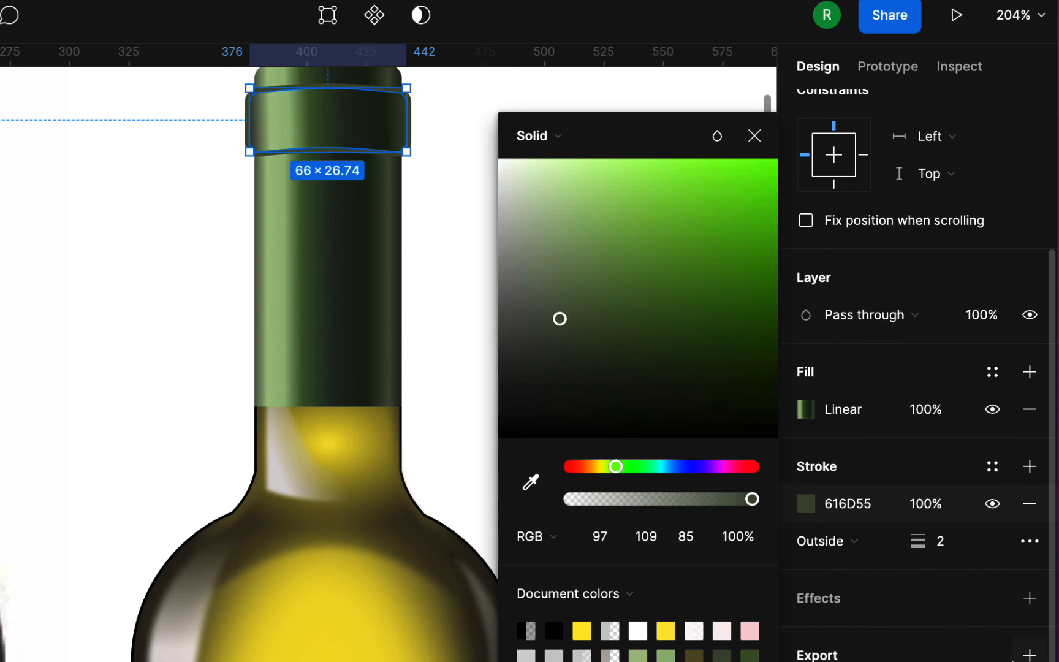
left_click(1030, 599)
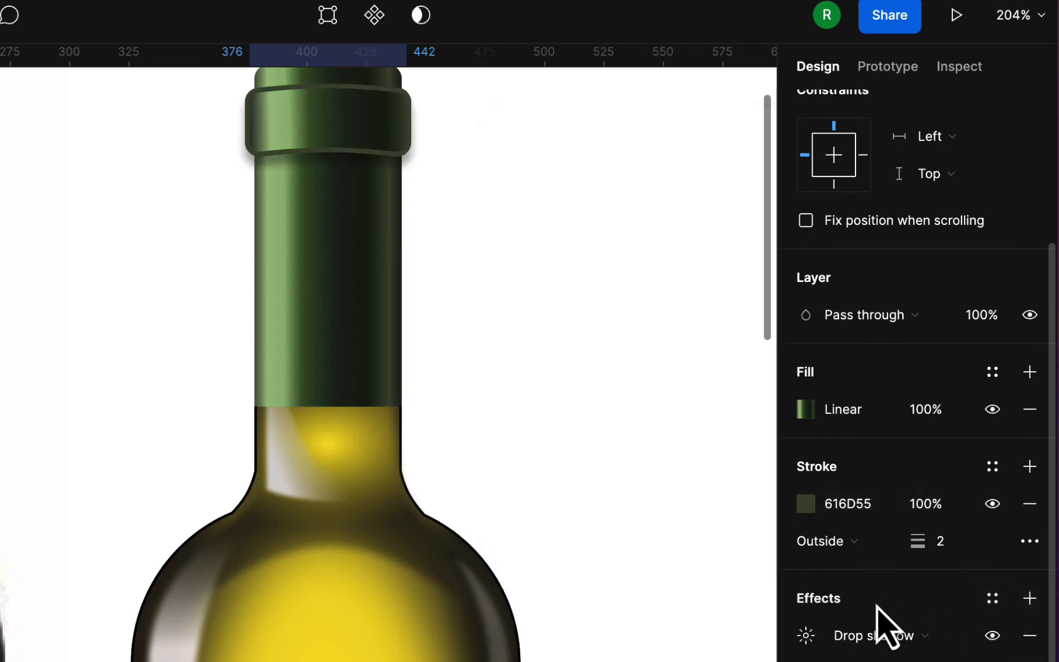
left_click(949, 636)
left_click(907, 658)
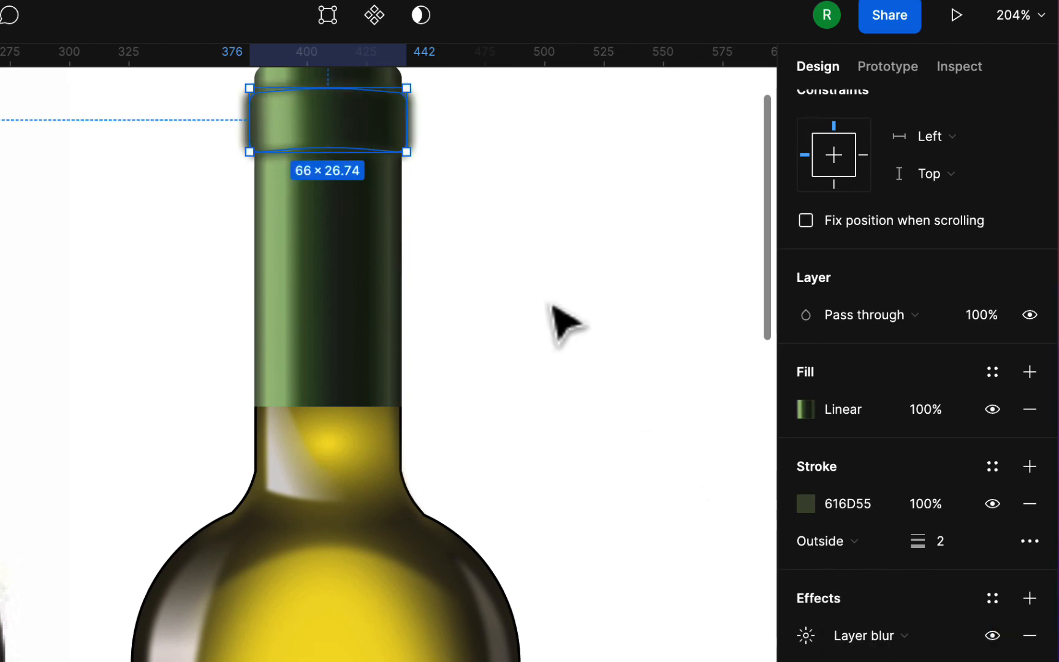
scroll(356, 148, "up", 5)
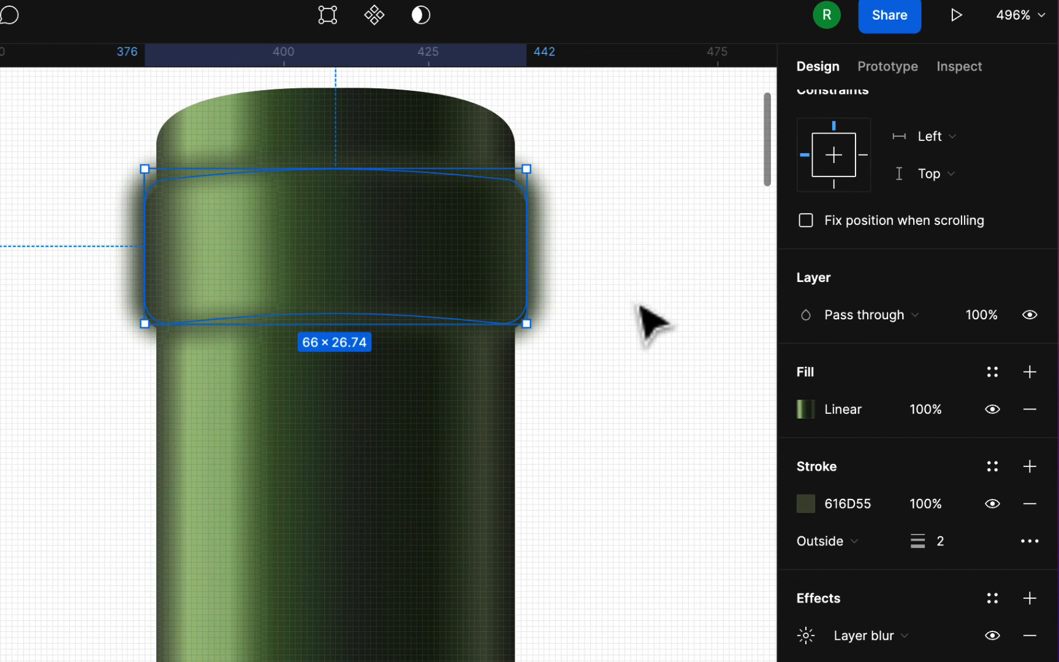
scroll(816, 604, "down", 2)
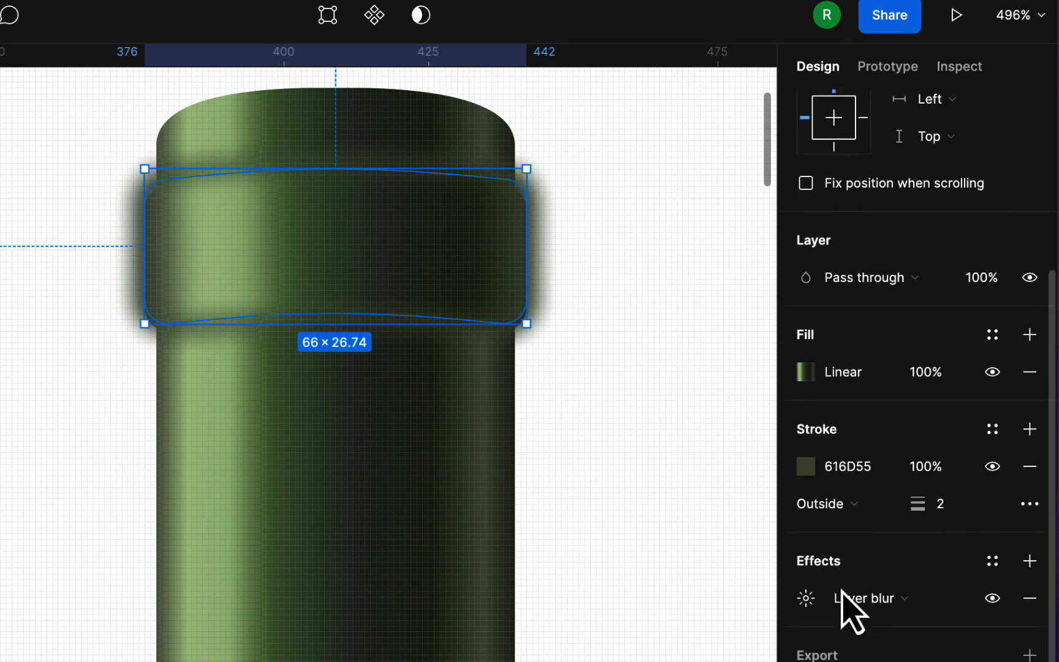
left_click(805, 599)
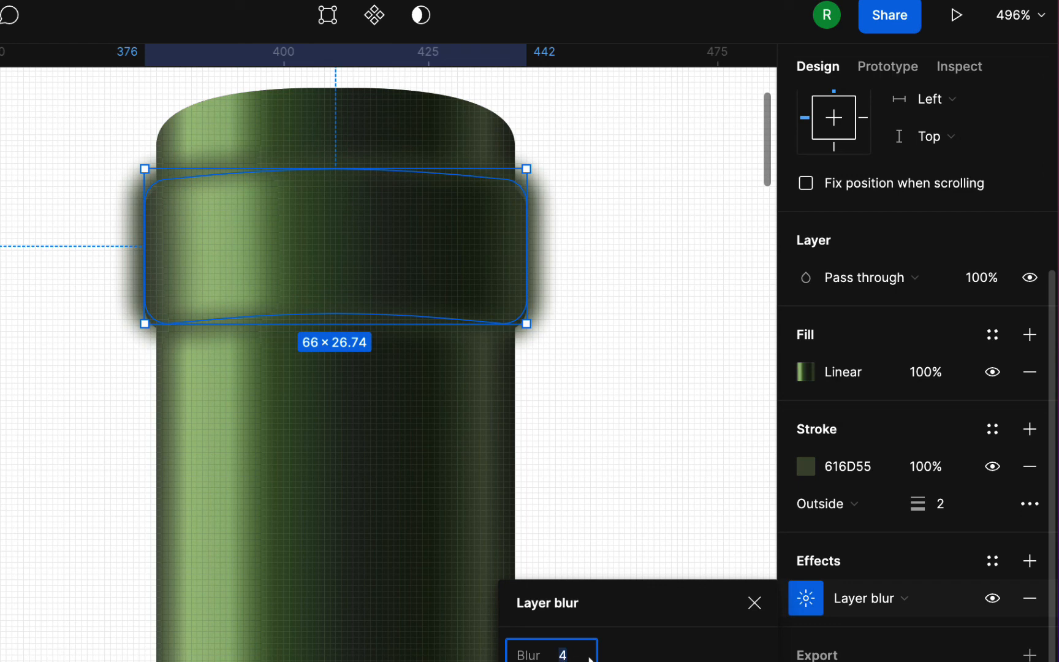
type("1")
key("Return")
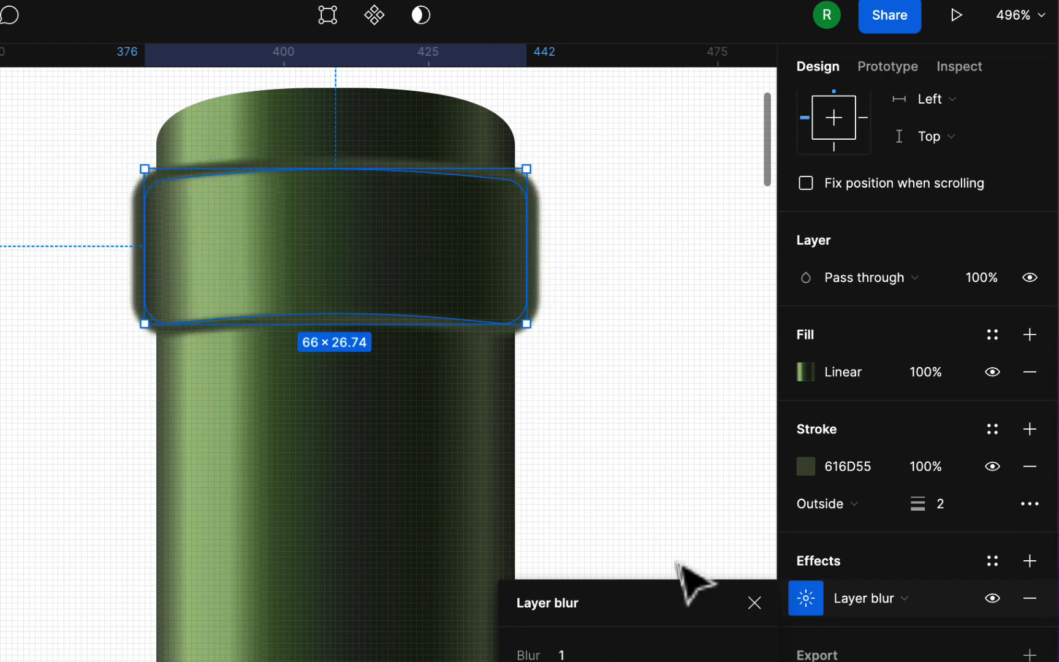
left_click(635, 359)
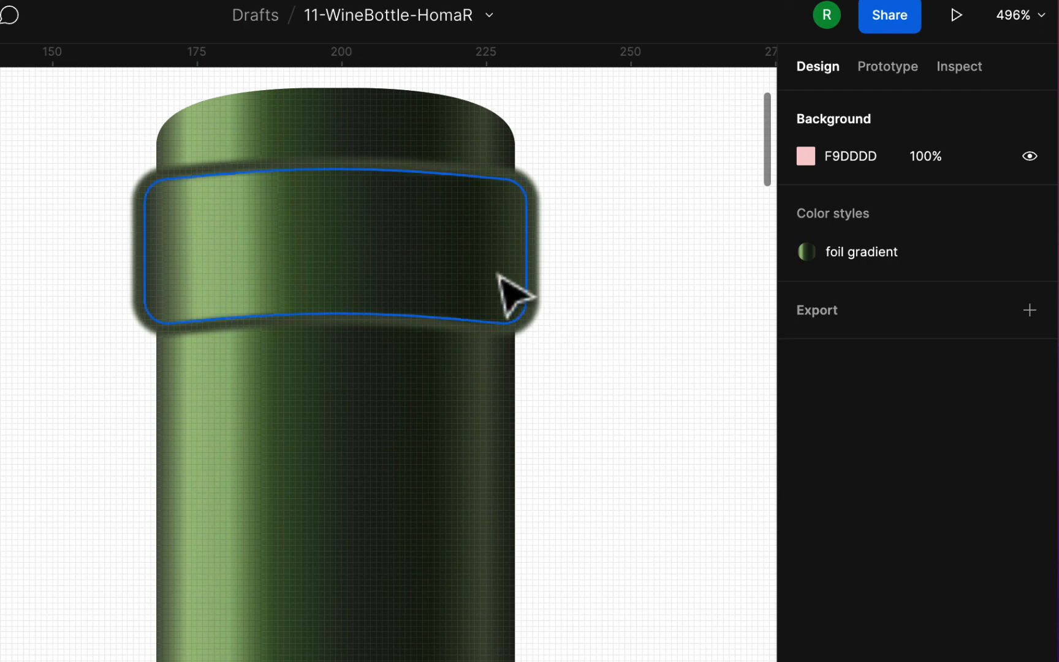
Step: Increase the foil ridge's layer blur slightly and change its stroke alignment to Inside
left_click(519, 316)
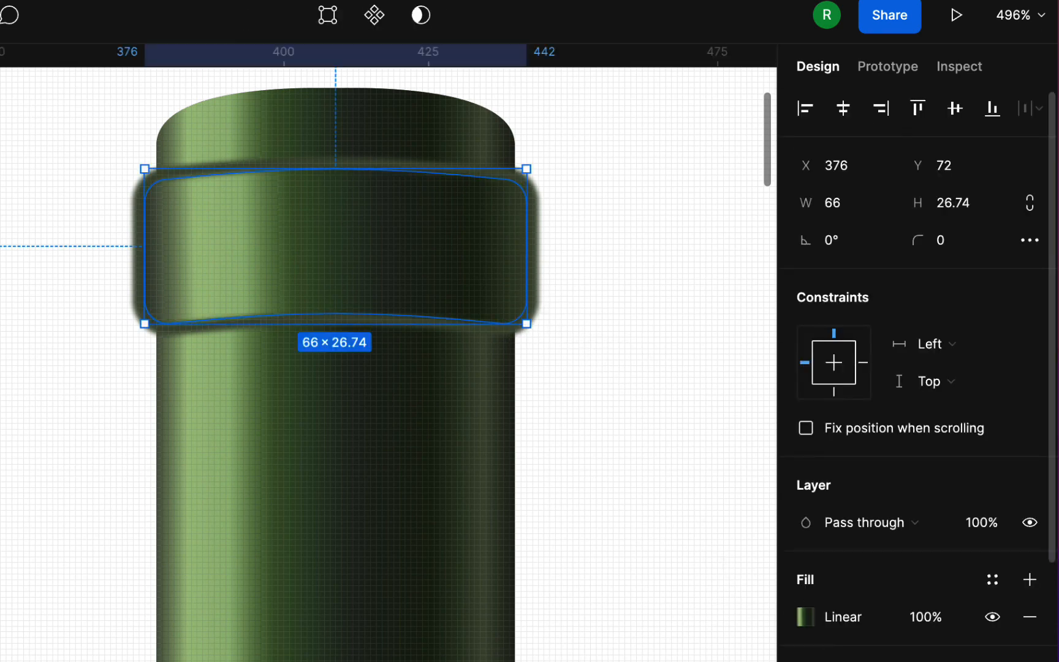
scroll(920, 368, "down", 5)
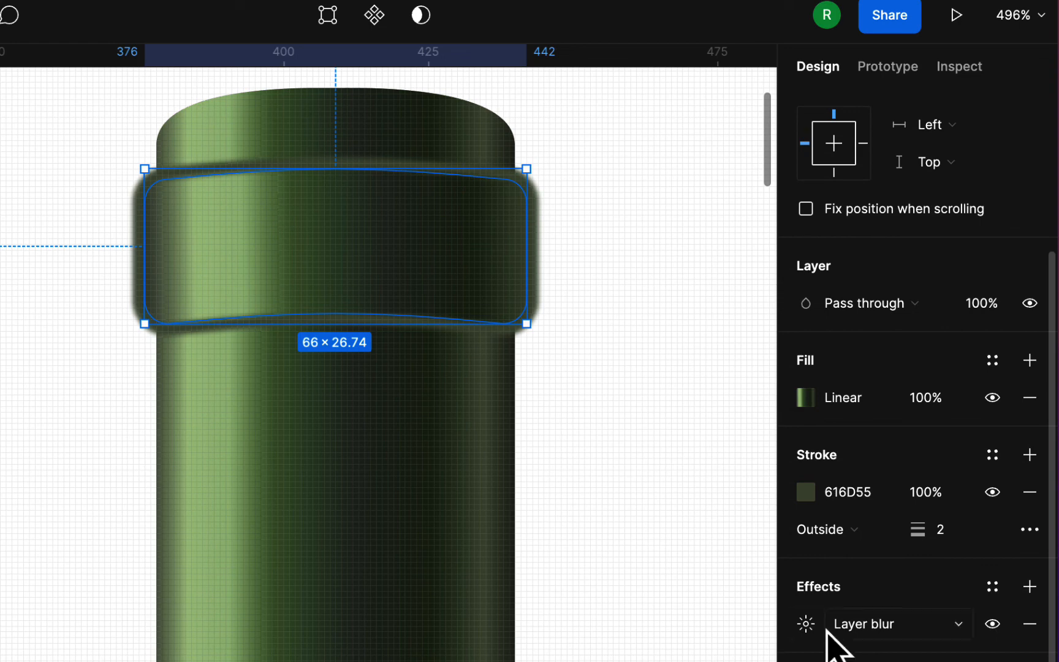
left_click(806, 624)
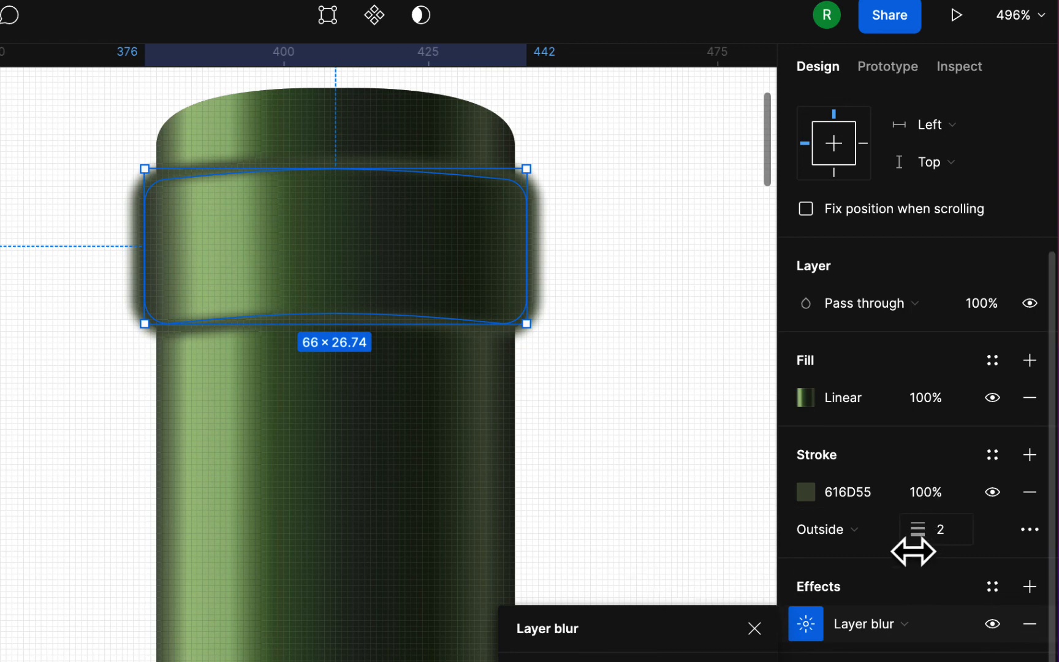
left_click(880, 532)
left_click(882, 503)
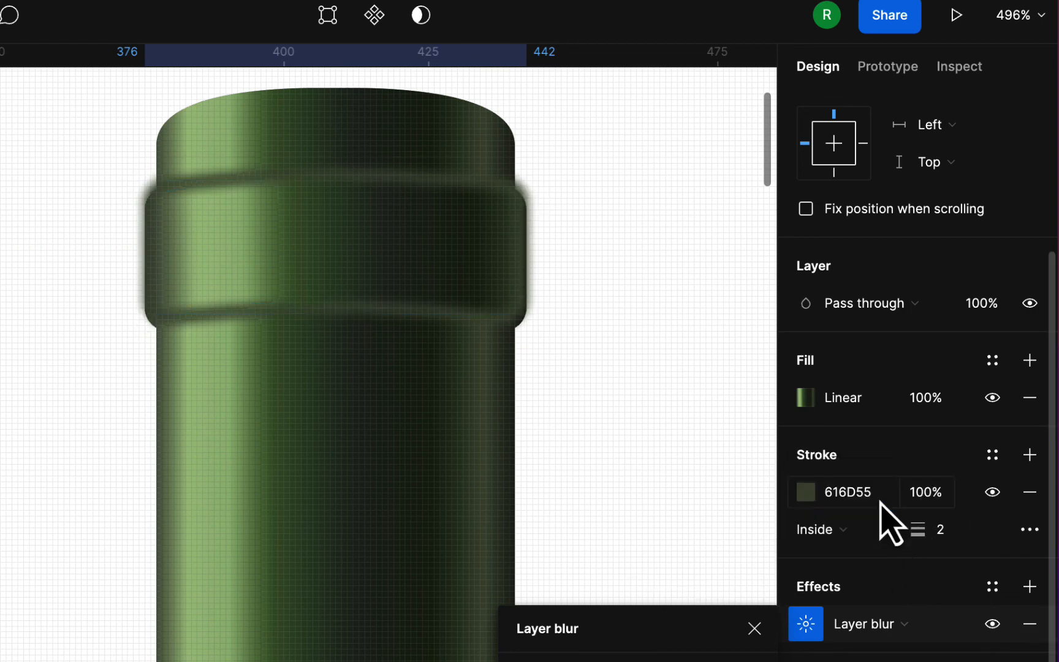
left_click(674, 343)
Step: Darken the foil ridge's stroke color to 46503C
left_click(504, 222)
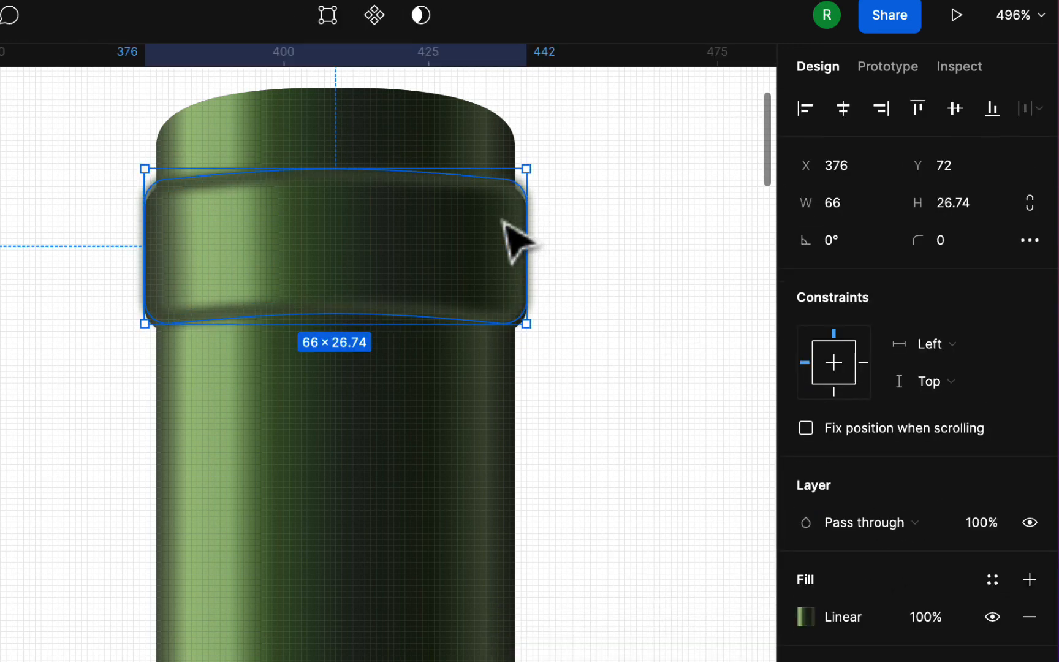
scroll(811, 390, "down", 5)
left_click(806, 572)
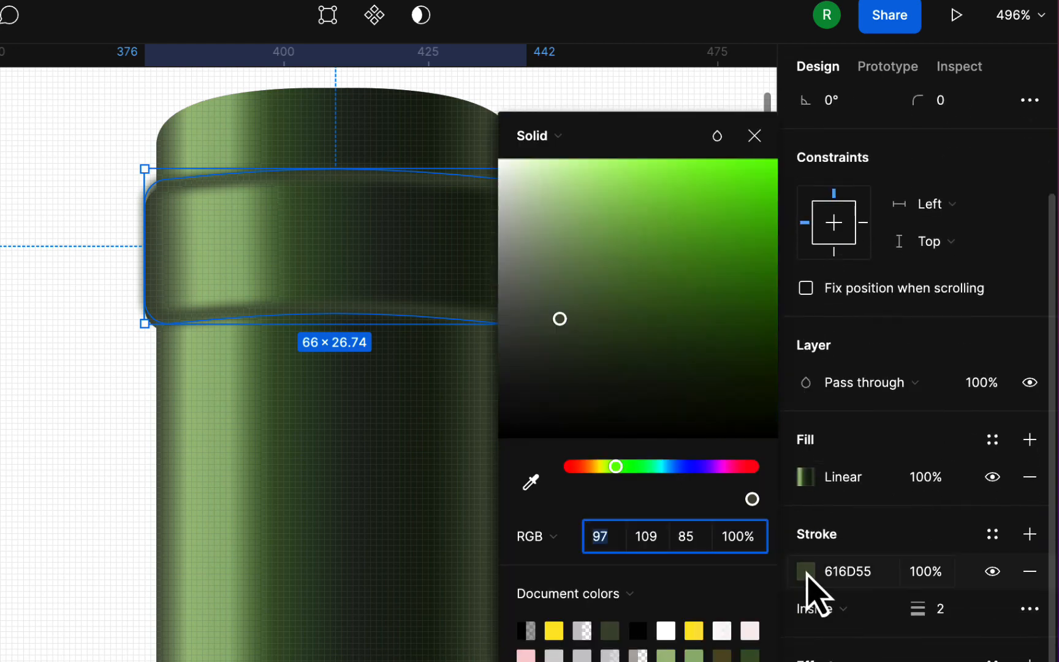
left_click_drag(558, 322, 568, 365)
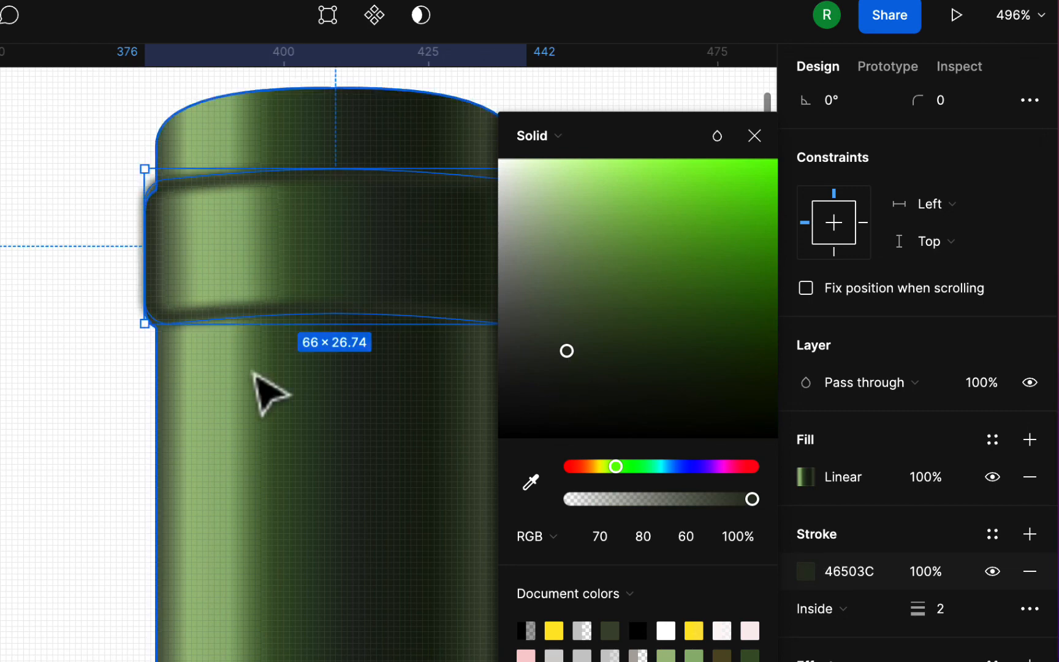
left_click(84, 415)
Step: Compare the drawn bottle's neck, shoulder and body glow with the reference photo, then view the whole artboard
key("super+minus")
key("super+minus")
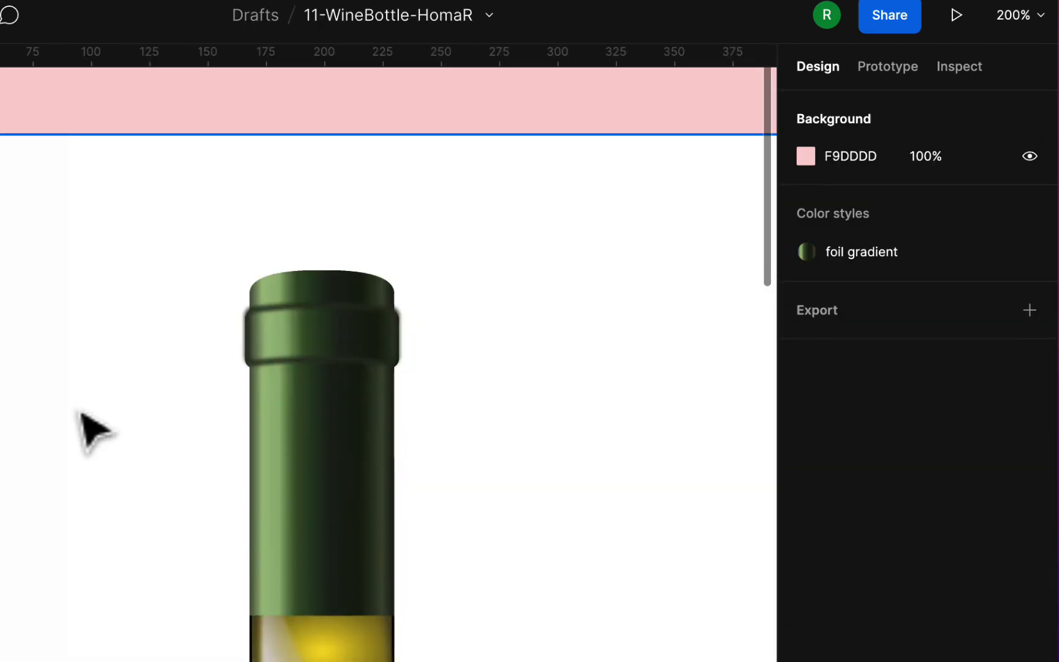
scroll(388, 415, "down", 2)
scroll(522, 417, "down", 3)
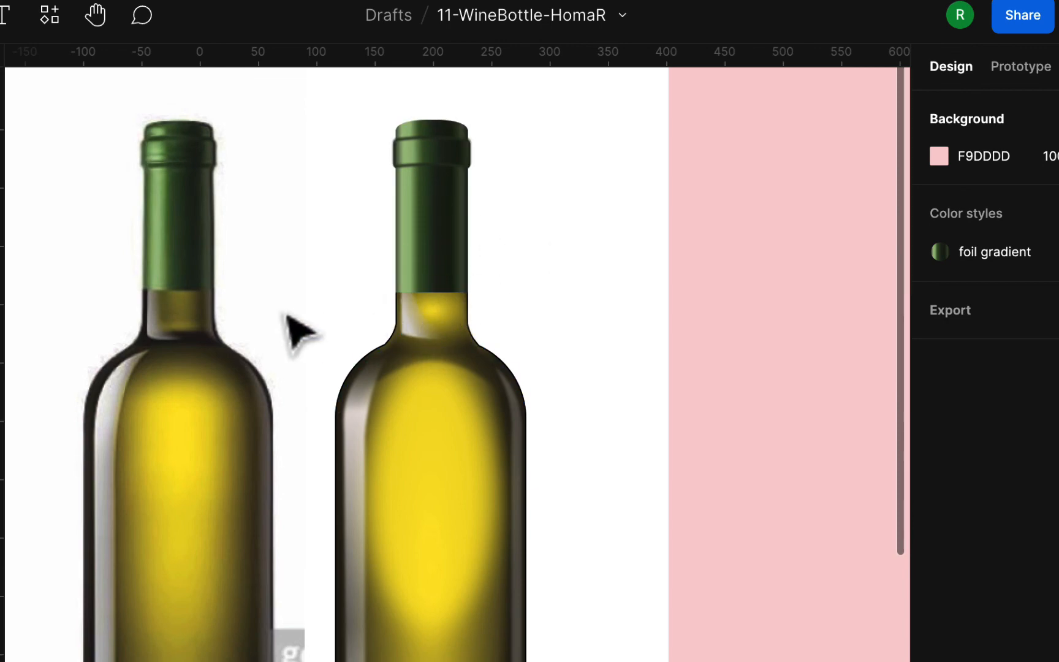
left_click(451, 318)
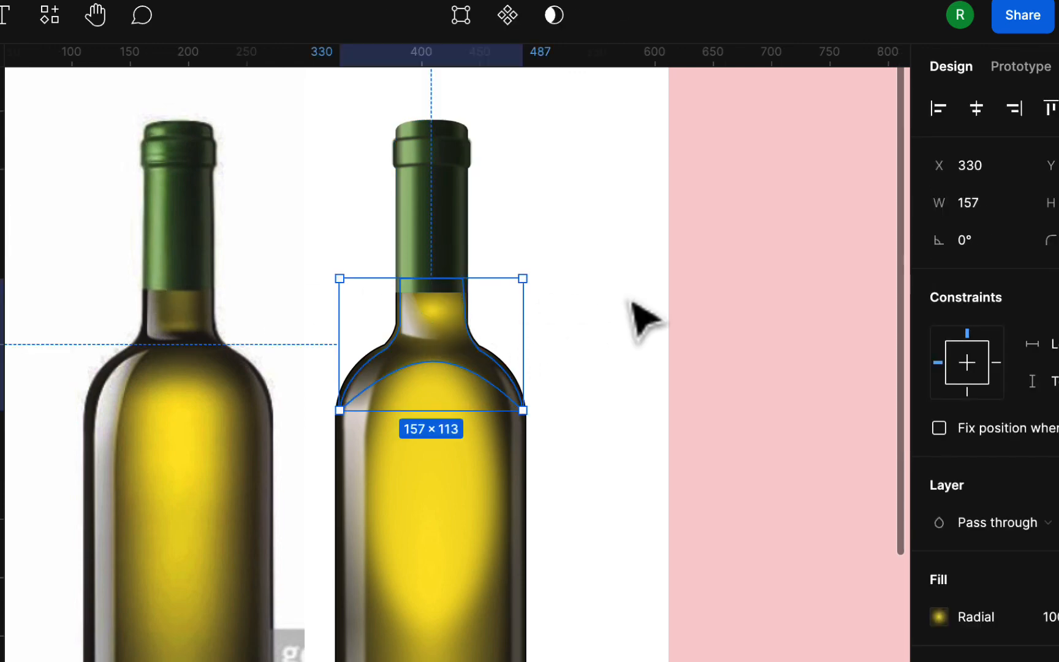
scroll(610, 319, "down", 3)
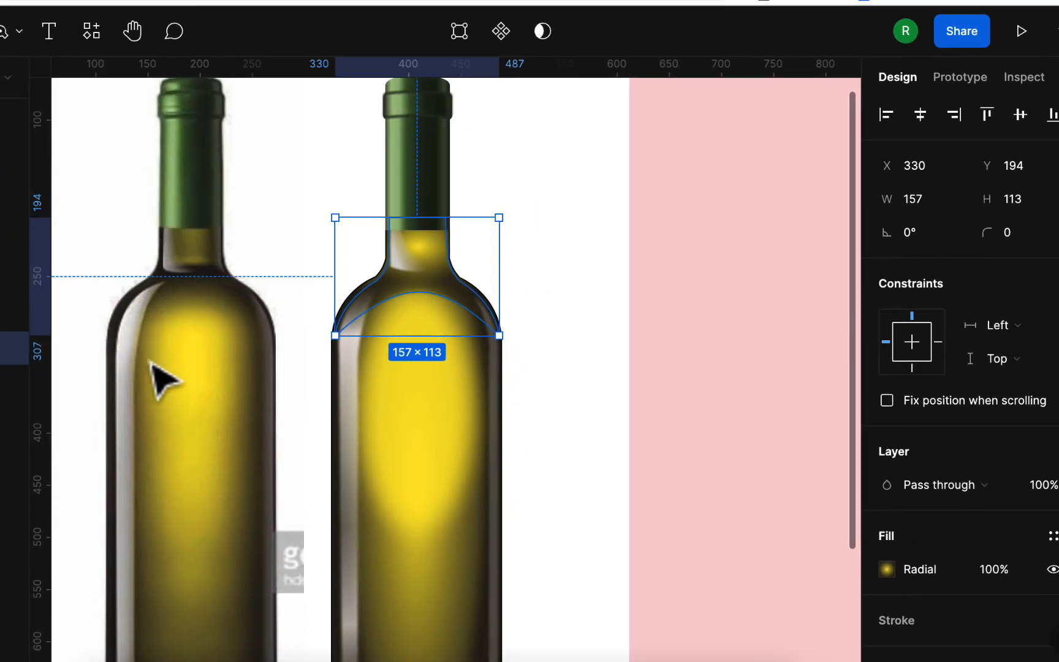
left_click(657, 396)
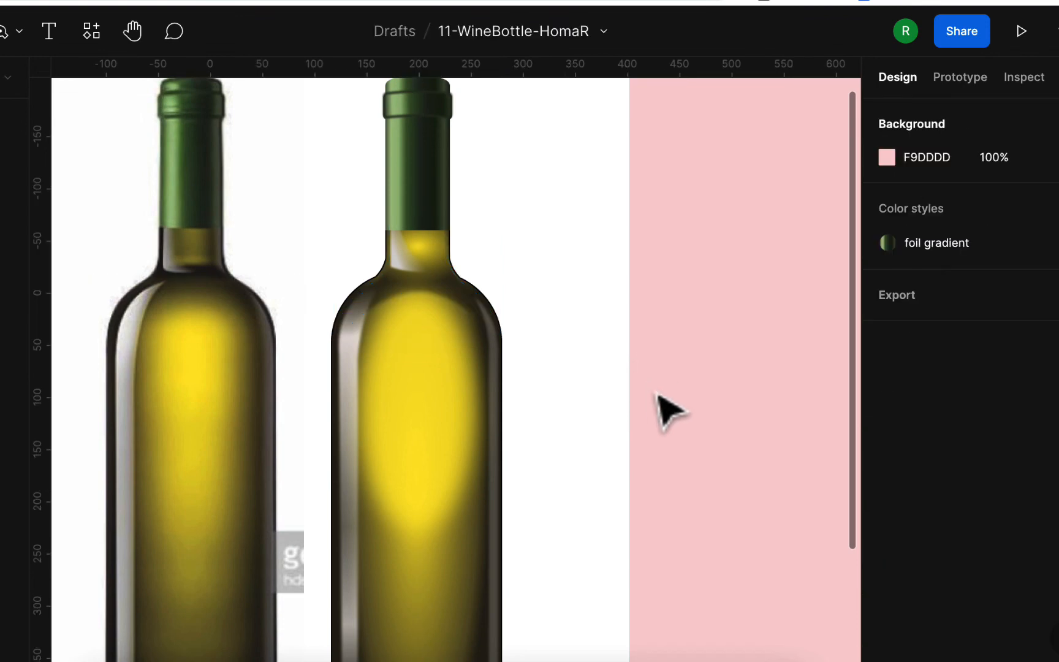
key("minus")
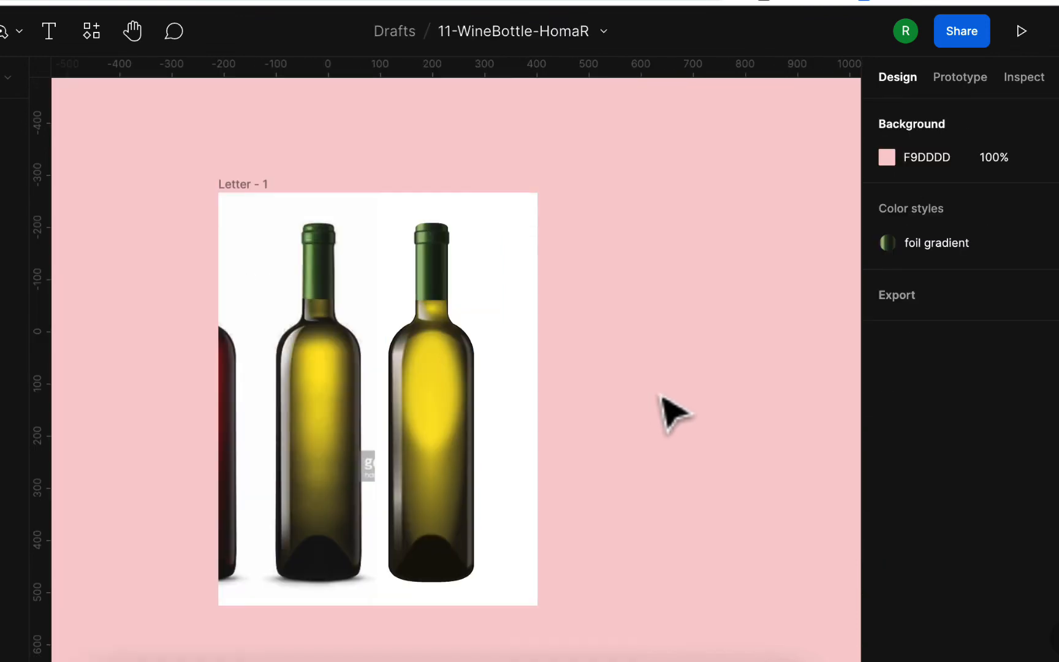